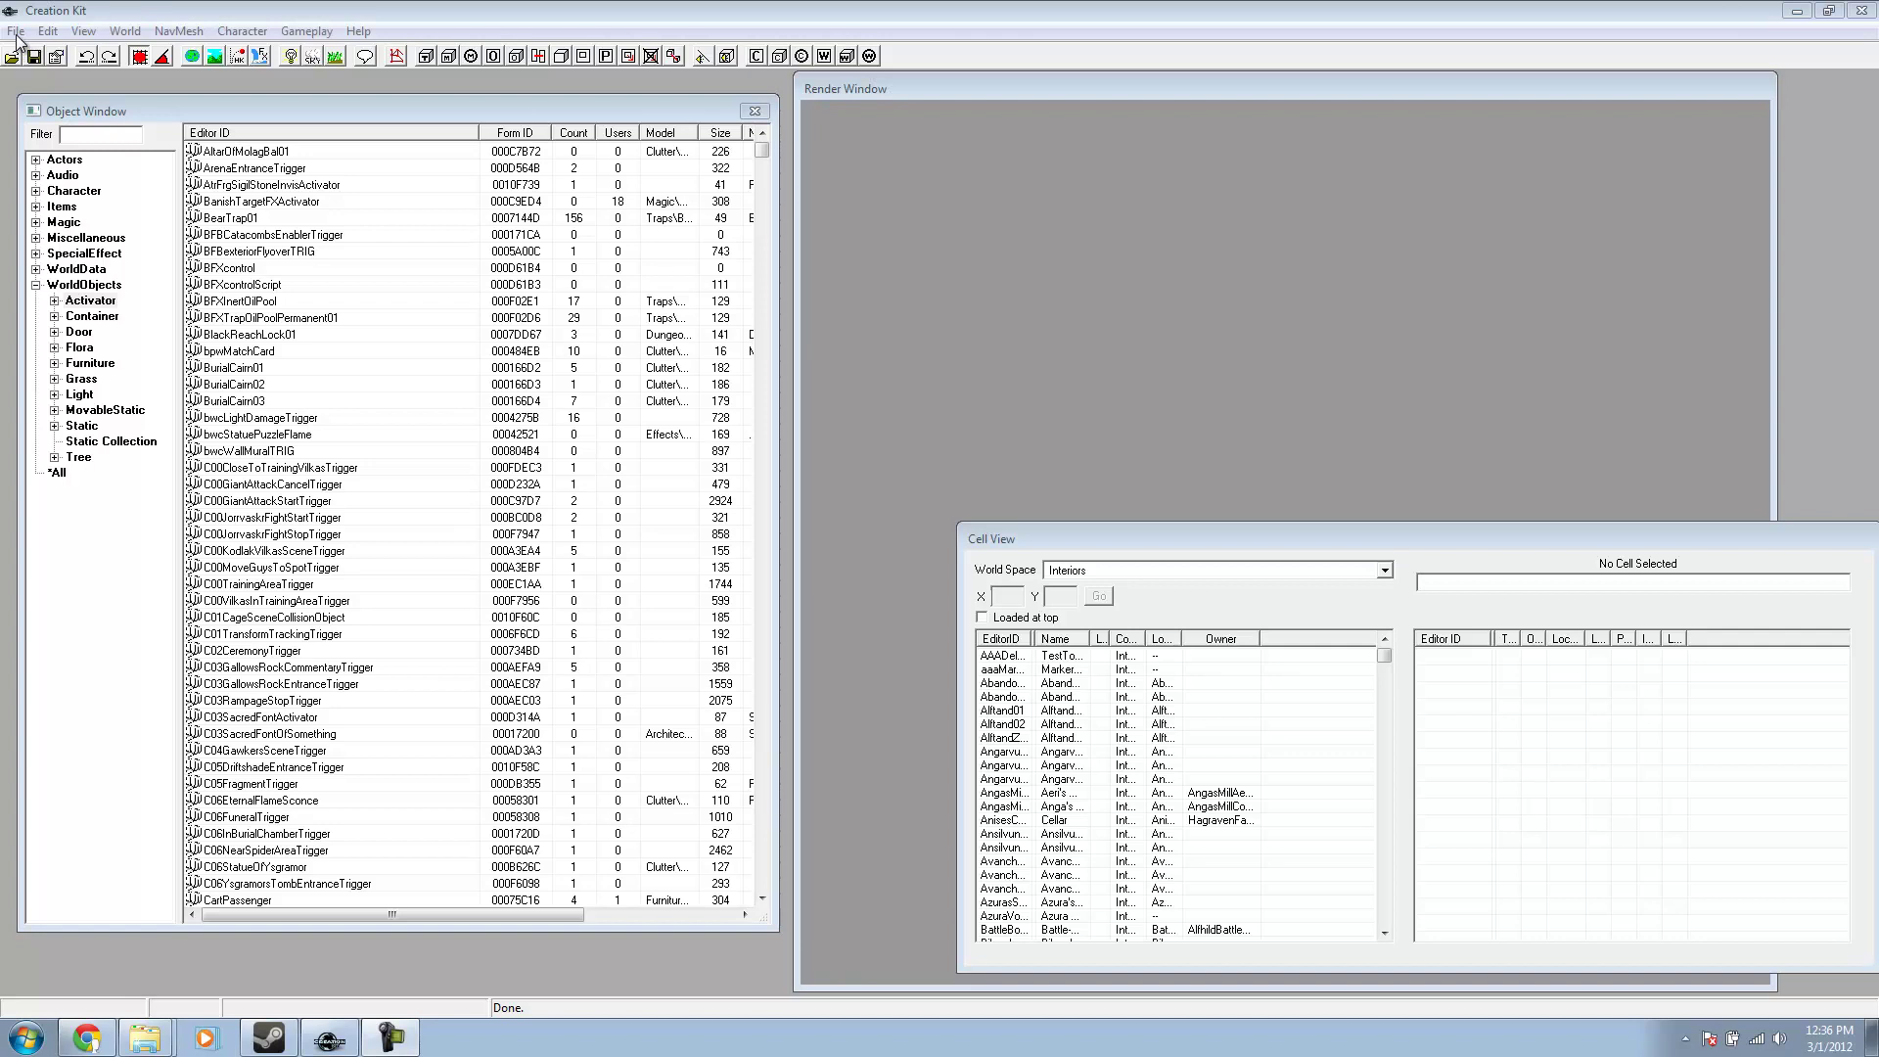
- Load the Skyrim.esm master file as the working data
left_click(17, 36)
left_click(46, 56)
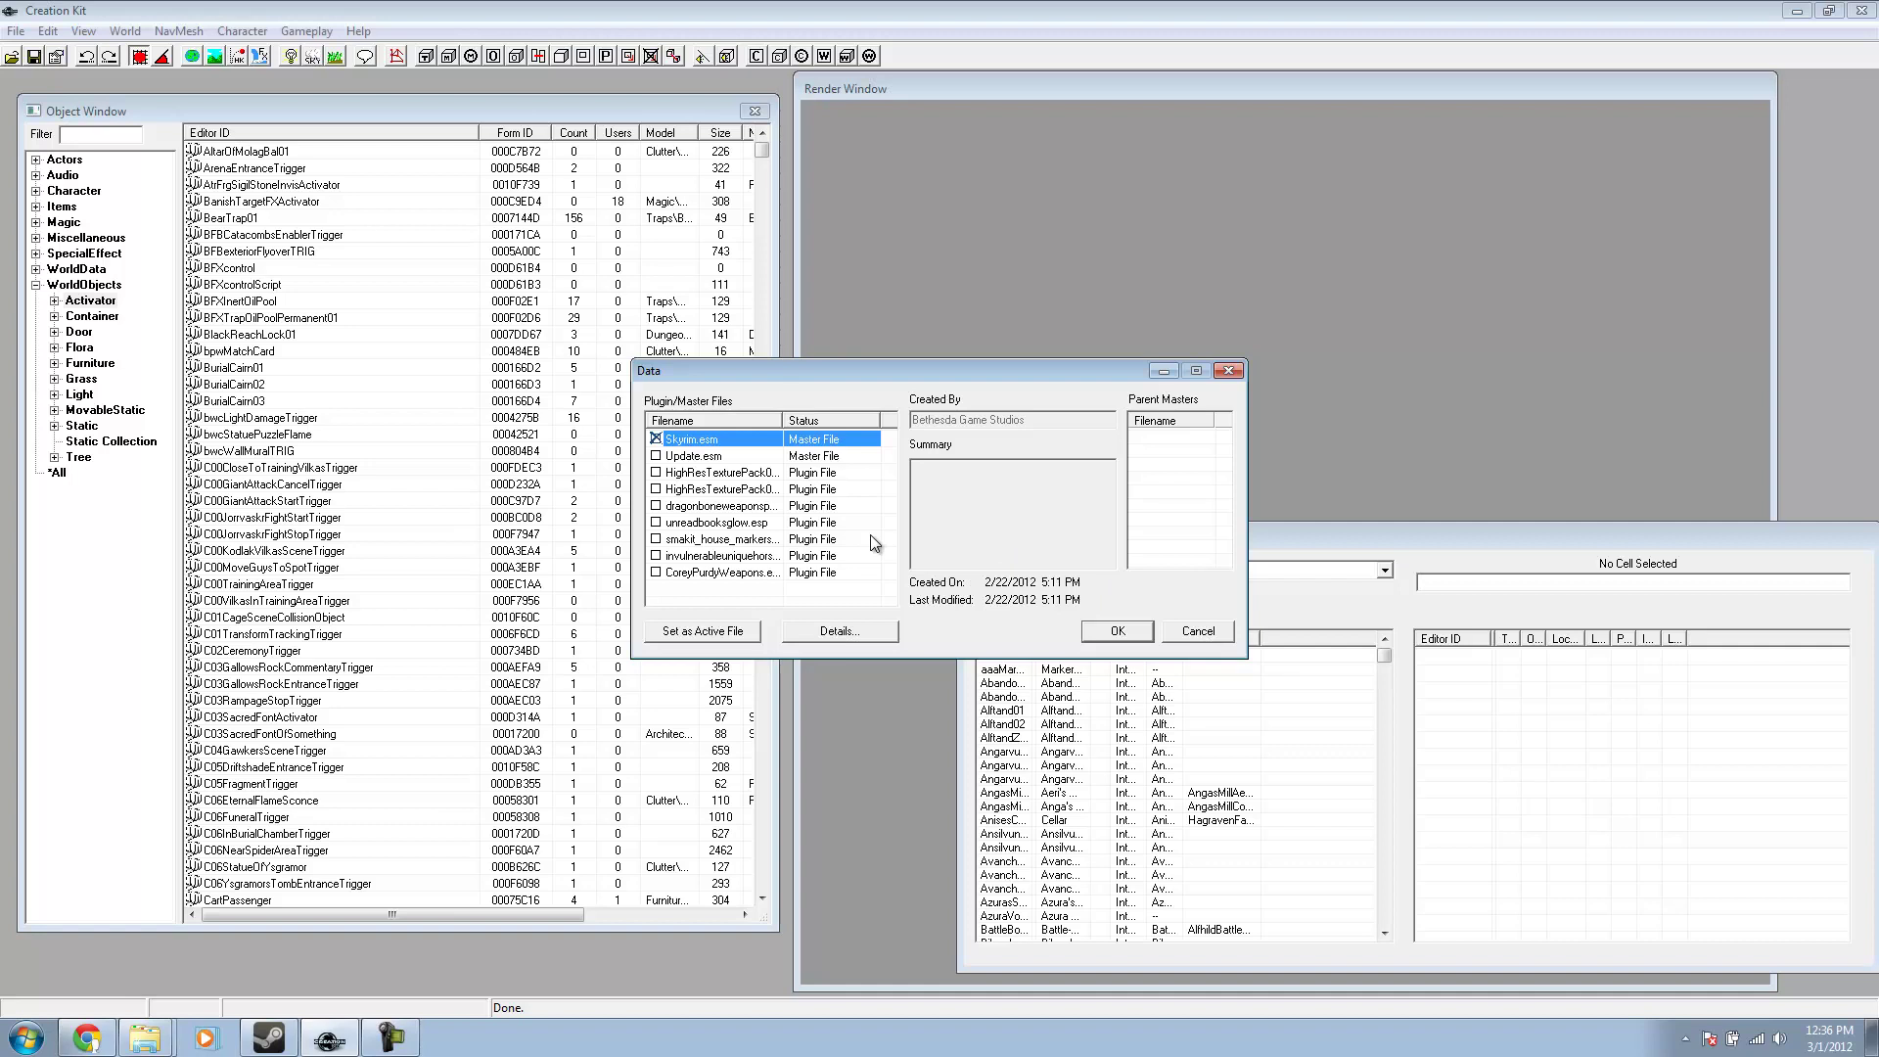
left_click(656, 440)
left_click(1119, 631)
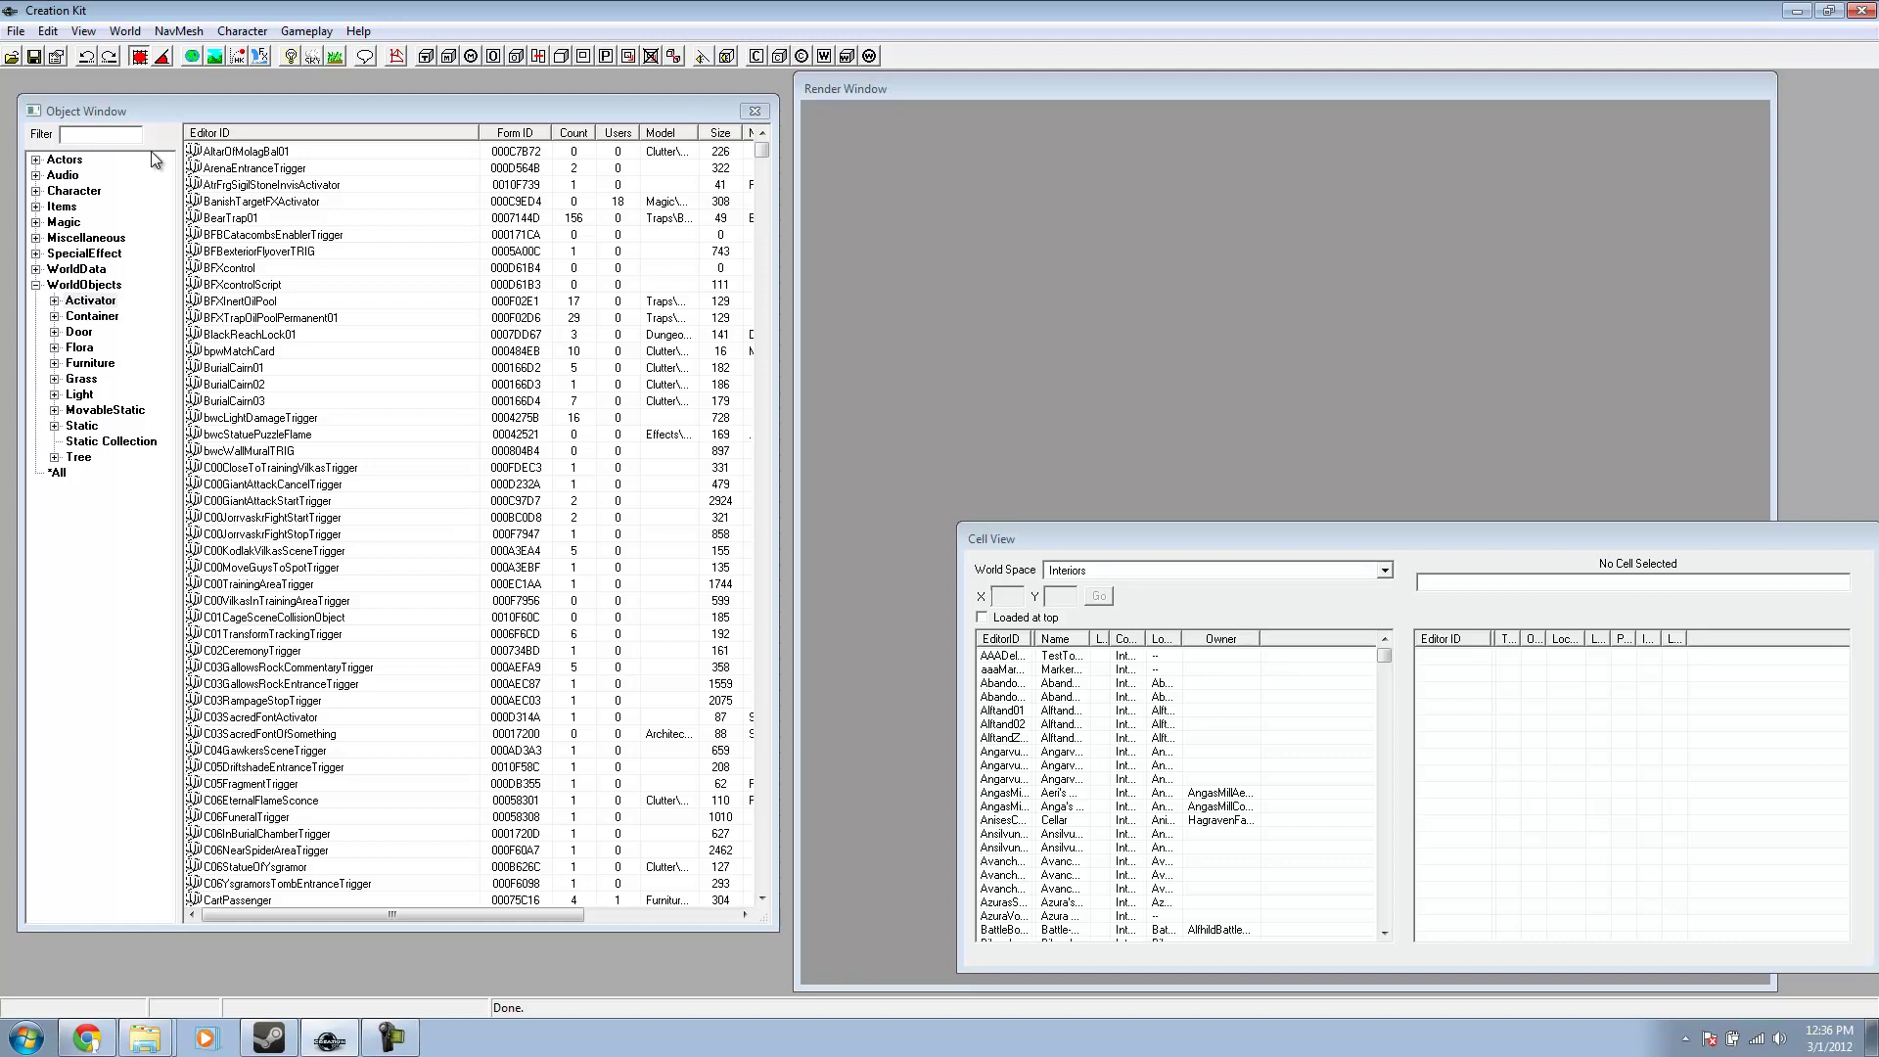
- Filter the object list for "ebonysword" across all object types
left_click(114, 137)
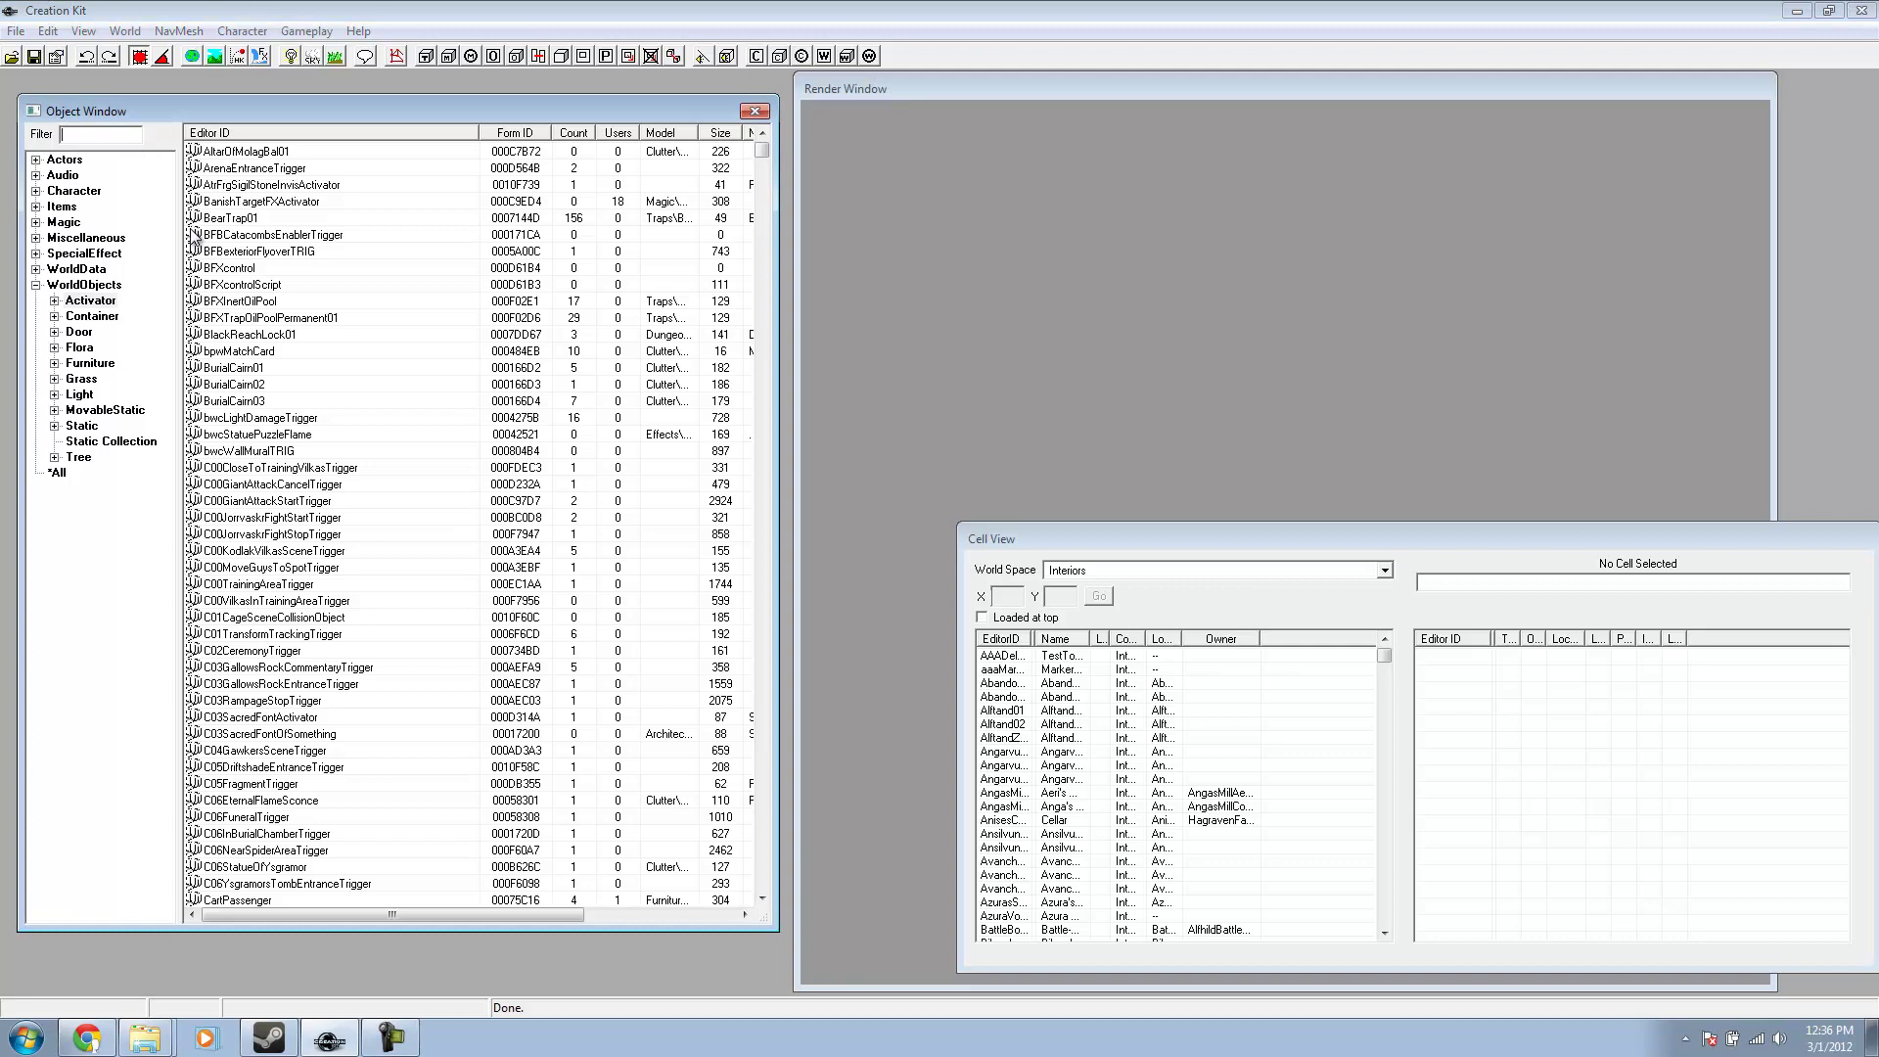
type("eb")
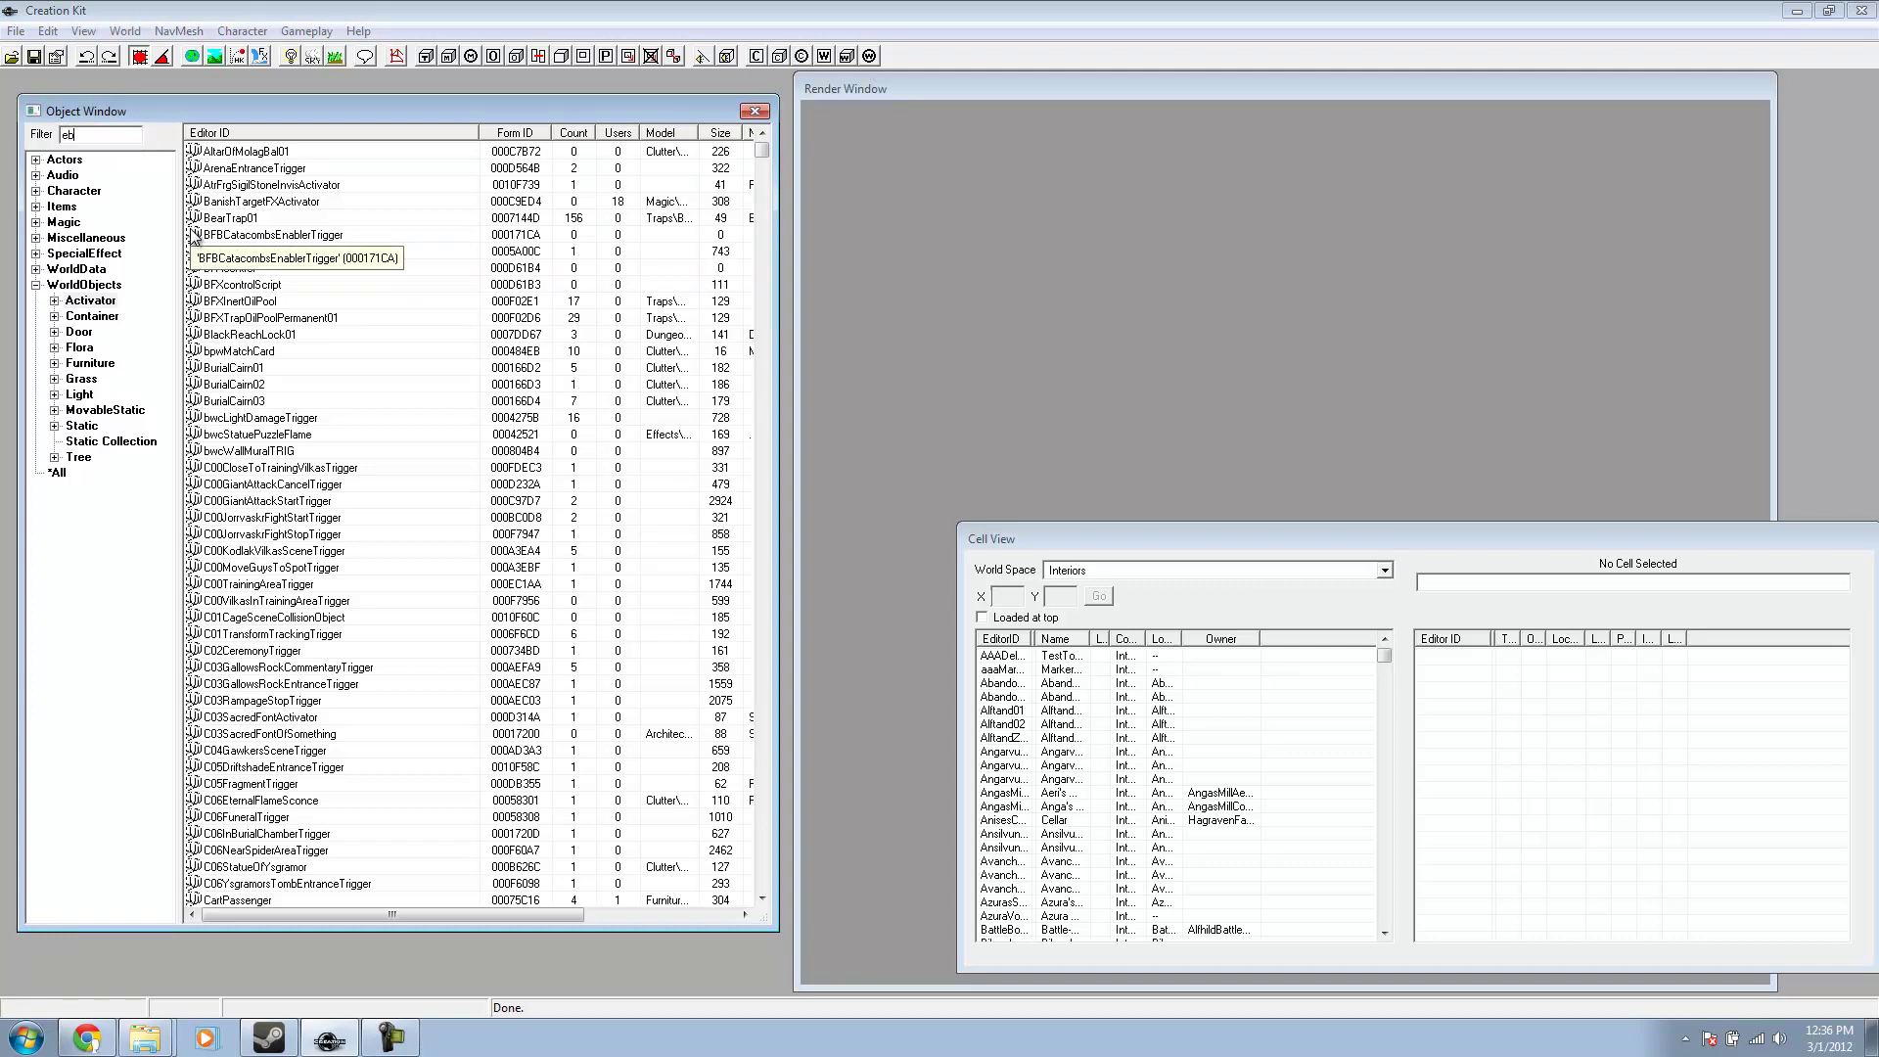
type("onyswo")
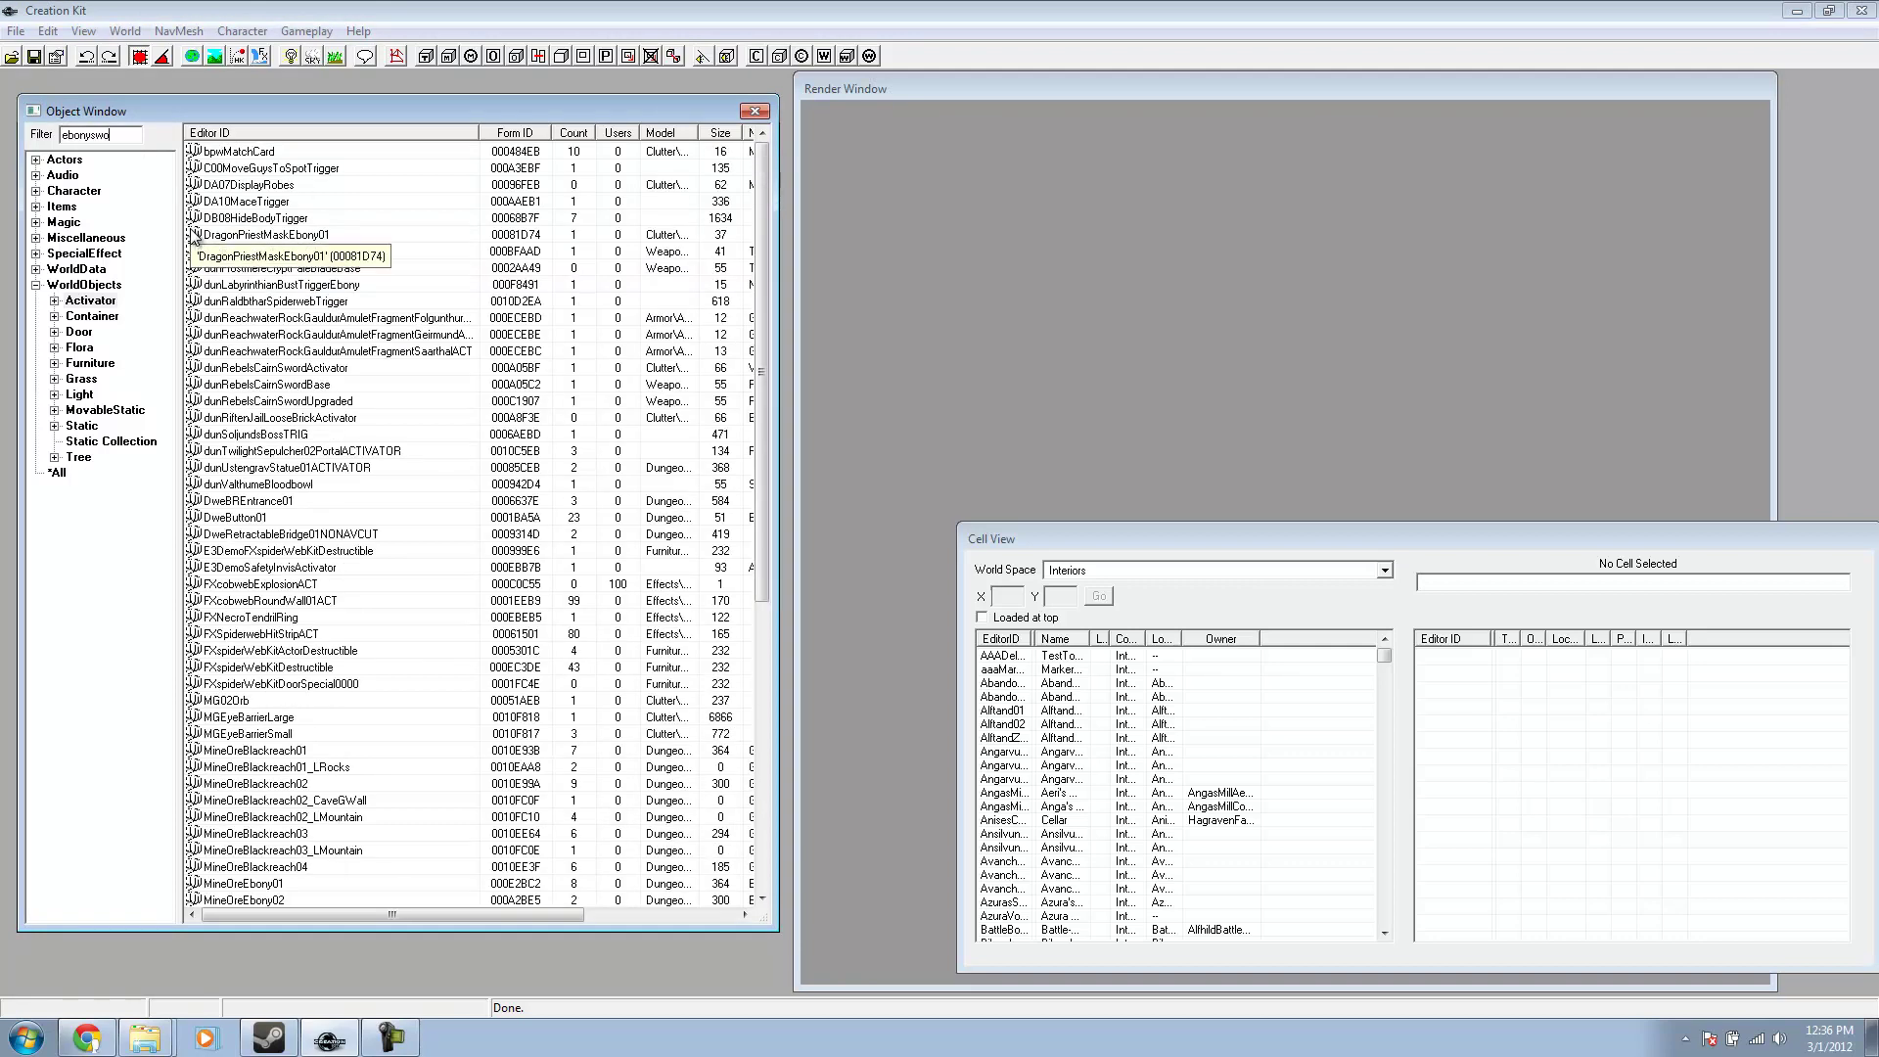
type("rd")
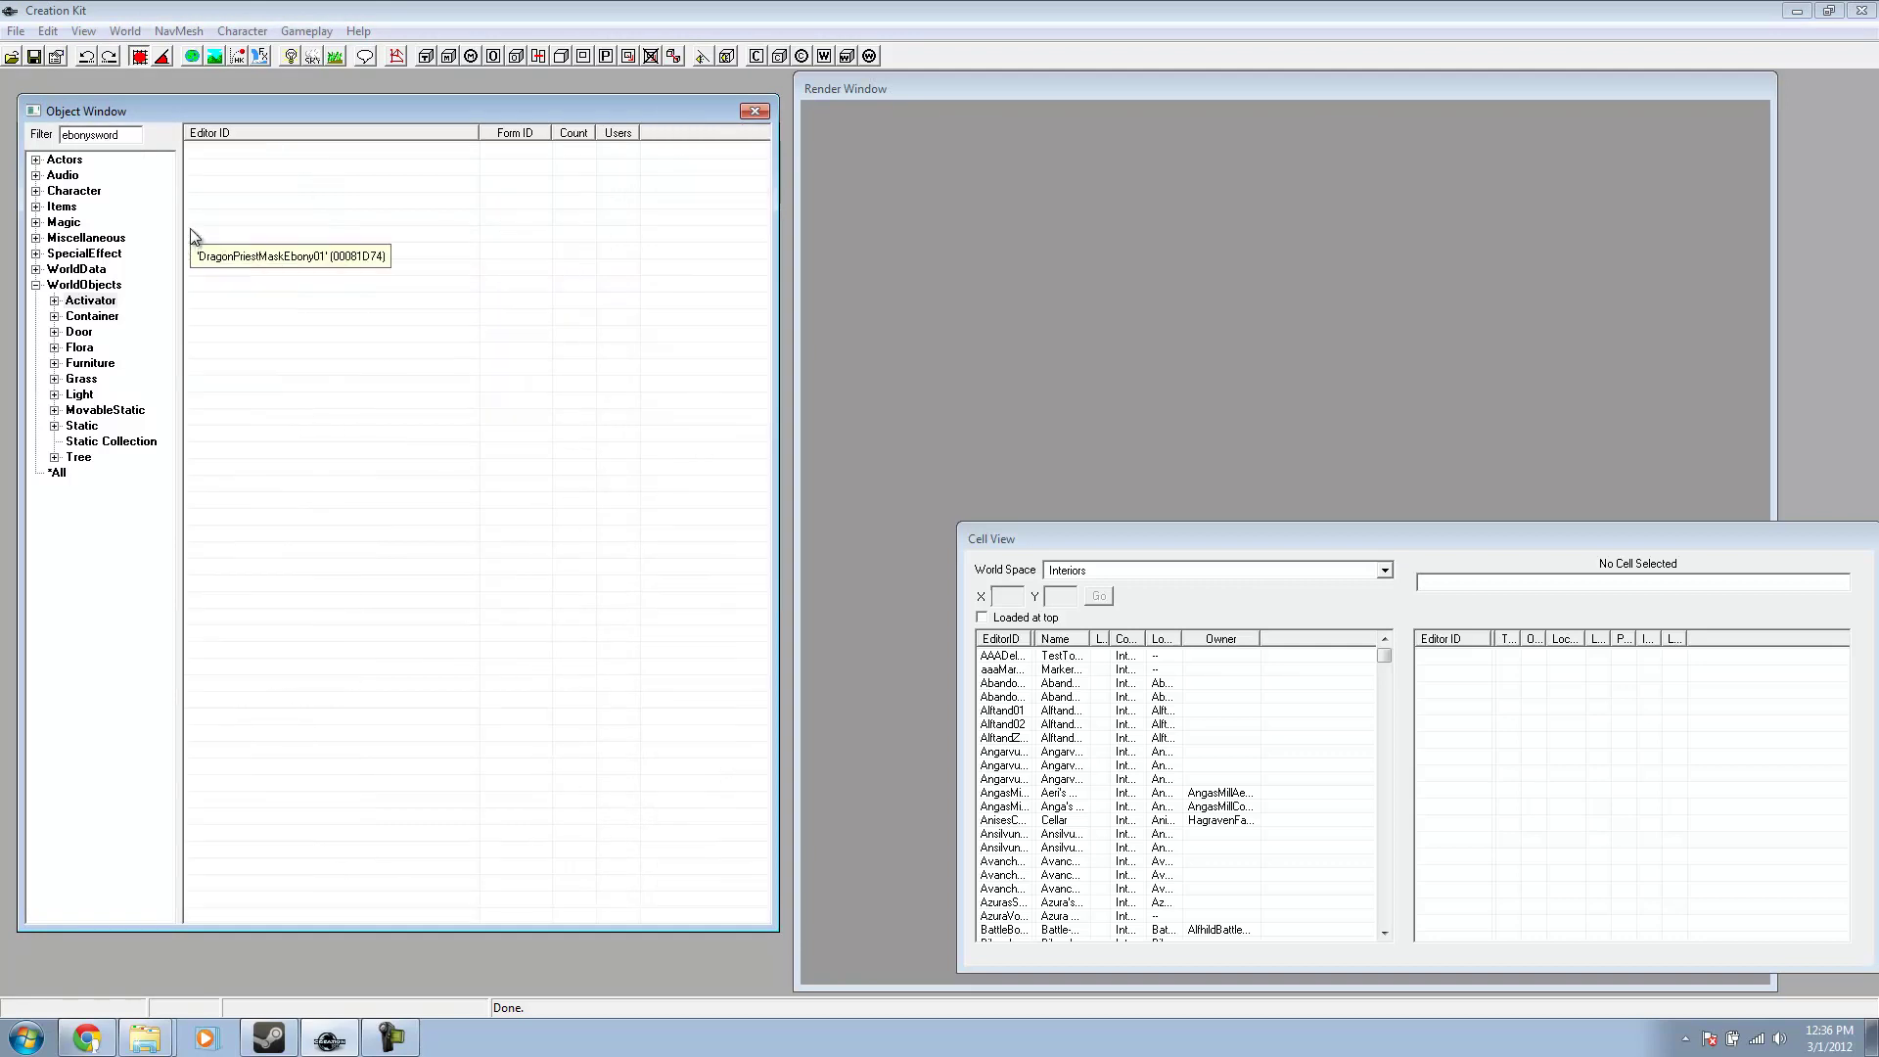
left_click(58, 473)
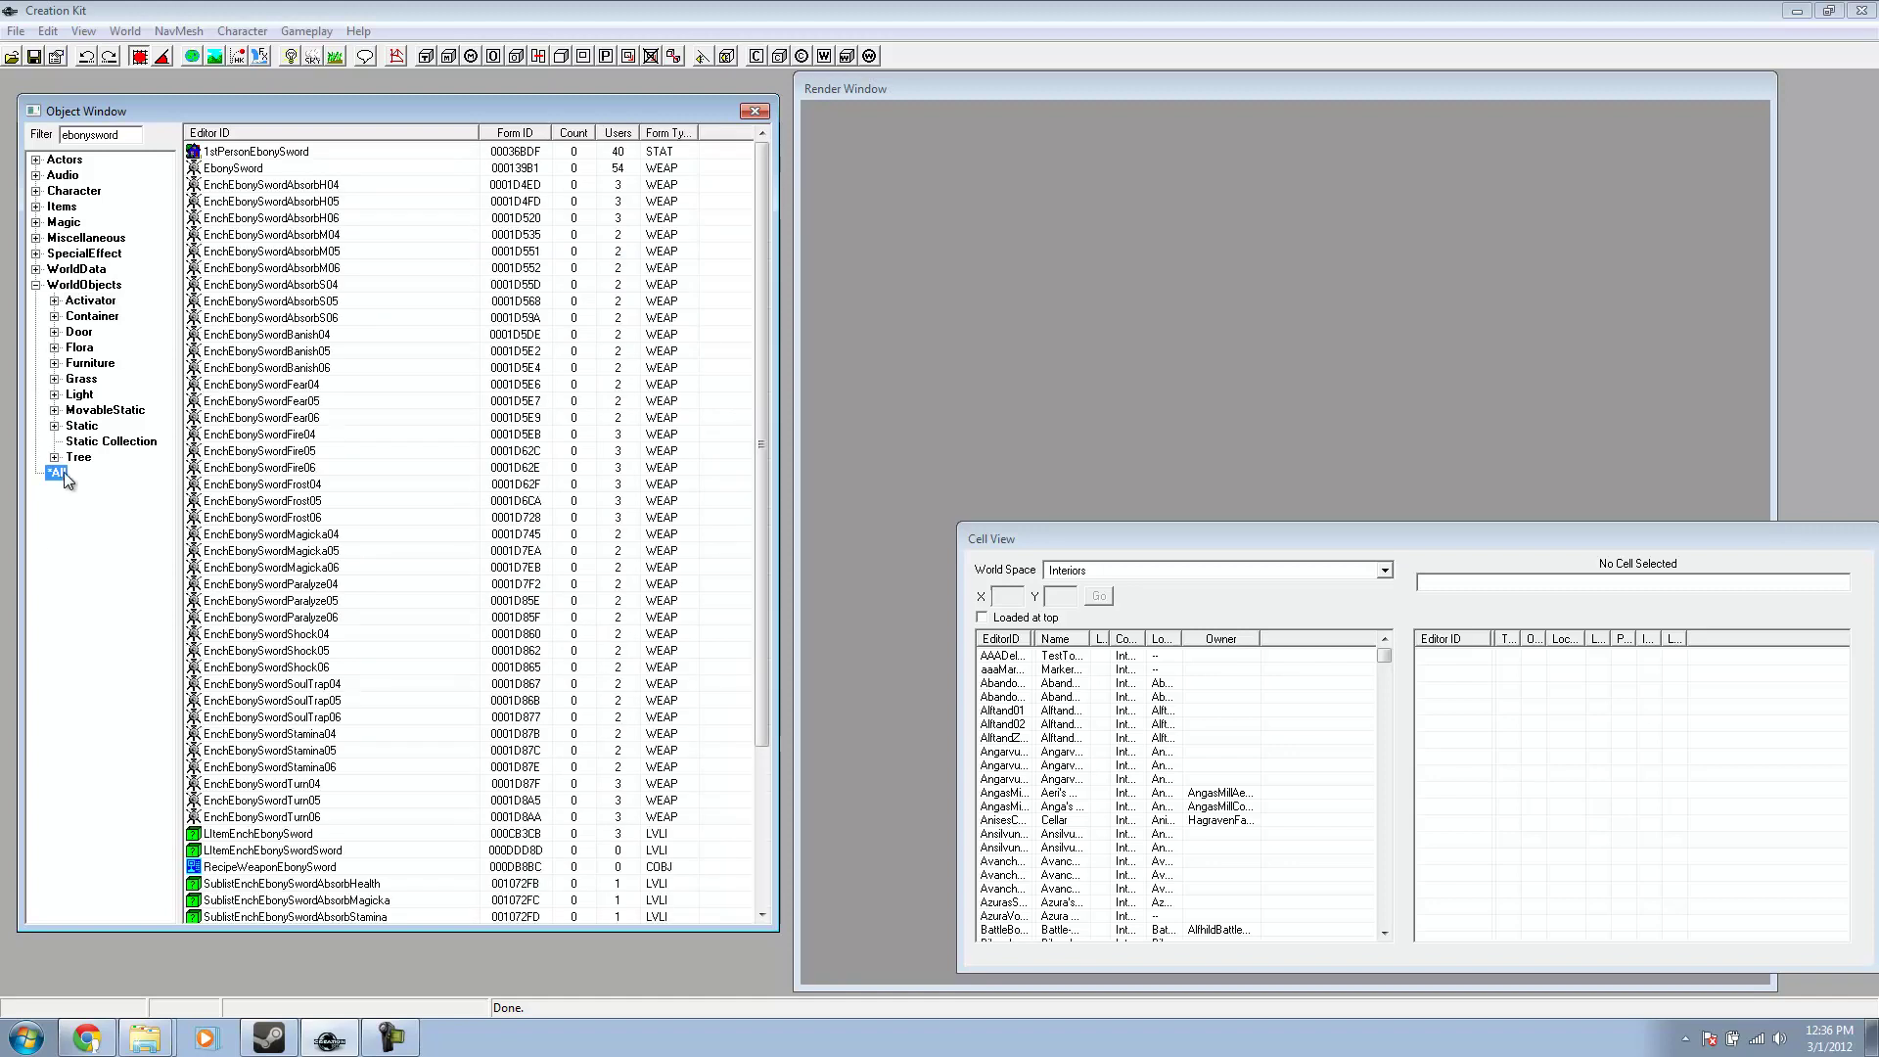
mouse_move(760, 345)
left_mouse_down()
mouse_move(771, 578)
mouse_move(771, 327)
left_mouse_up()
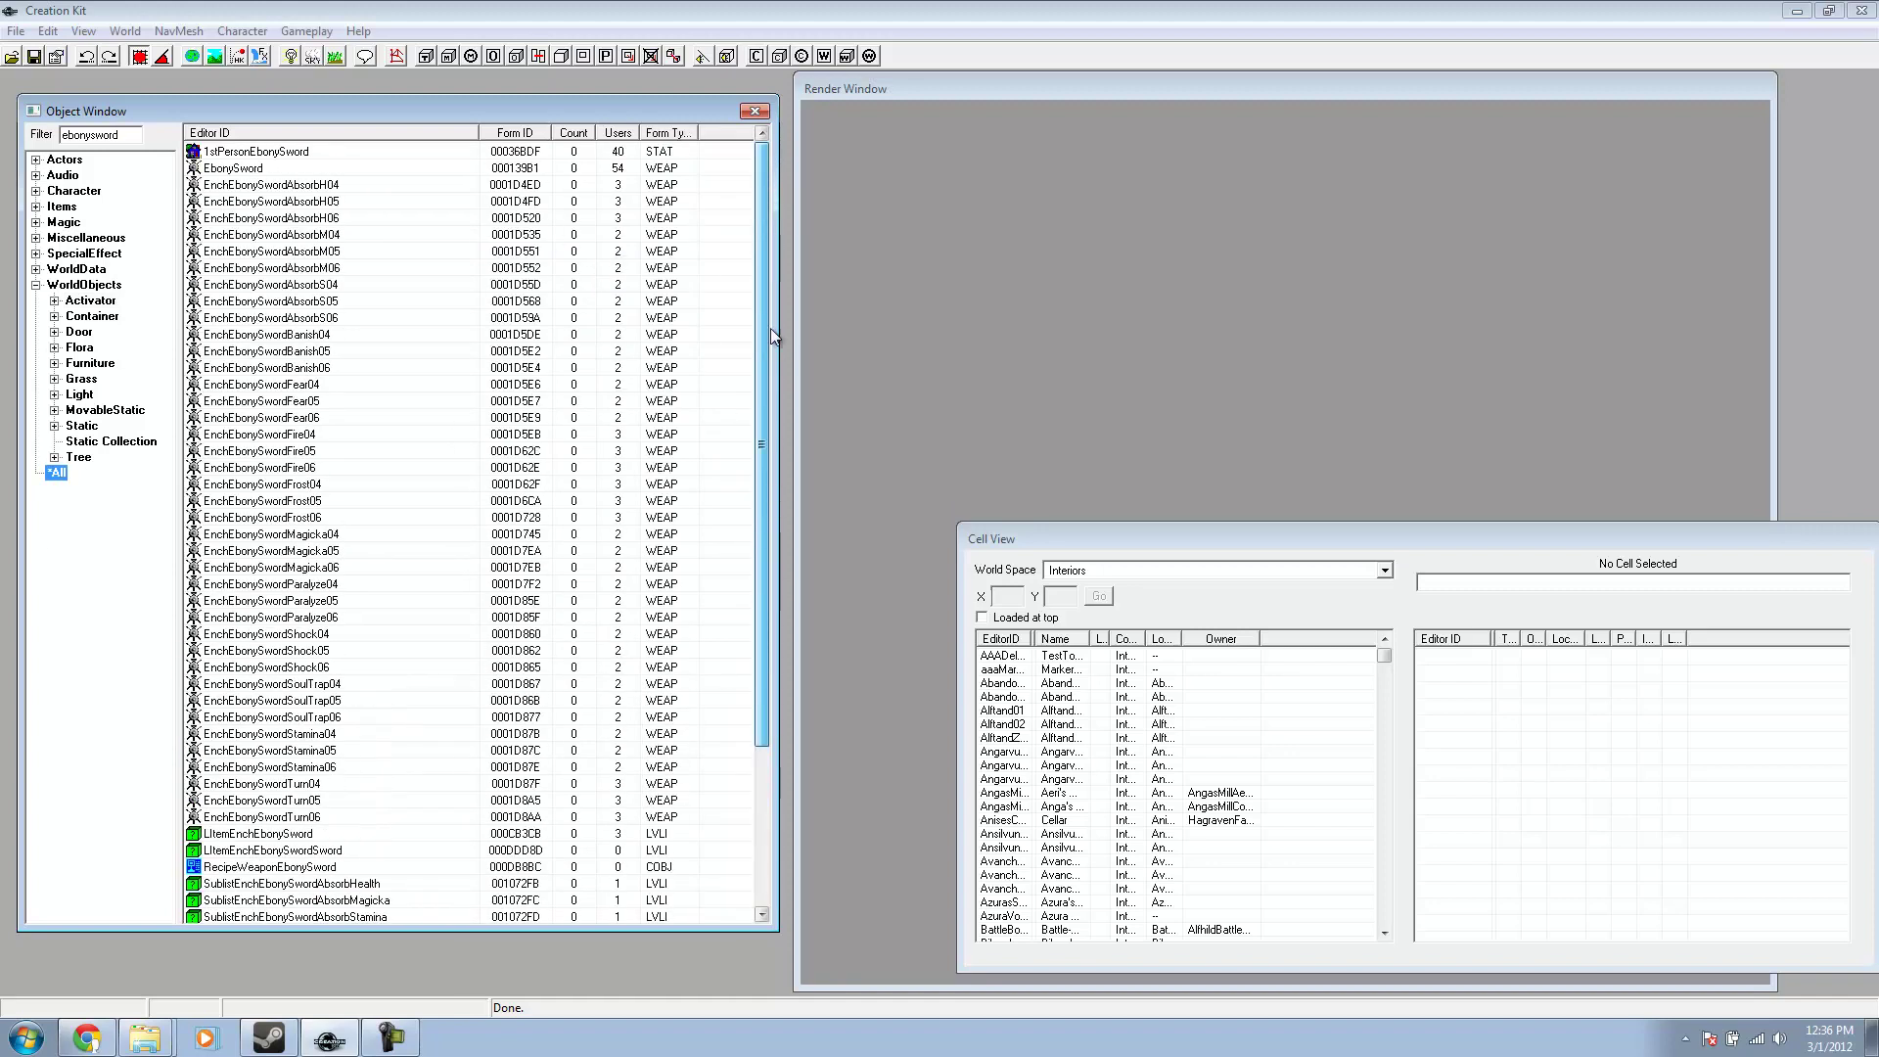
- Duplicate the 1stPersonEbonySword static and the EbonySword weapon
left_click(266, 154)
left_click(259, 172)
left_click(263, 156)
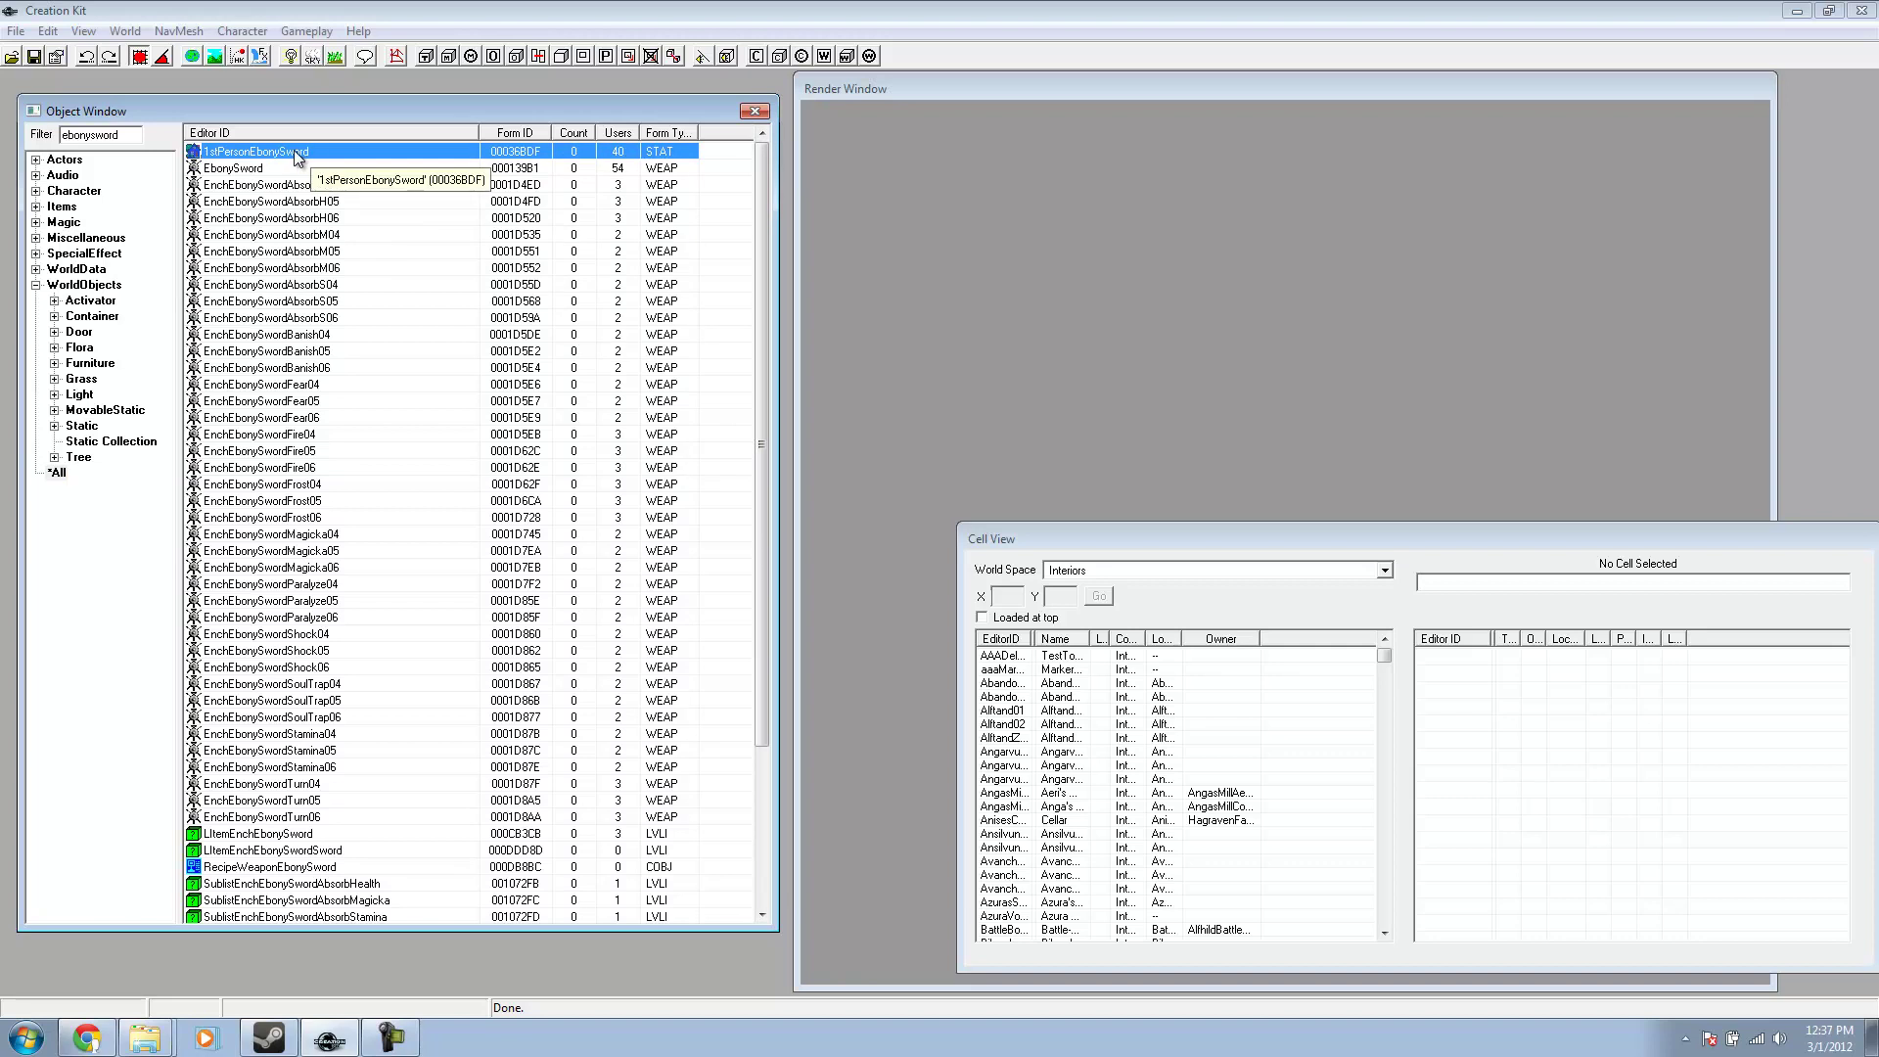
right_click(298, 158)
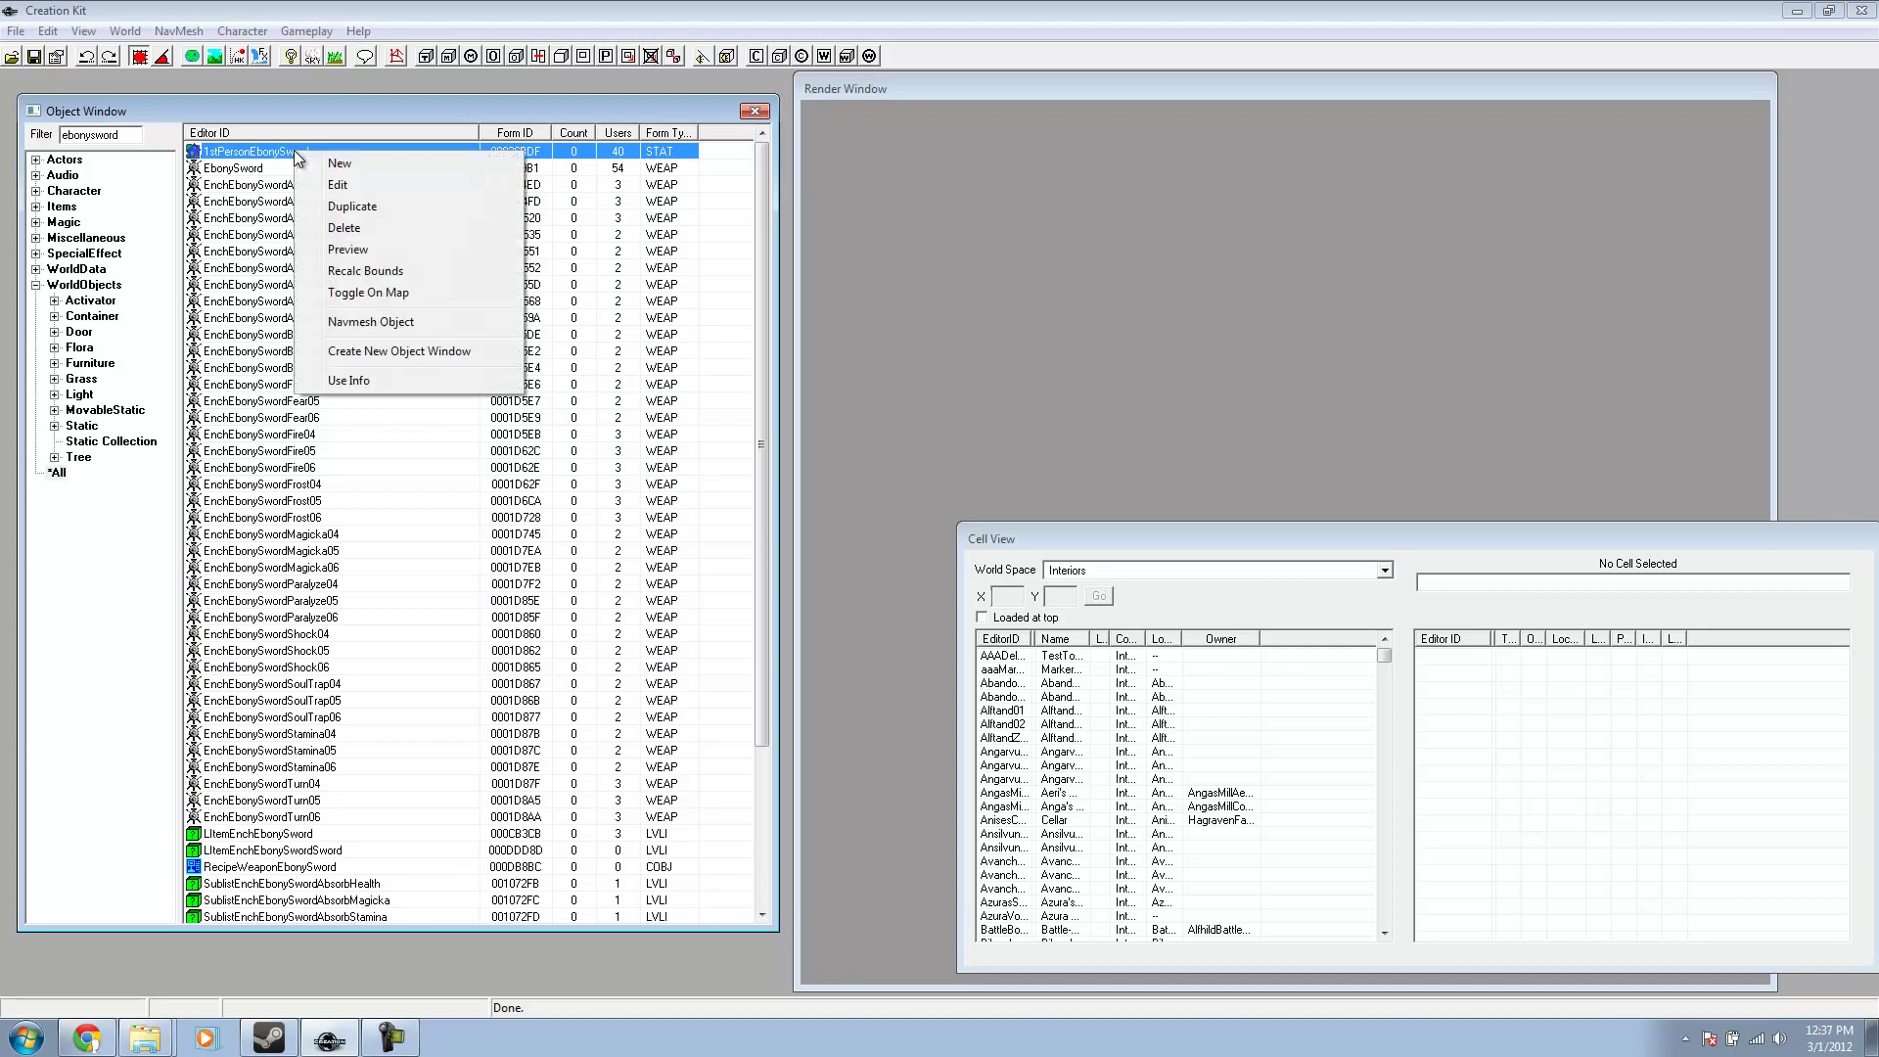
left_click(349, 207)
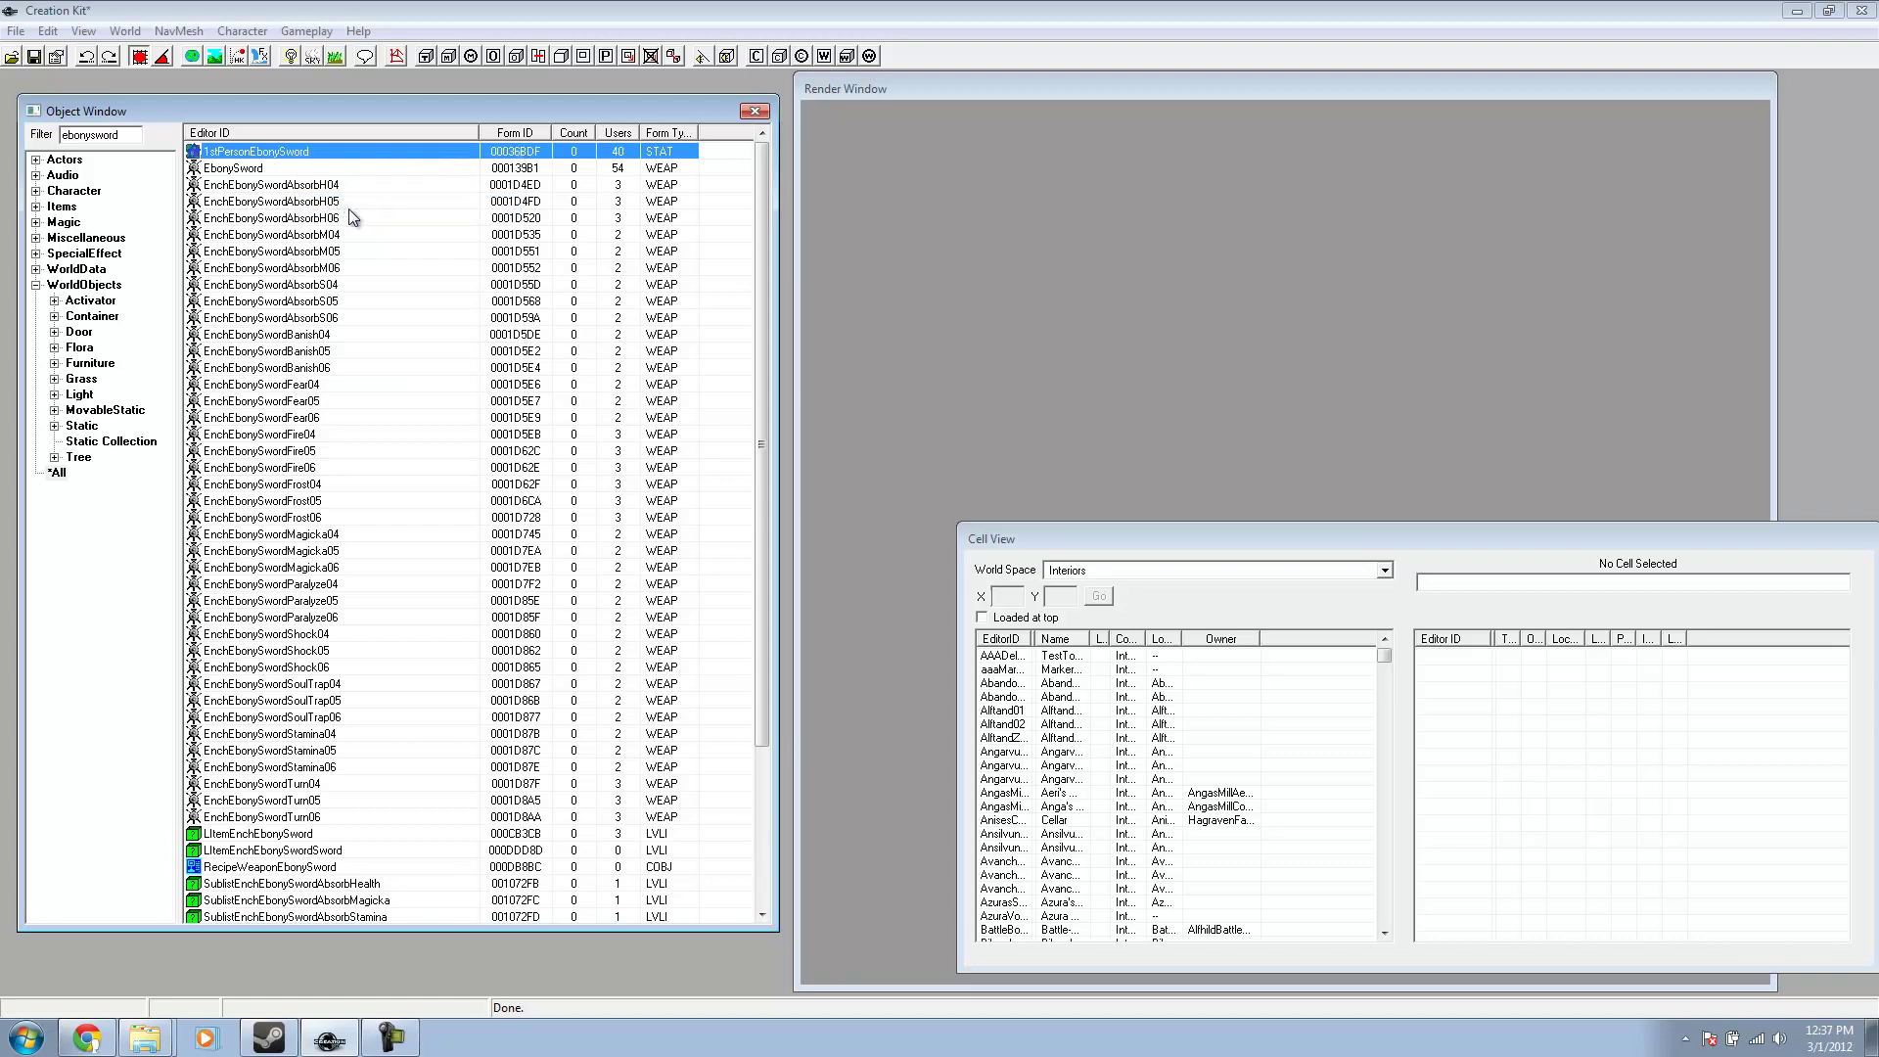
left_click(256, 170)
right_click(256, 170)
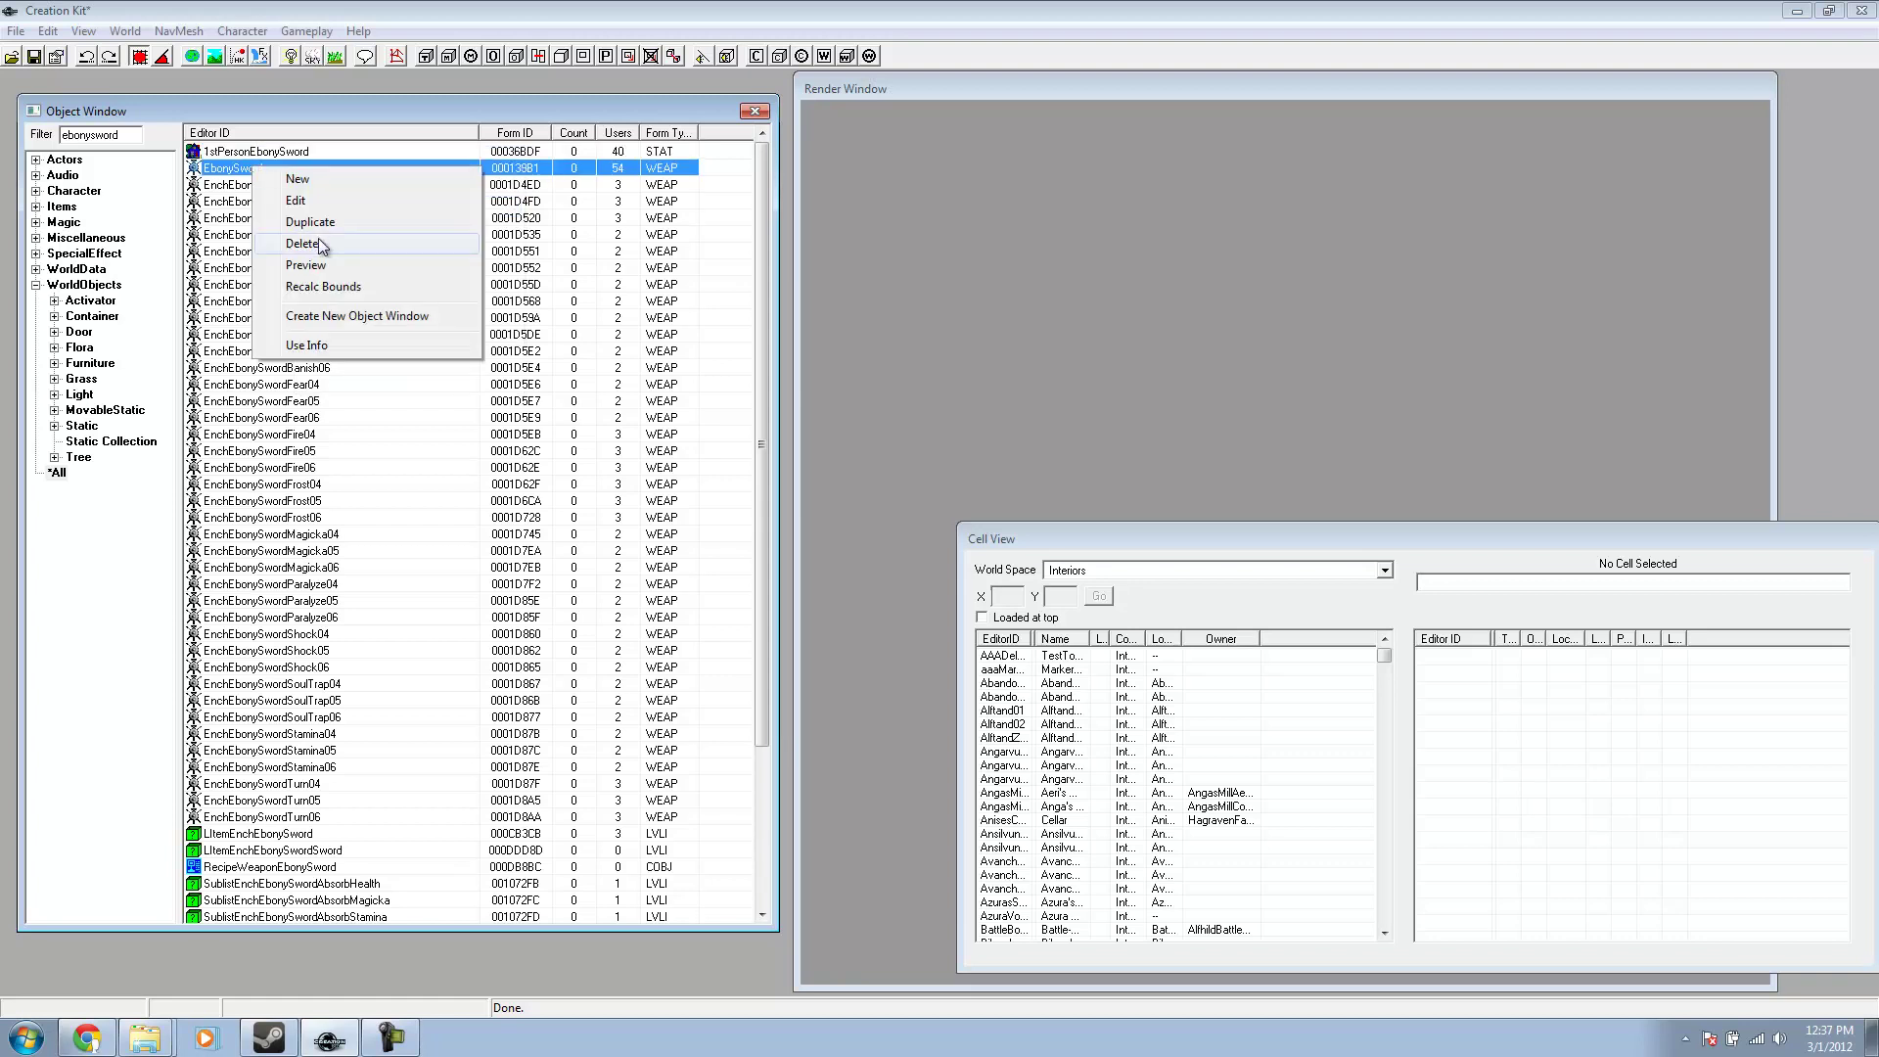
left_click(737, 262)
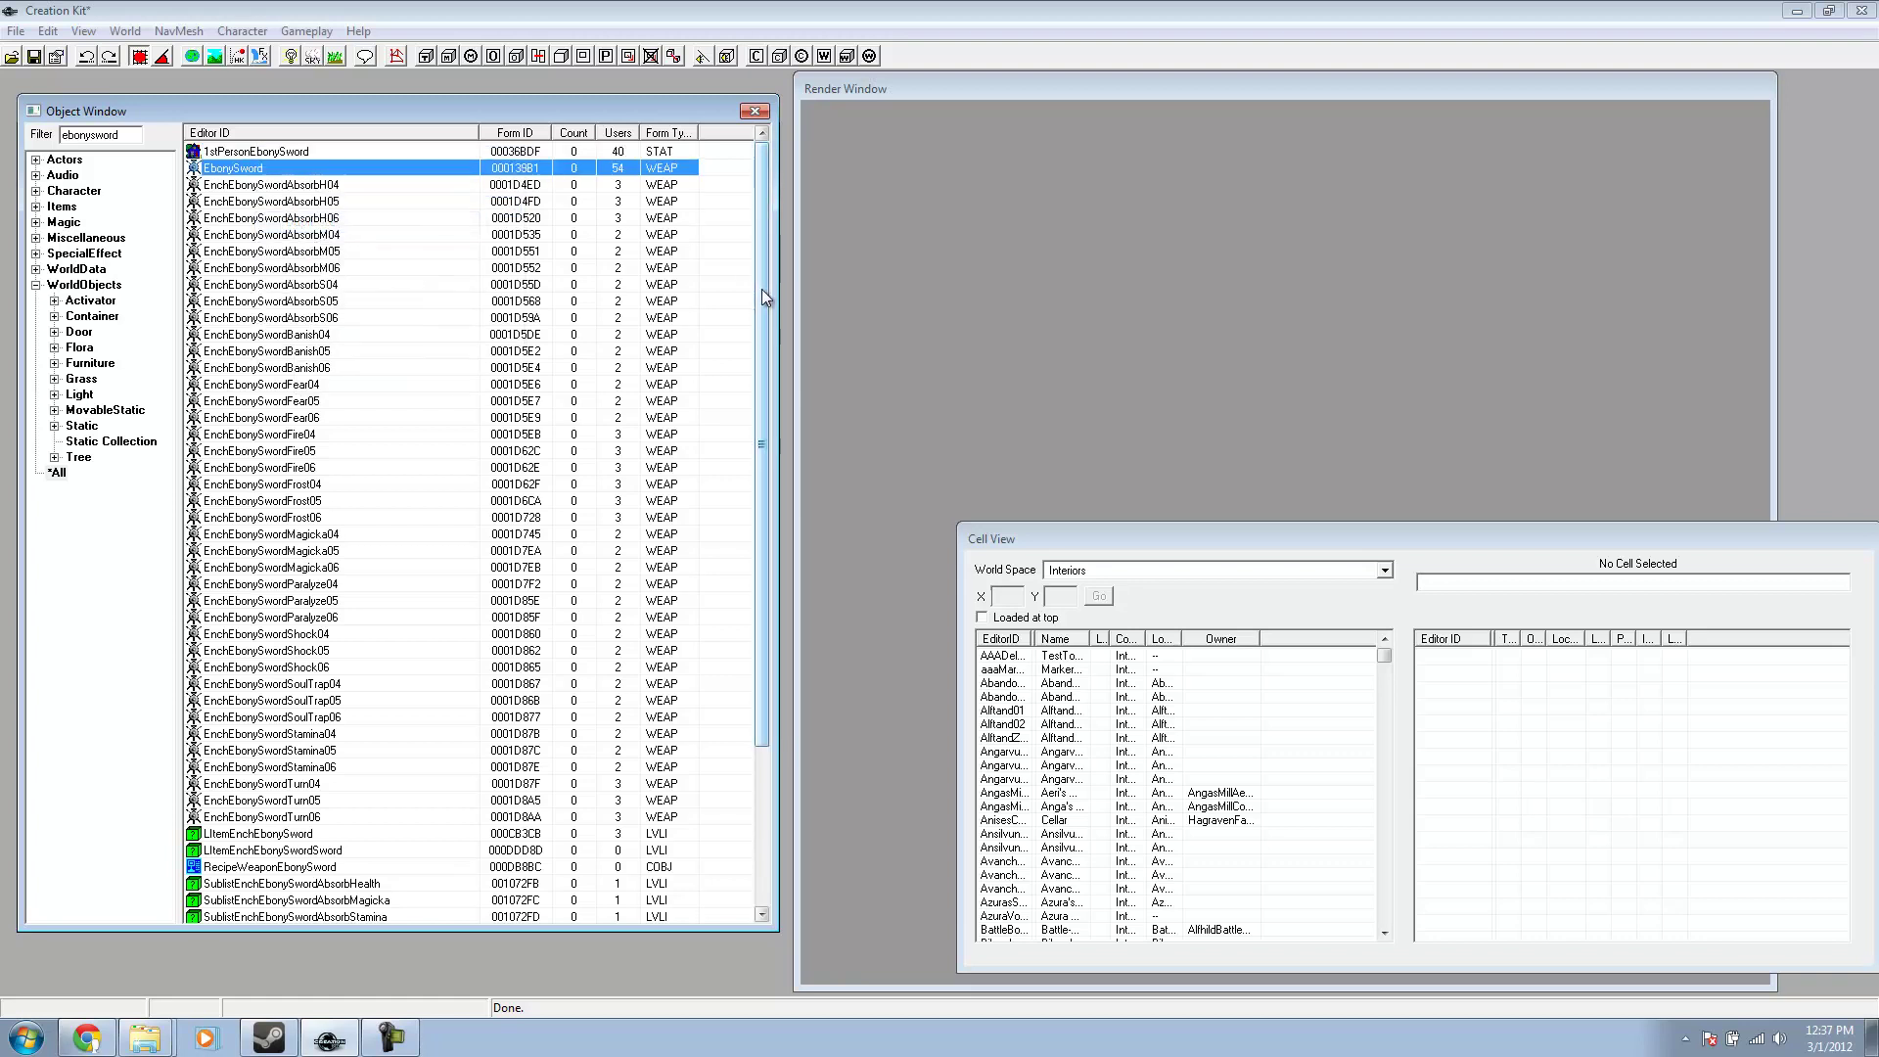
- Duplicate the RecipeWeaponEbonySword and TemperWeaponEbonySword crafting records
left_click_drag(761, 290, 761, 527)
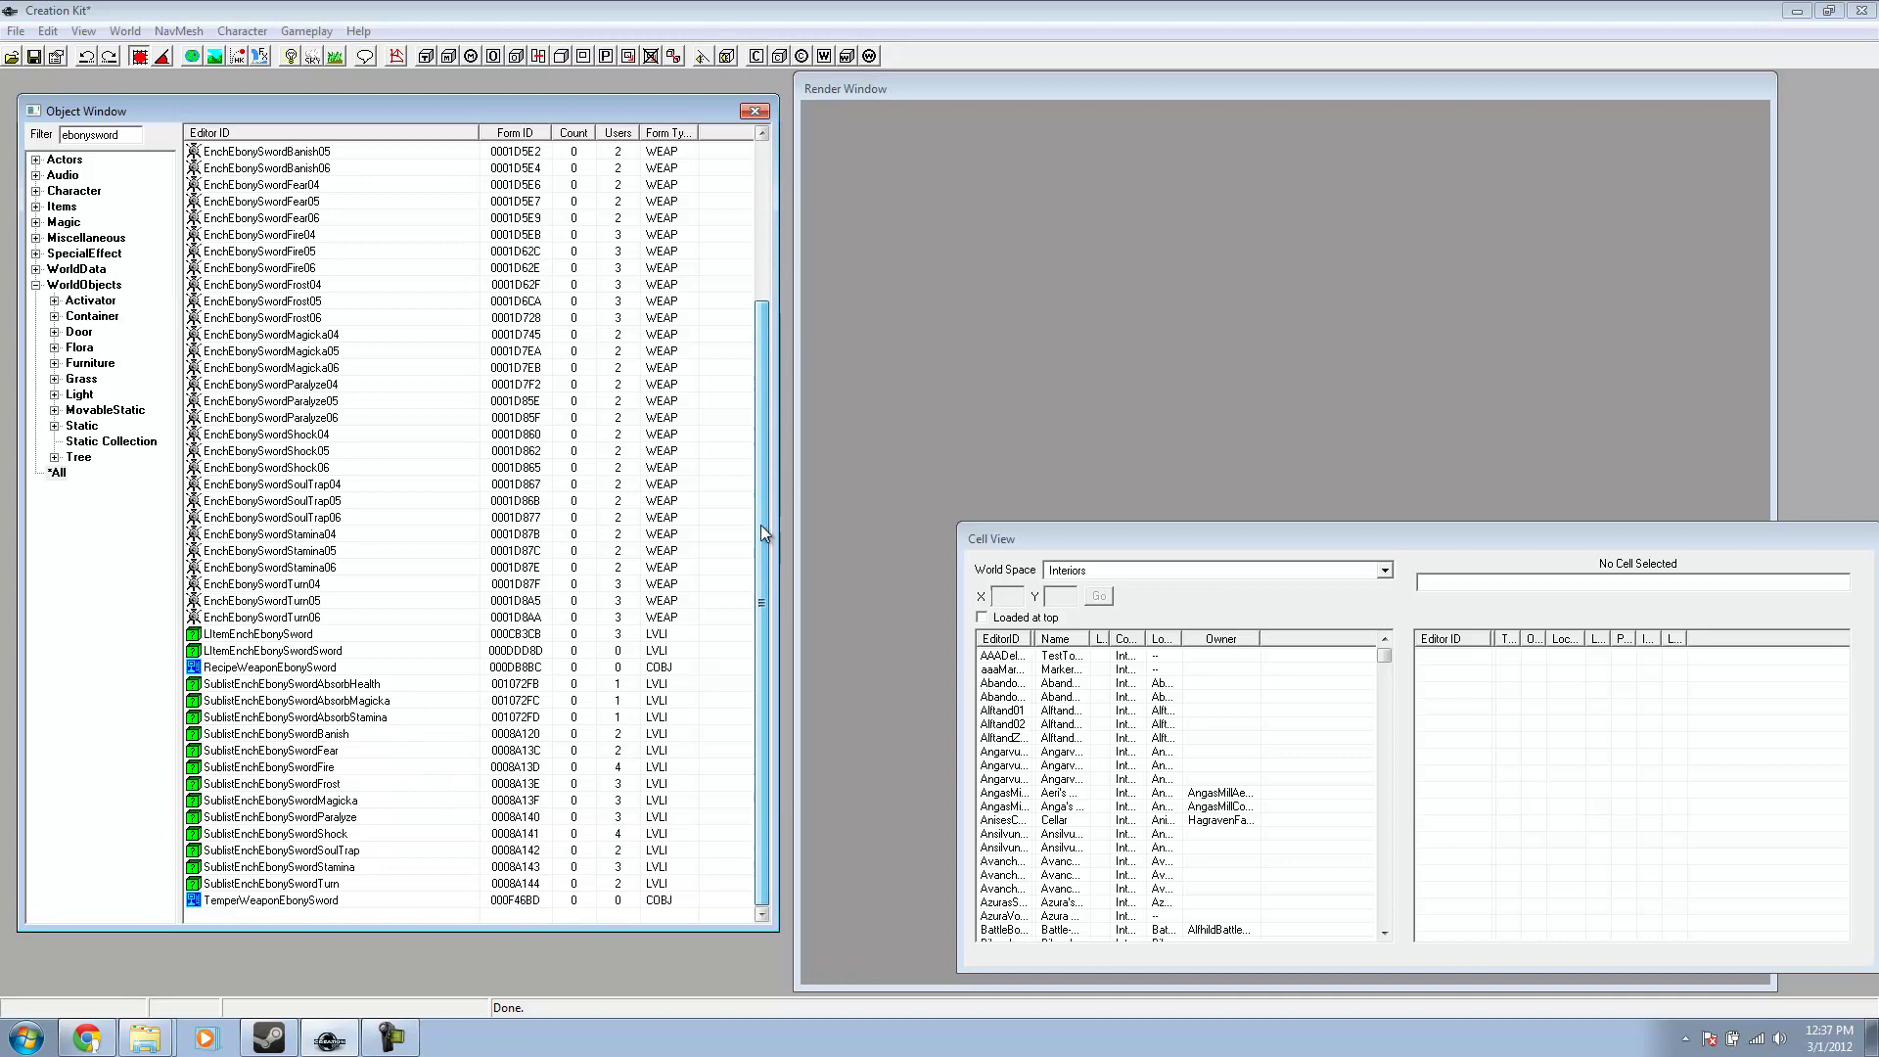
right_click(249, 675)
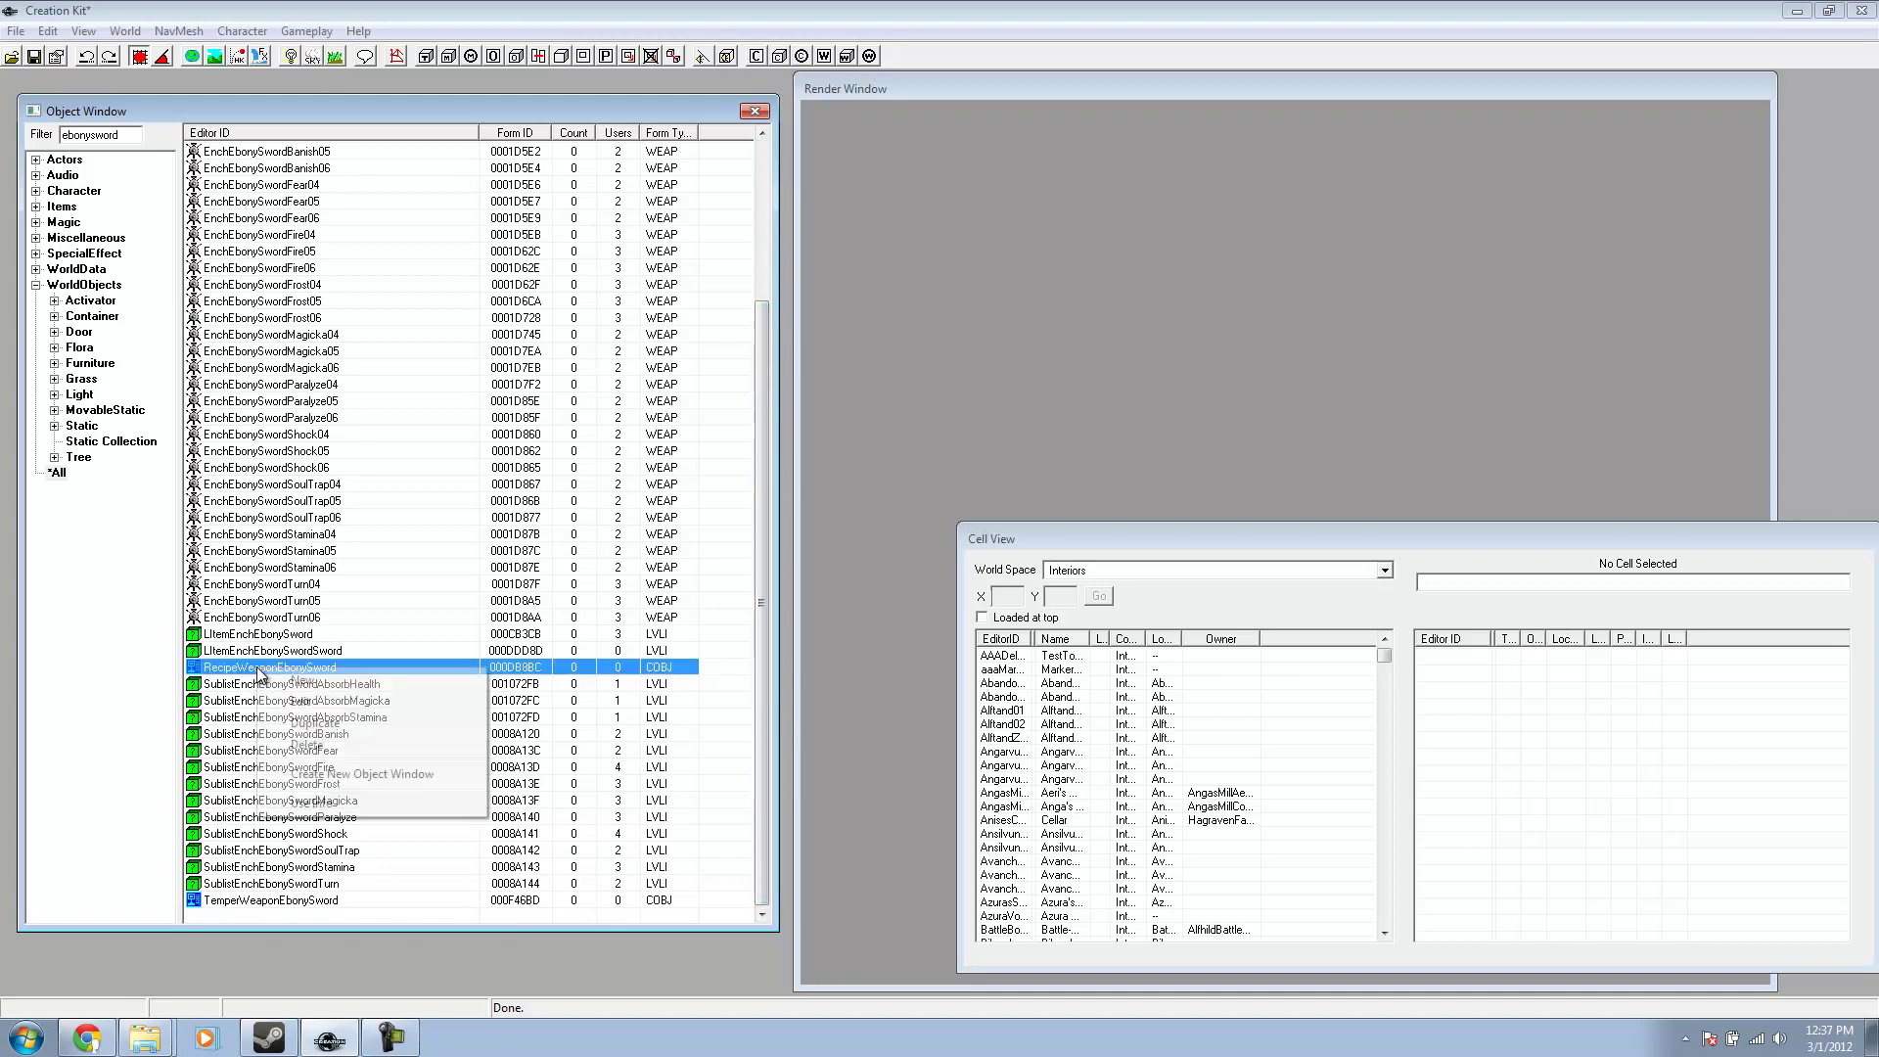
left_click(310, 725)
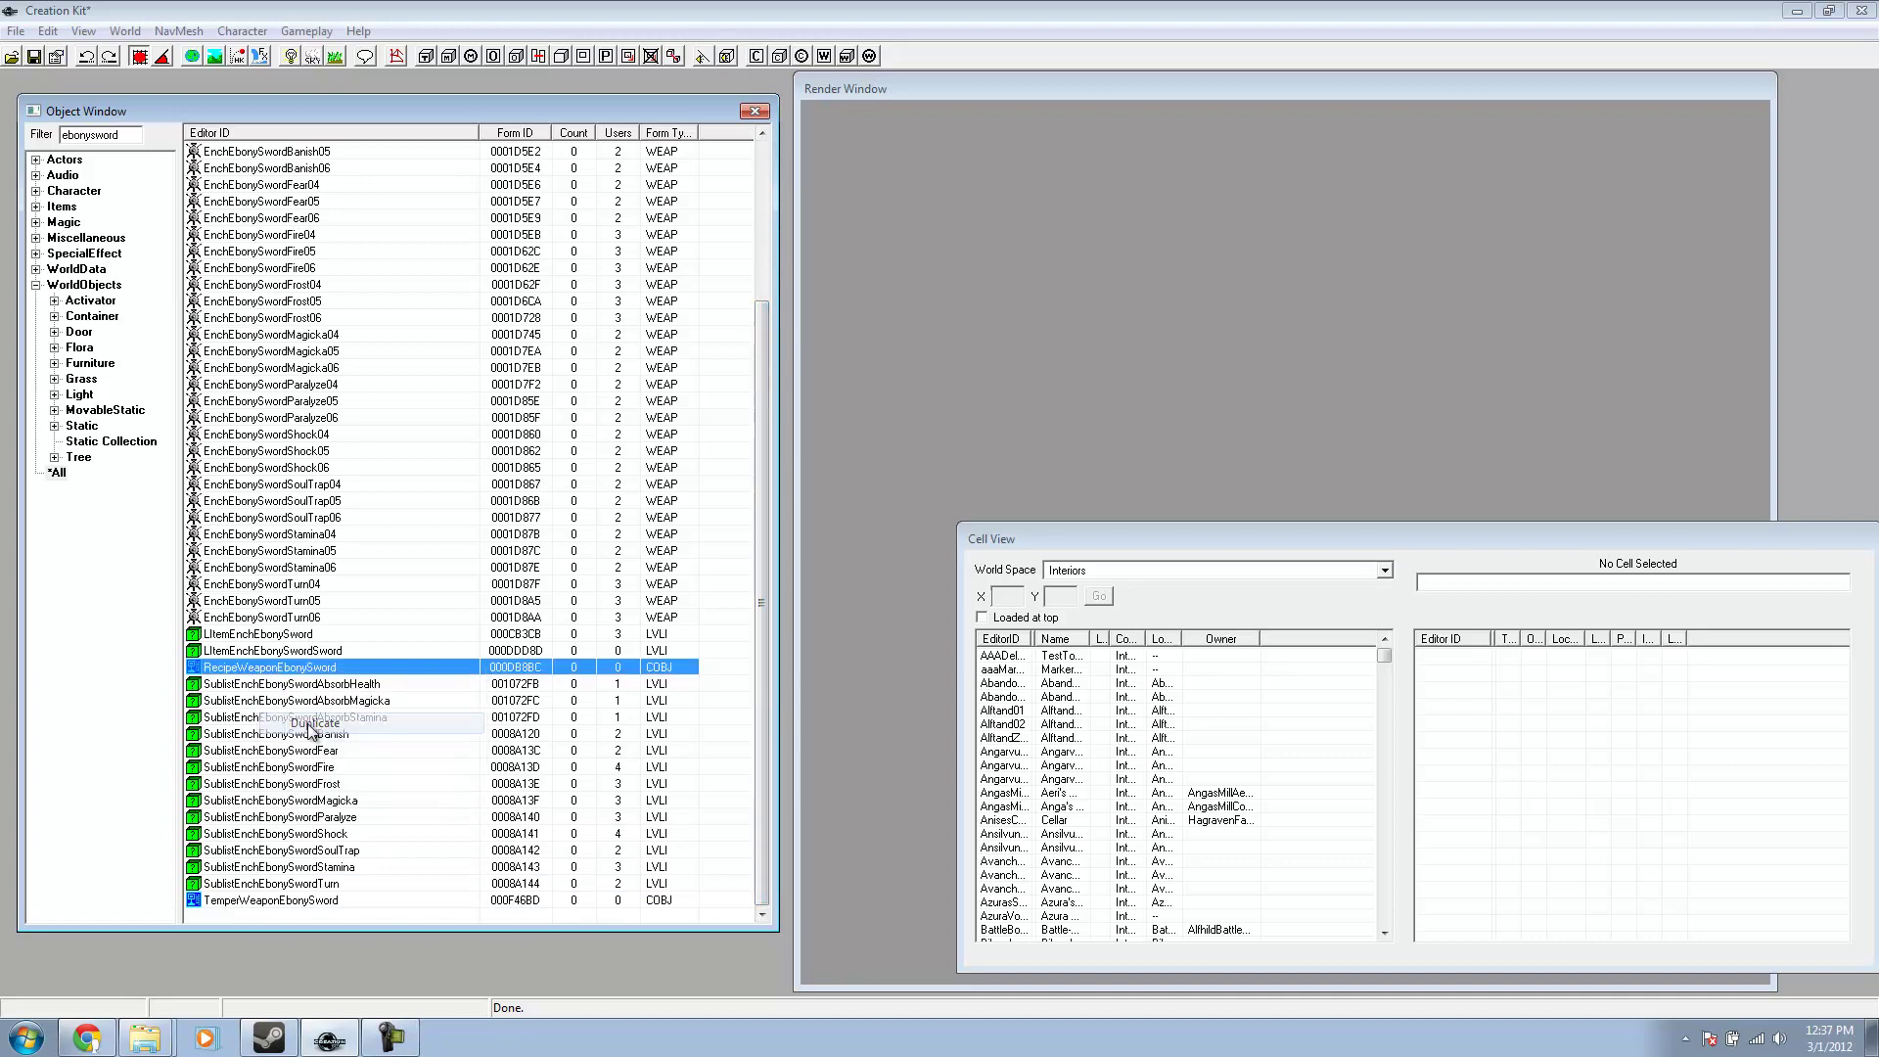
left_click(284, 901)
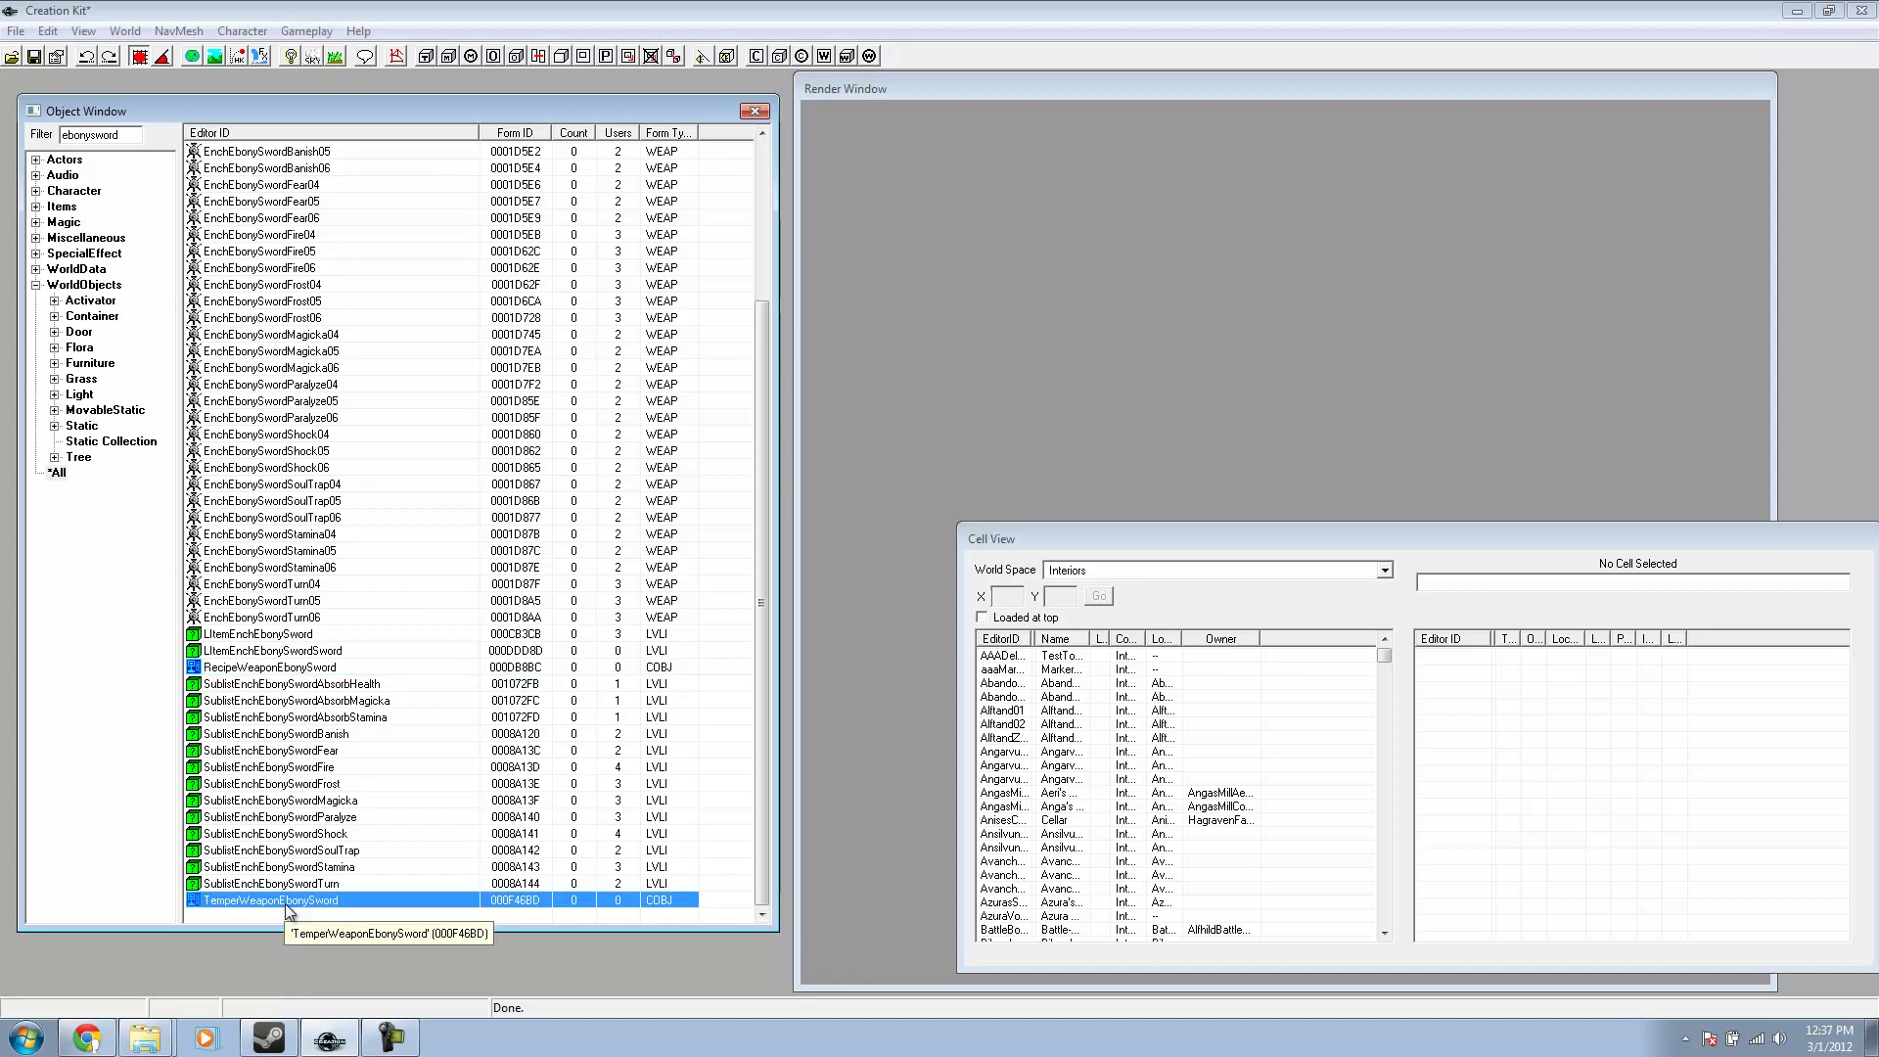
right_click(287, 908)
left_click(360, 812)
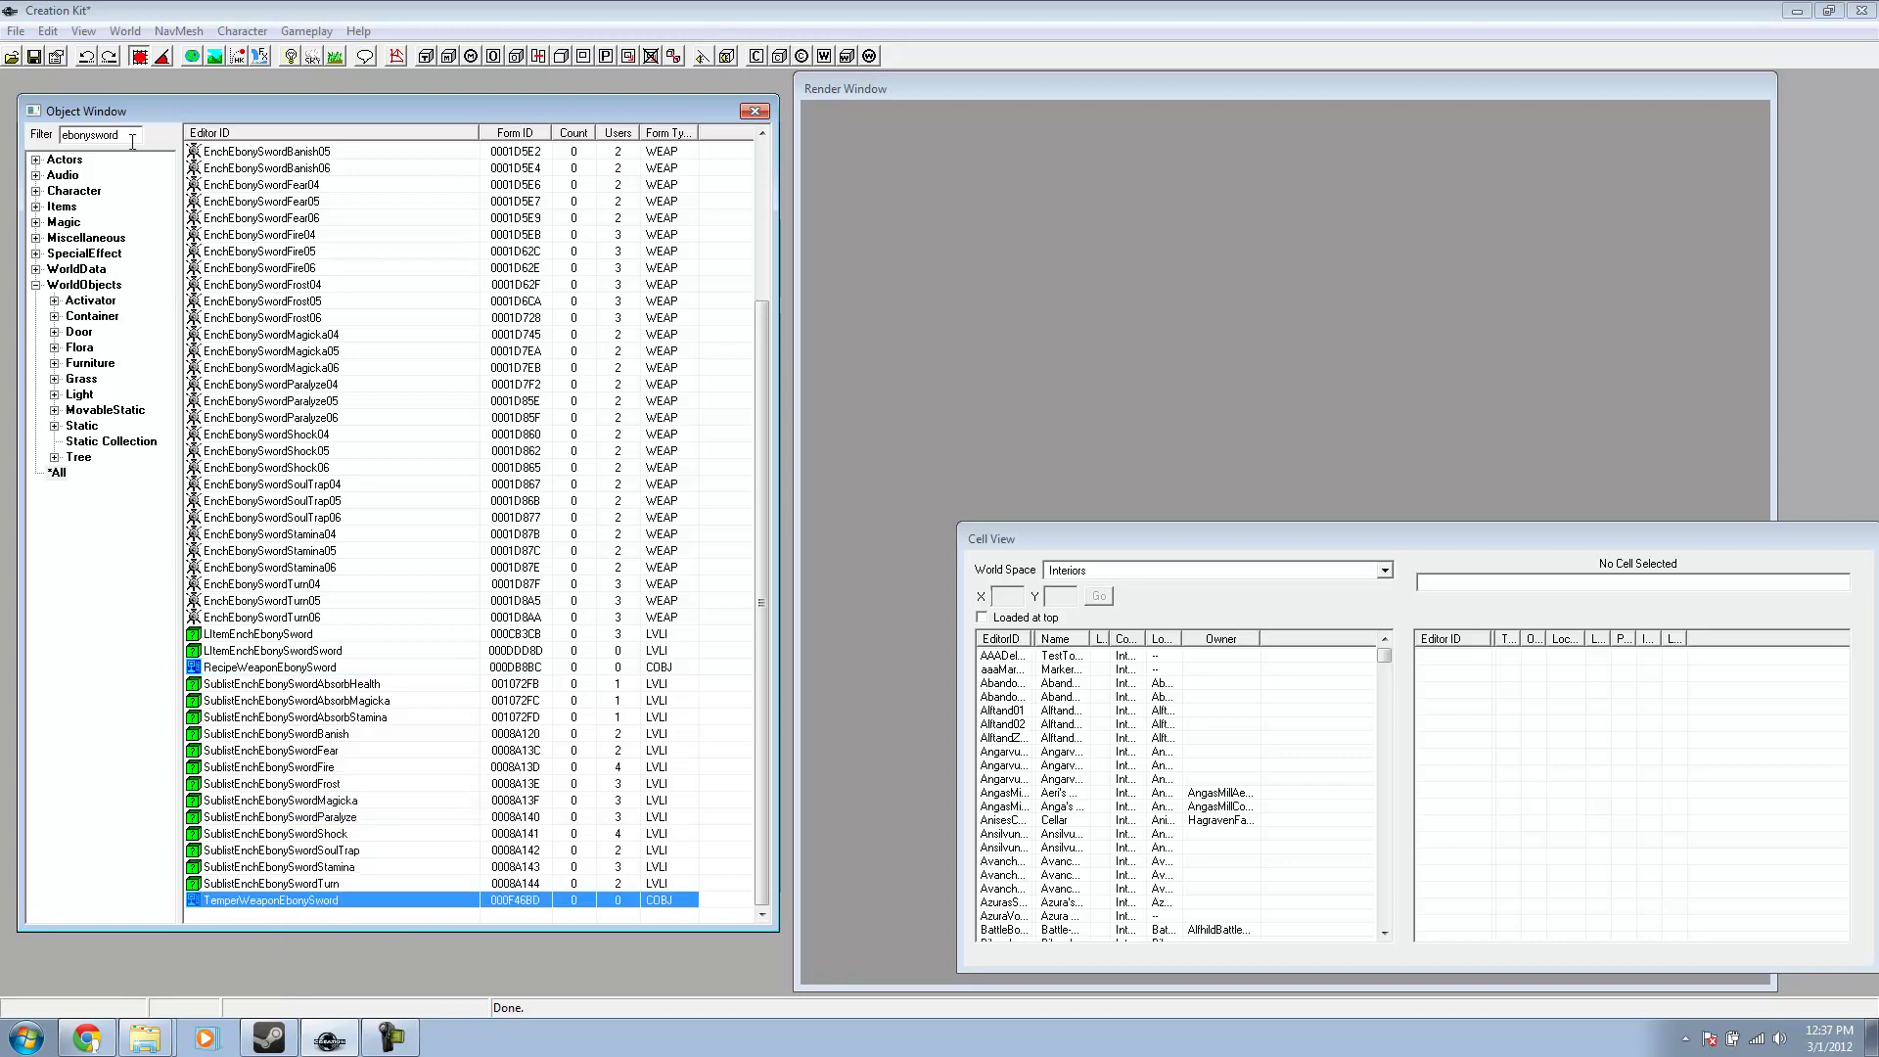
- Refresh the "ebonysword" filter and check the copies of the first-person static, weapon, recipe and temper records
left_click_drag(759, 552, 729, 320)
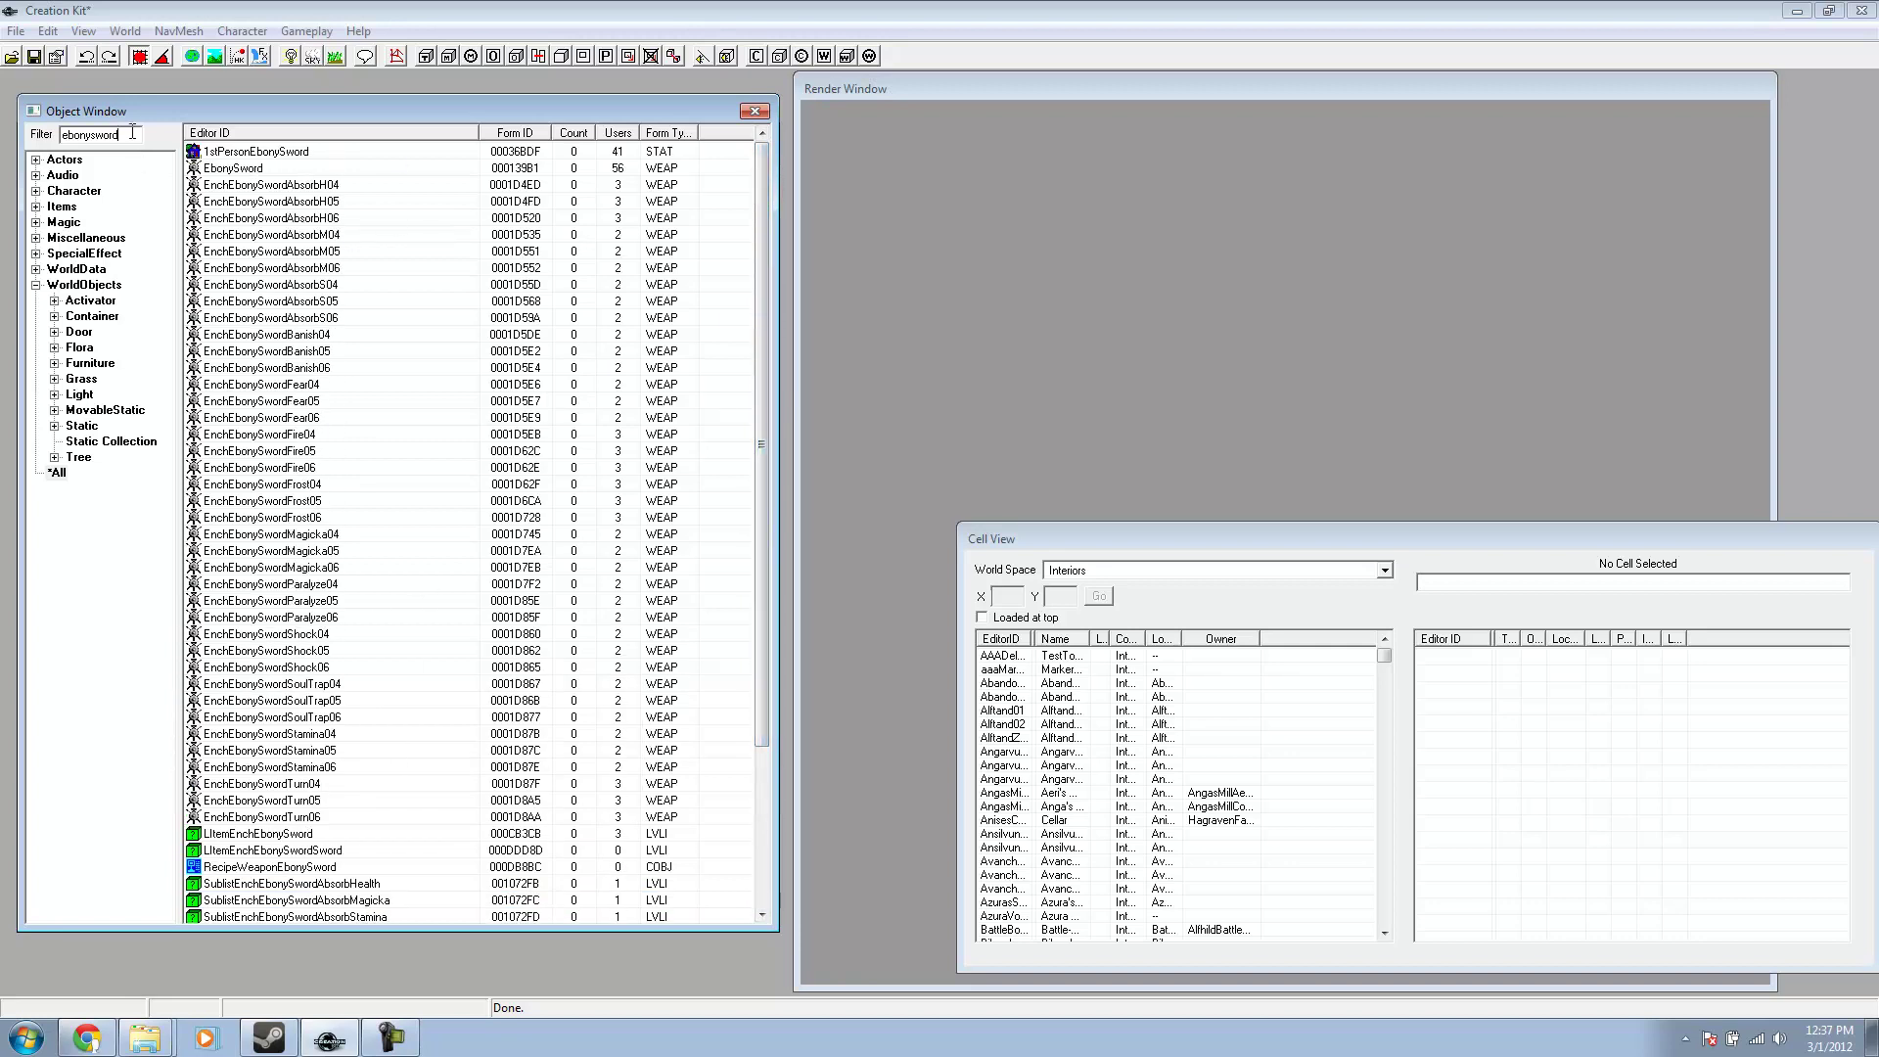
key("BackSpace")
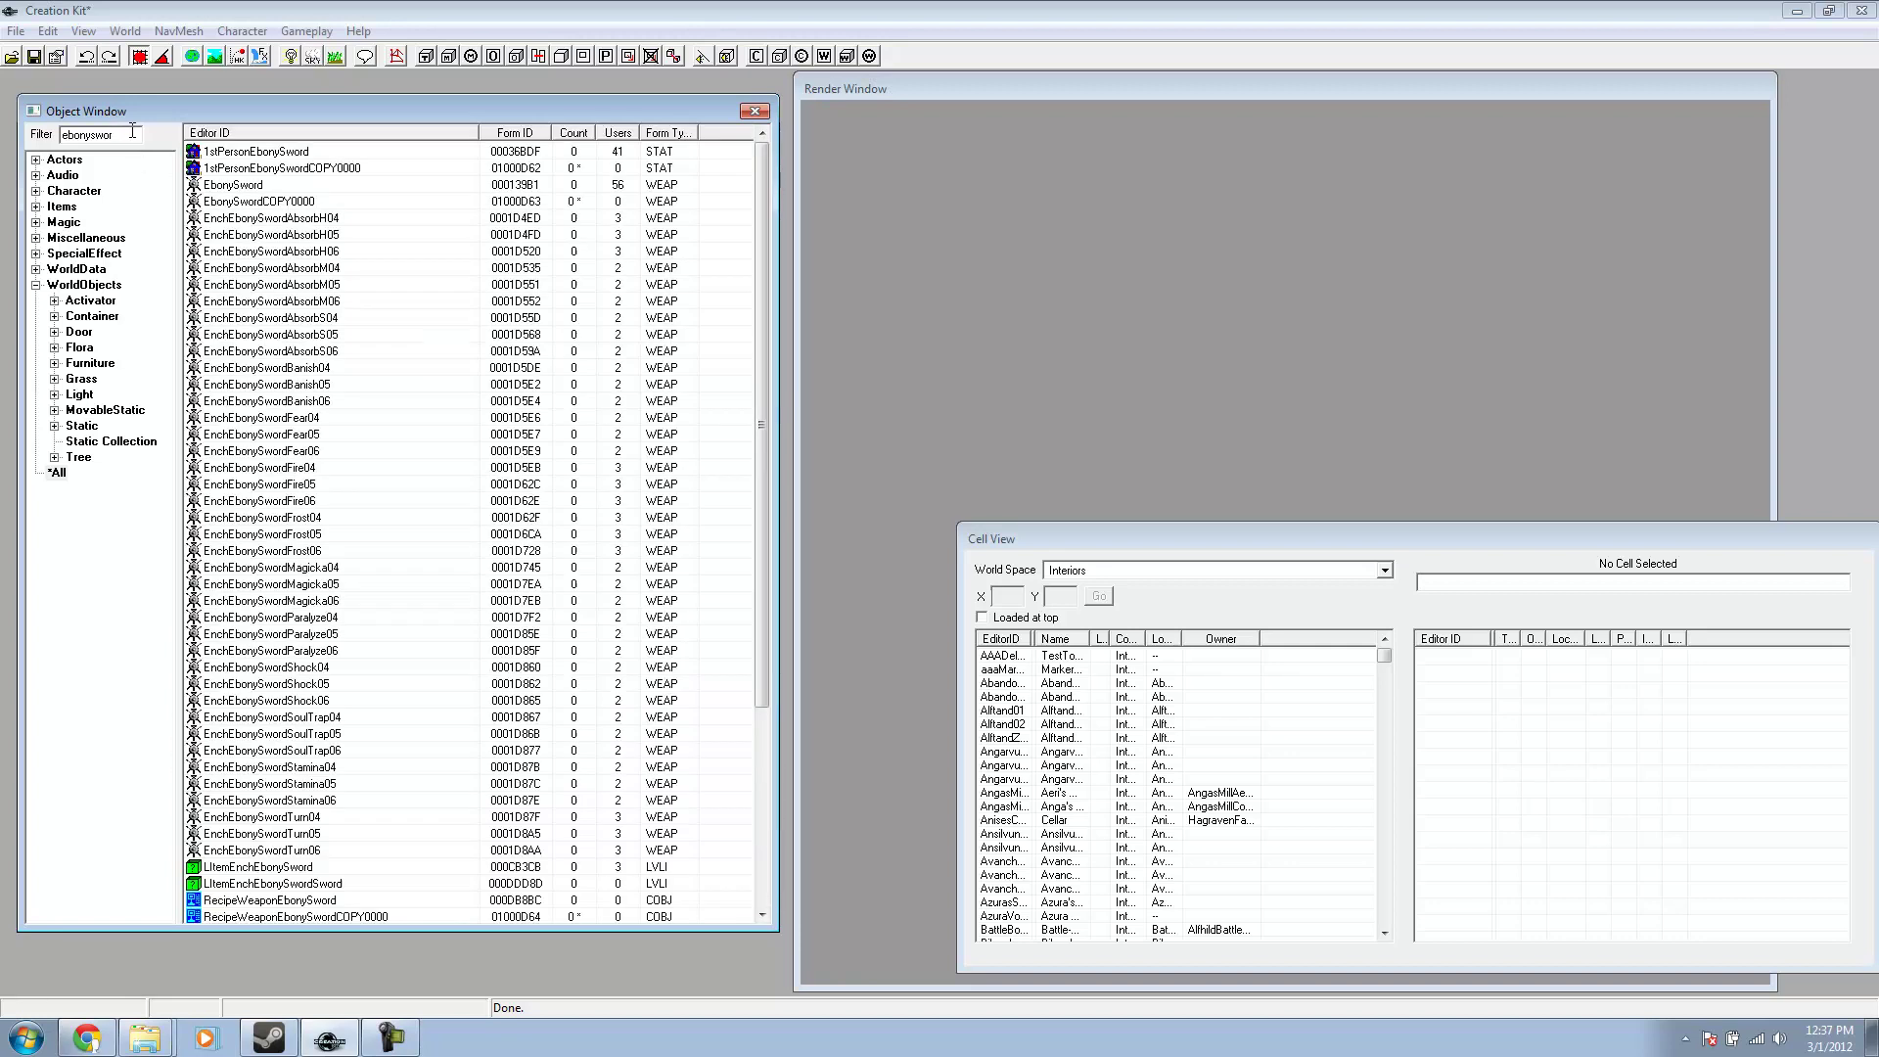
left_click(290, 168)
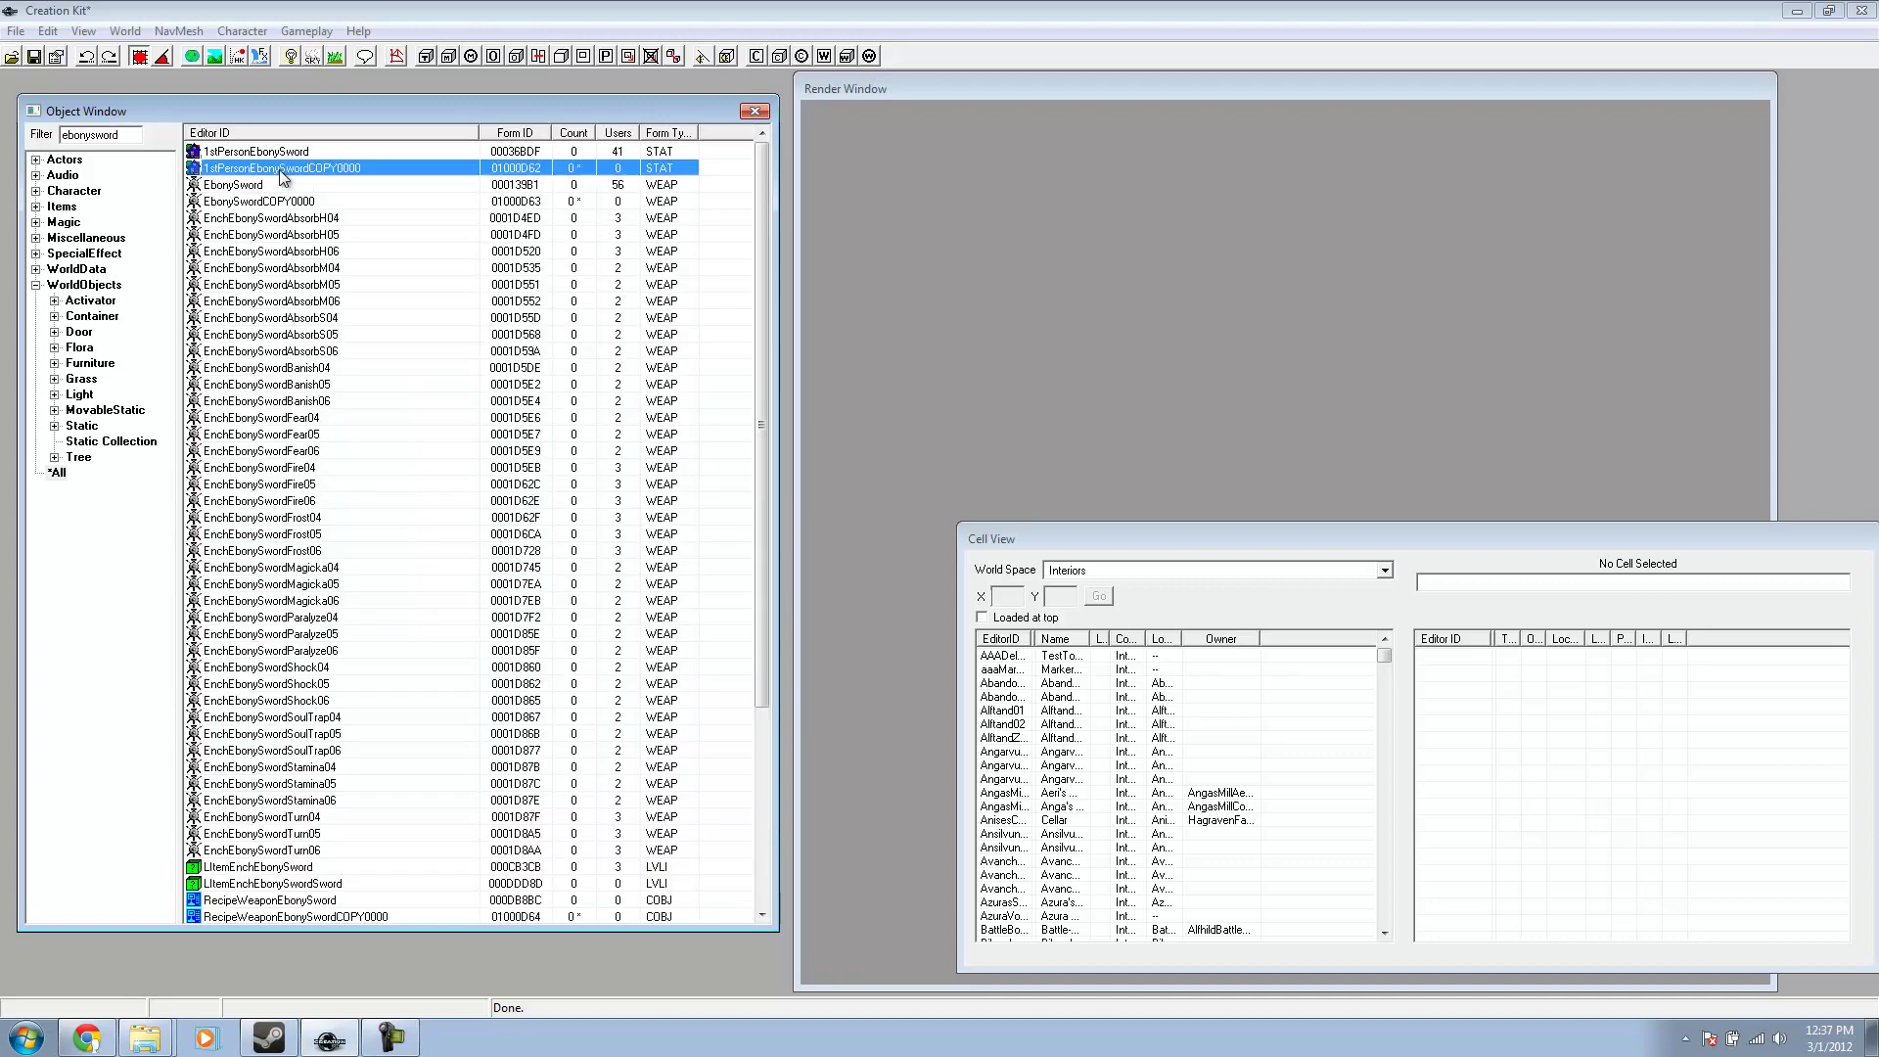
left_click(285, 203)
left_click_drag(763, 367, 806, 736)
left_click(413, 650)
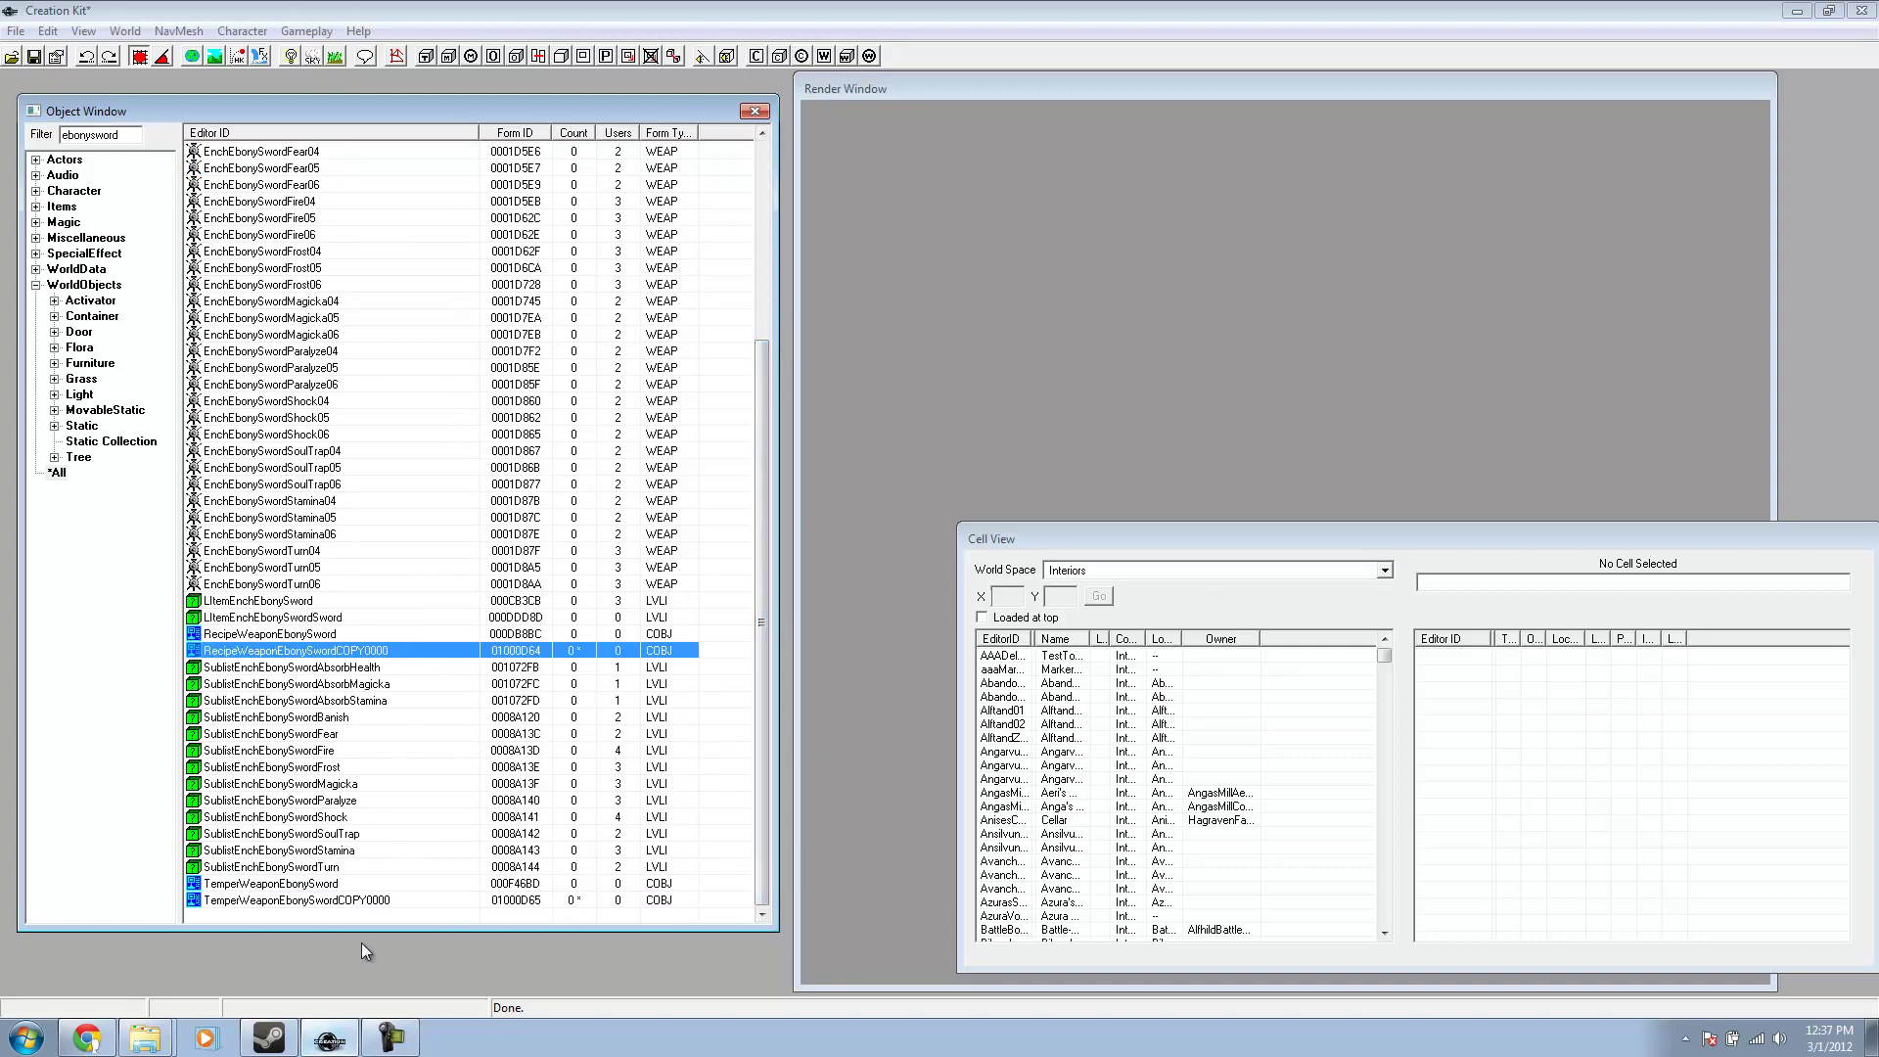
left_click(368, 903)
left_click_drag(761, 602, 760, 294)
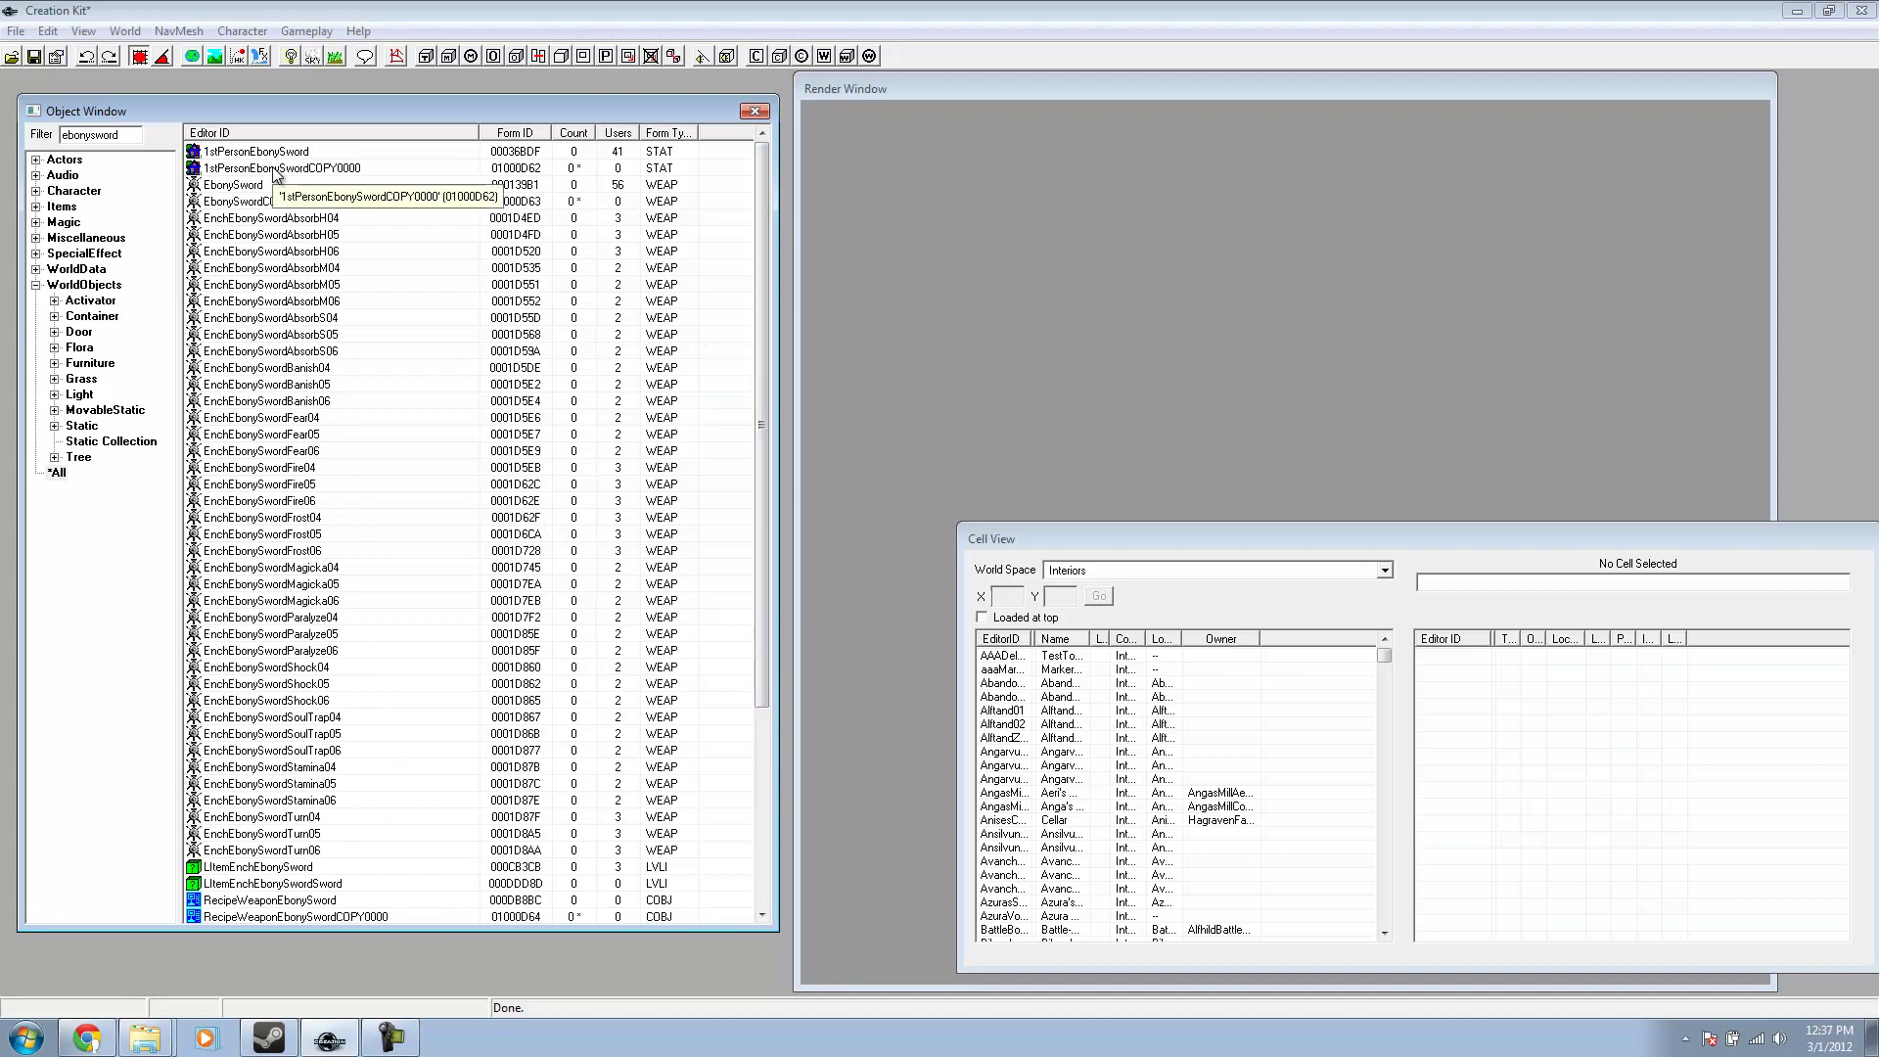
- Change the ID of the duplicated first-person ebony sword static to 1stPersonSerpentsEdge
double_click(275, 170)
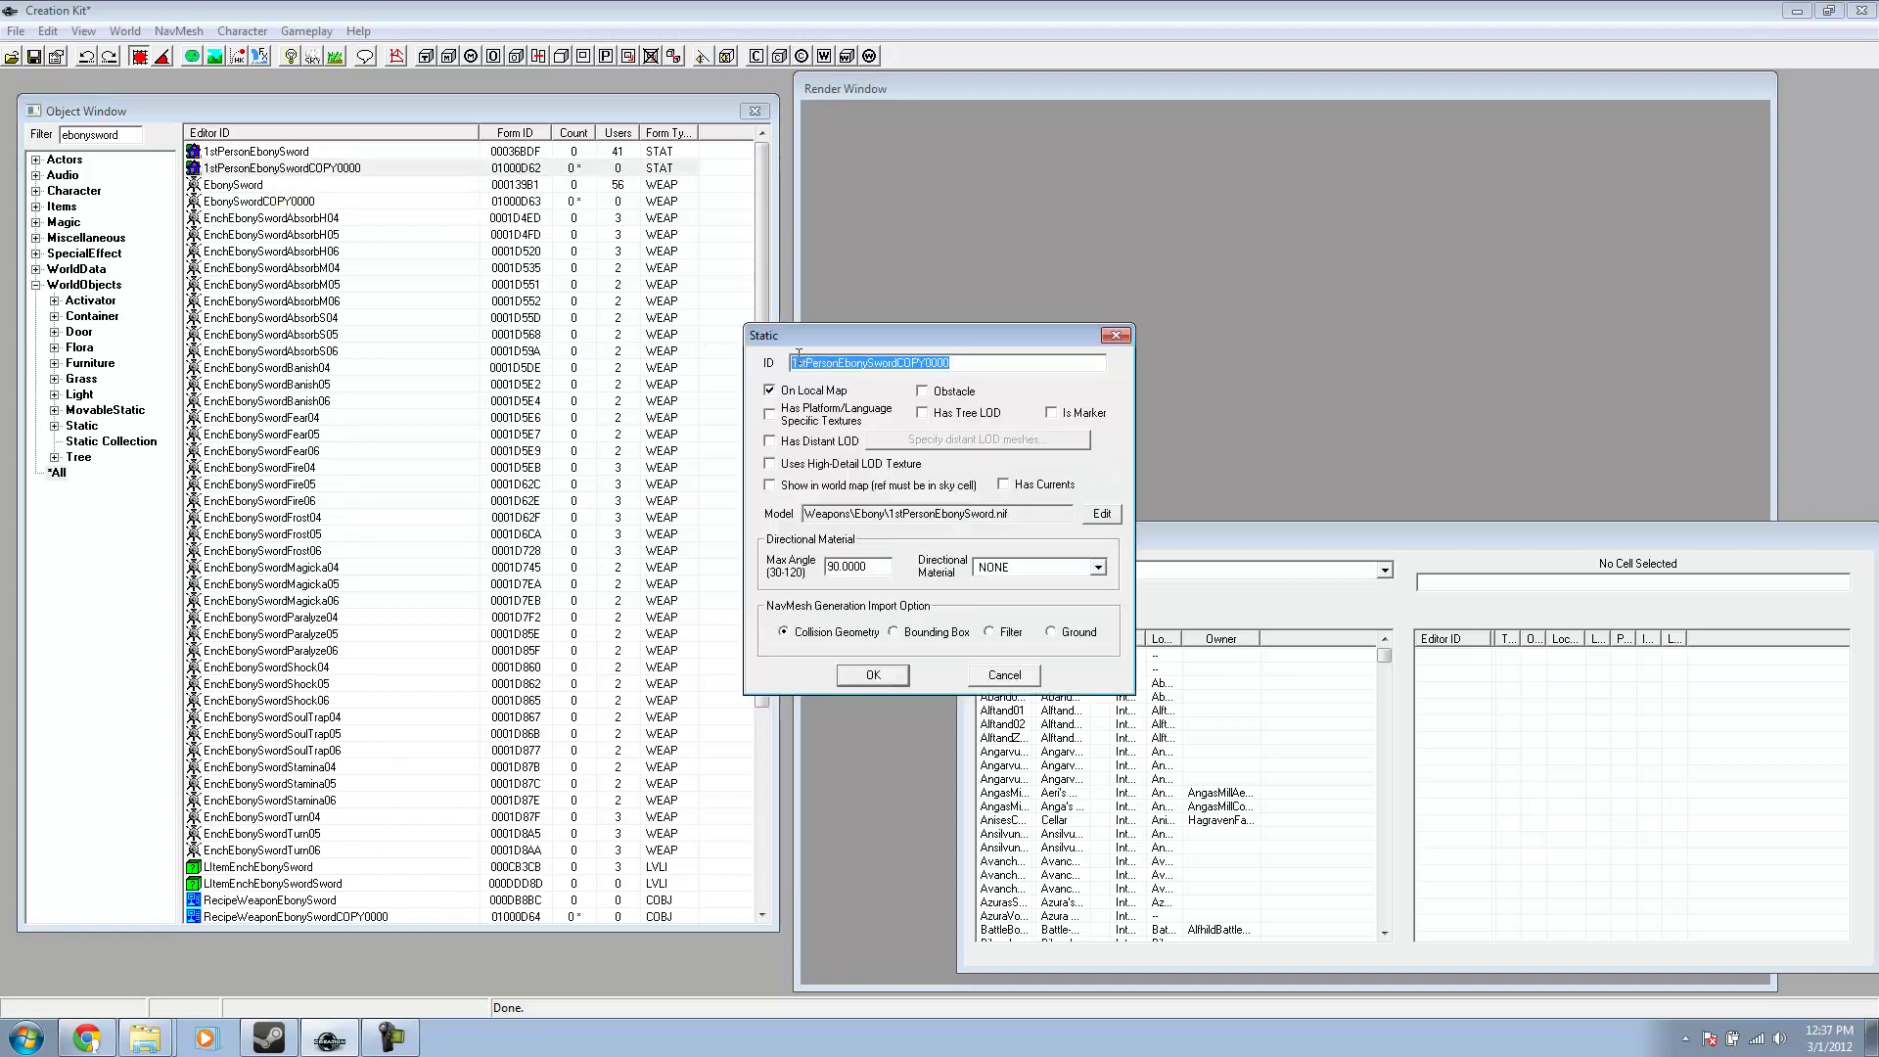
left_click_drag(948, 364, 854, 364)
key("BackSpace")
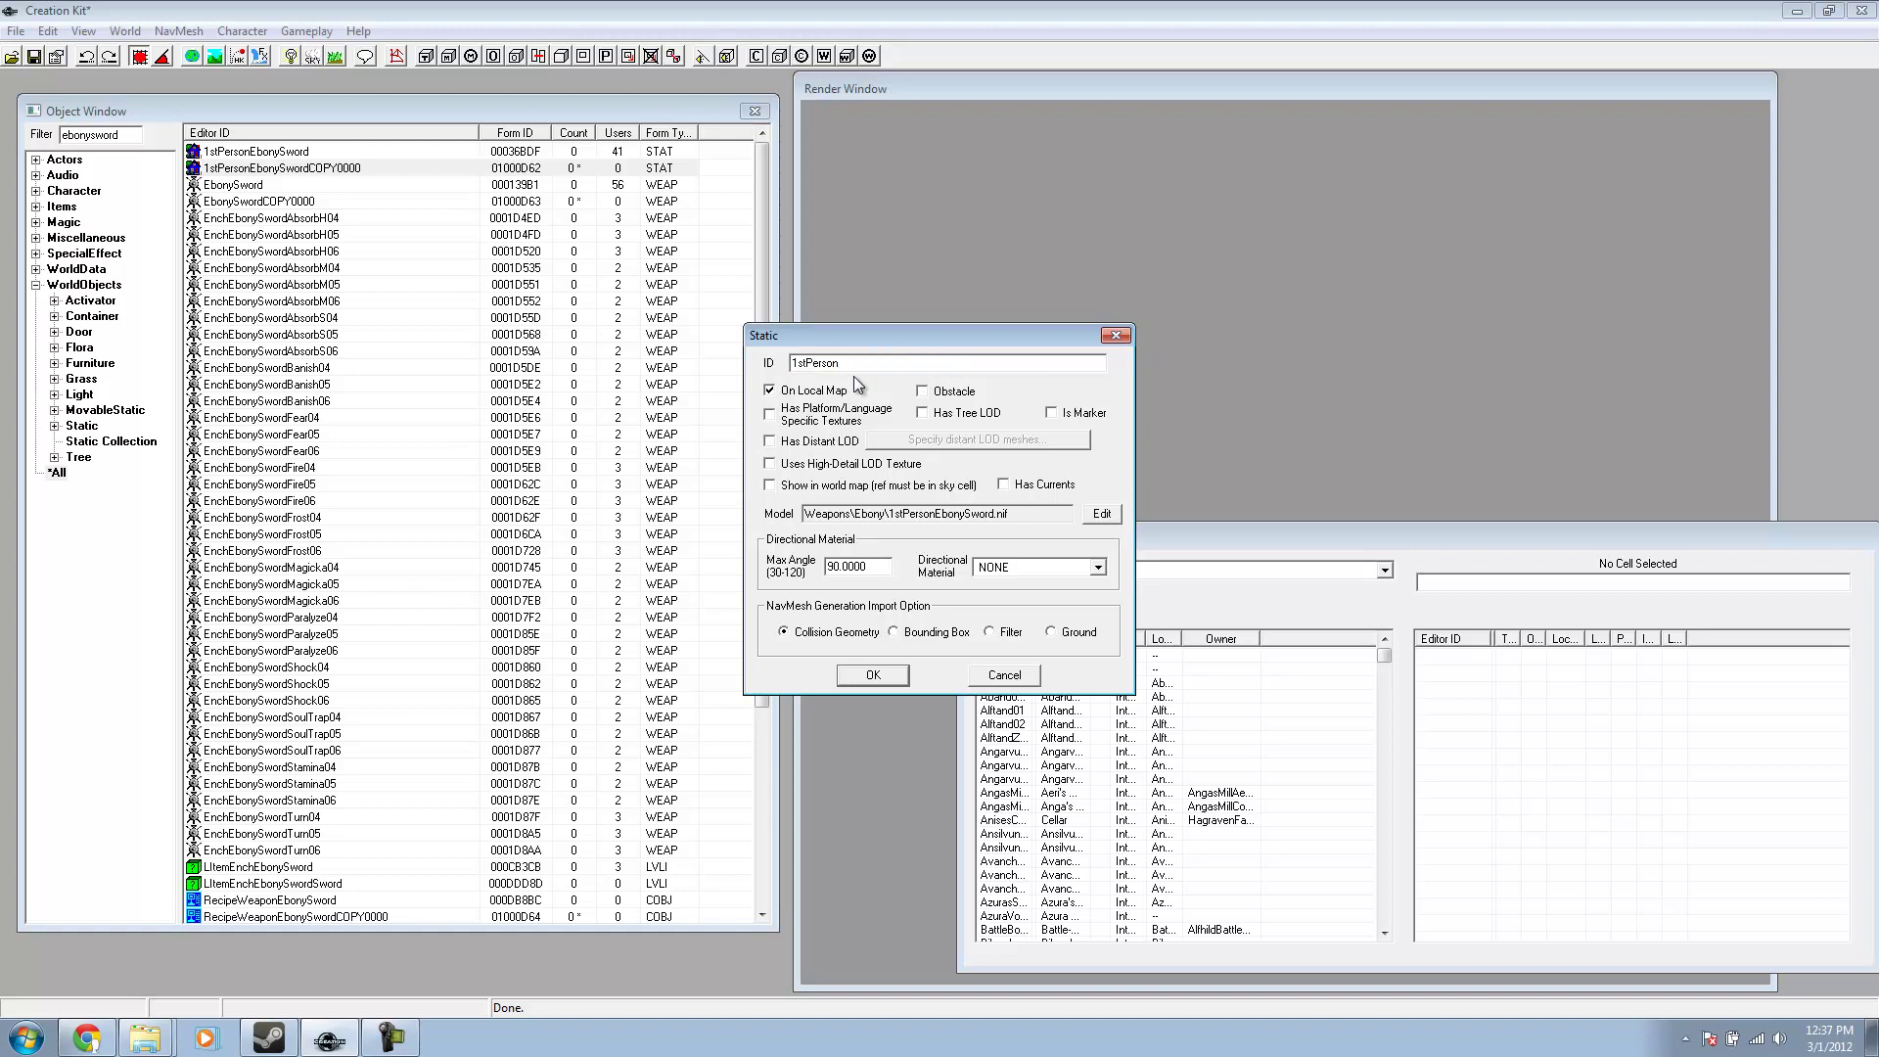
type("SerpentsEdge")
- Replace the static's model with 1stpersonserpentsedge from the exotic folder, accept all shader warnings, and check the model preview
left_click(1088, 524)
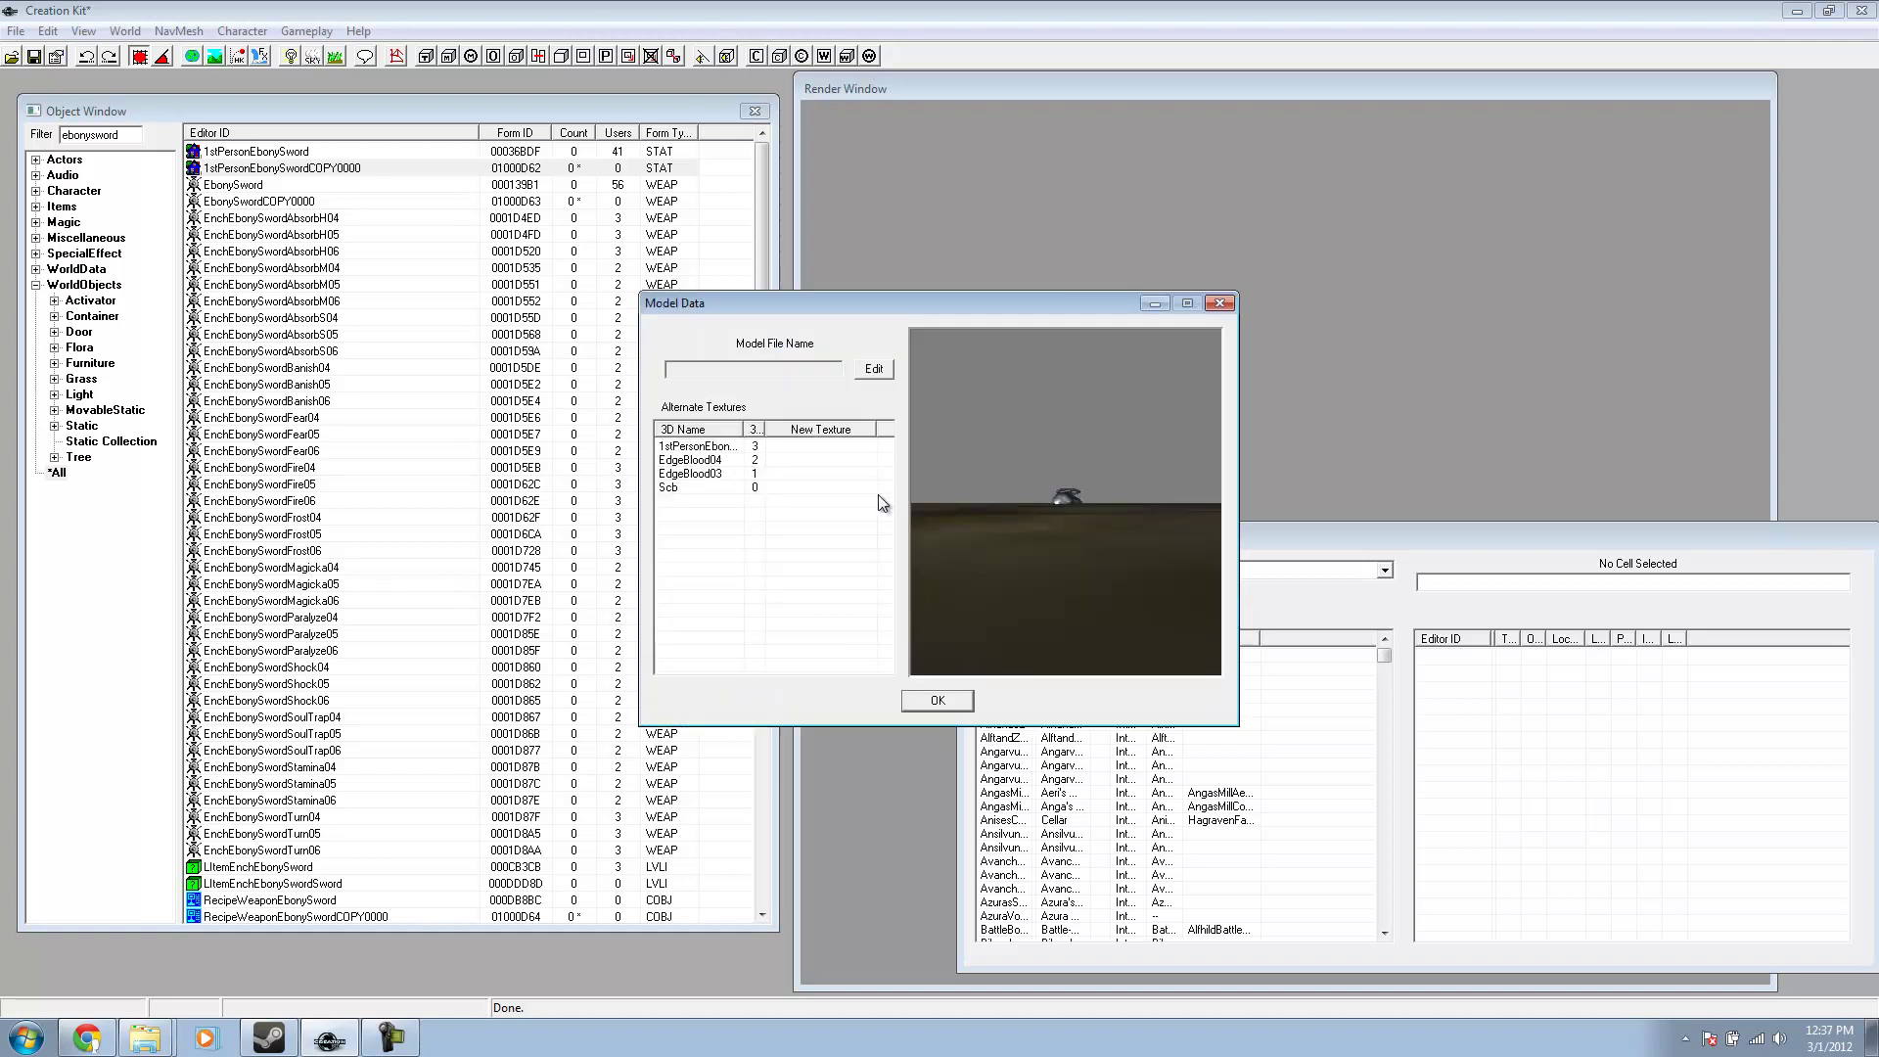
left_click(876, 375)
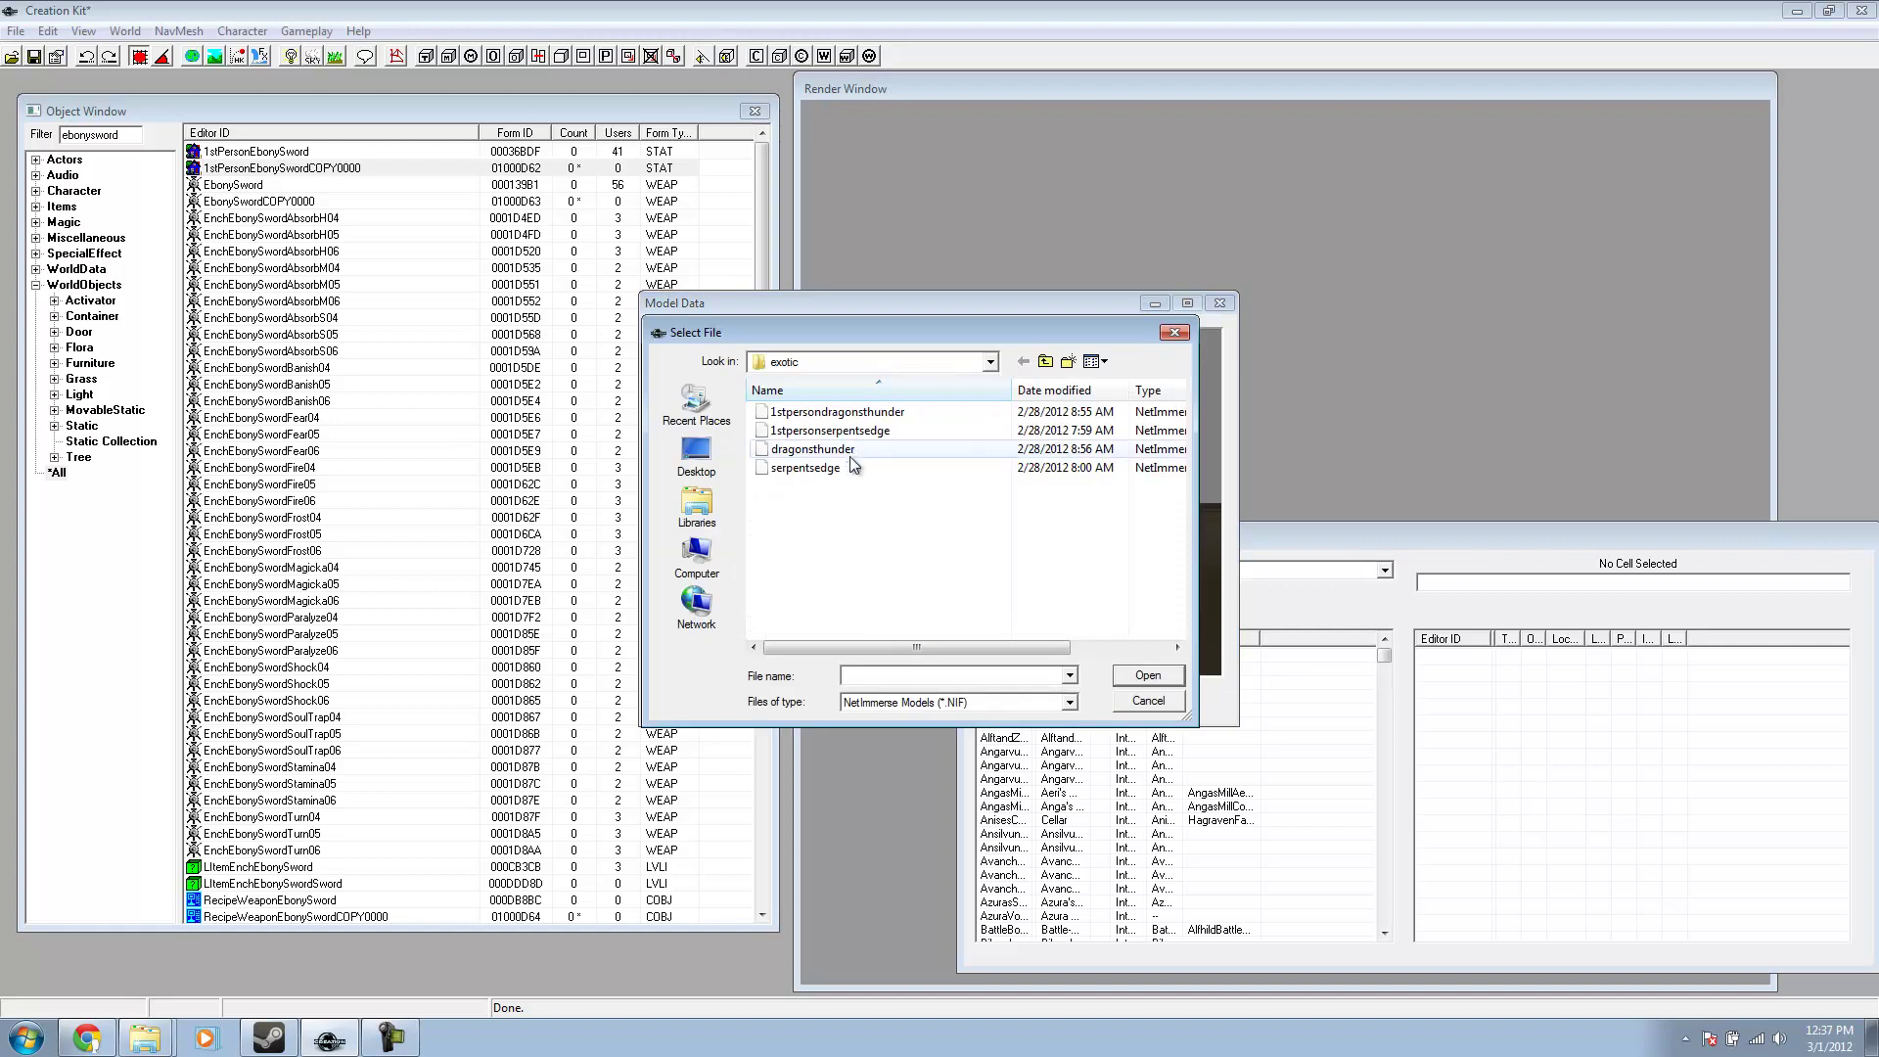
left_click(847, 431)
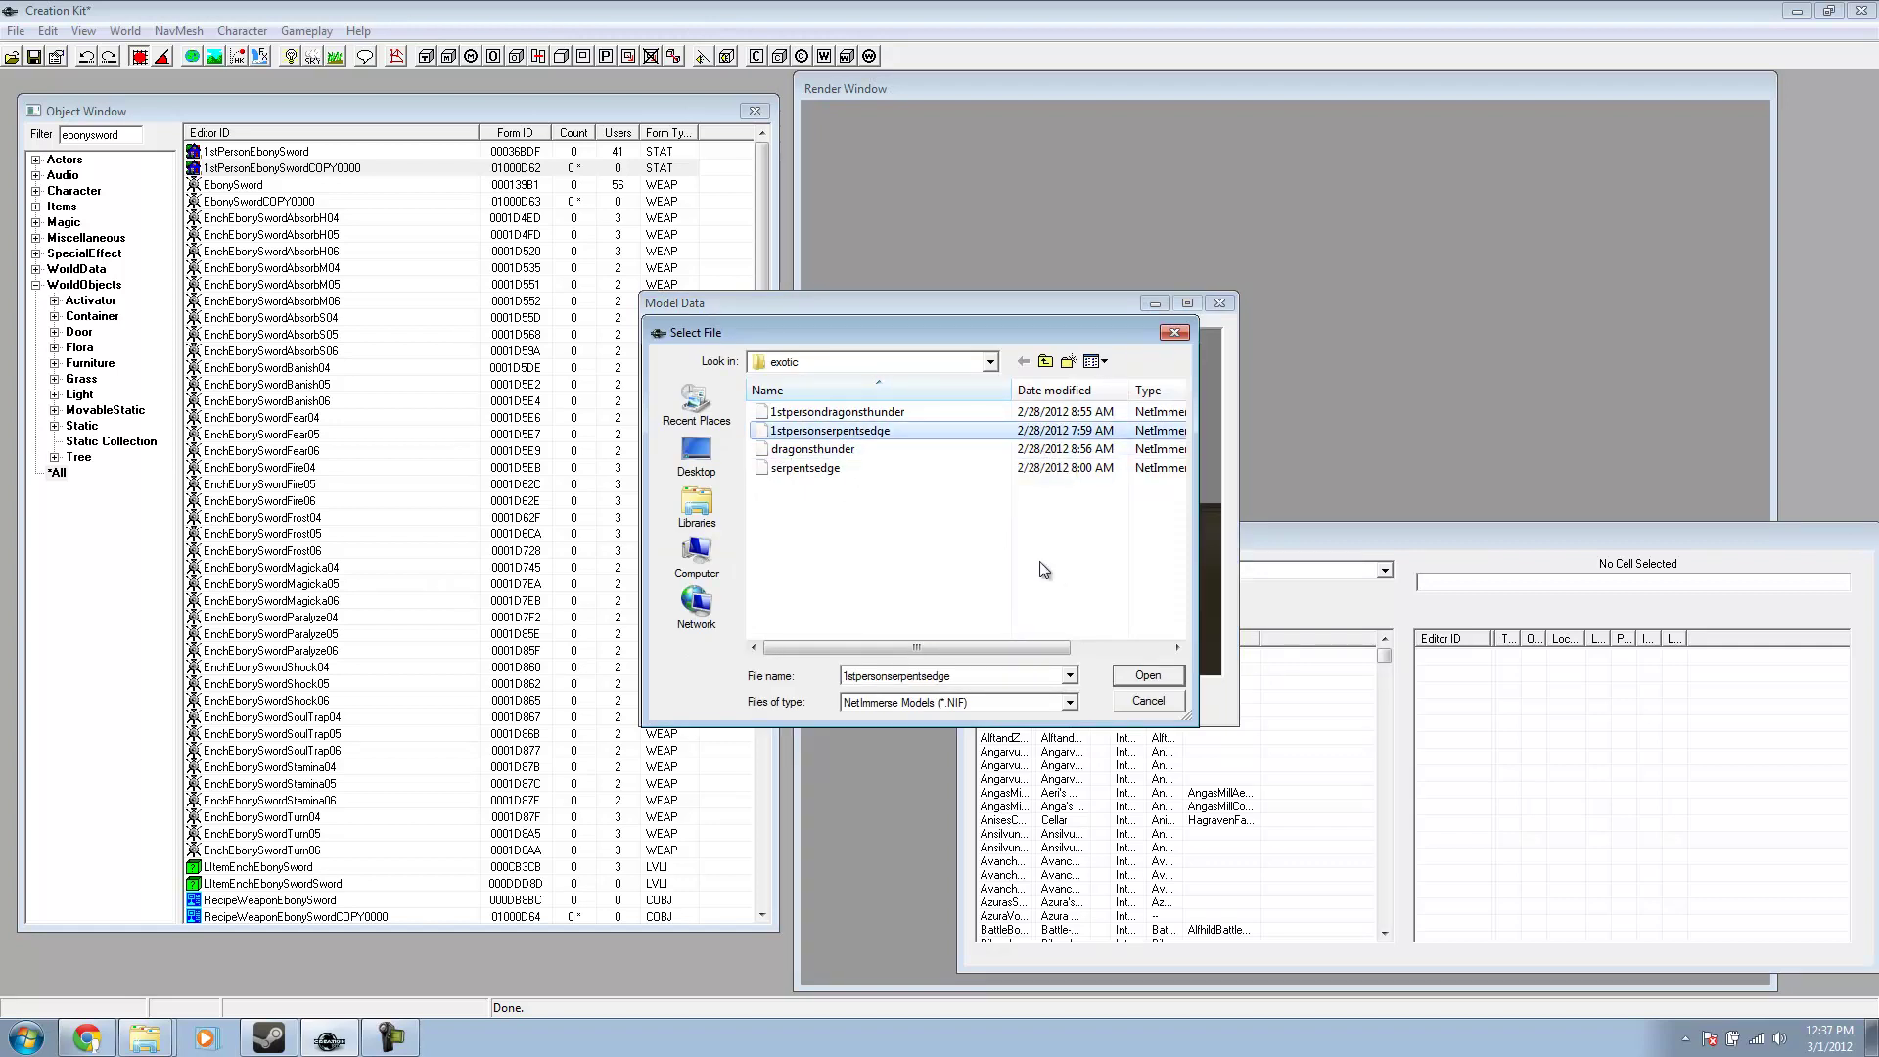
left_click(1137, 679)
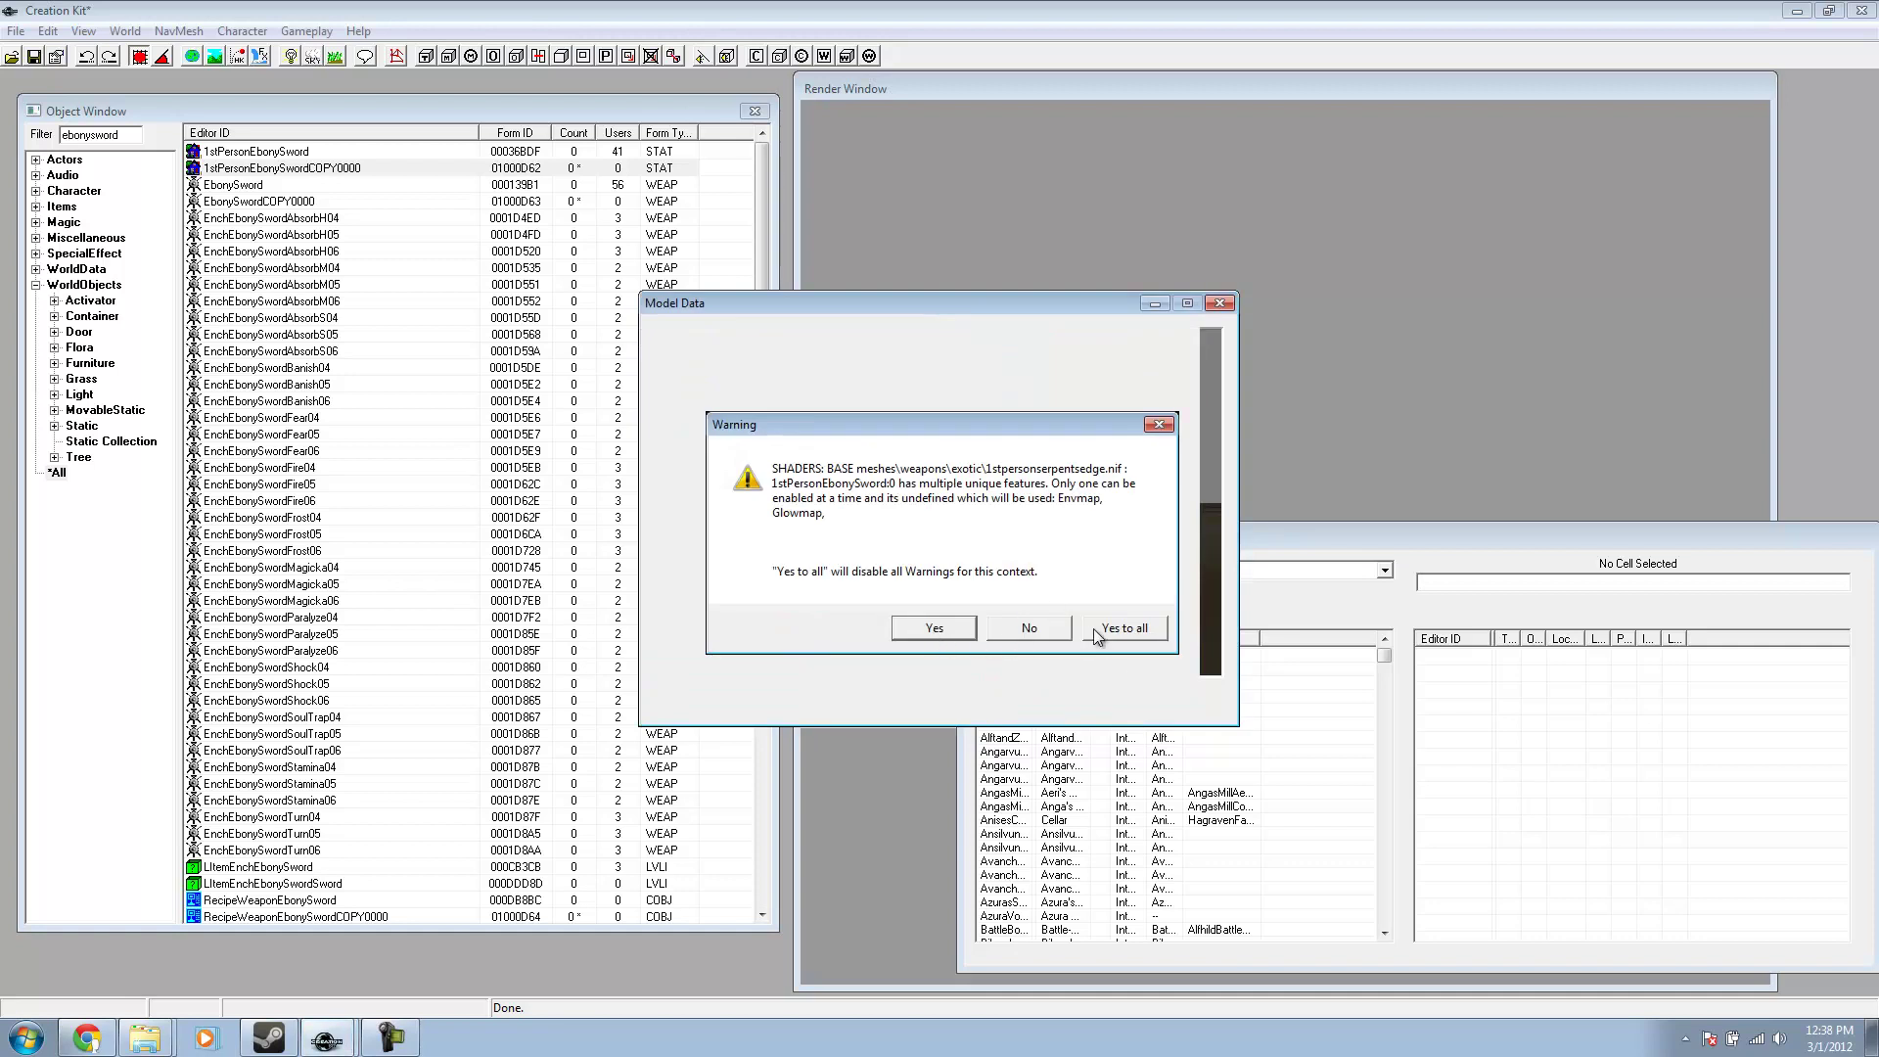
left_click(1147, 628)
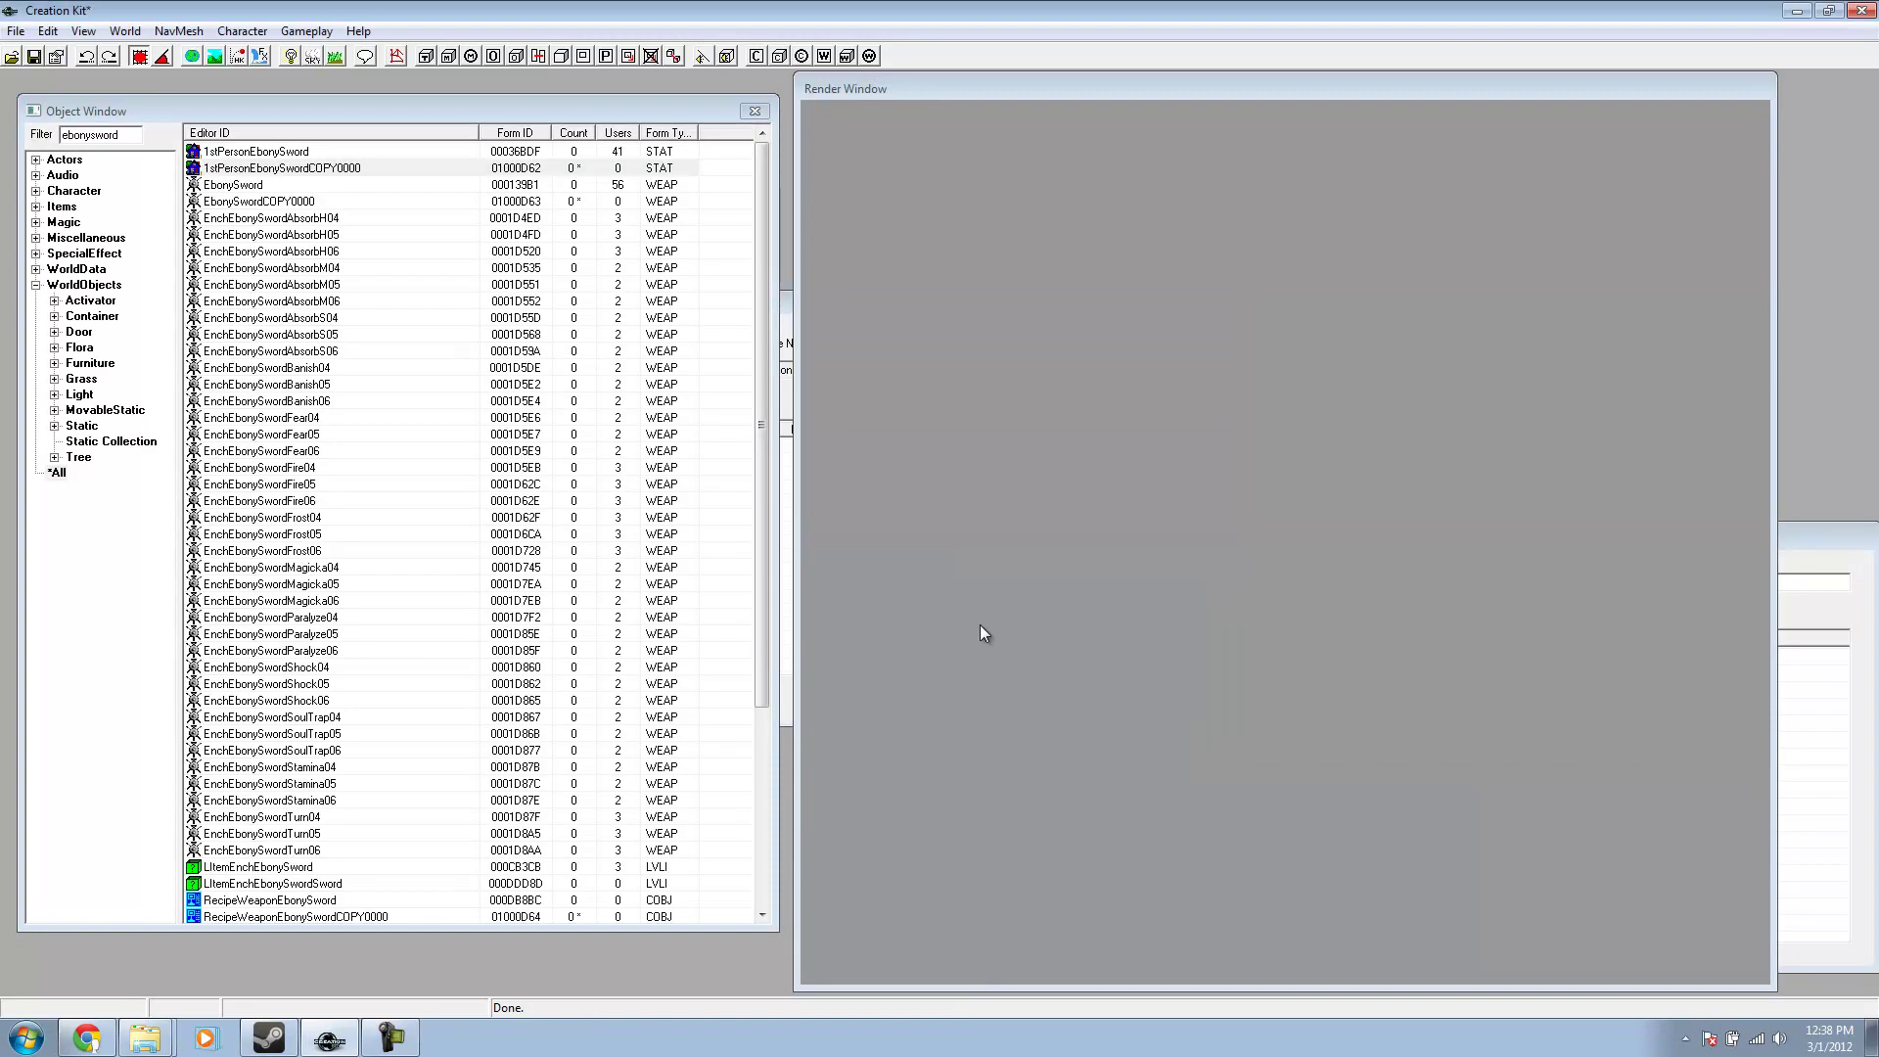
left_click_drag(657, 115, 590, 136)
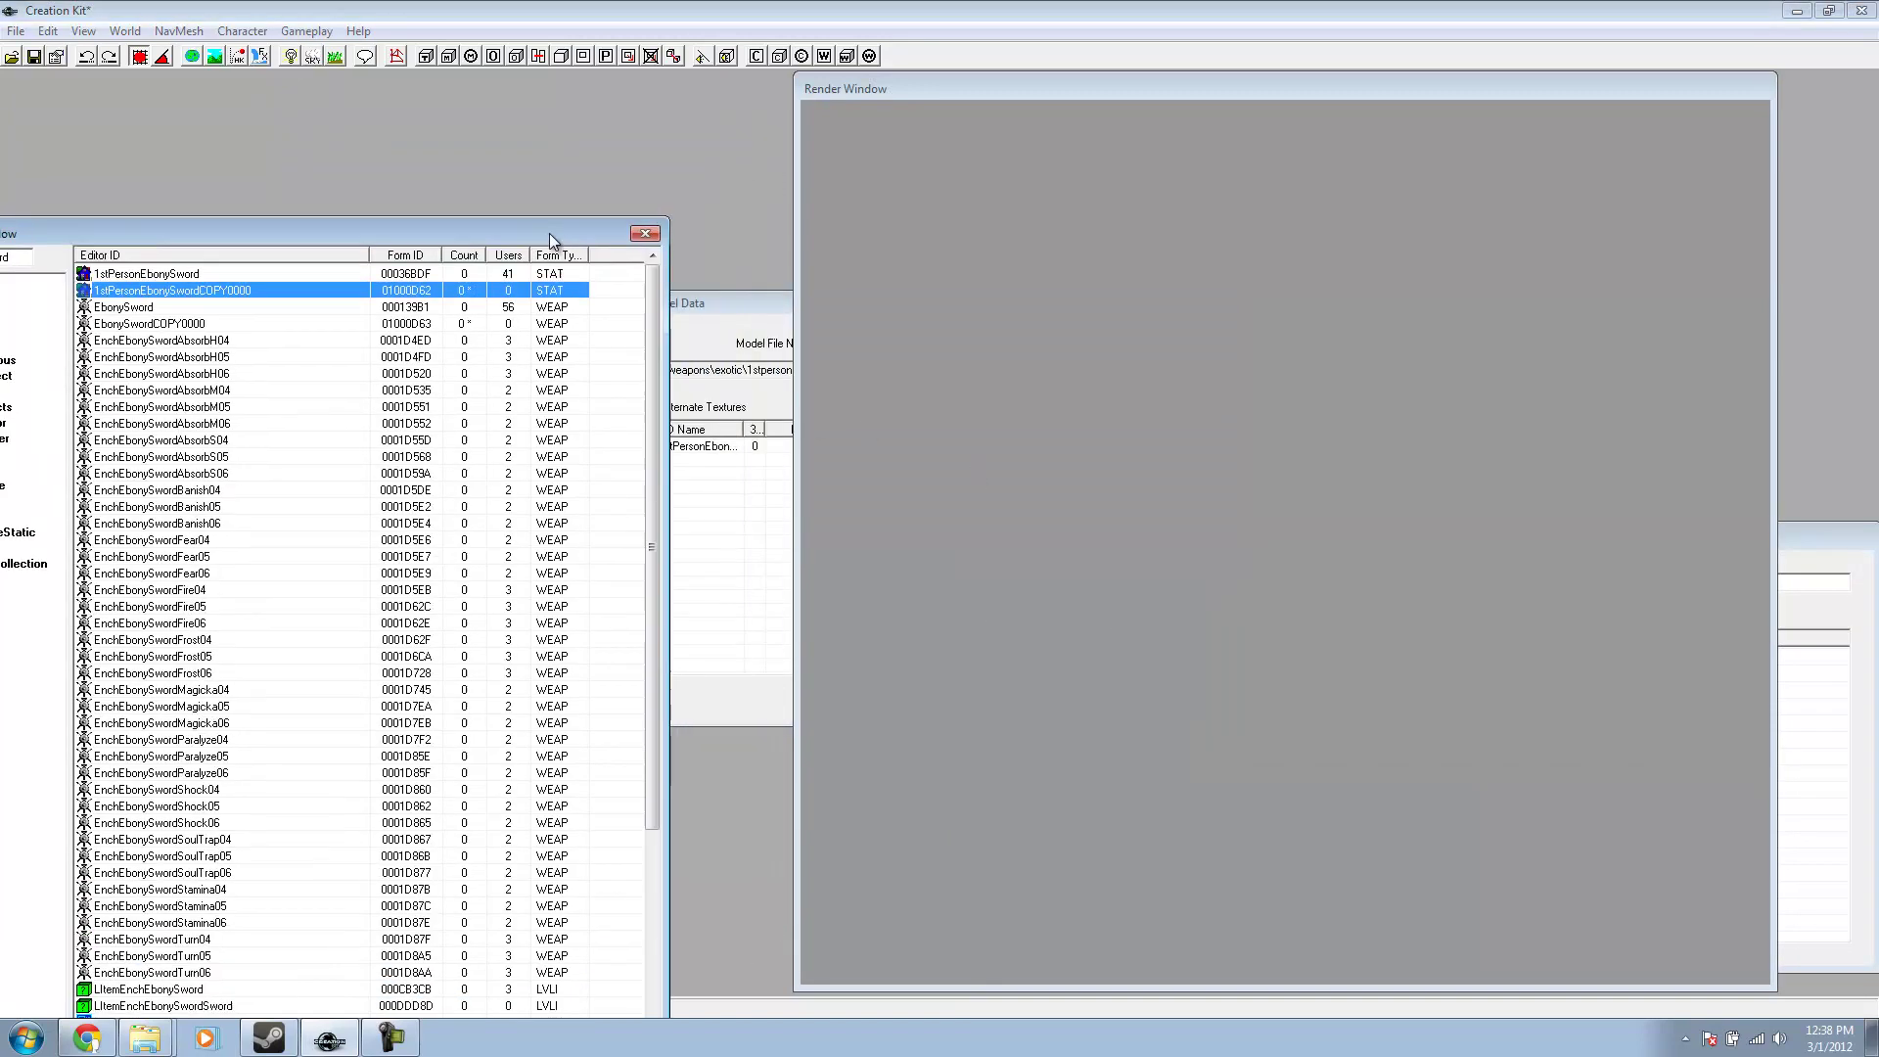
left_click(763, 309)
left_click_drag(764, 309, 819, 250)
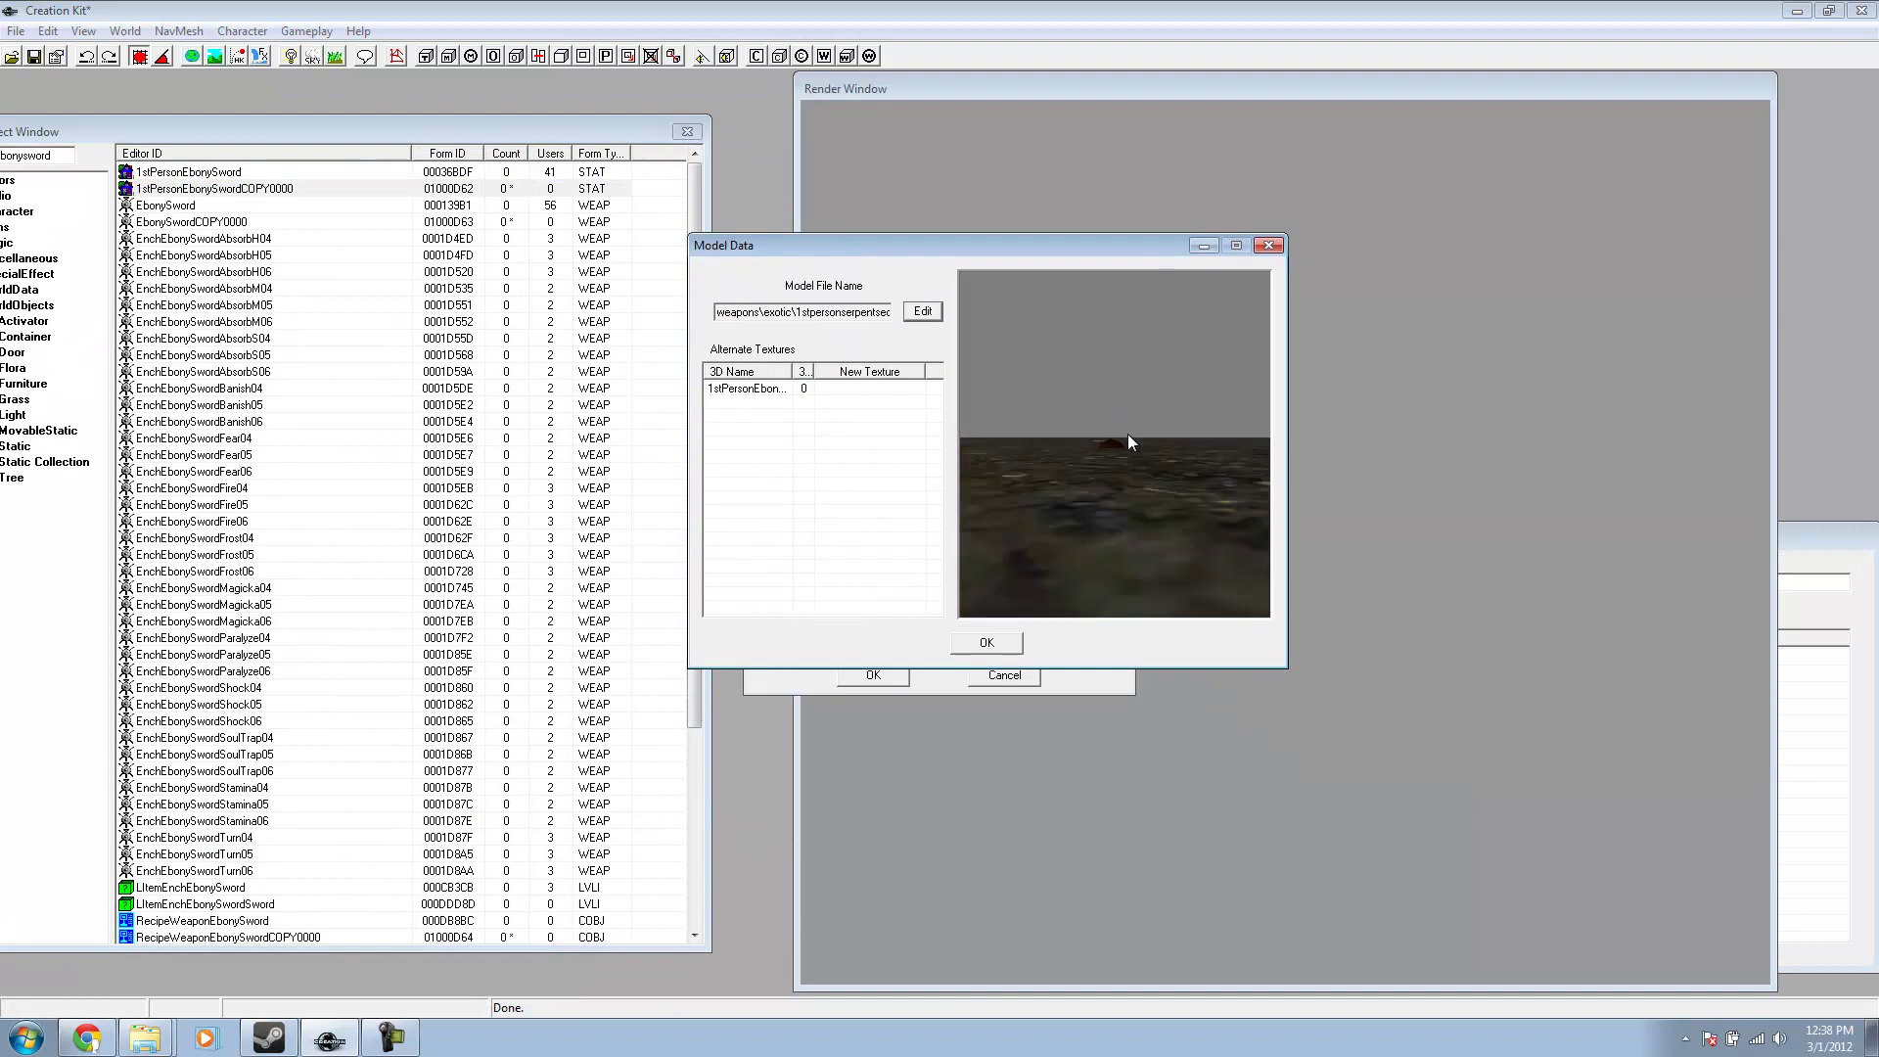
mouse_move(1147, 437)
left_mouse_down()
mouse_move(1188, 440)
mouse_move(1142, 456)
left_mouse_up()
left_click(1008, 641)
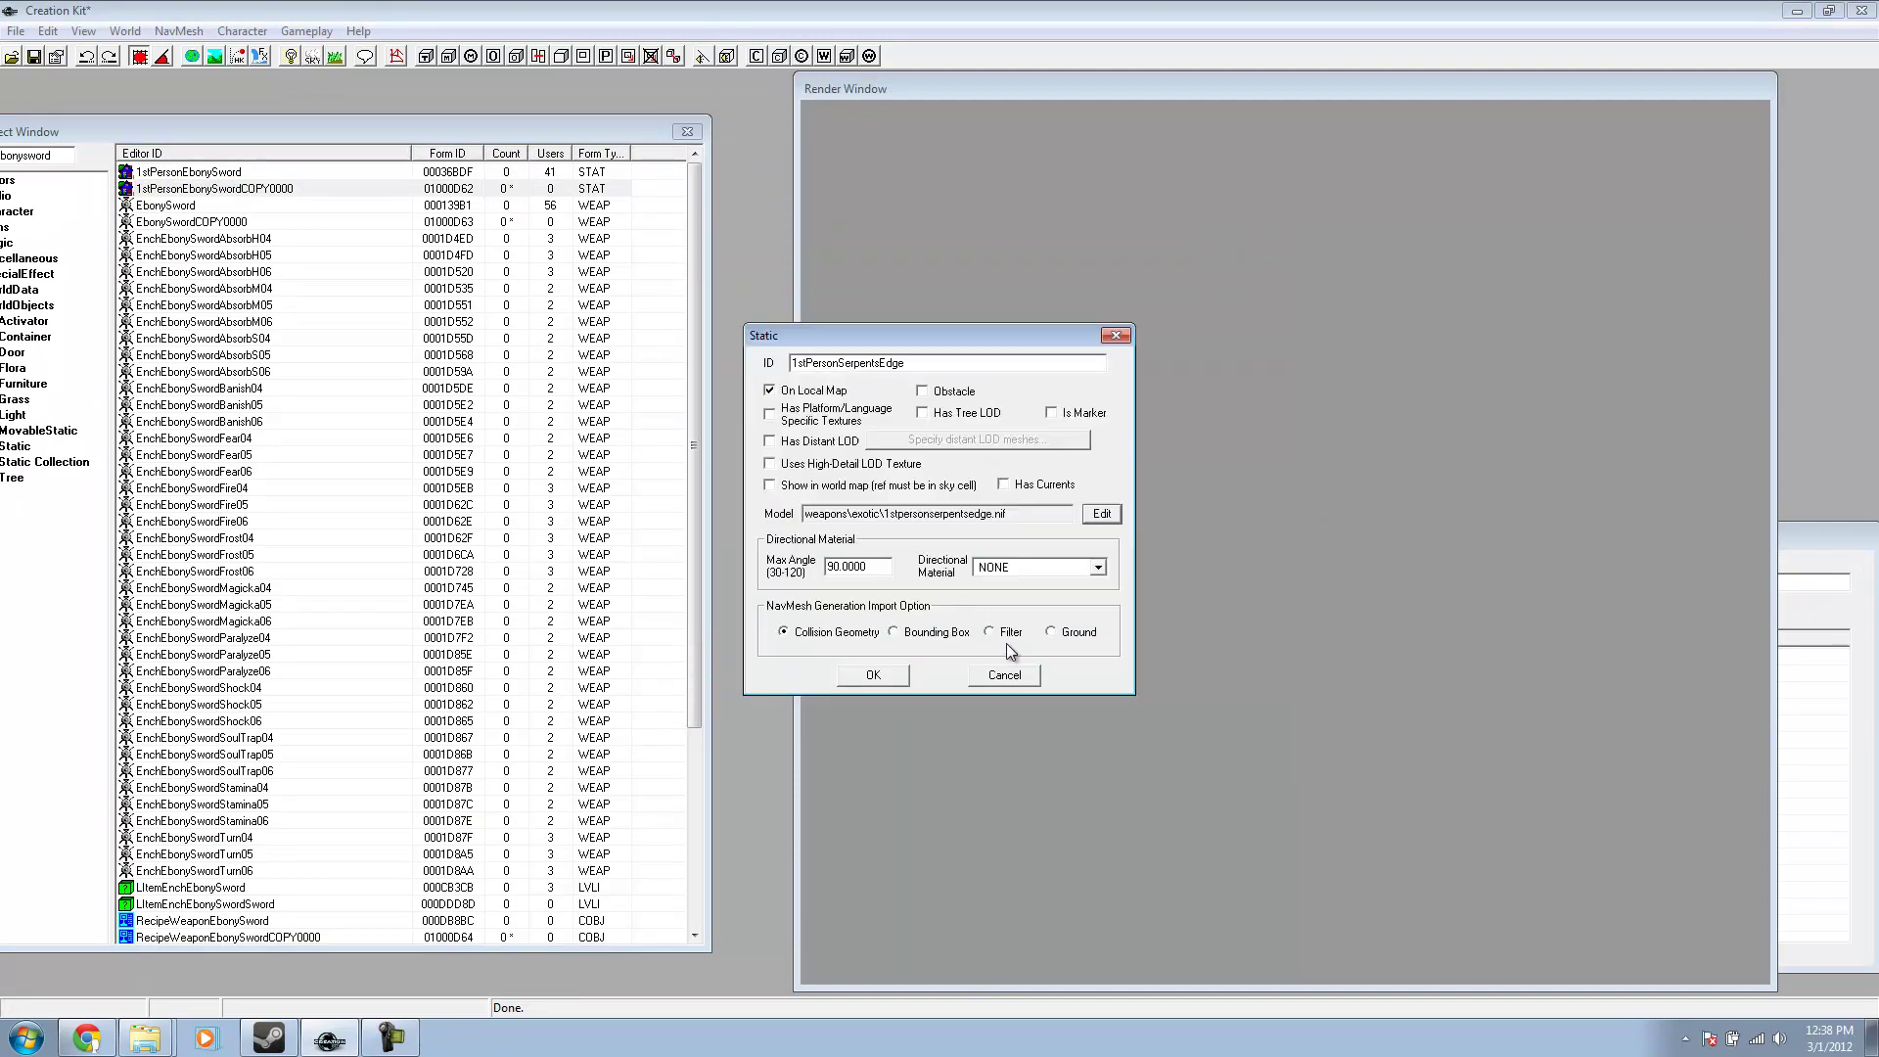
- Save the first-person static under its new ID, renaming the existing form instead of creating a new one, and accept the rename confirmation
left_click(881, 673)
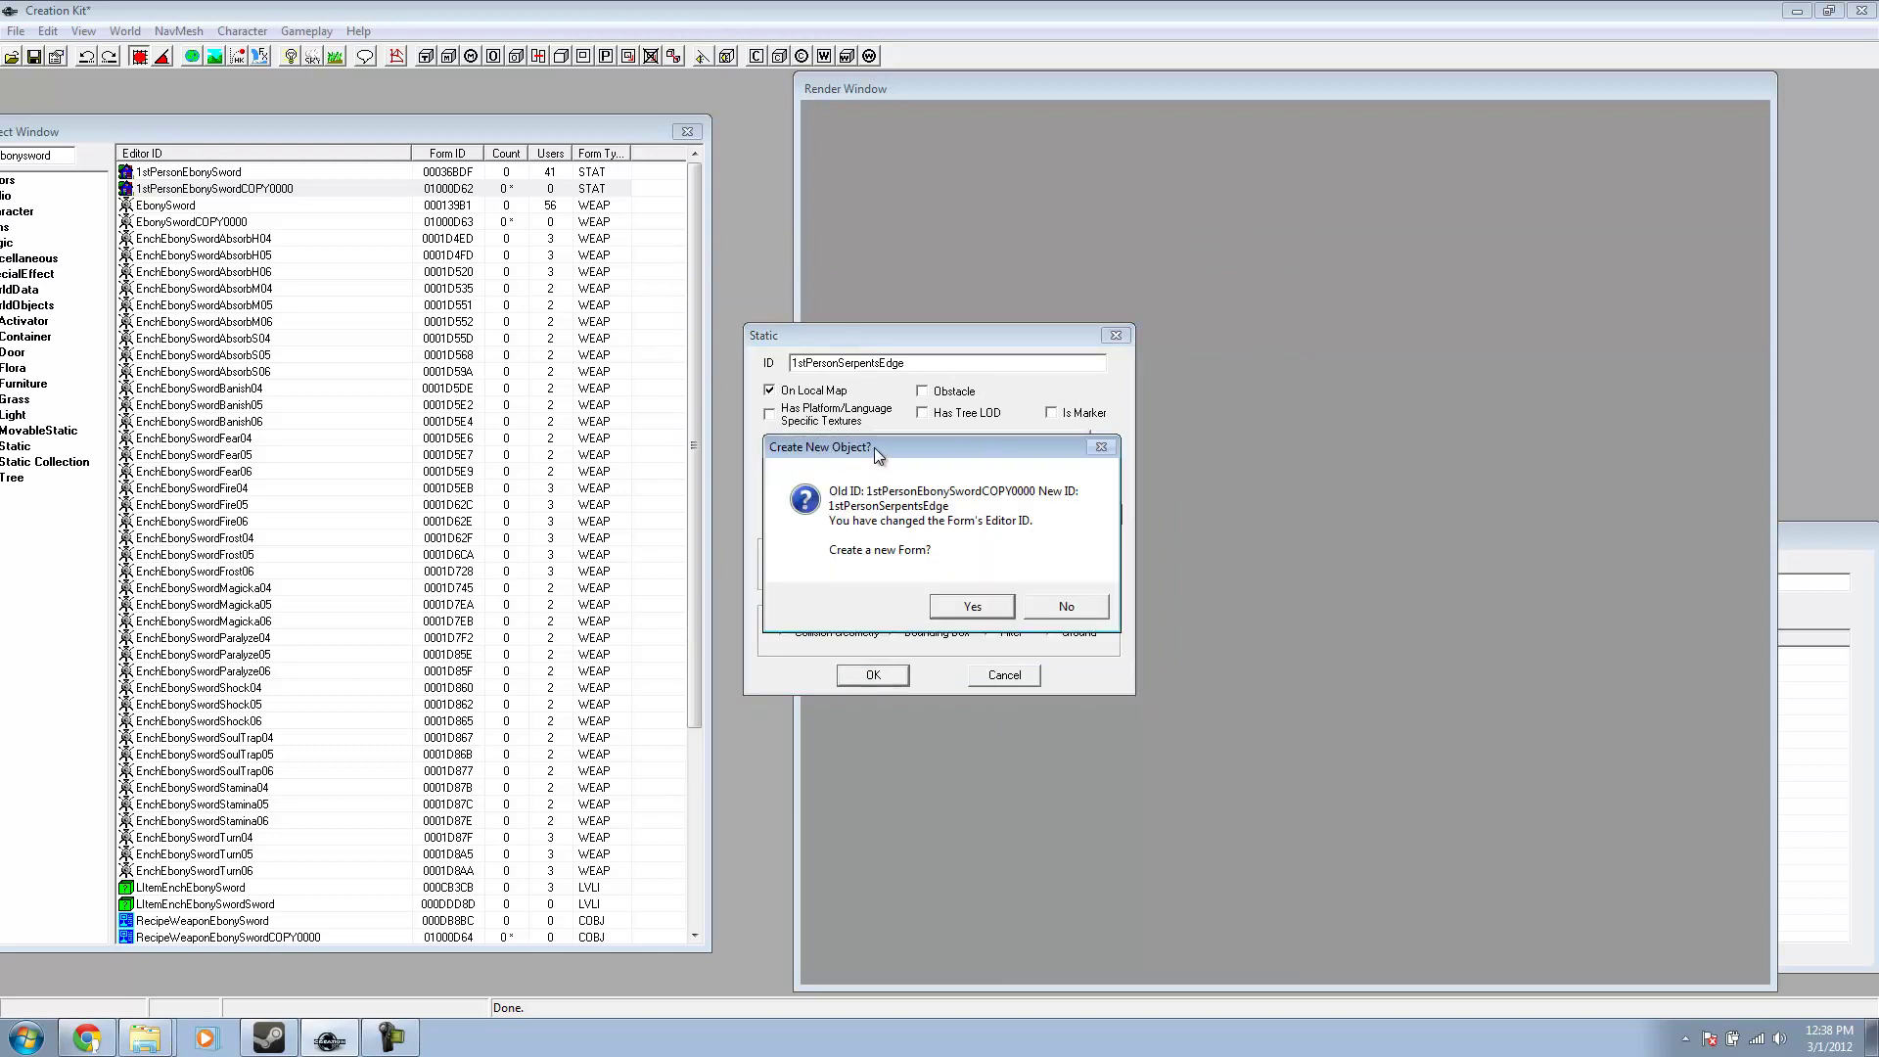
left_click_drag(873, 448, 890, 419)
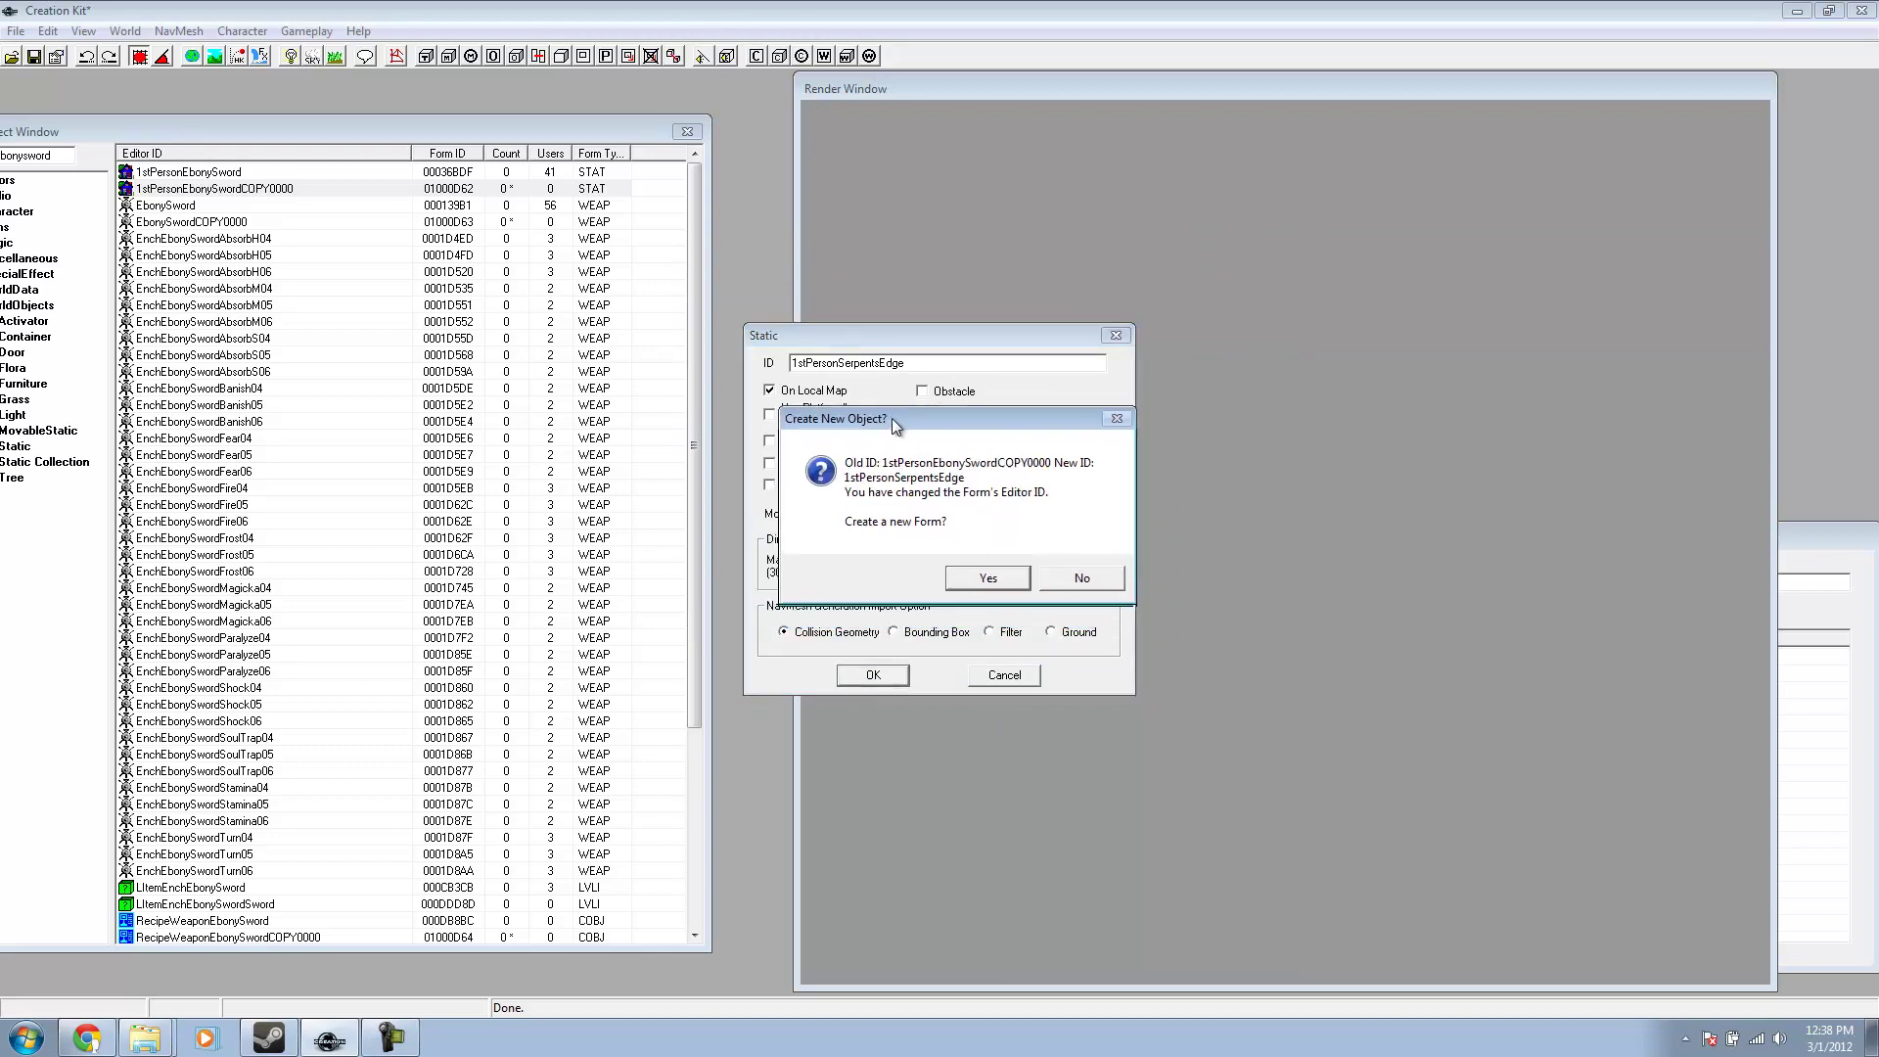
left_click(1086, 579)
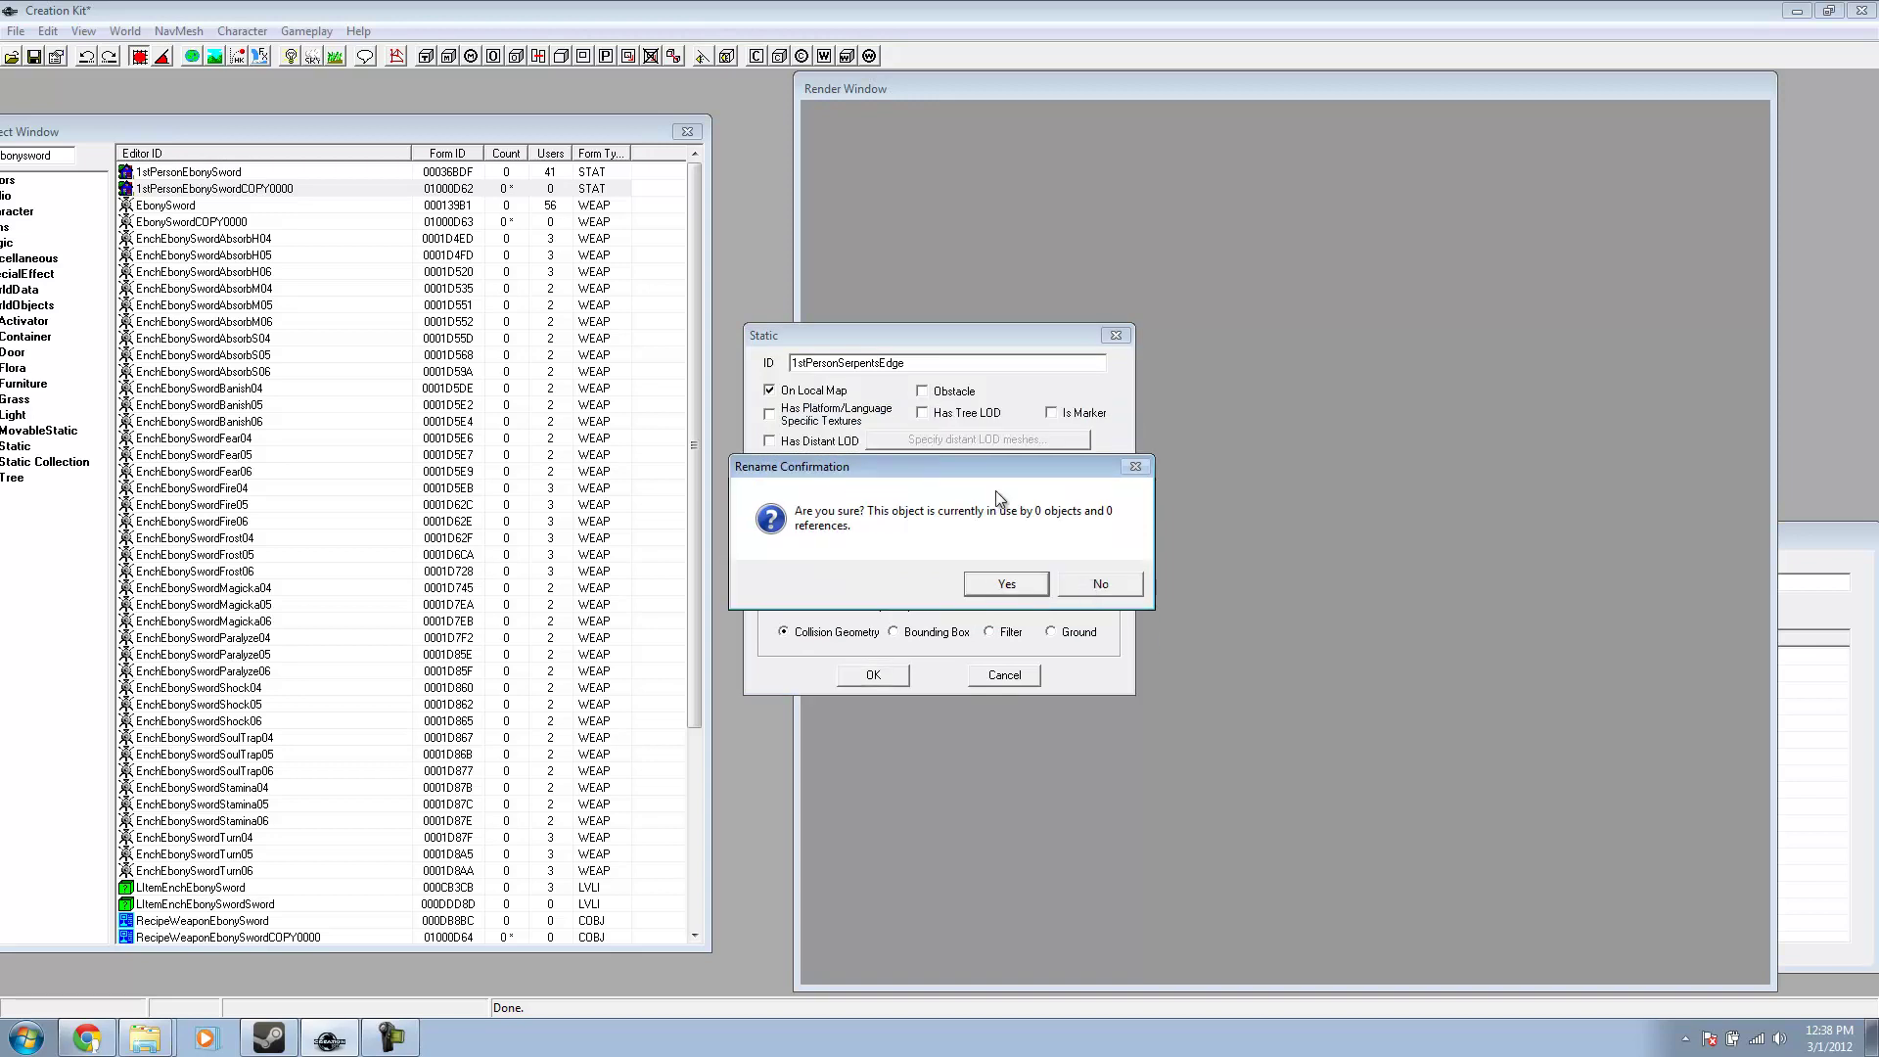
left_click(1007, 584)
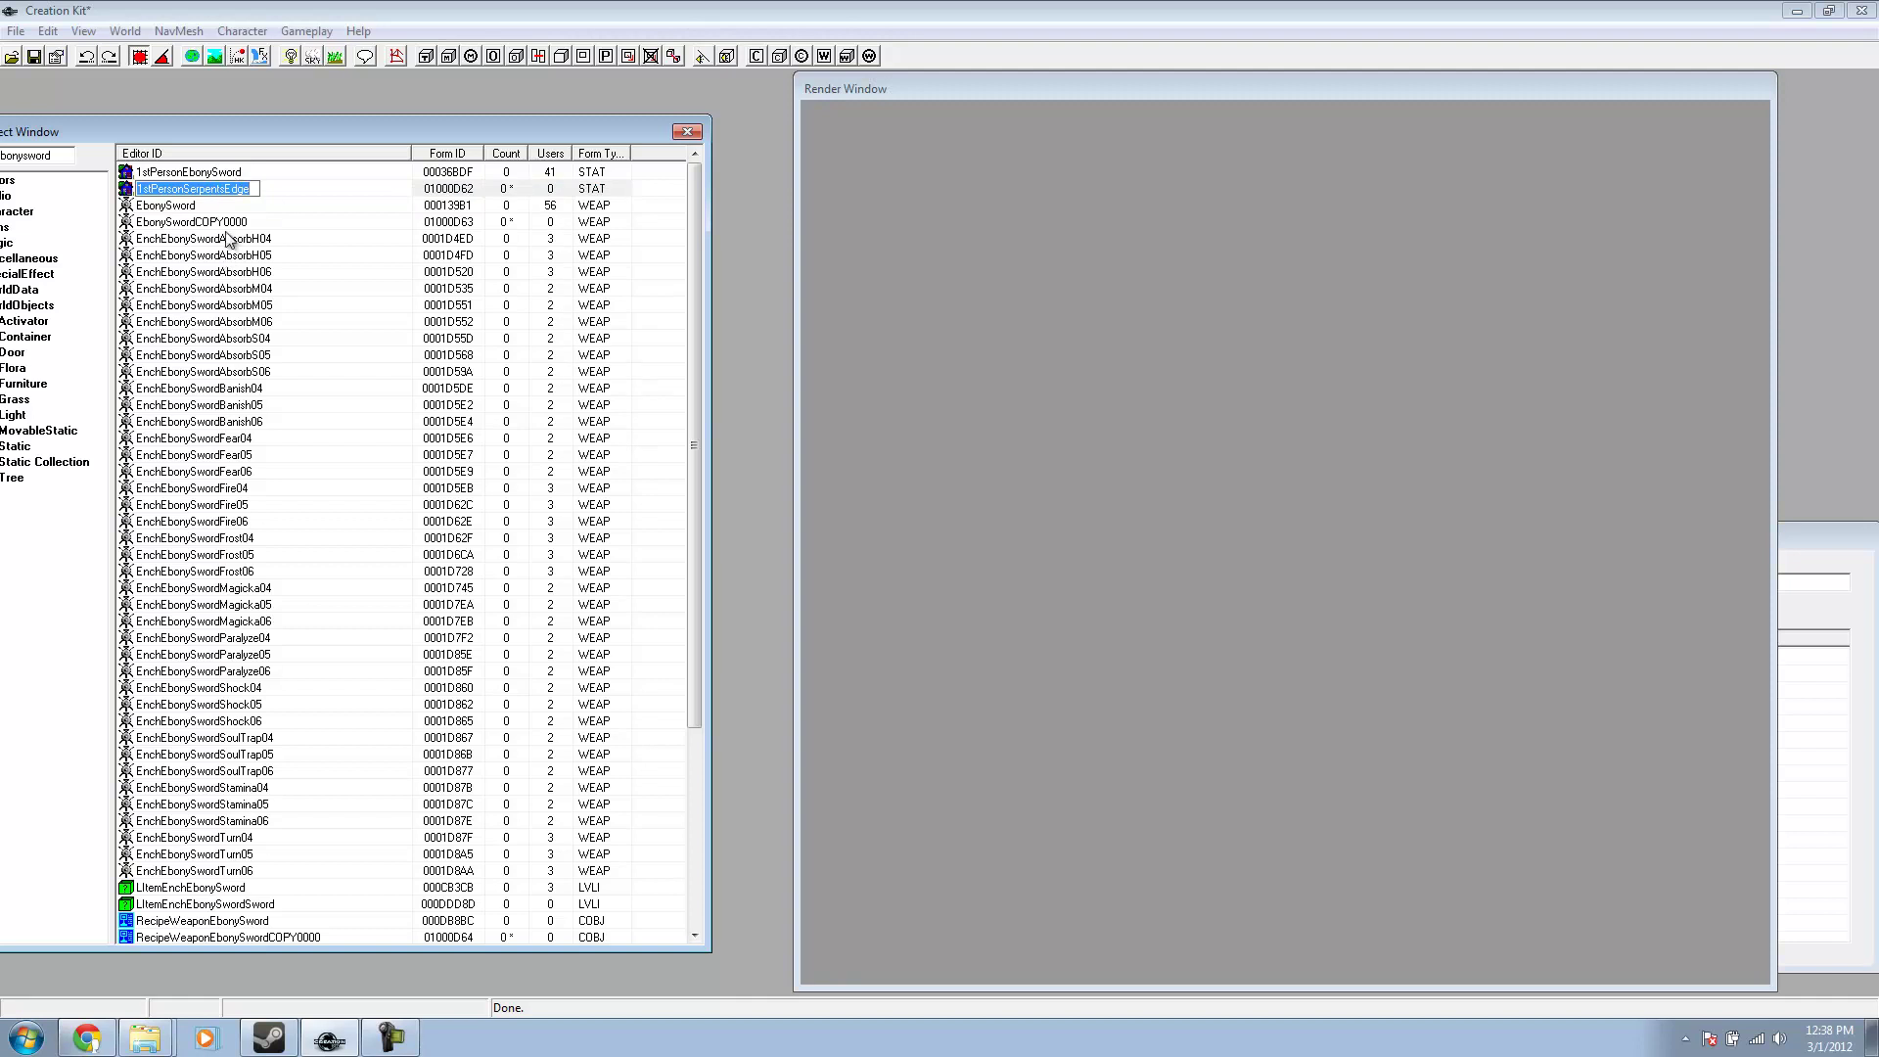
- Open the duplicated EbonySwordCOPY0000 weapon and set its ID to SerpentsEdge and its name to Serpents Edge
left_click(226, 224)
double_click(224, 228)
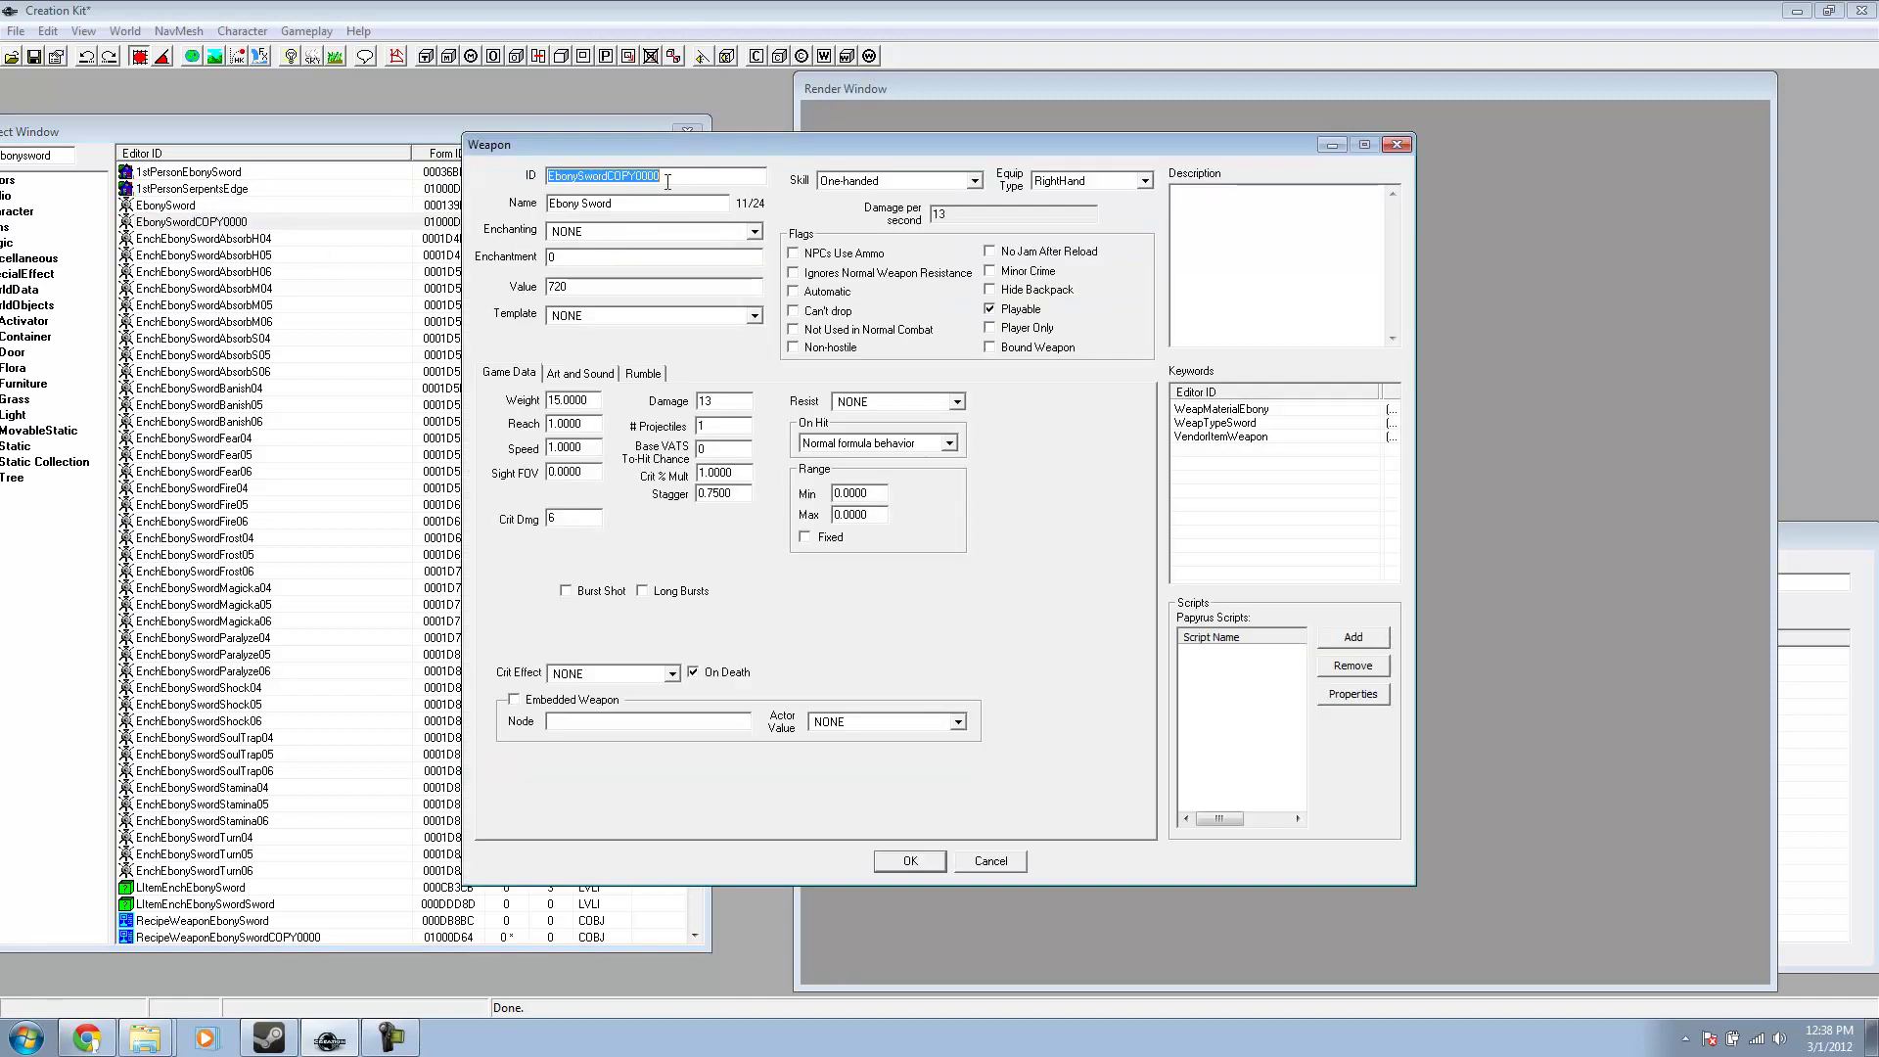
left_click_drag(757, 145, 959, 146)
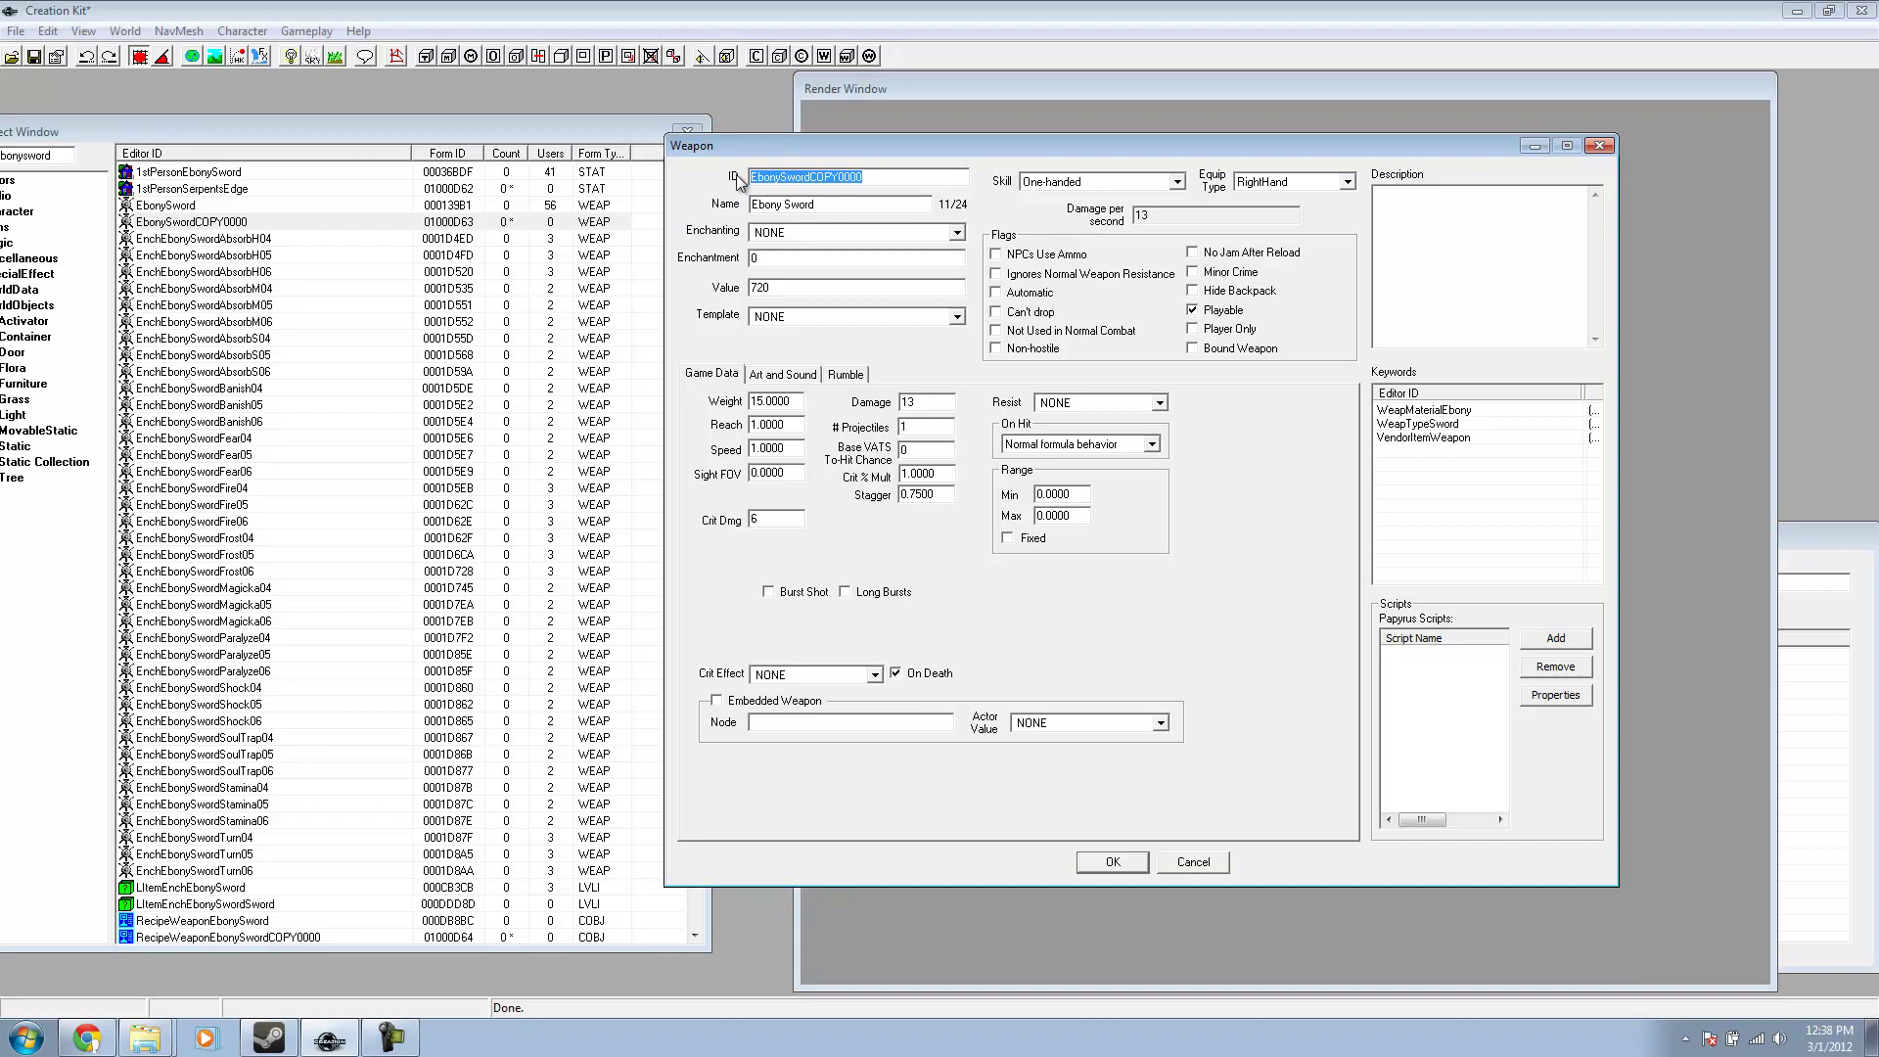
type("Se")
double_click(829, 177)
key("ctrl+c")
key("Tab")
key("ctrl+v")
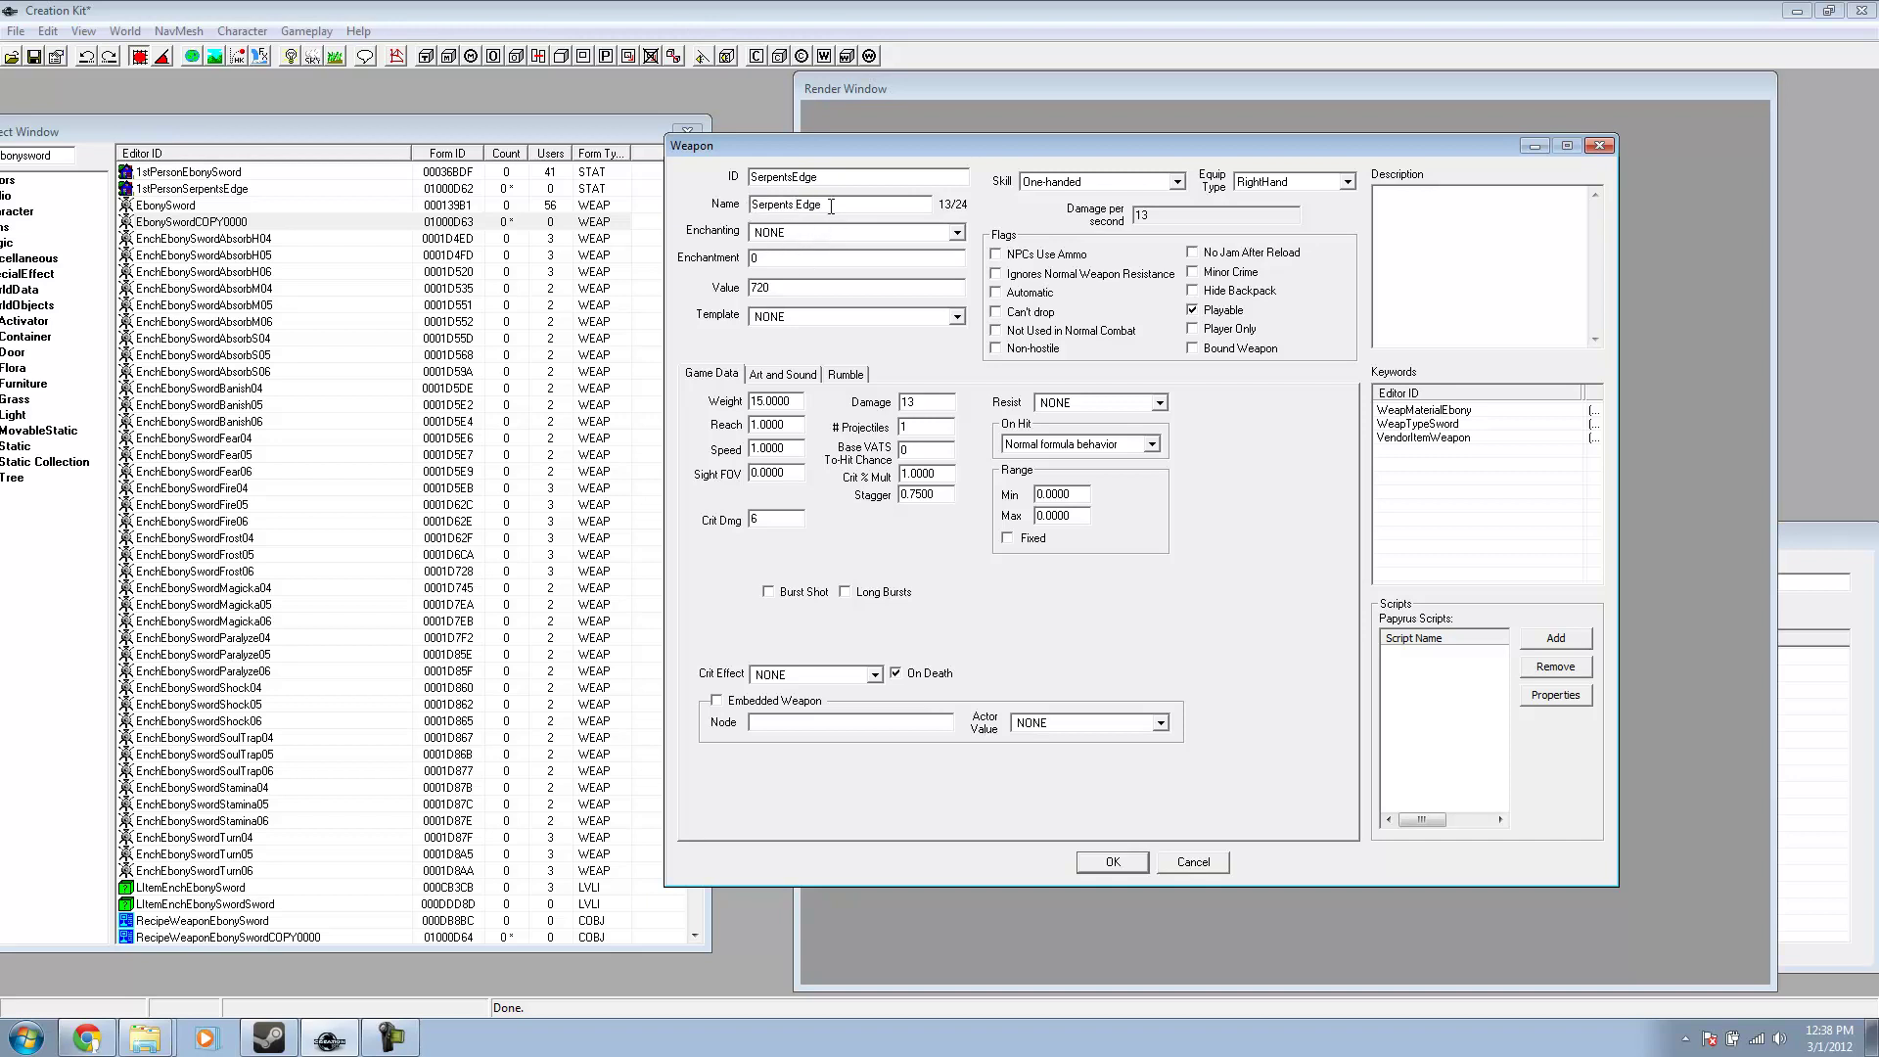
left_click_drag(830, 206, 748, 206)
- Set the weapon's damage to 25 and its critical damage to 20
left_click_drag(927, 405, 847, 413)
type("20")
left_click_drag(775, 518, 713, 533)
- Check the weapon's skill and equip type options, and set its value to 2000
left_click(1131, 183)
scroll(1175, 210, "up", 2)
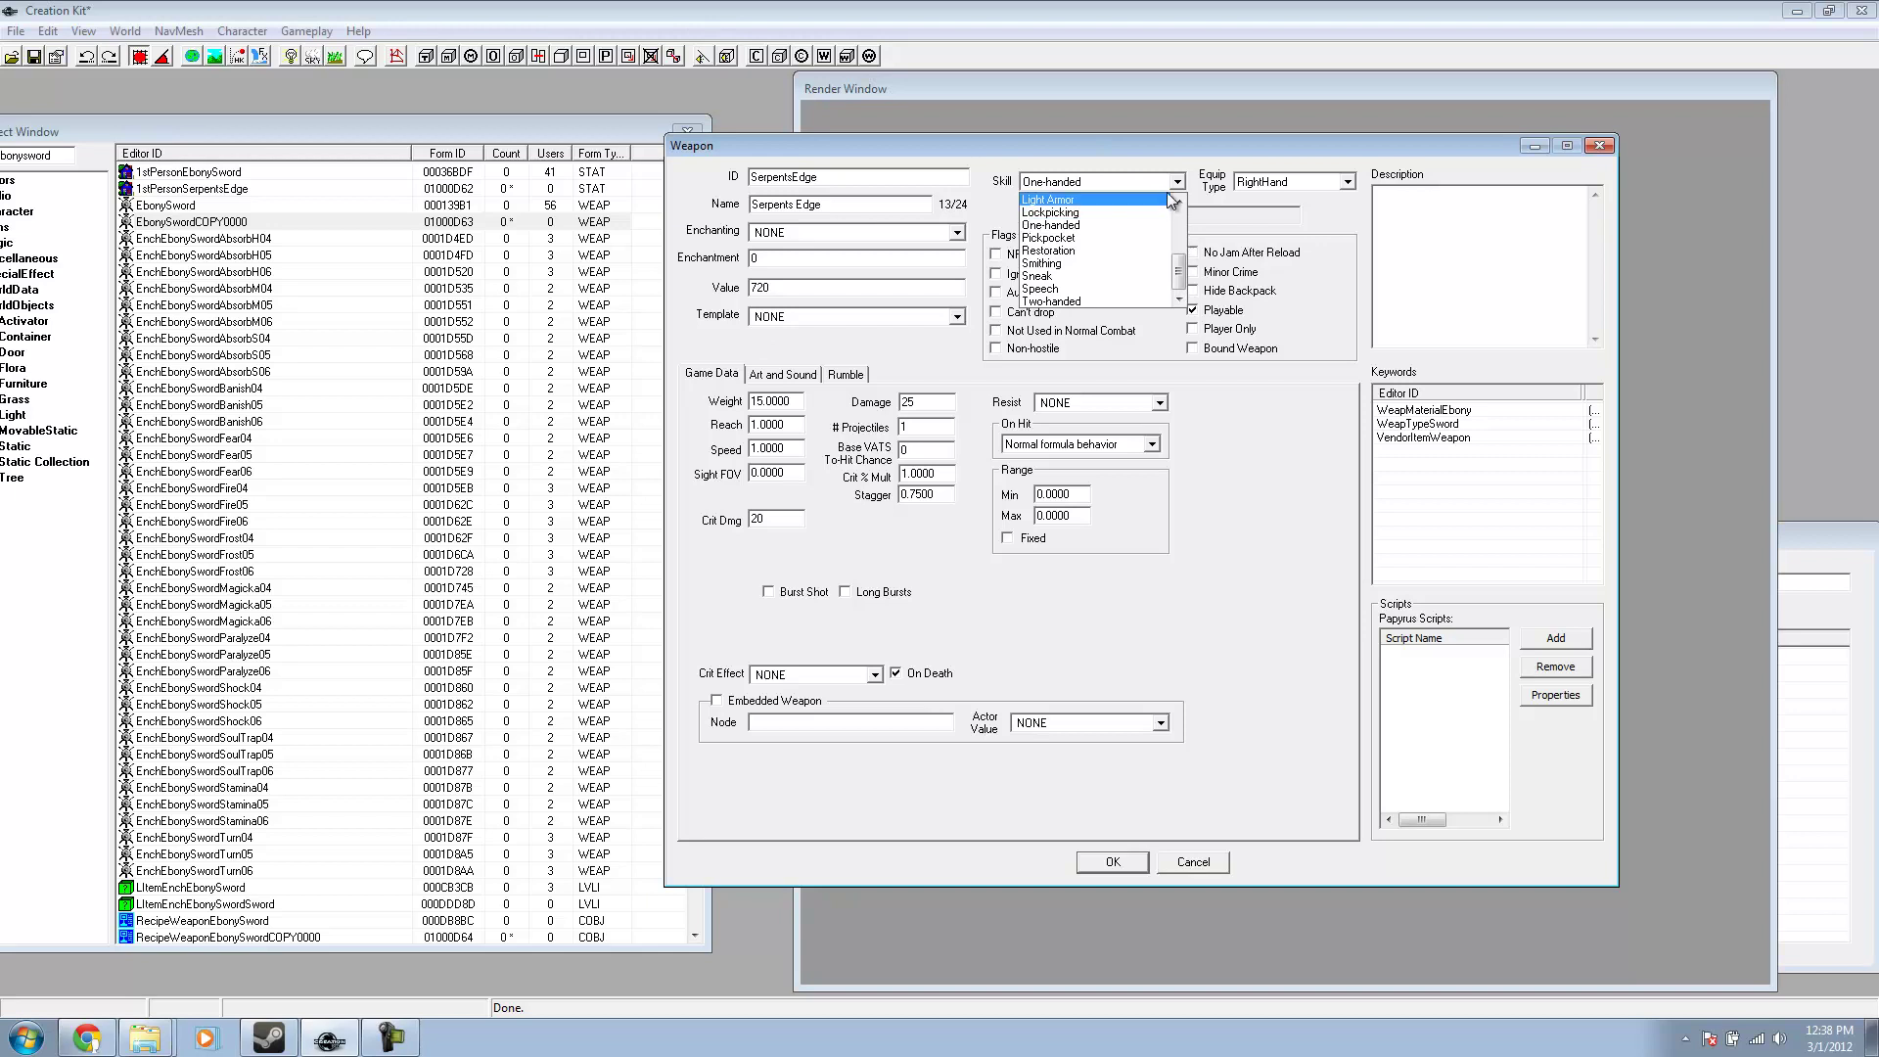
left_click(1174, 186)
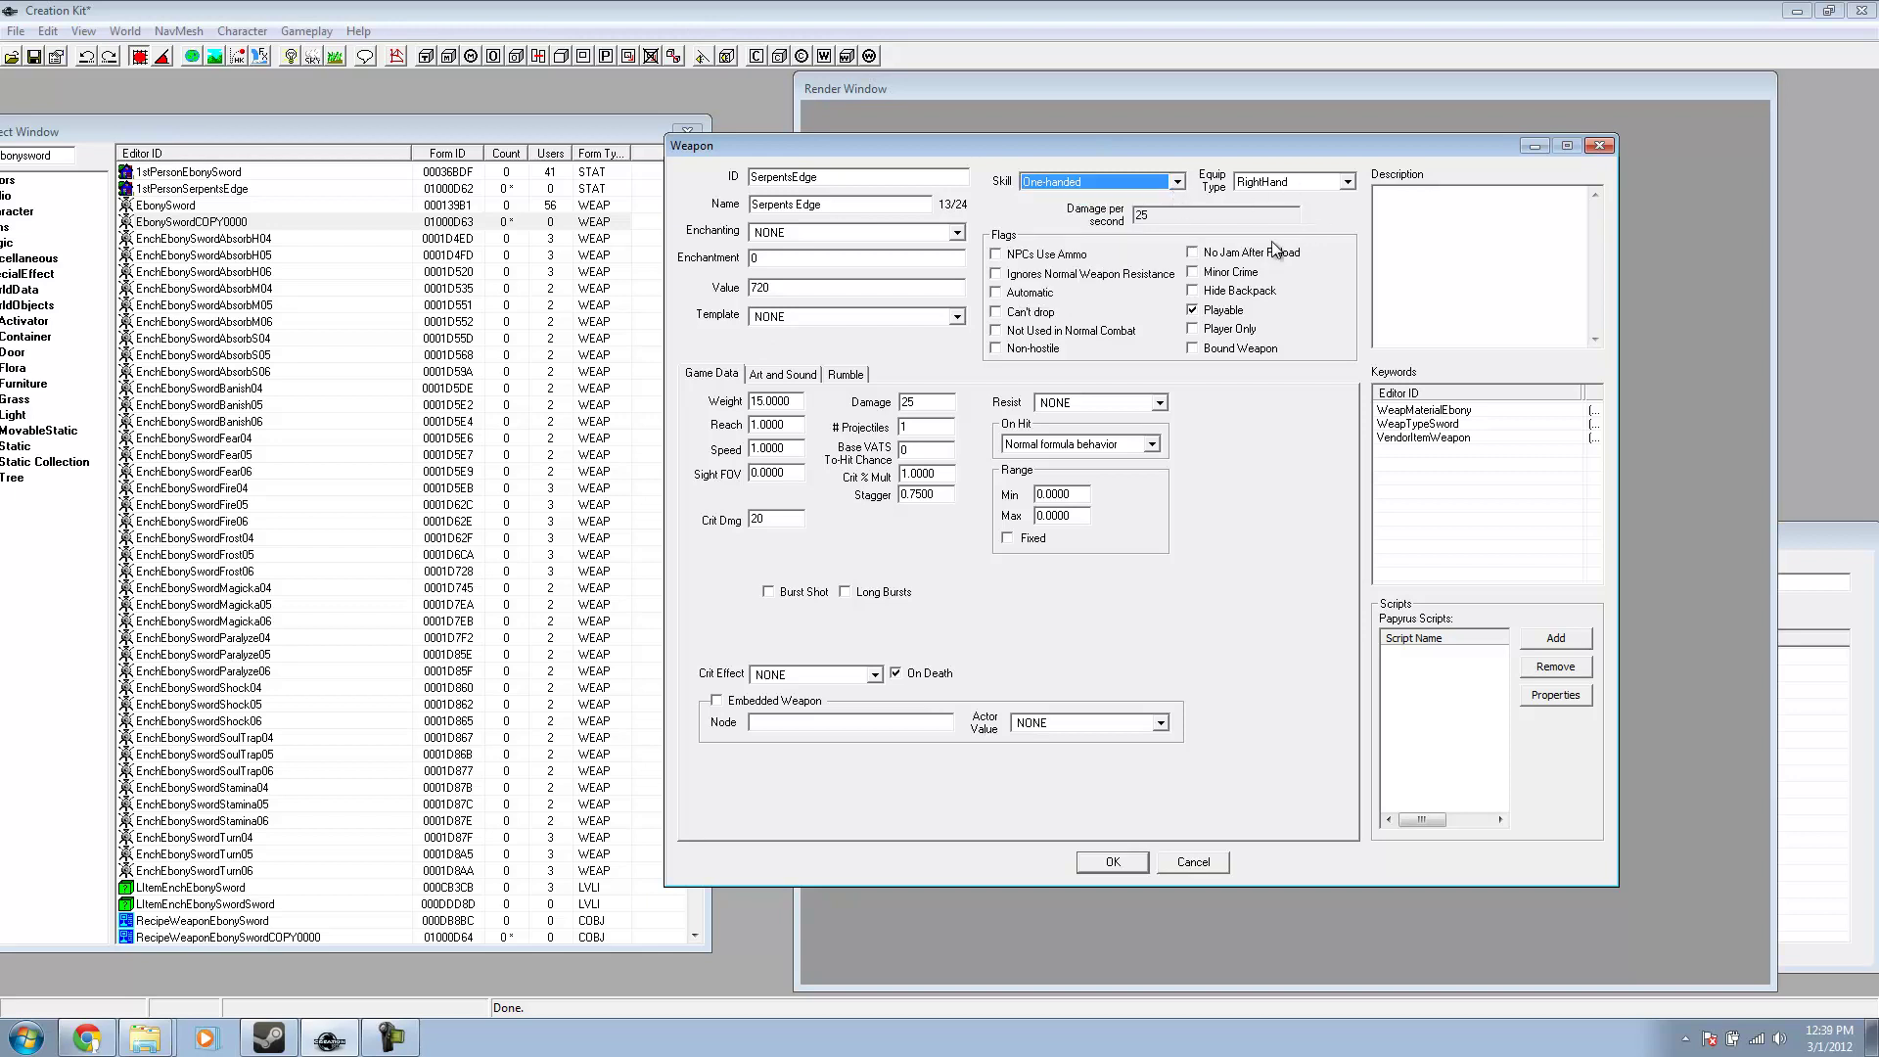
left_click(1276, 183)
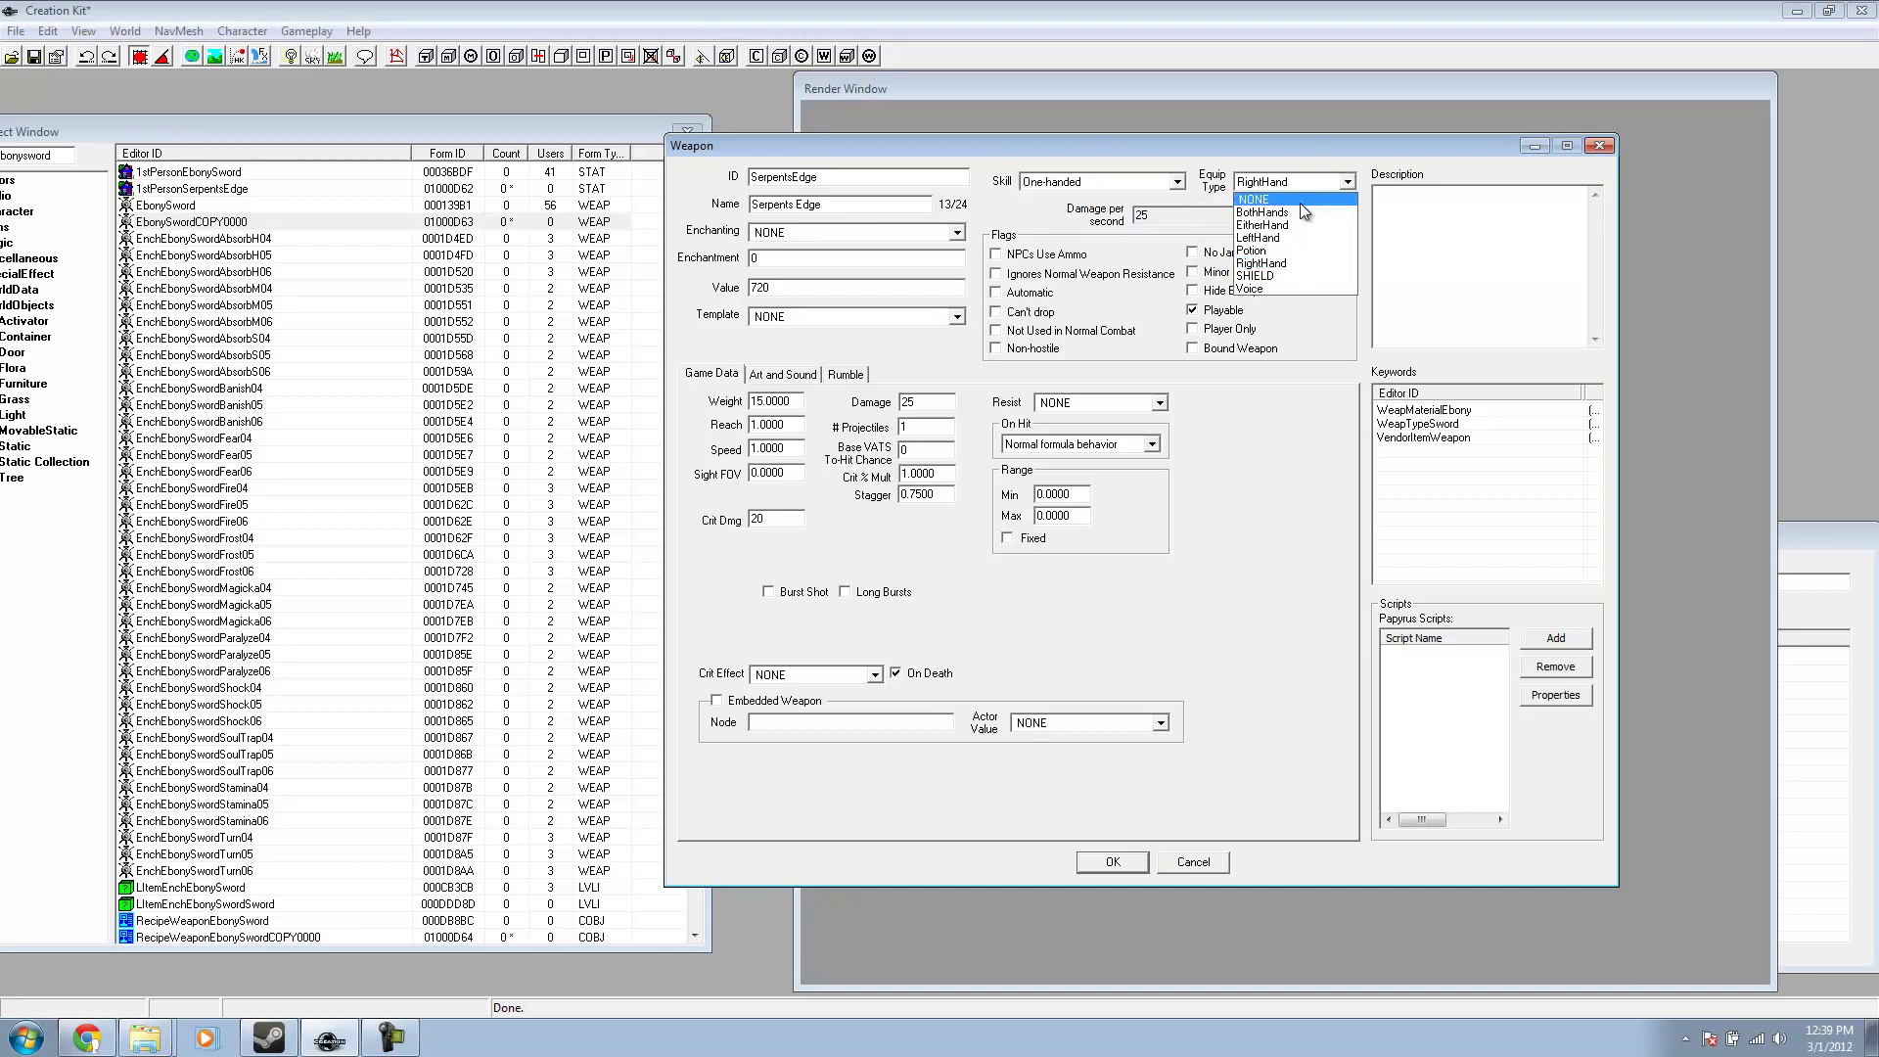
left_click(1291, 188)
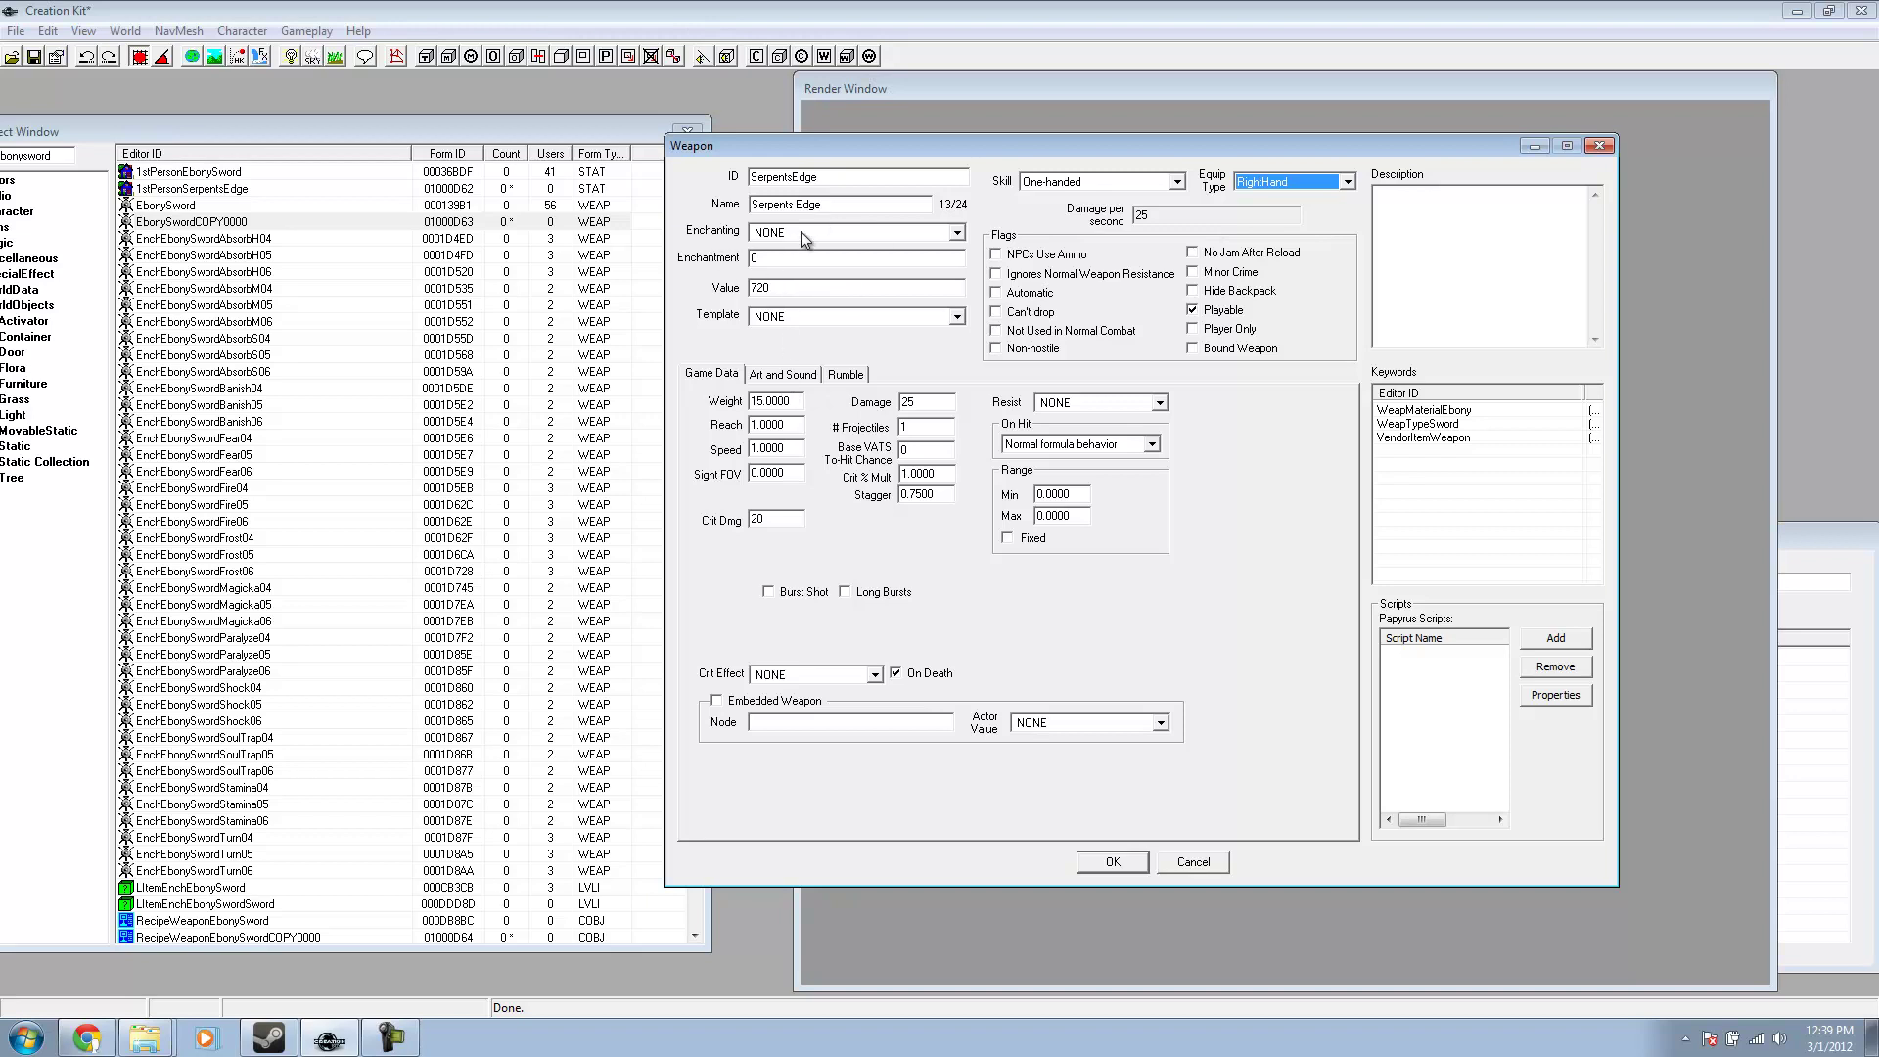
double_click(760, 286)
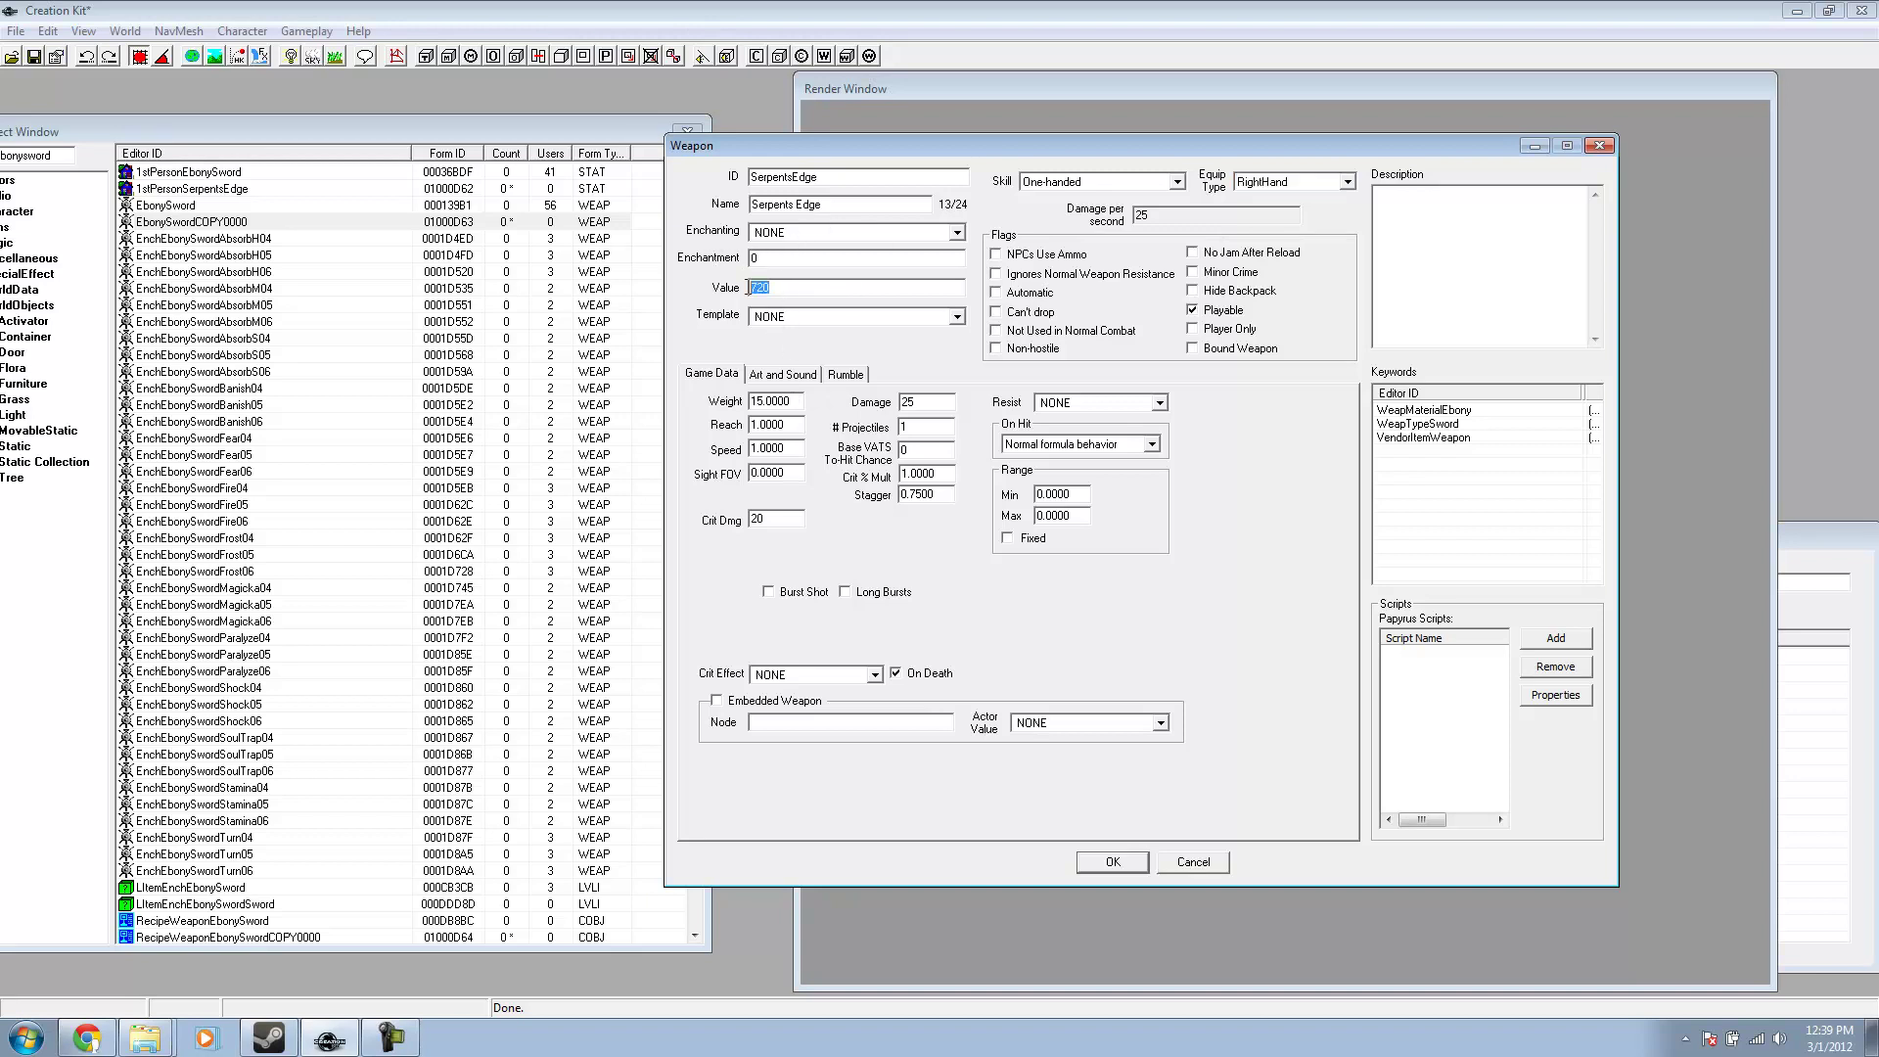
type("20")
- Set the weapon's first-person model object to 1stPersonSerpentsEdge
left_click(773, 377)
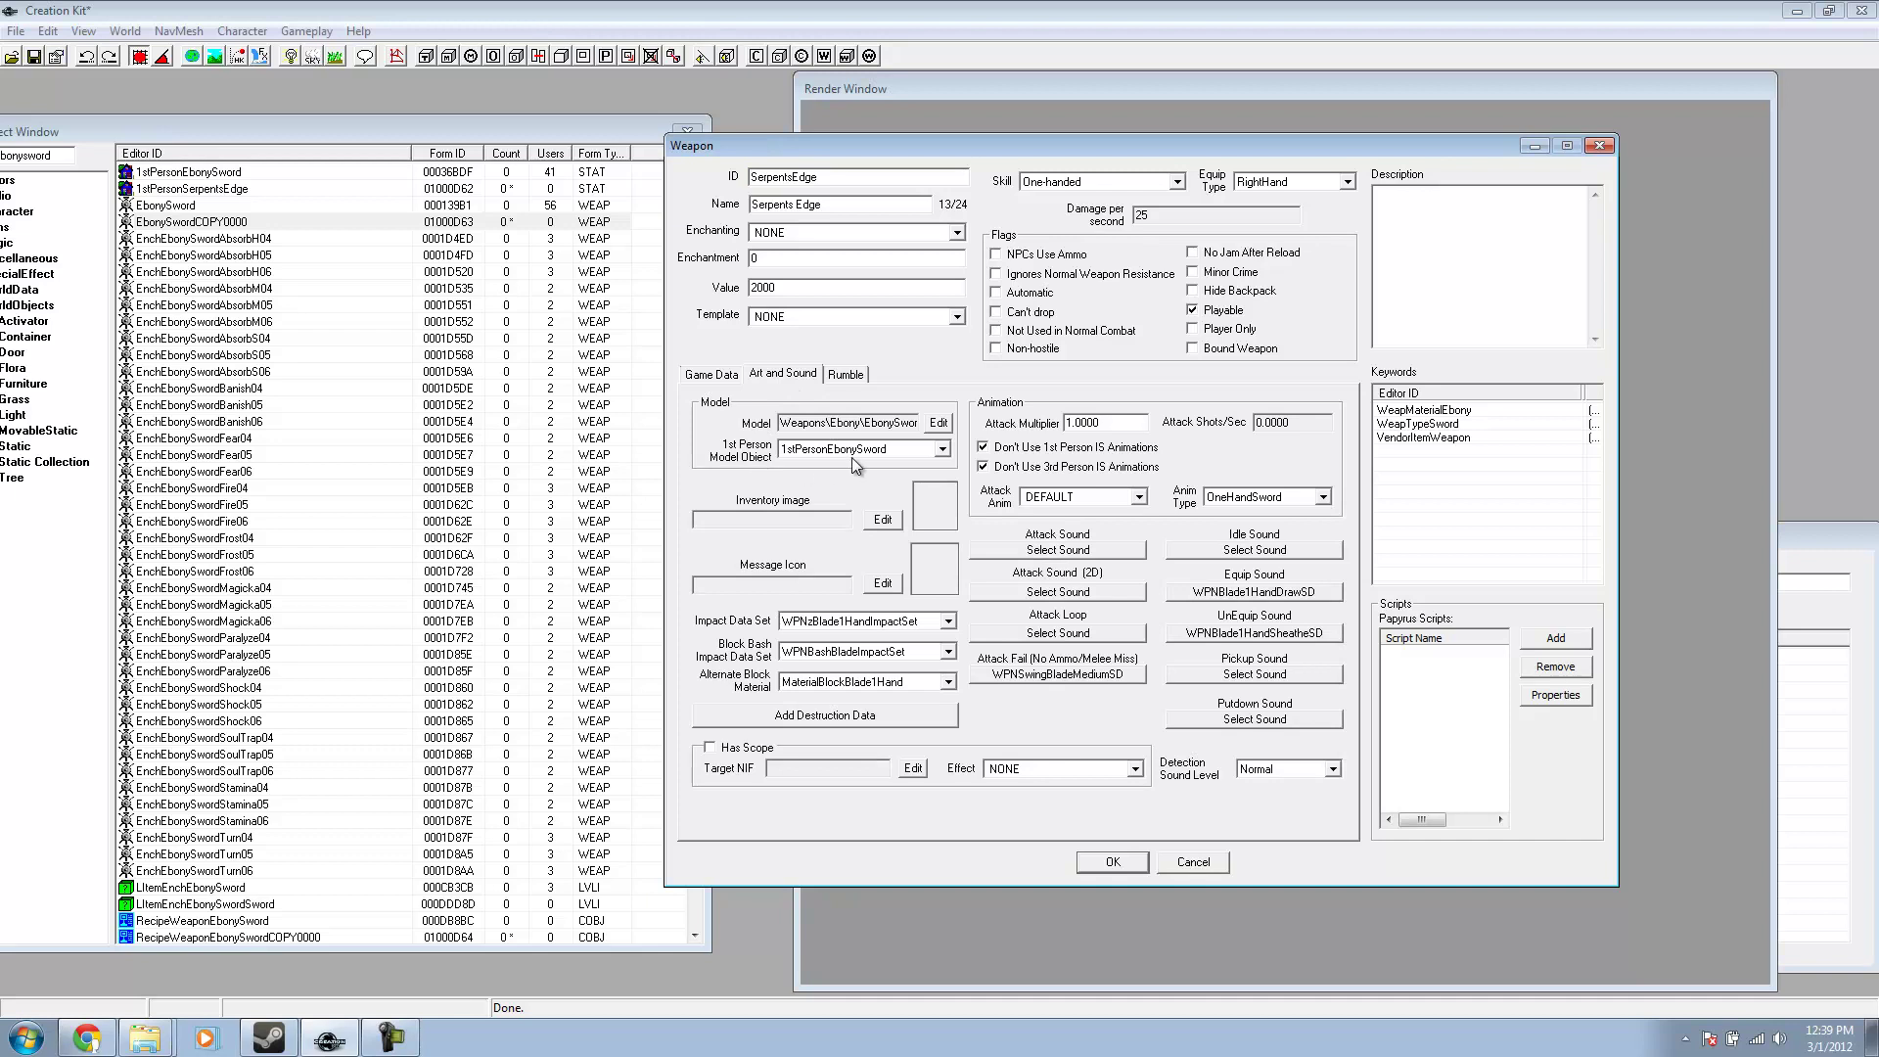
left_click(942, 448)
scroll(920, 519, "down", 2)
scroll(920, 519, "down", 10)
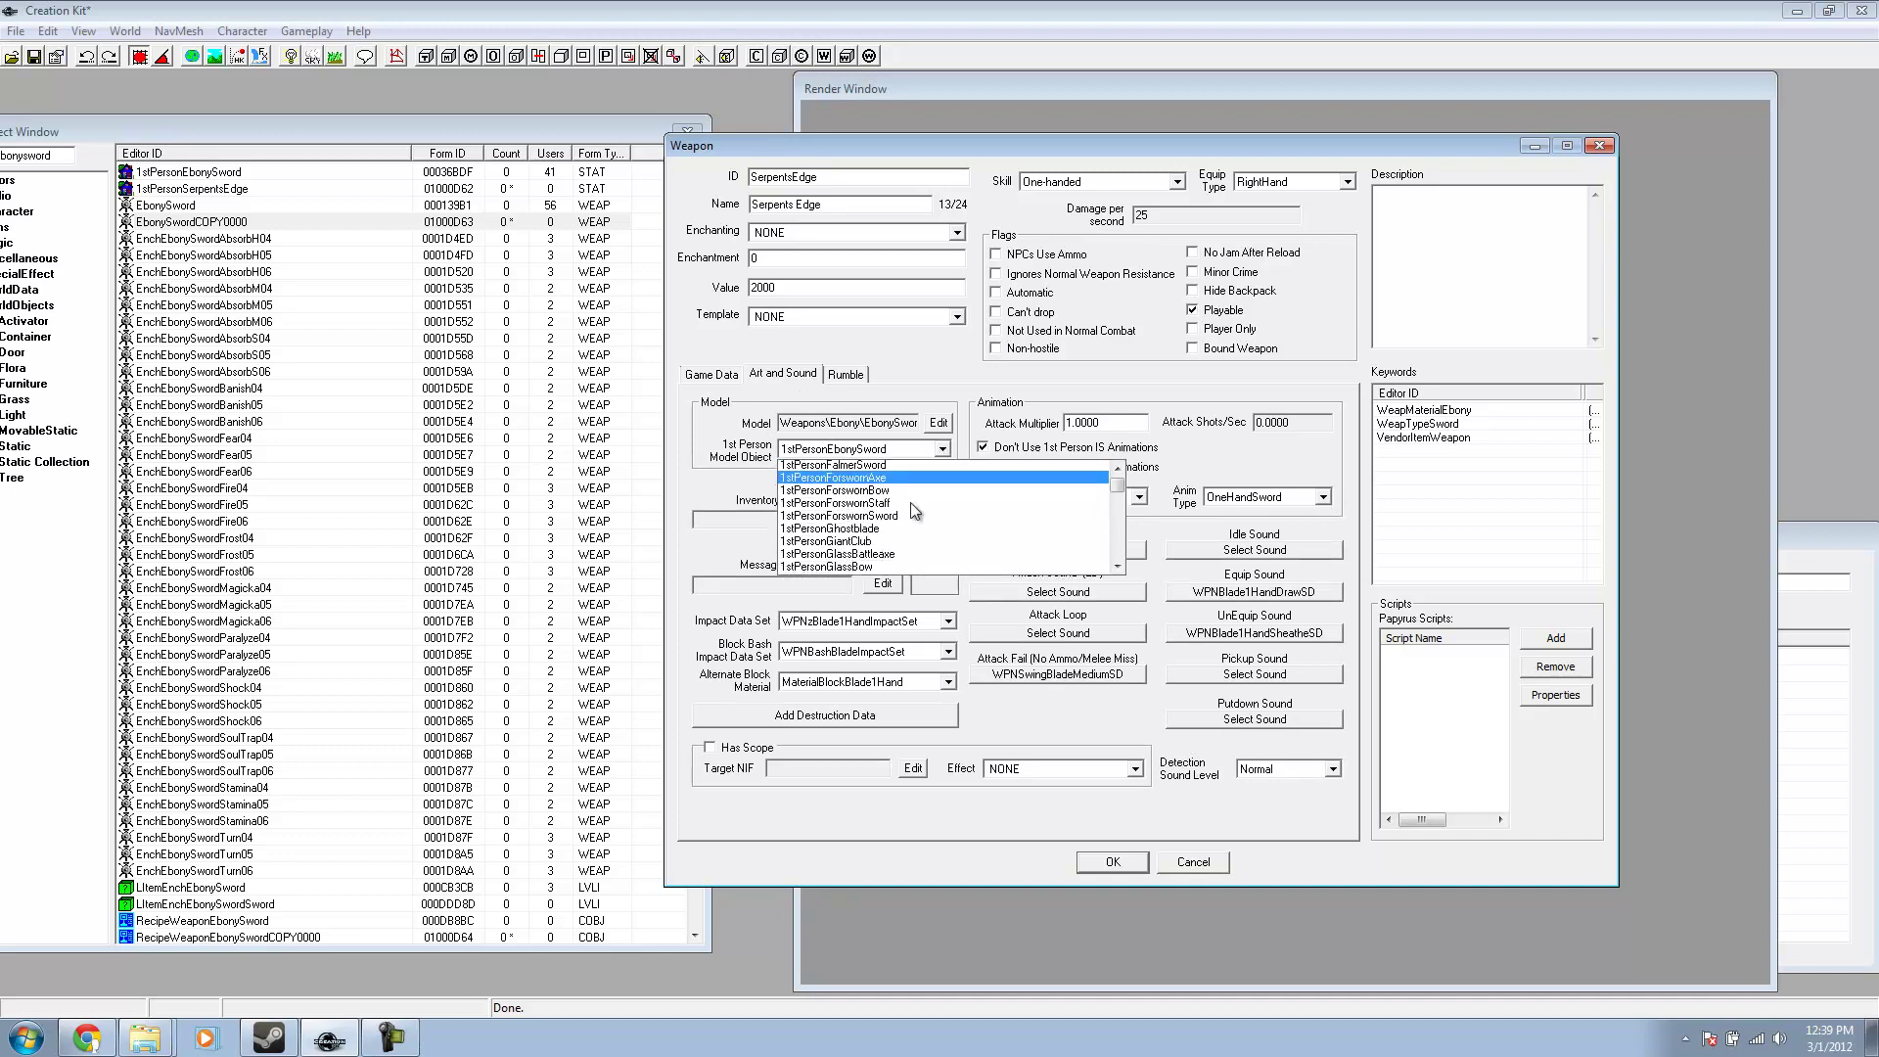
scroll(903, 510, "down", 8)
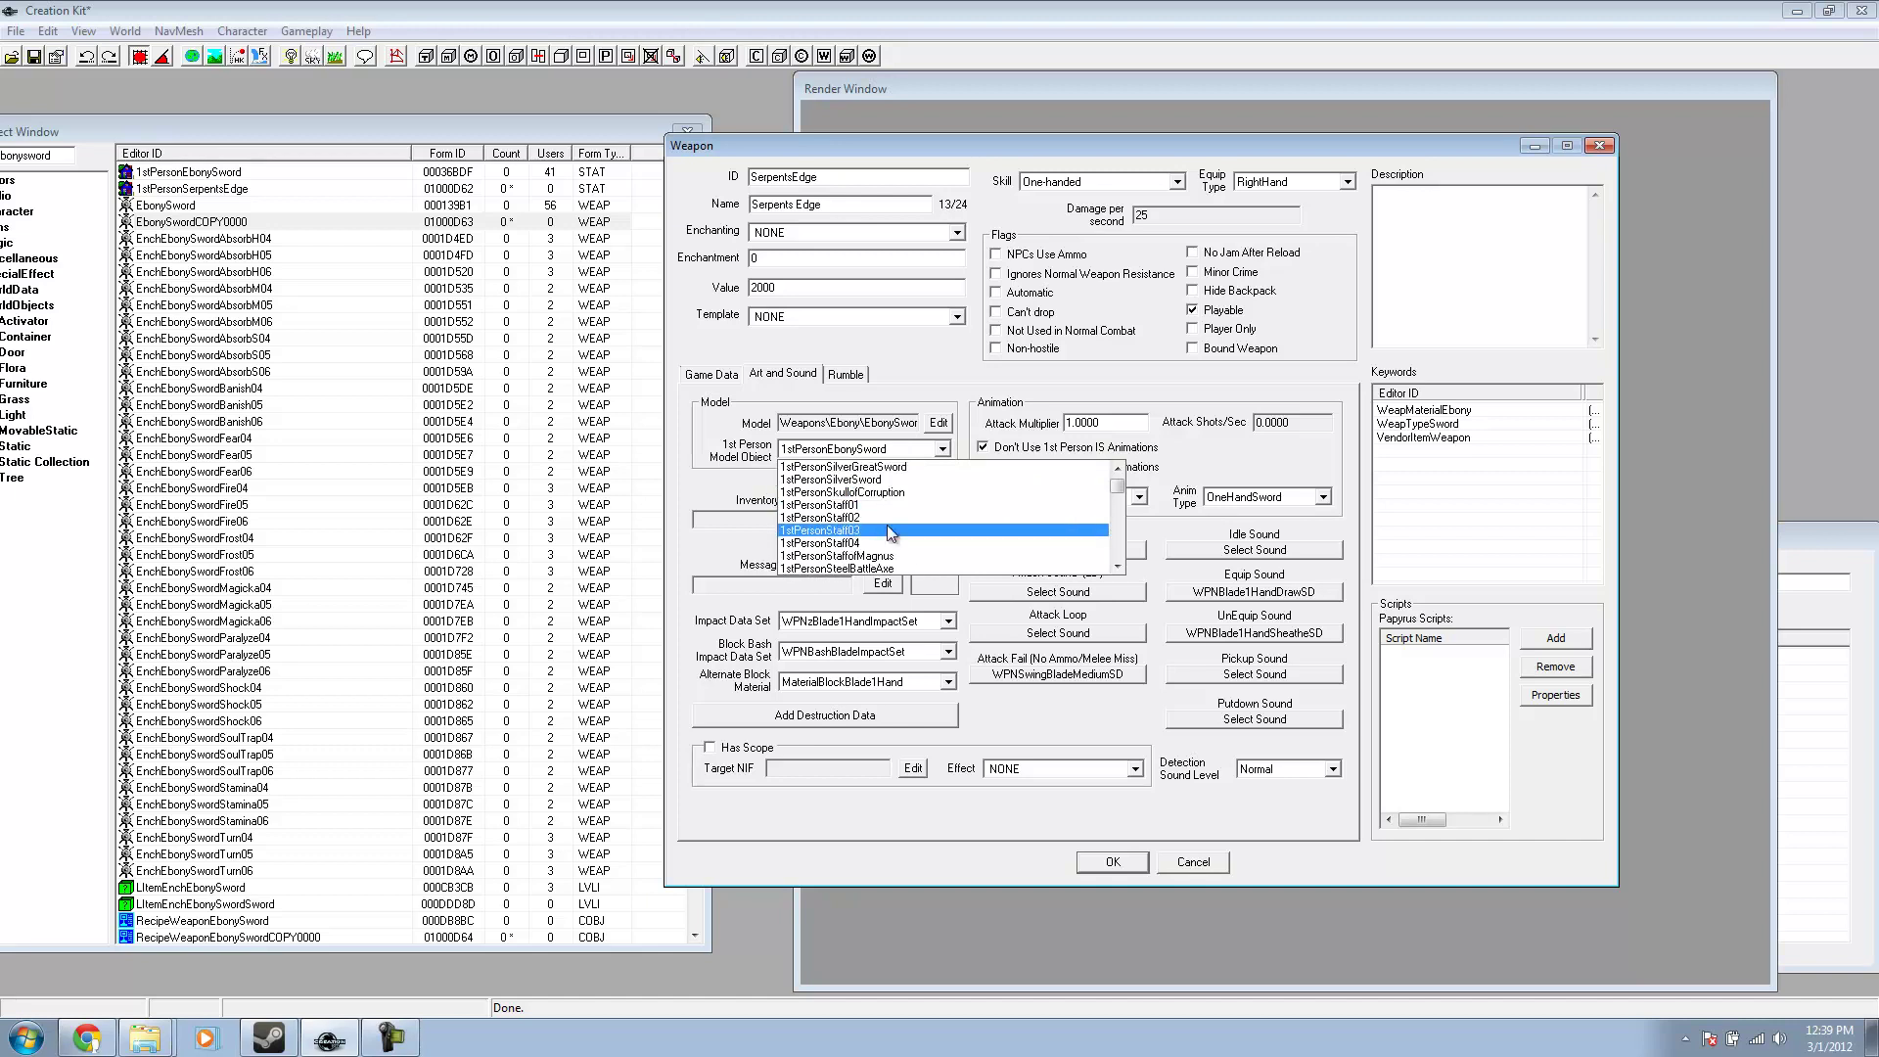
scroll(889, 538, "down", 4)
scroll(890, 546, "up", 6)
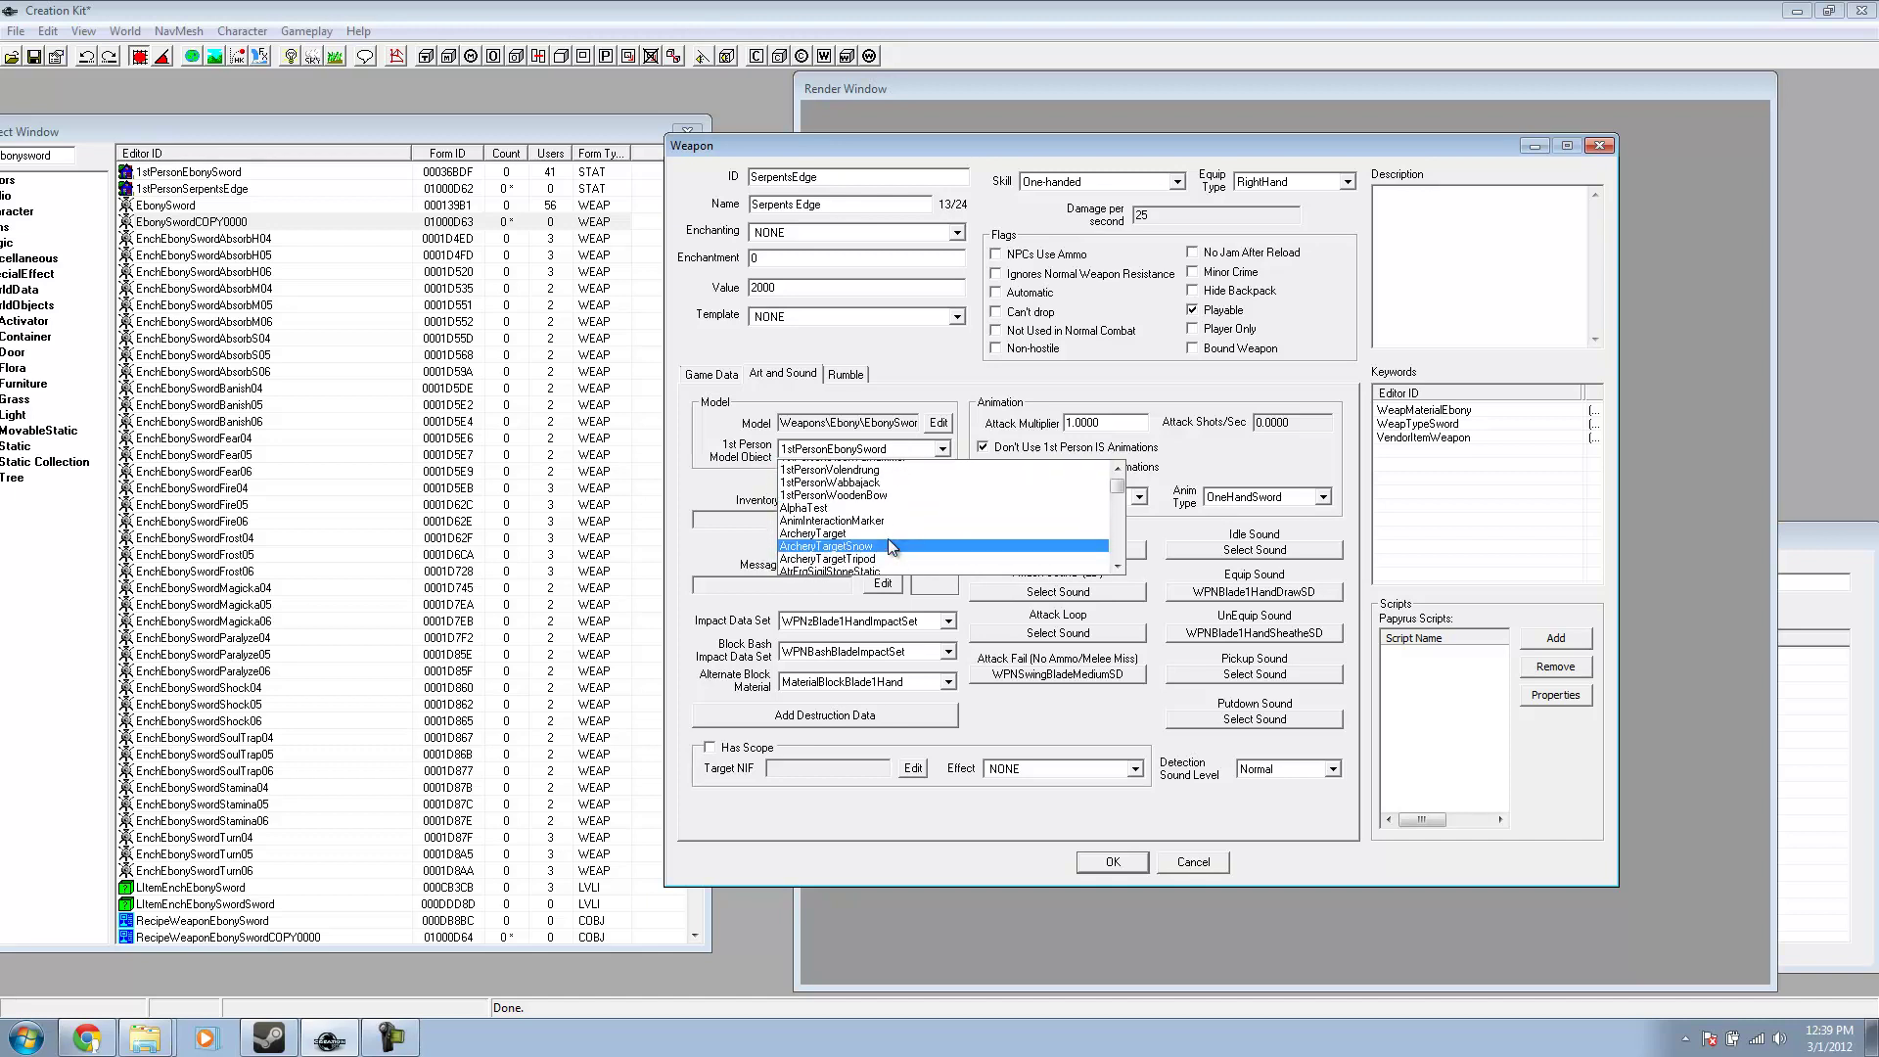
scroll(891, 546, "up", 3)
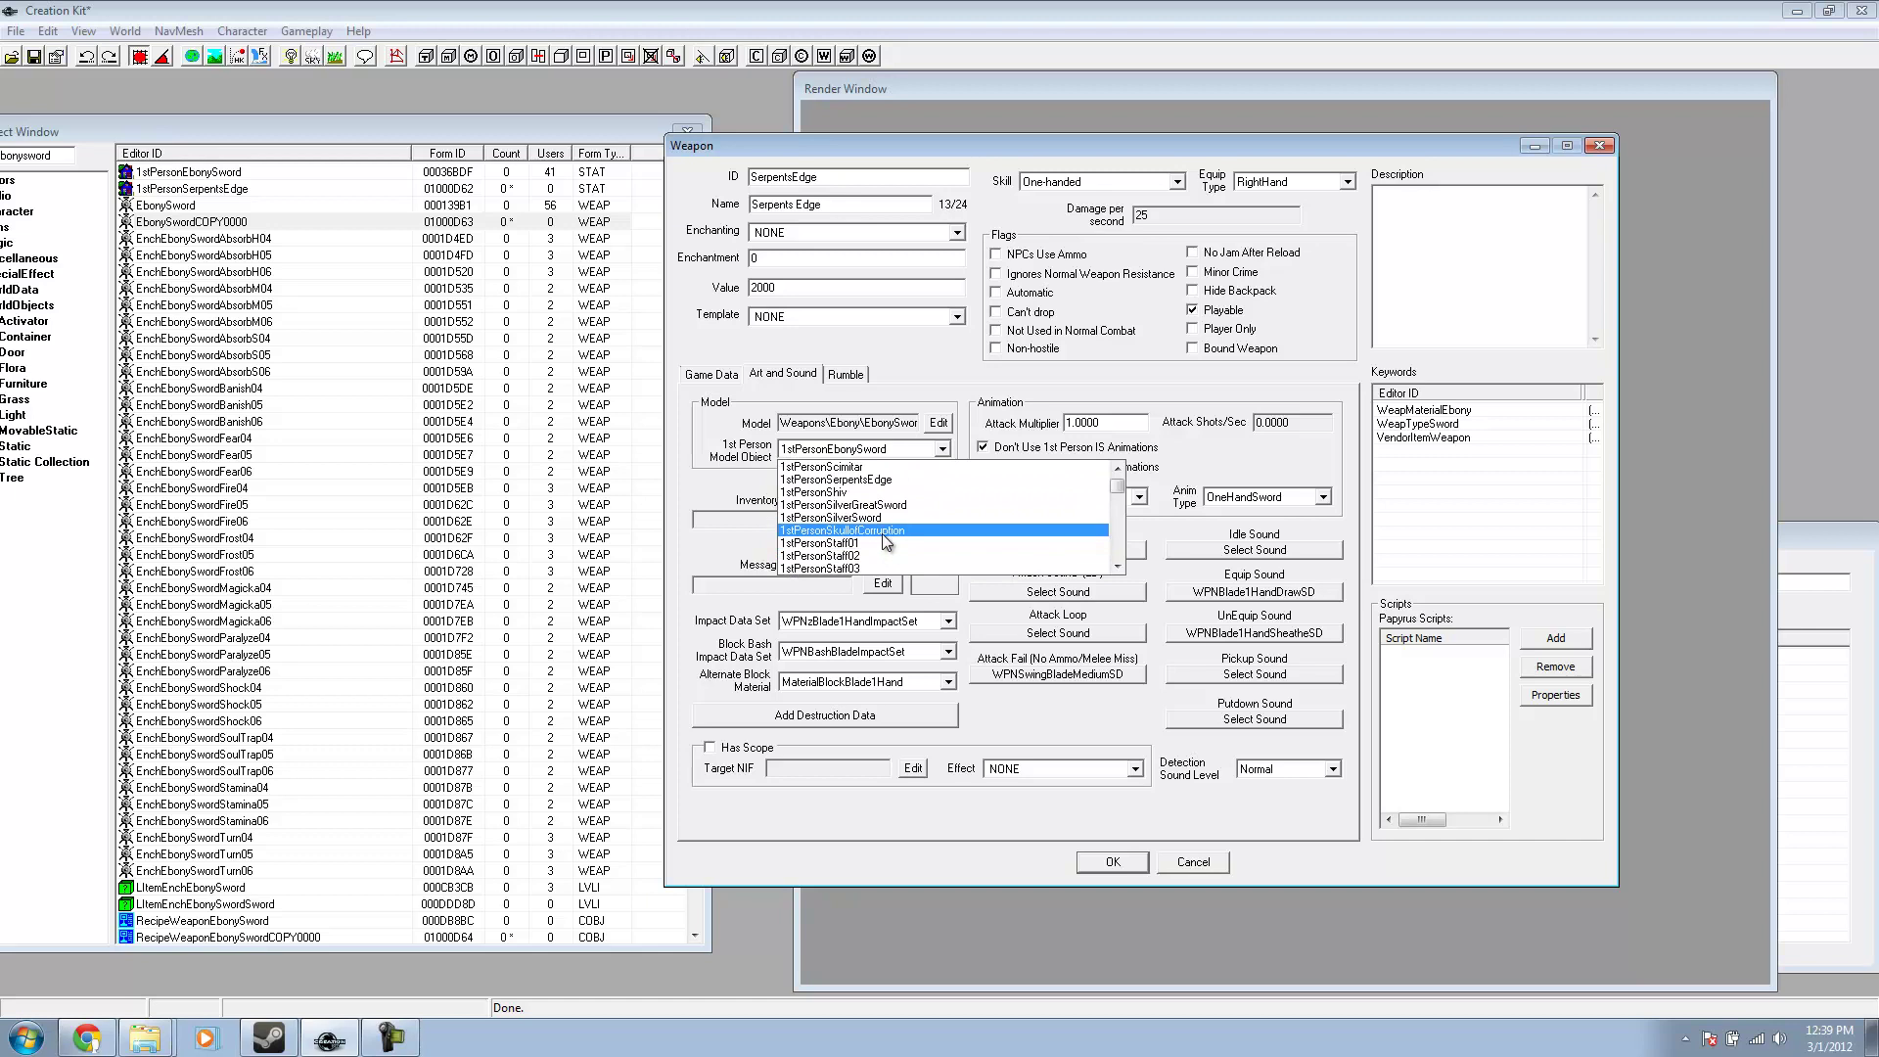
left_click(882, 468)
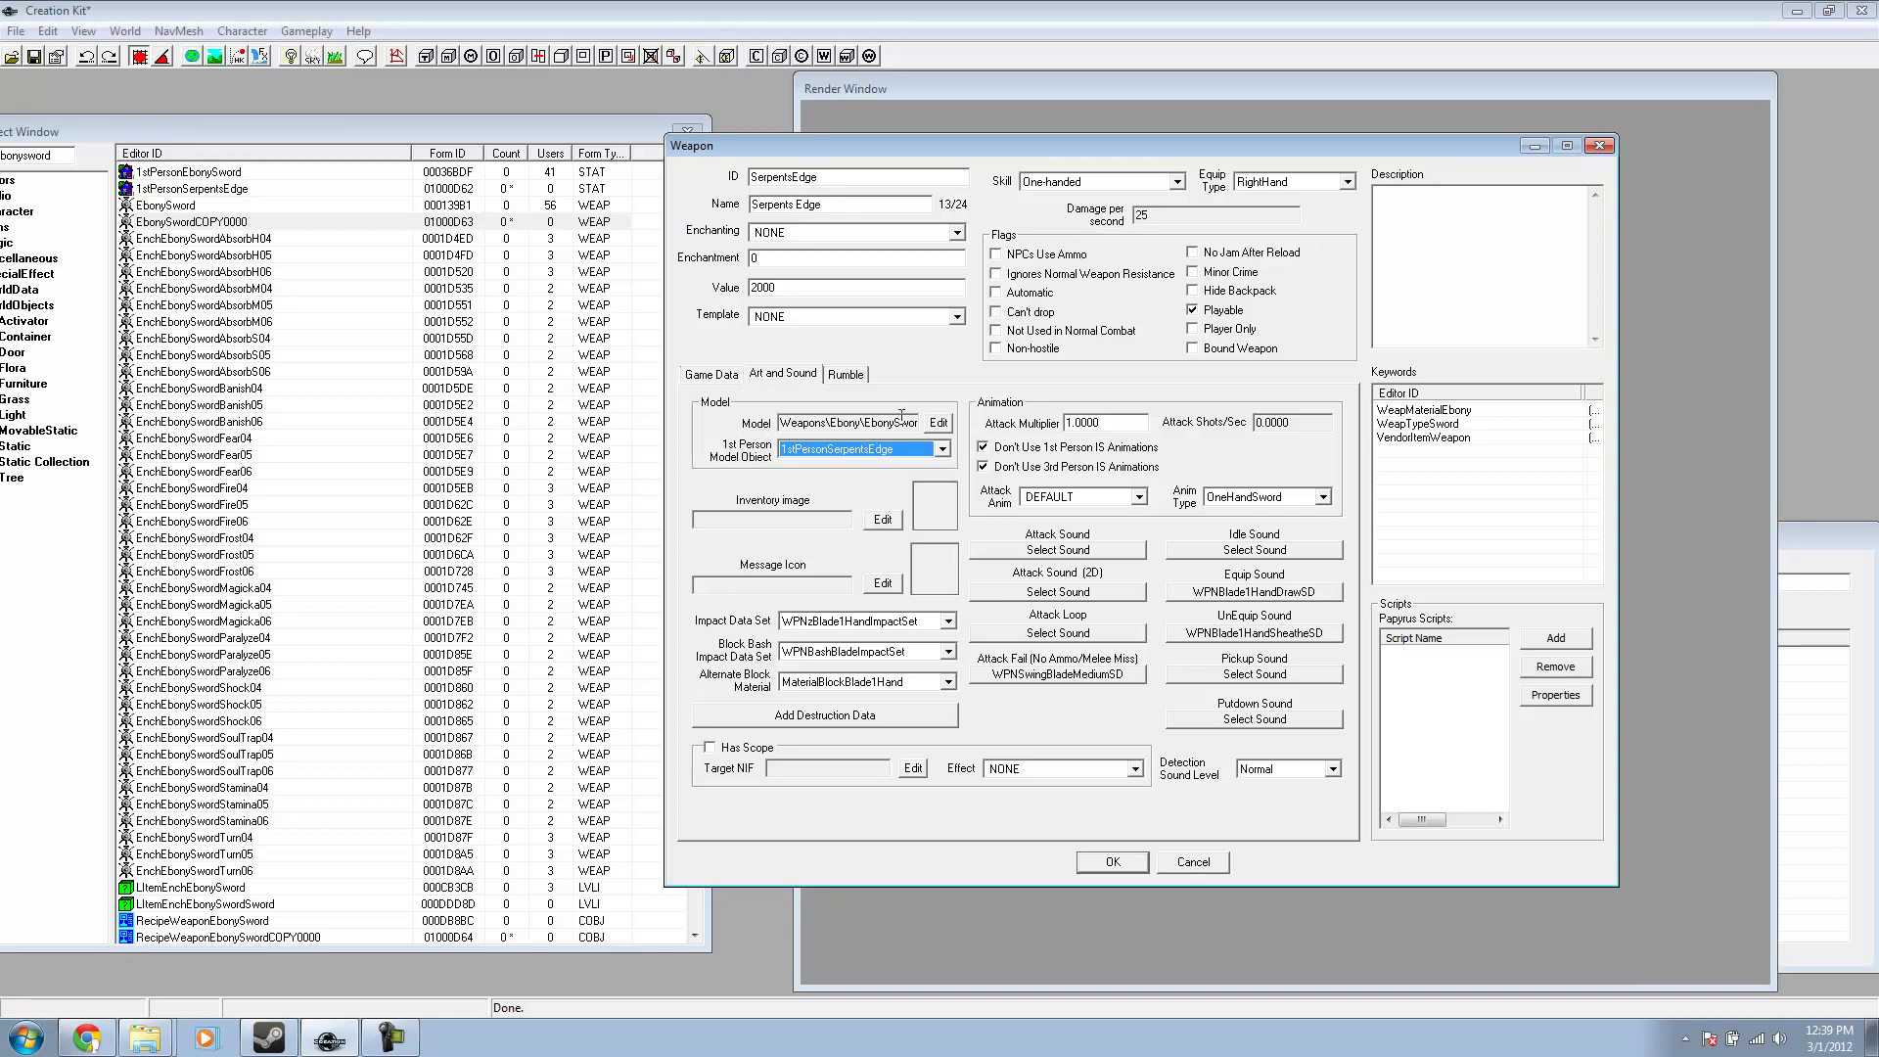
- Replace the weapon's model with serpentsedge from the exotic folder, check its preview, and accept the model data
left_click(938, 423)
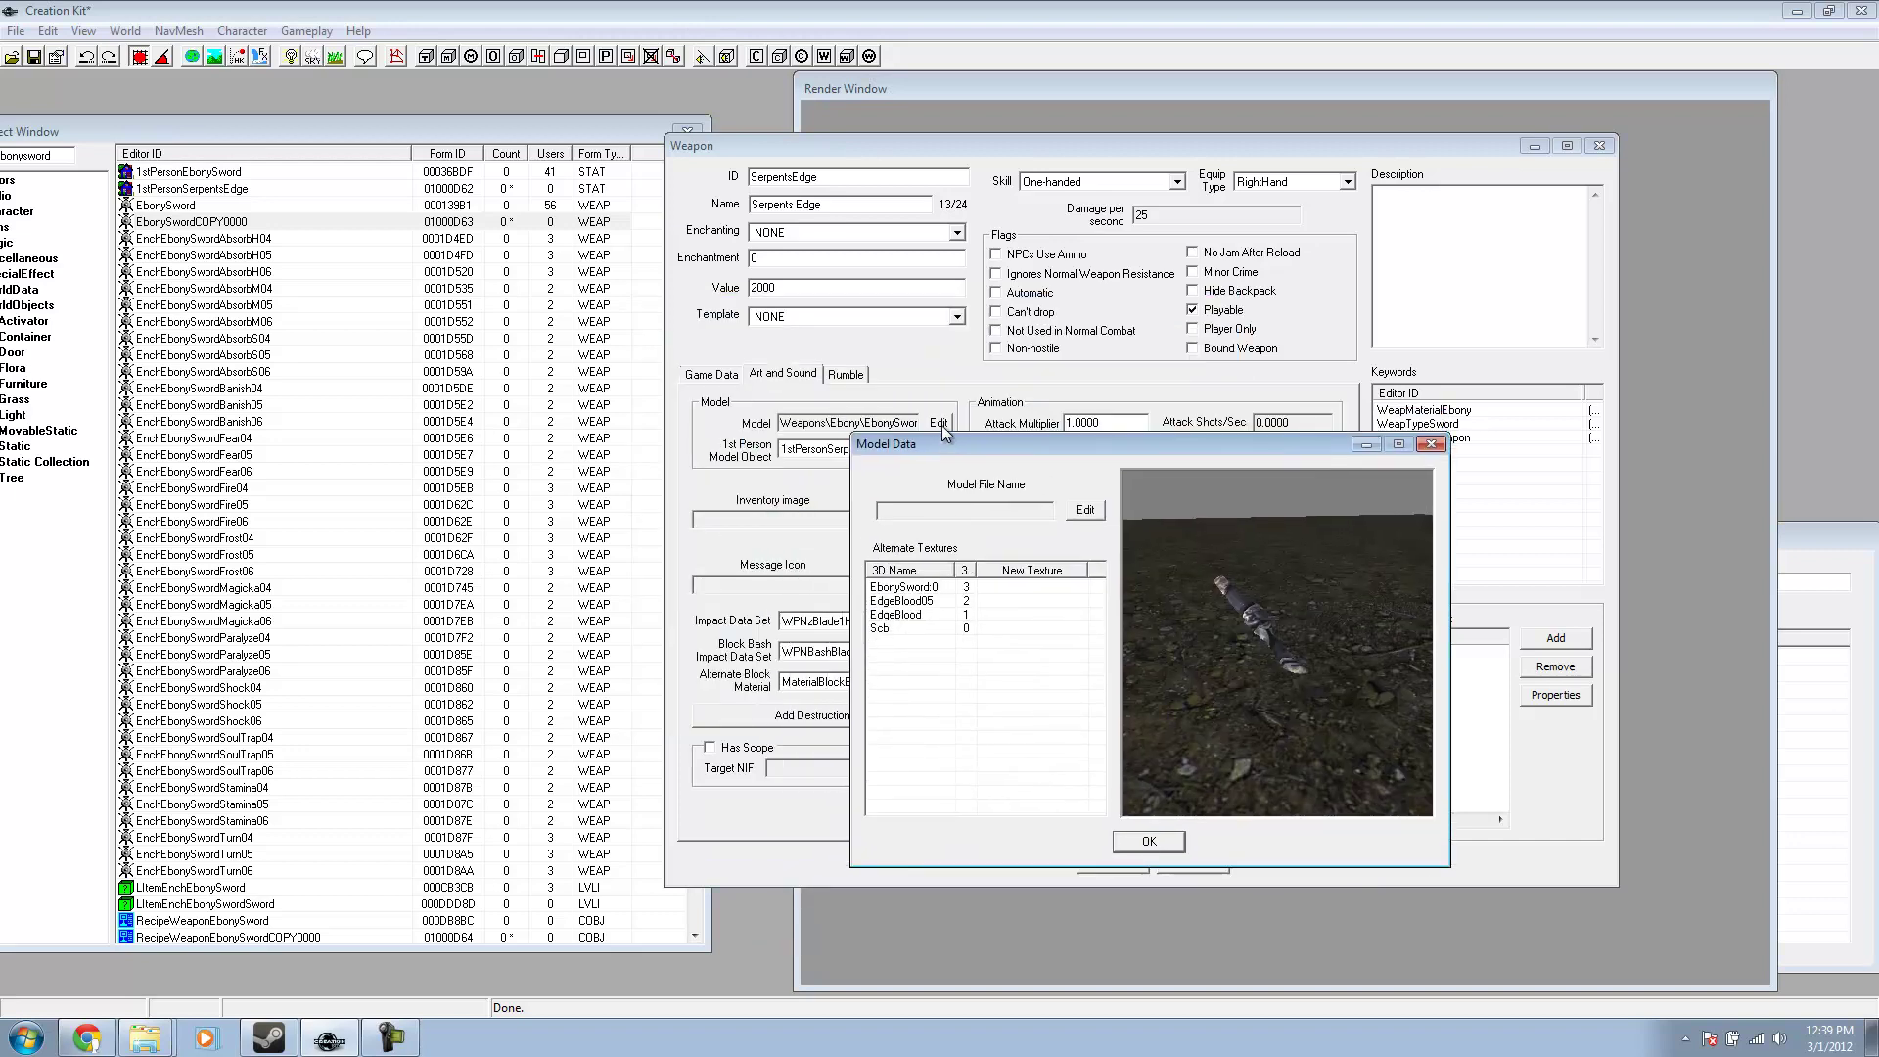
left_click(1093, 511)
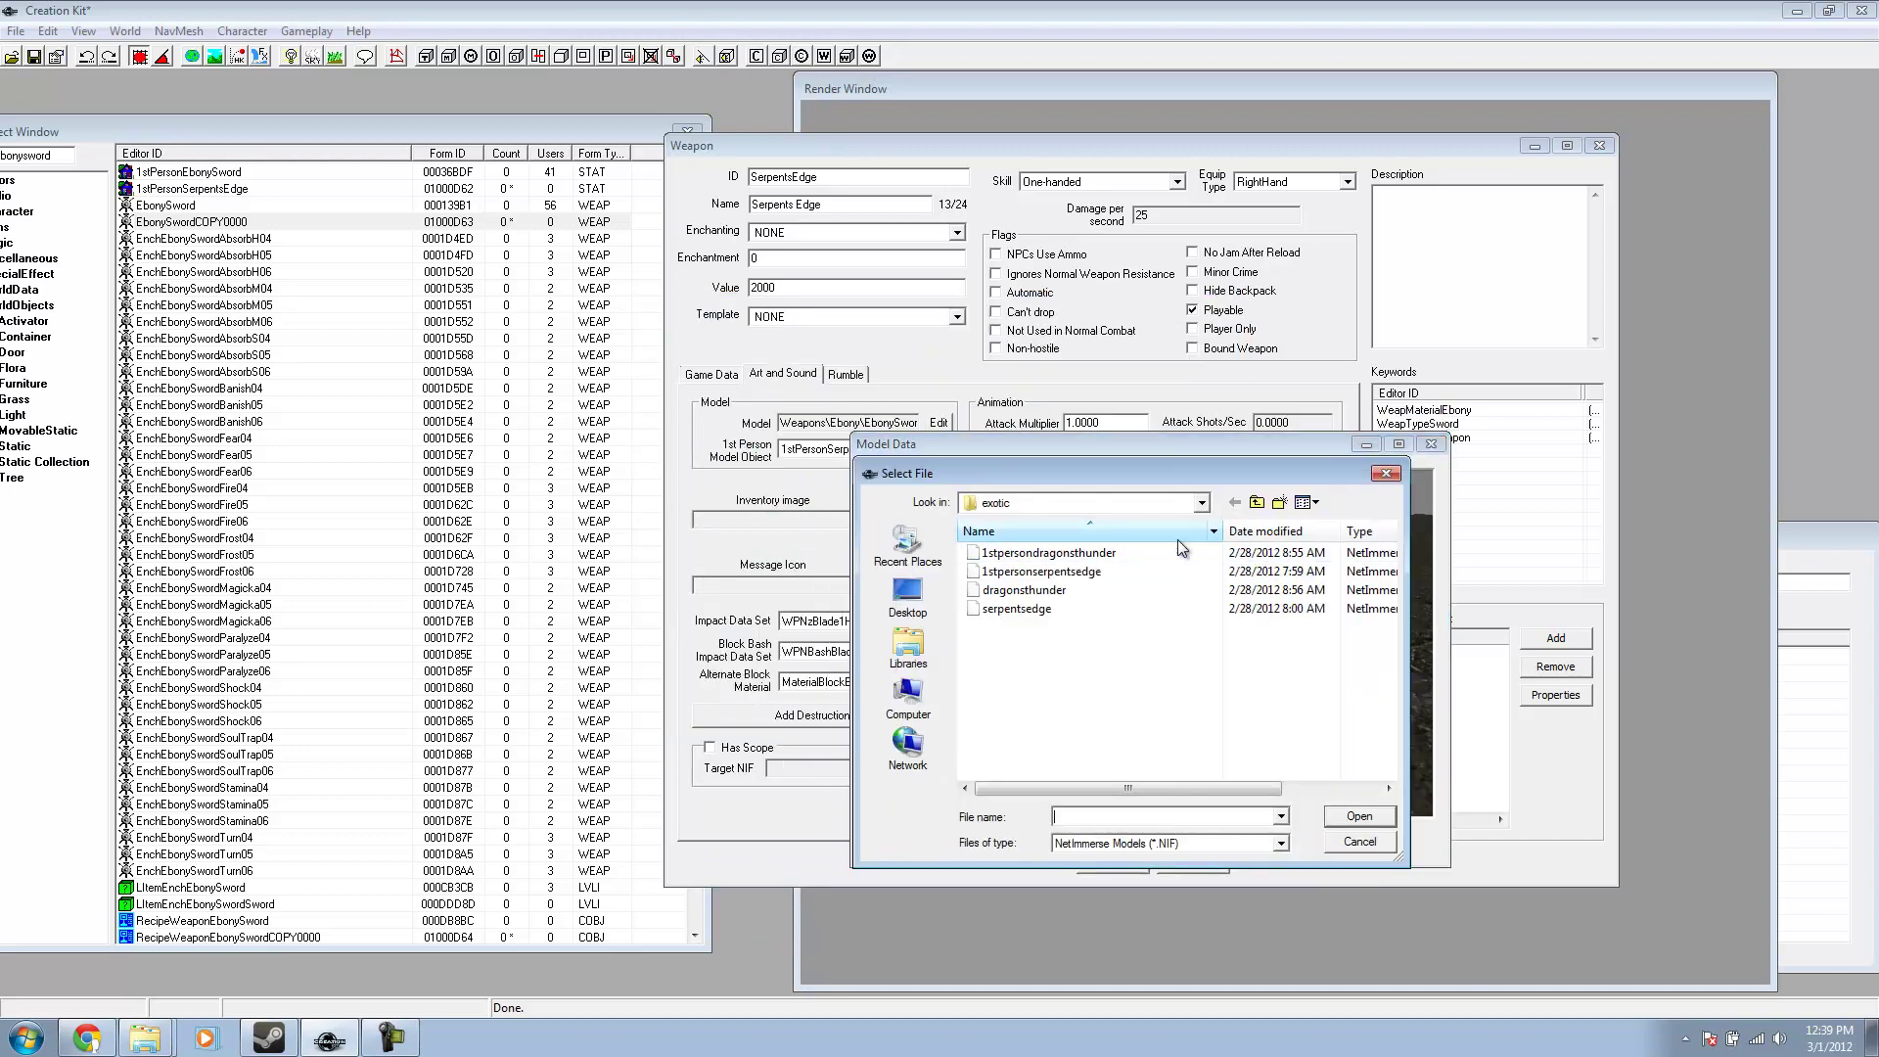
double_click(1018, 609)
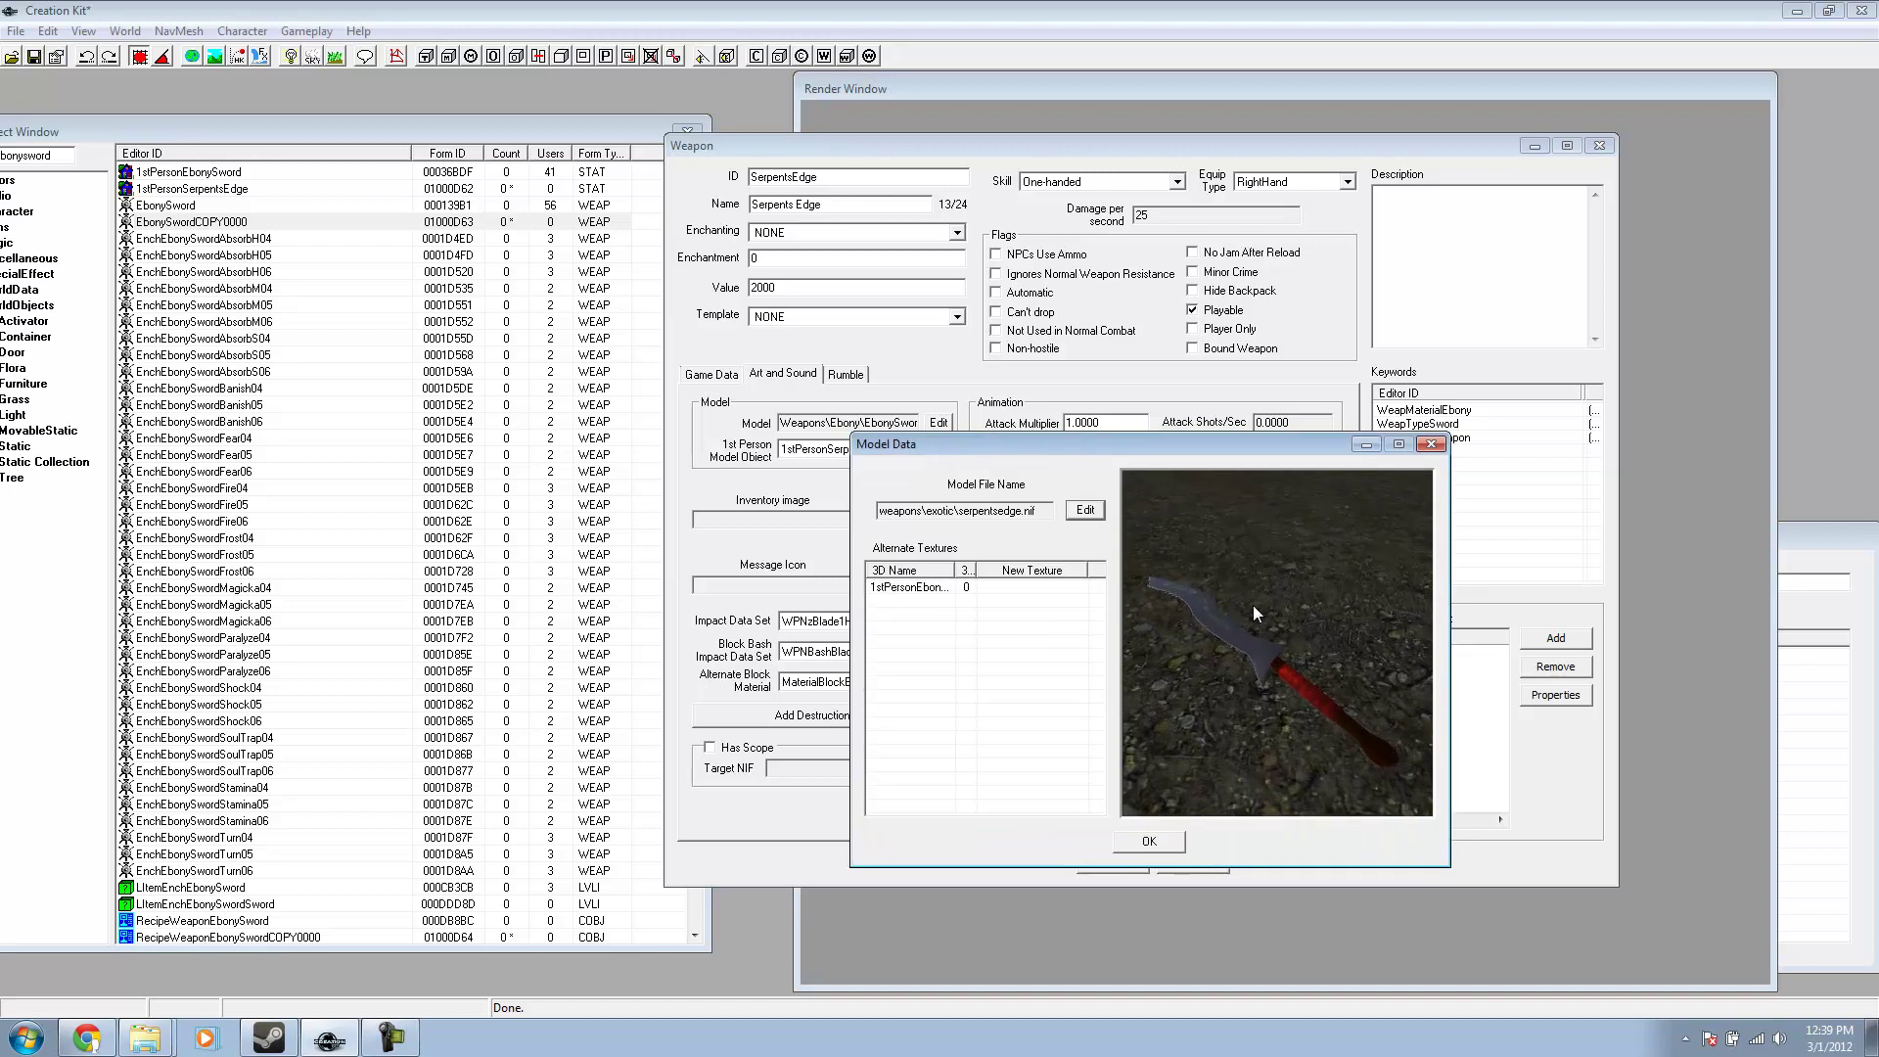
left_click_drag(1252, 604, 1243, 718)
left_click(1148, 841)
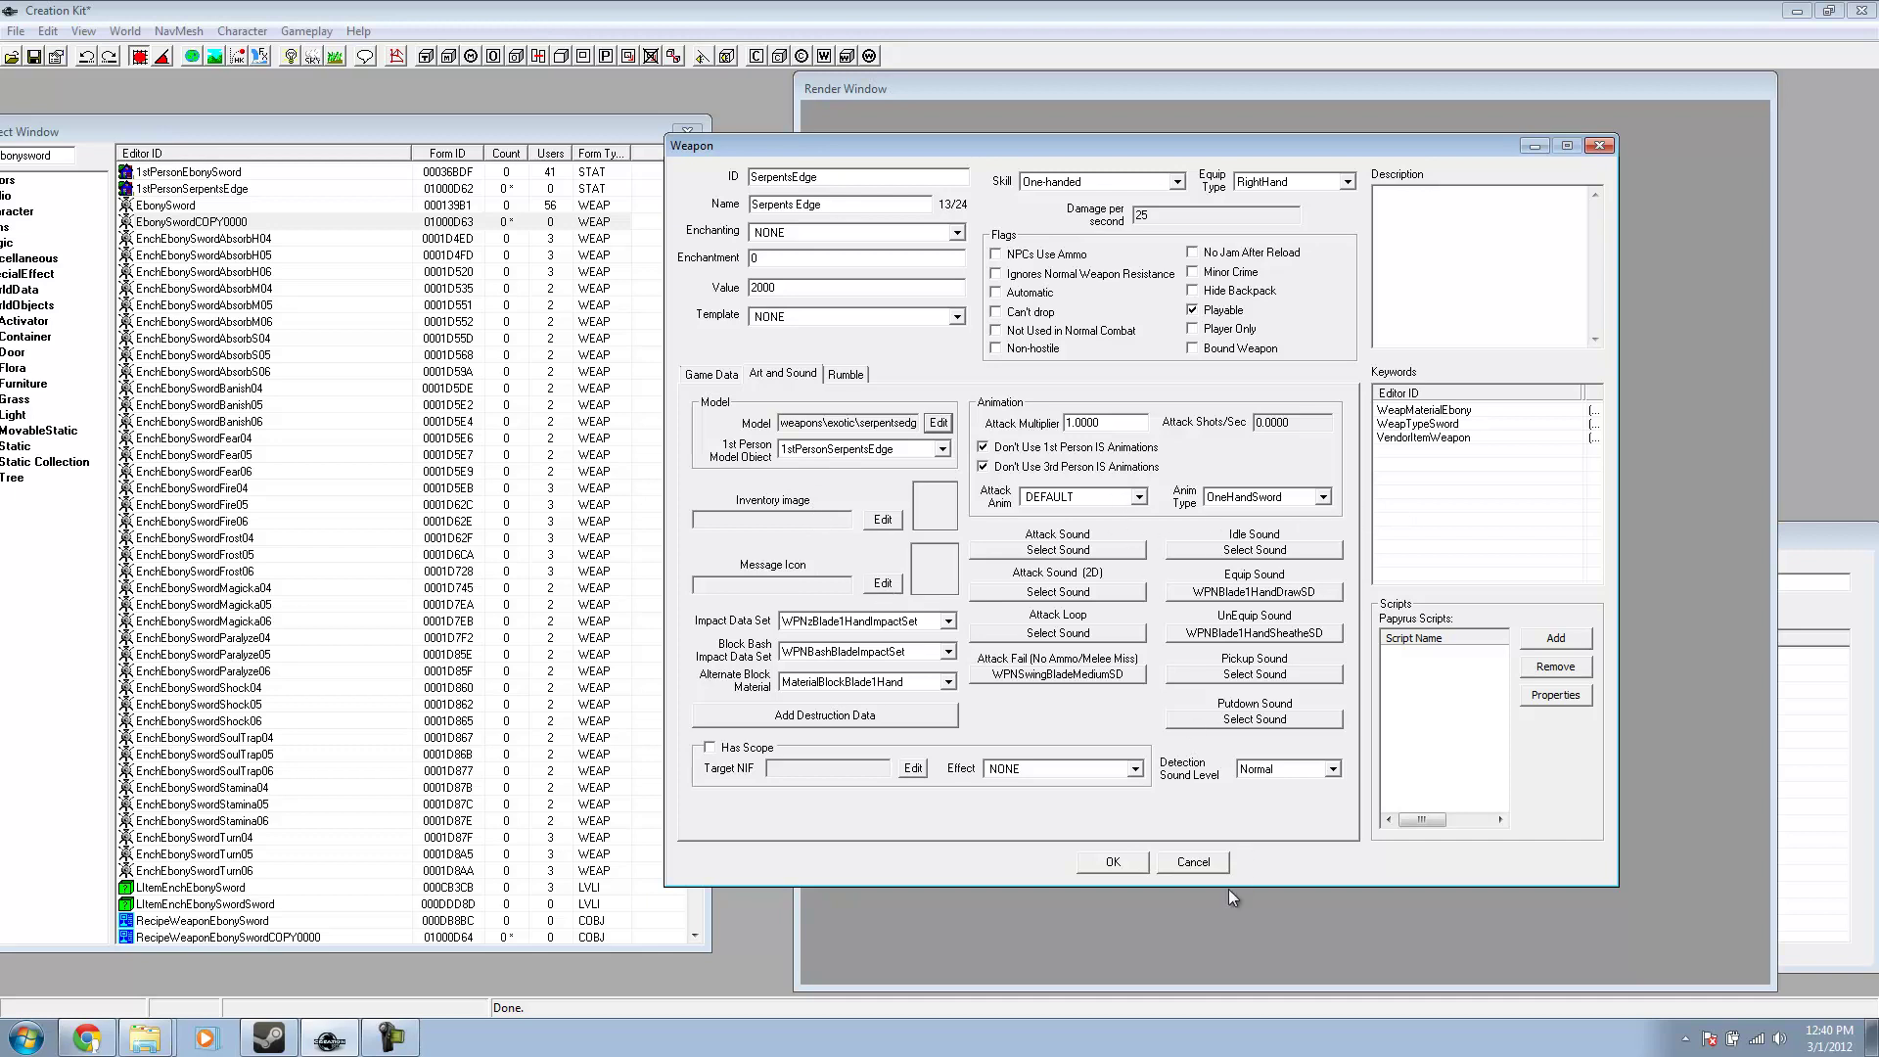
- Save the SerpentsEdge weapon by renaming the existing form instead of creating a new one, and accept the rename confirmation
left_click(1112, 861)
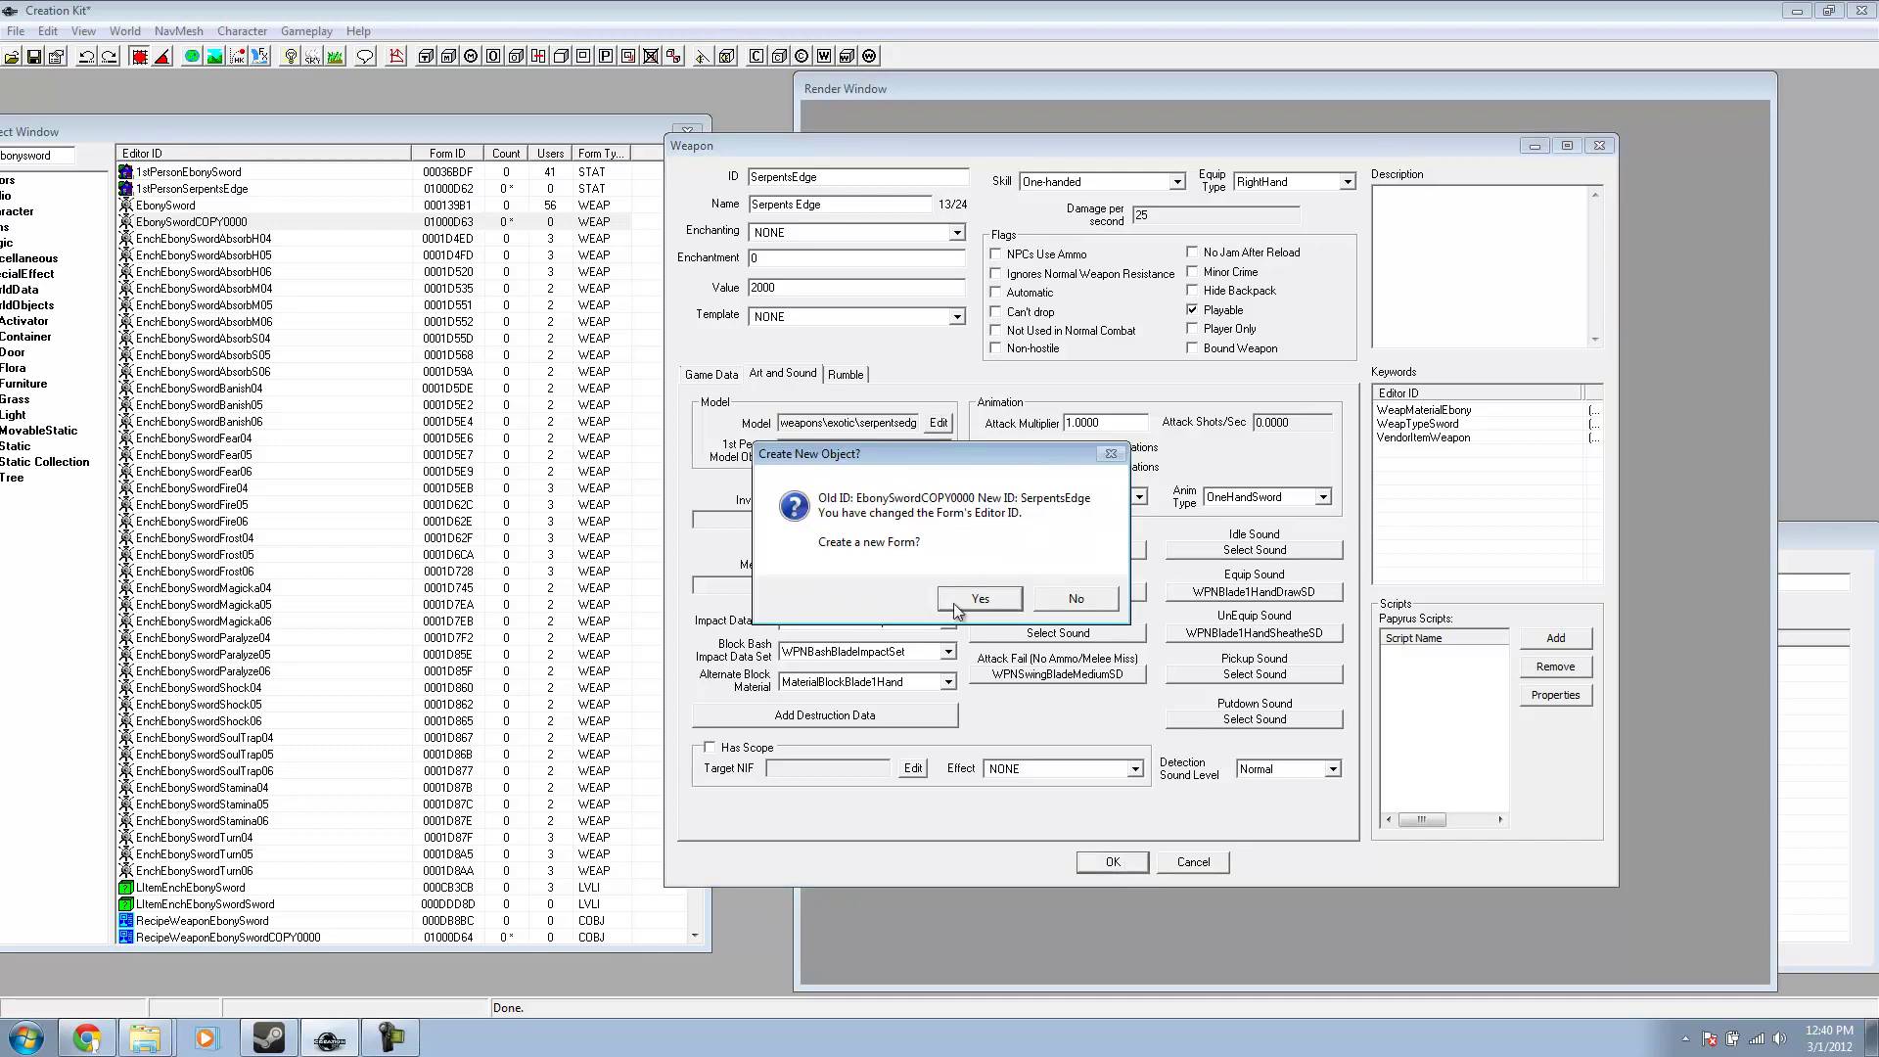
left_click(1039, 599)
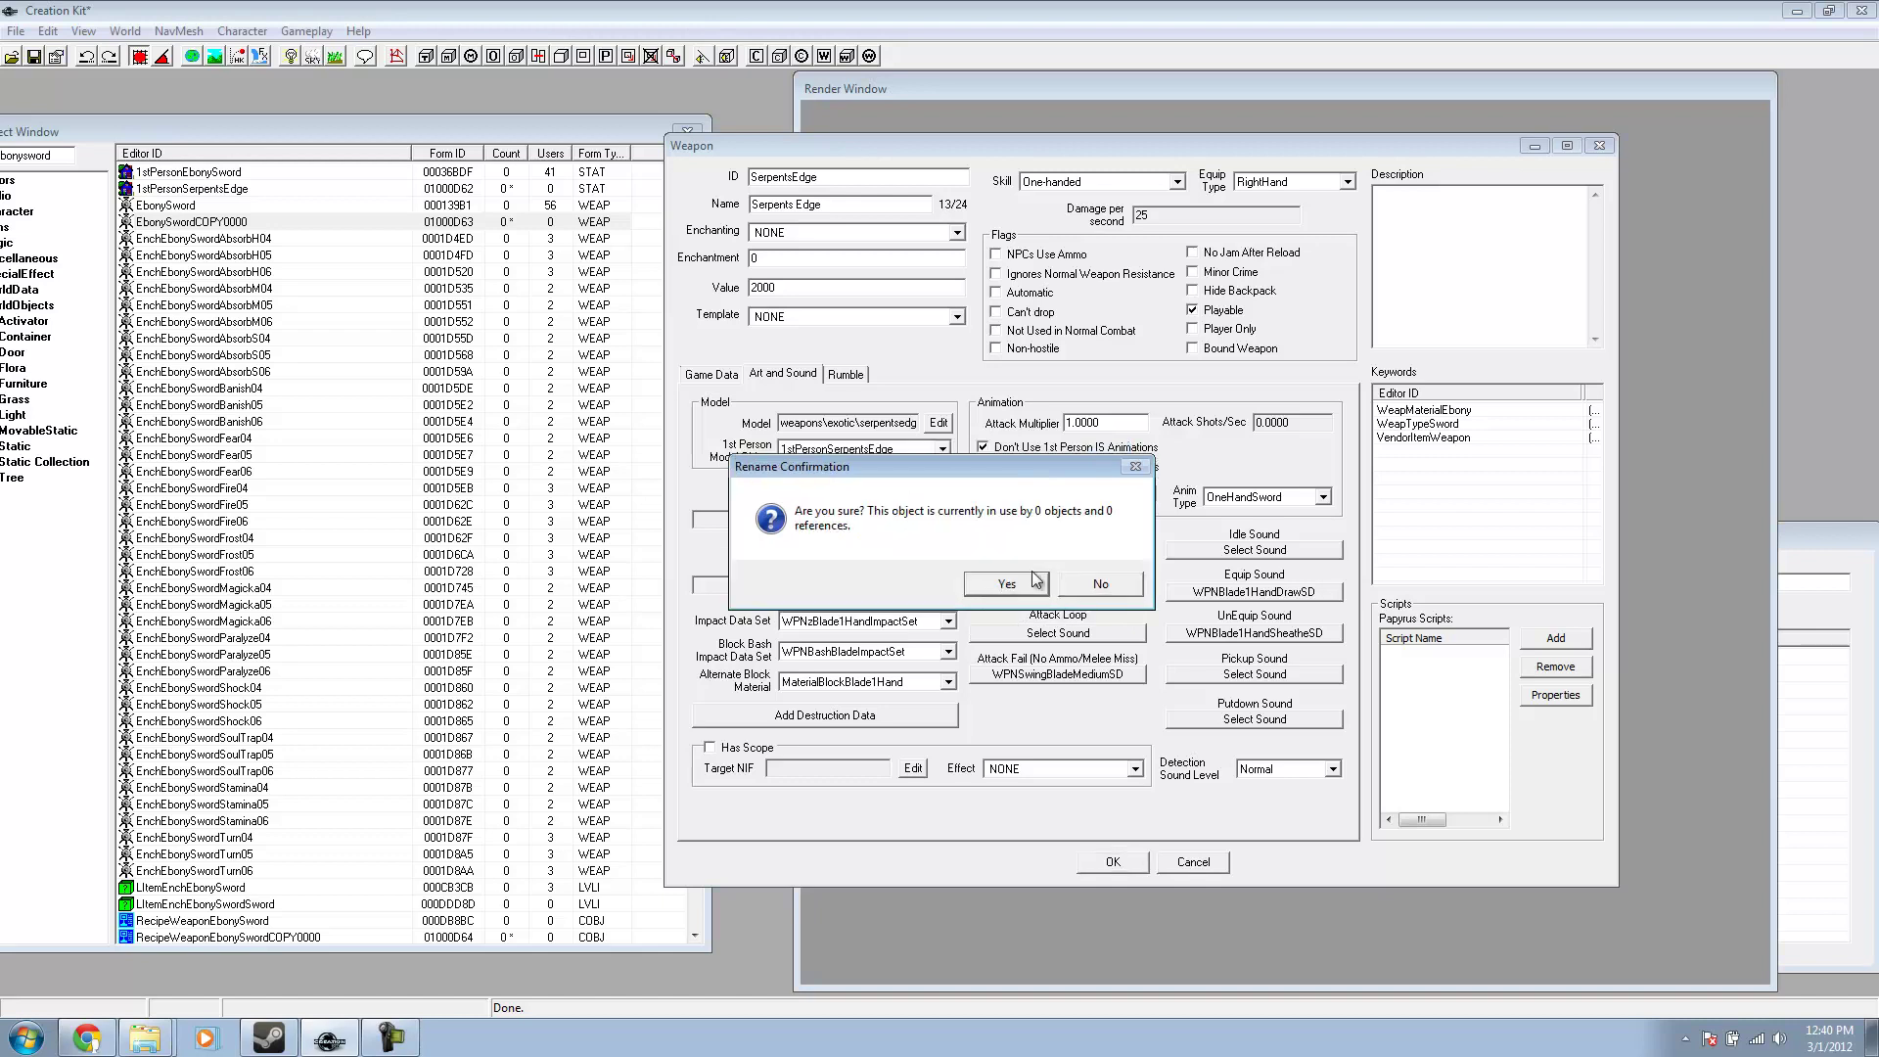
left_click_drag(975, 469, 945, 426)
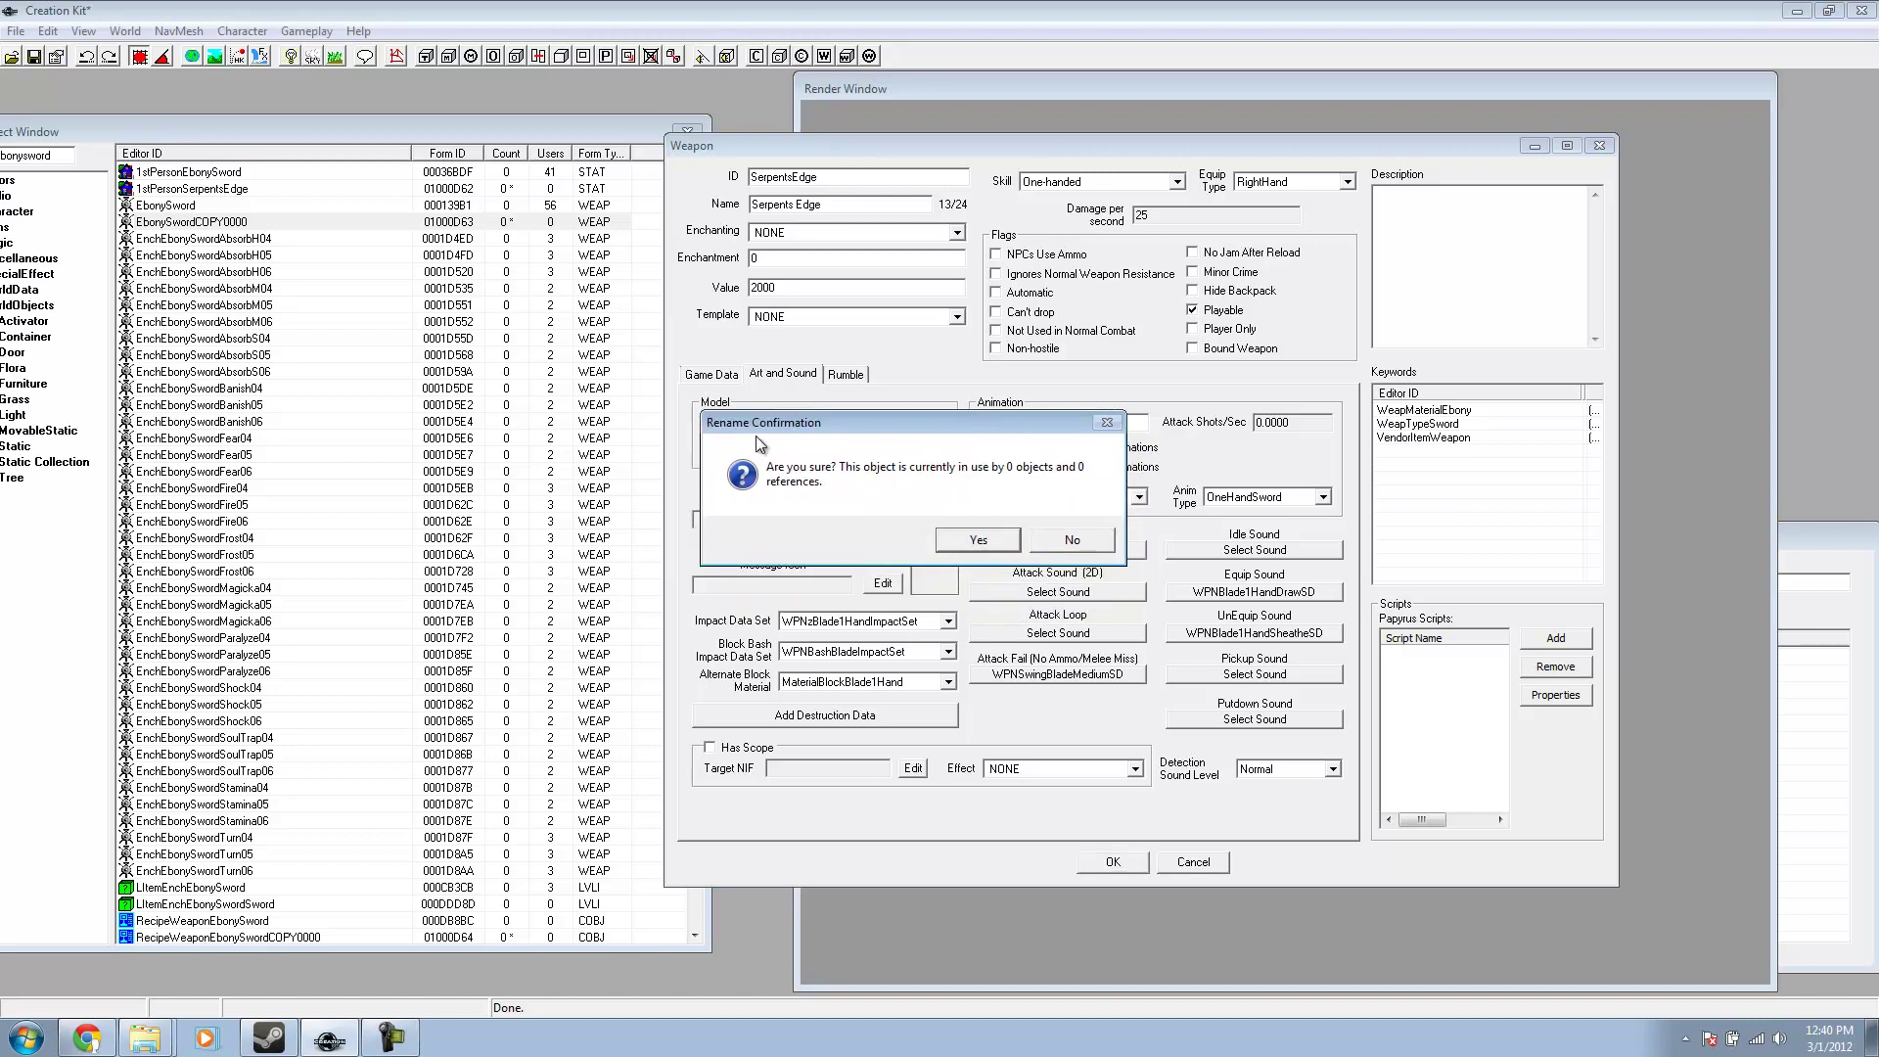
left_click(978, 541)
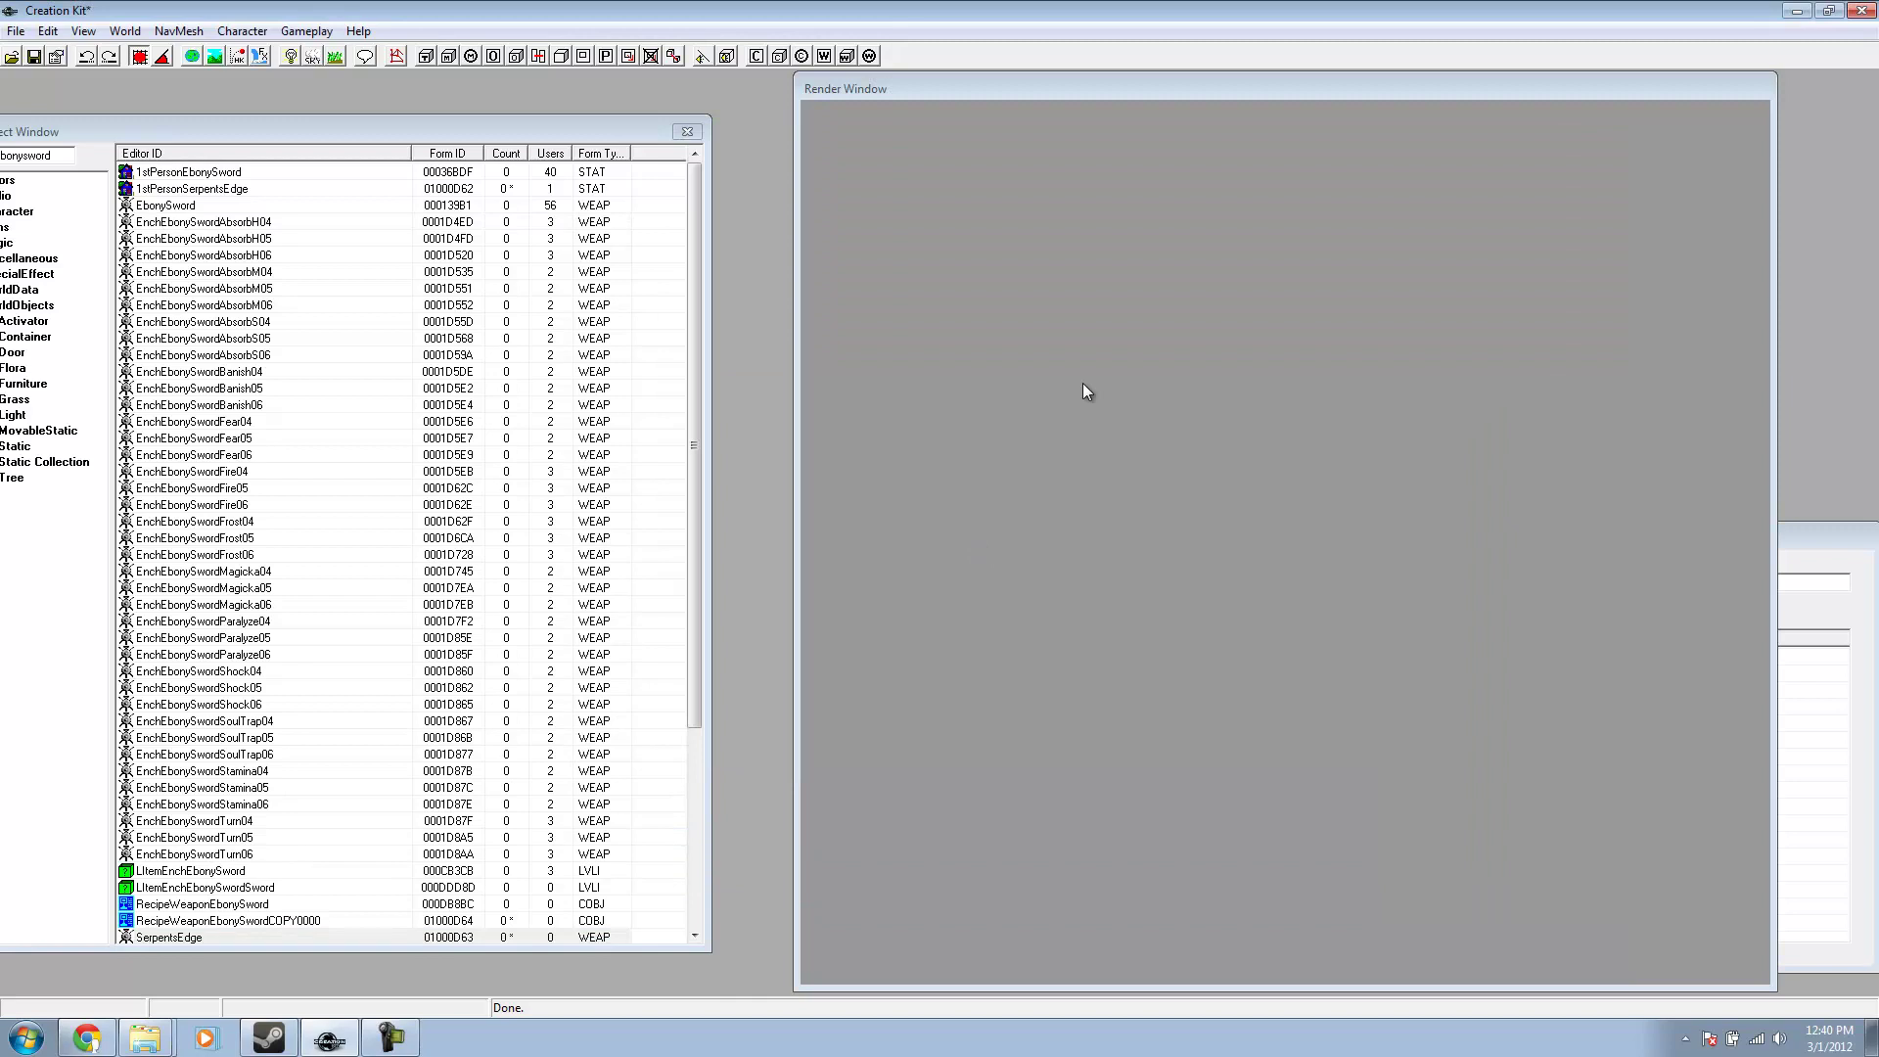
- Open the RecipeWeaponEbonySwordCOPY0000 record and change its ID to RecipeWeaponSerpentsEdge
left_click(175, 212)
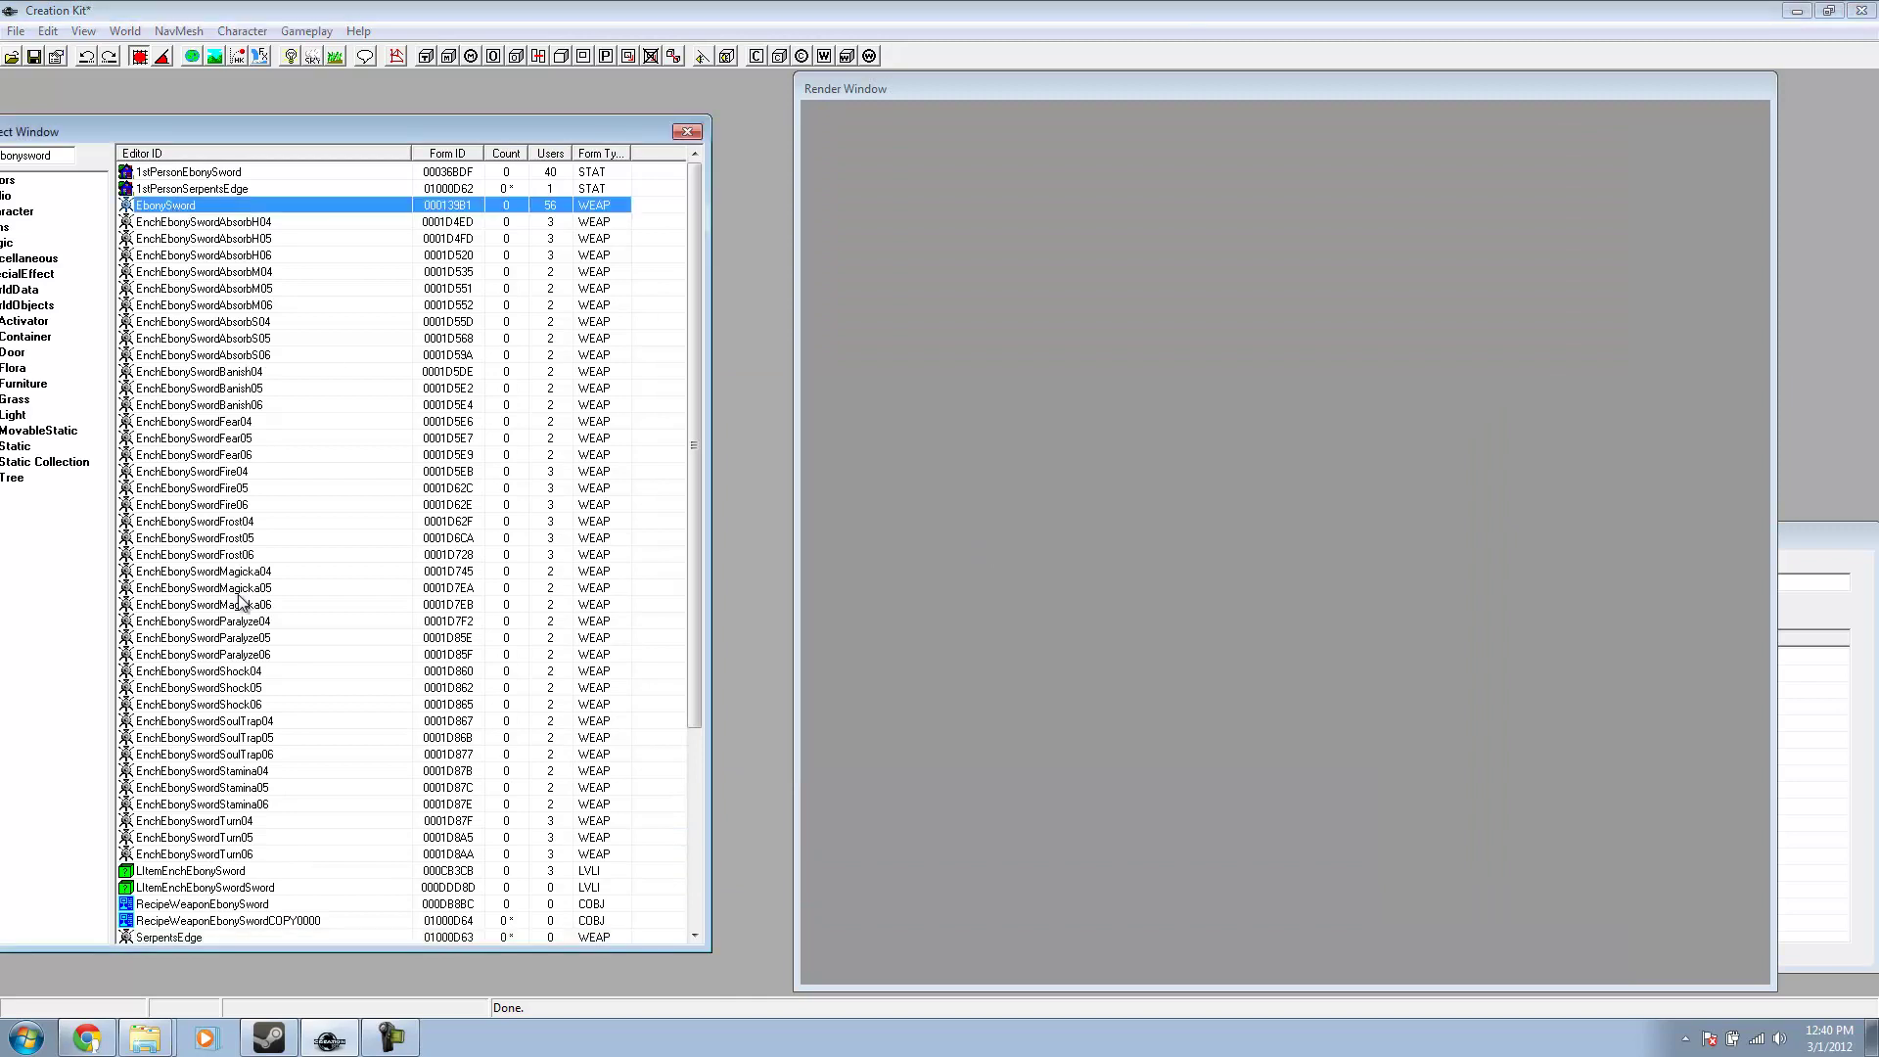
scroll(240, 602, "down", 5)
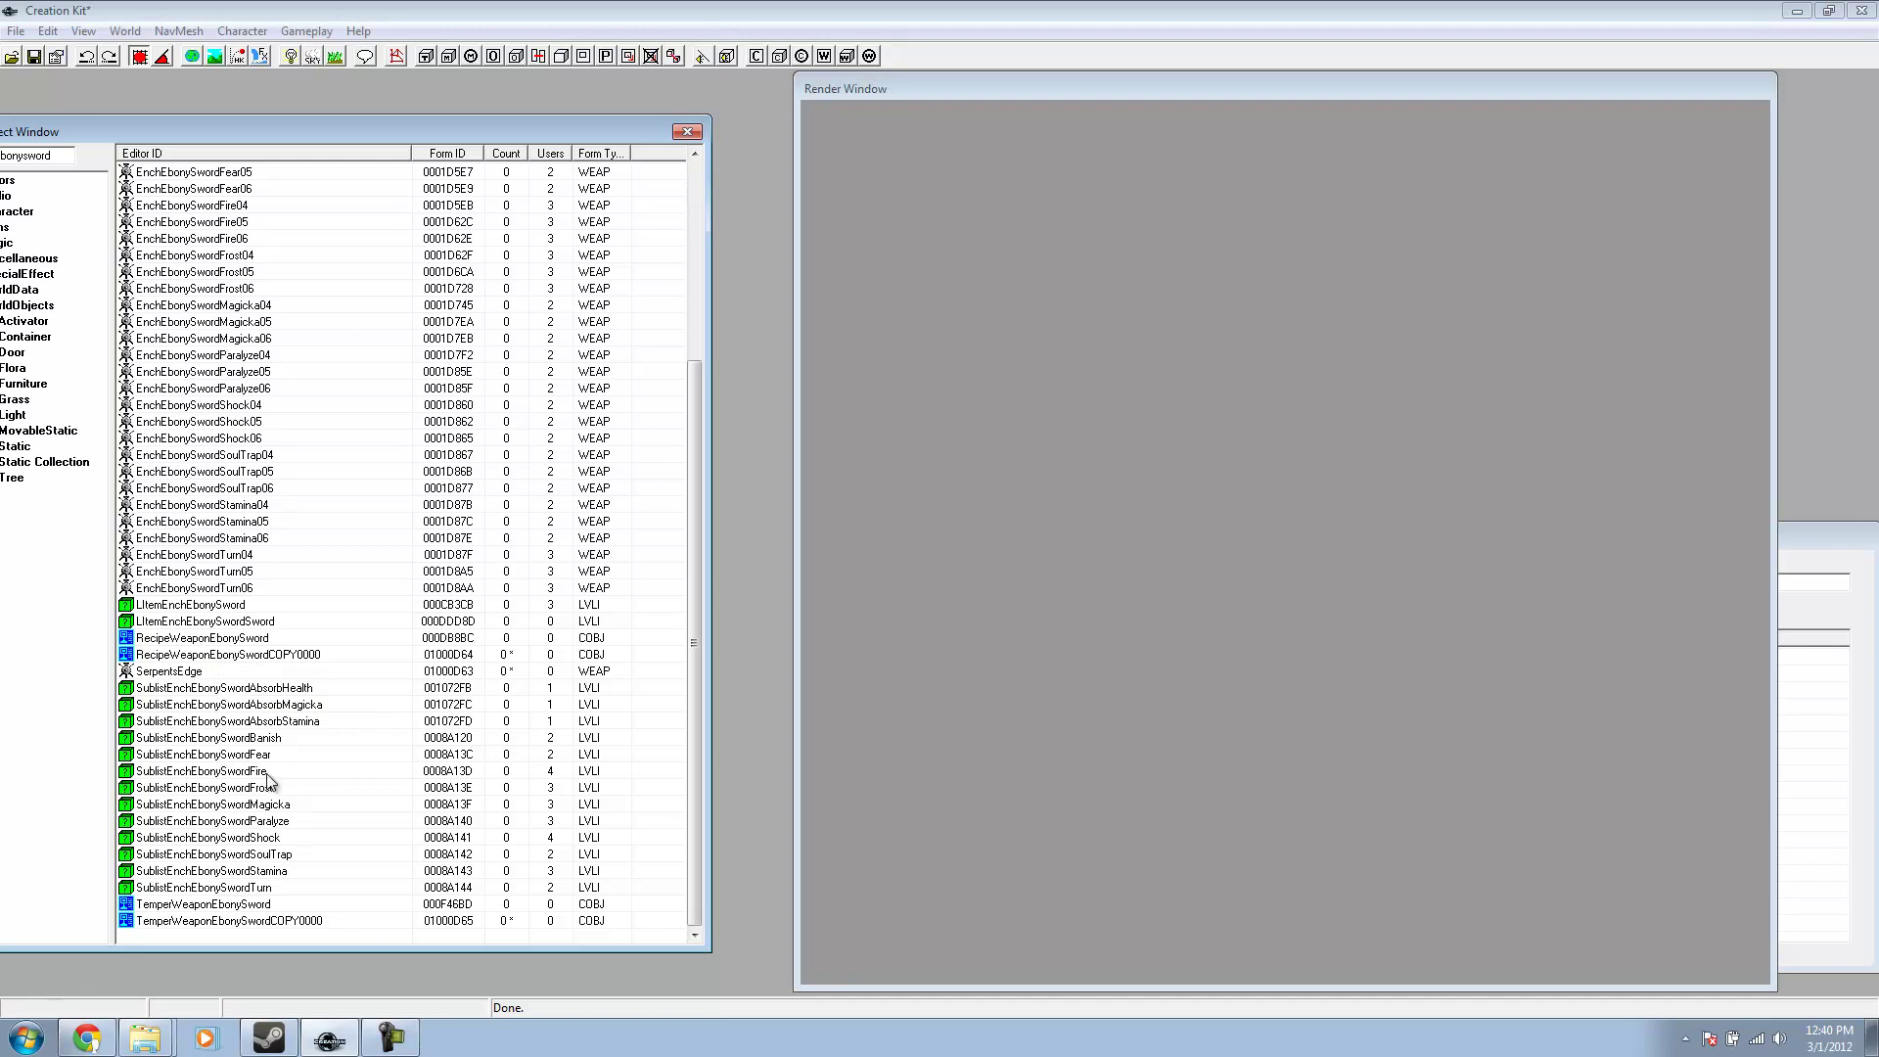
left_click(297, 656)
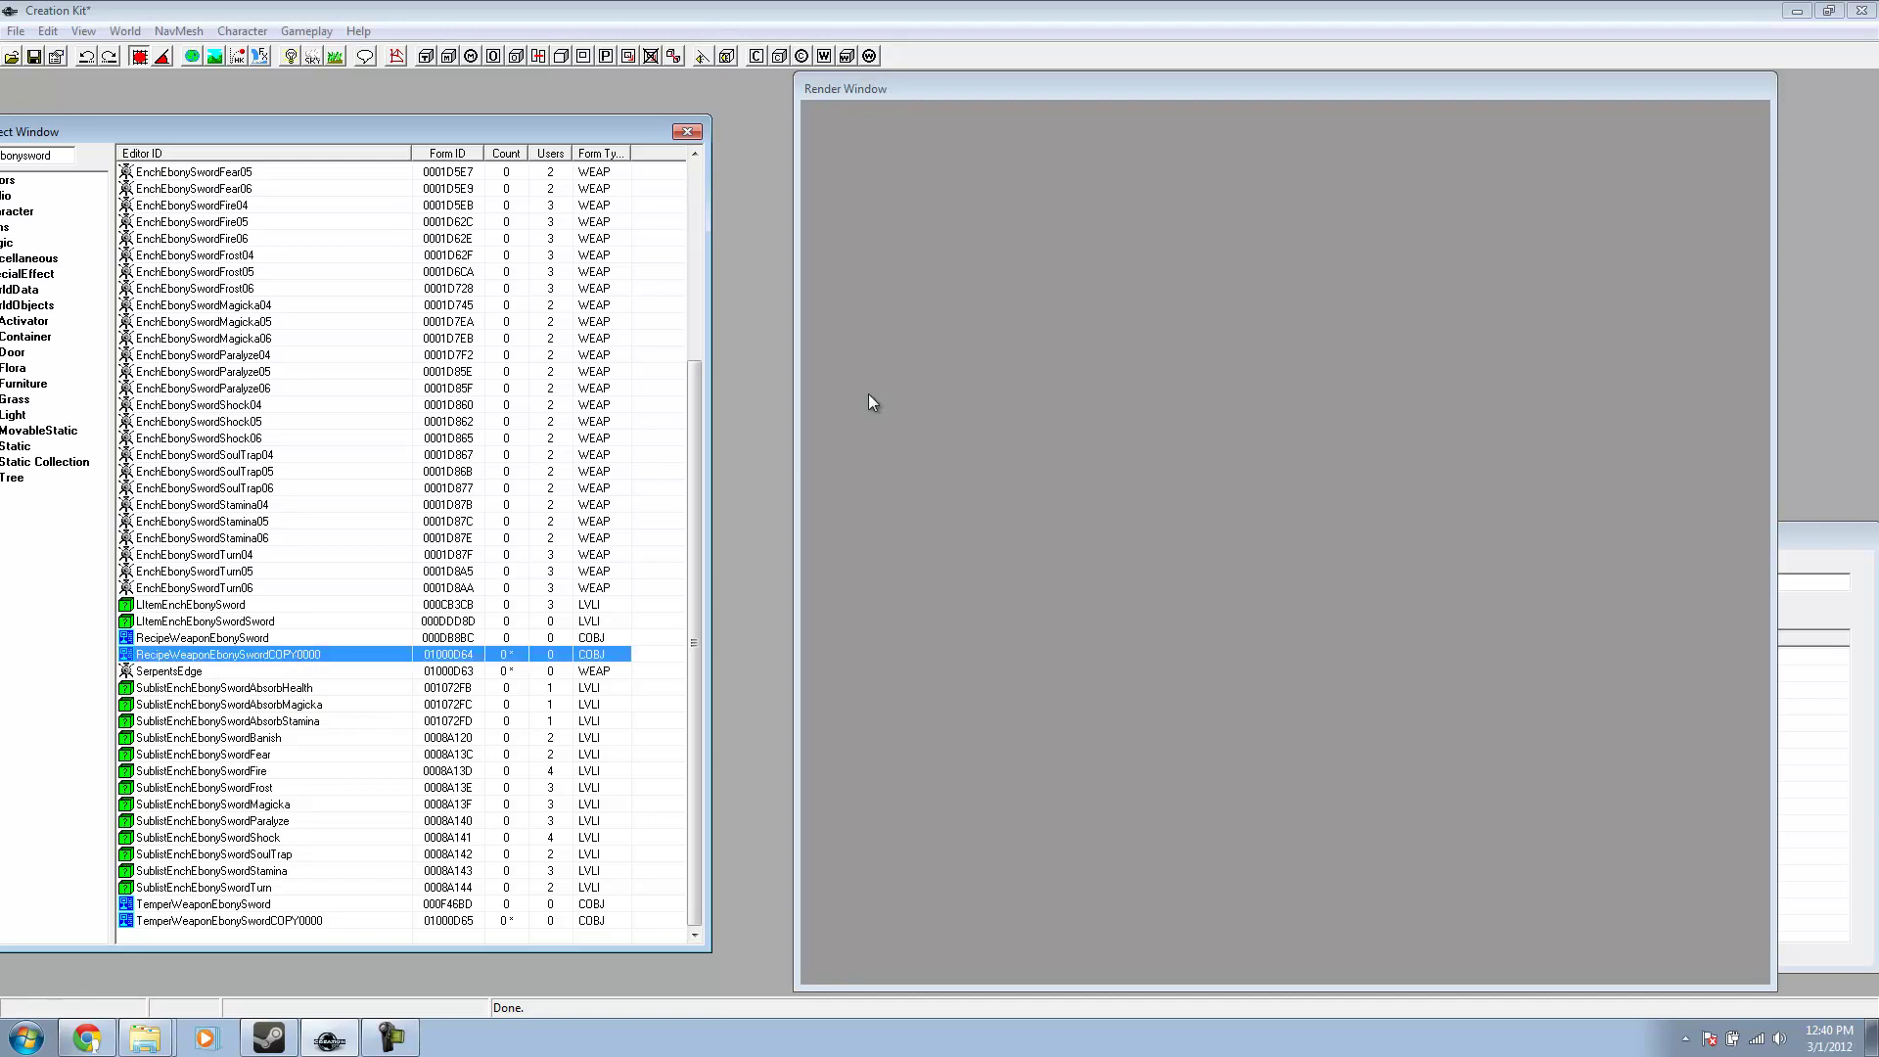
key("Return")
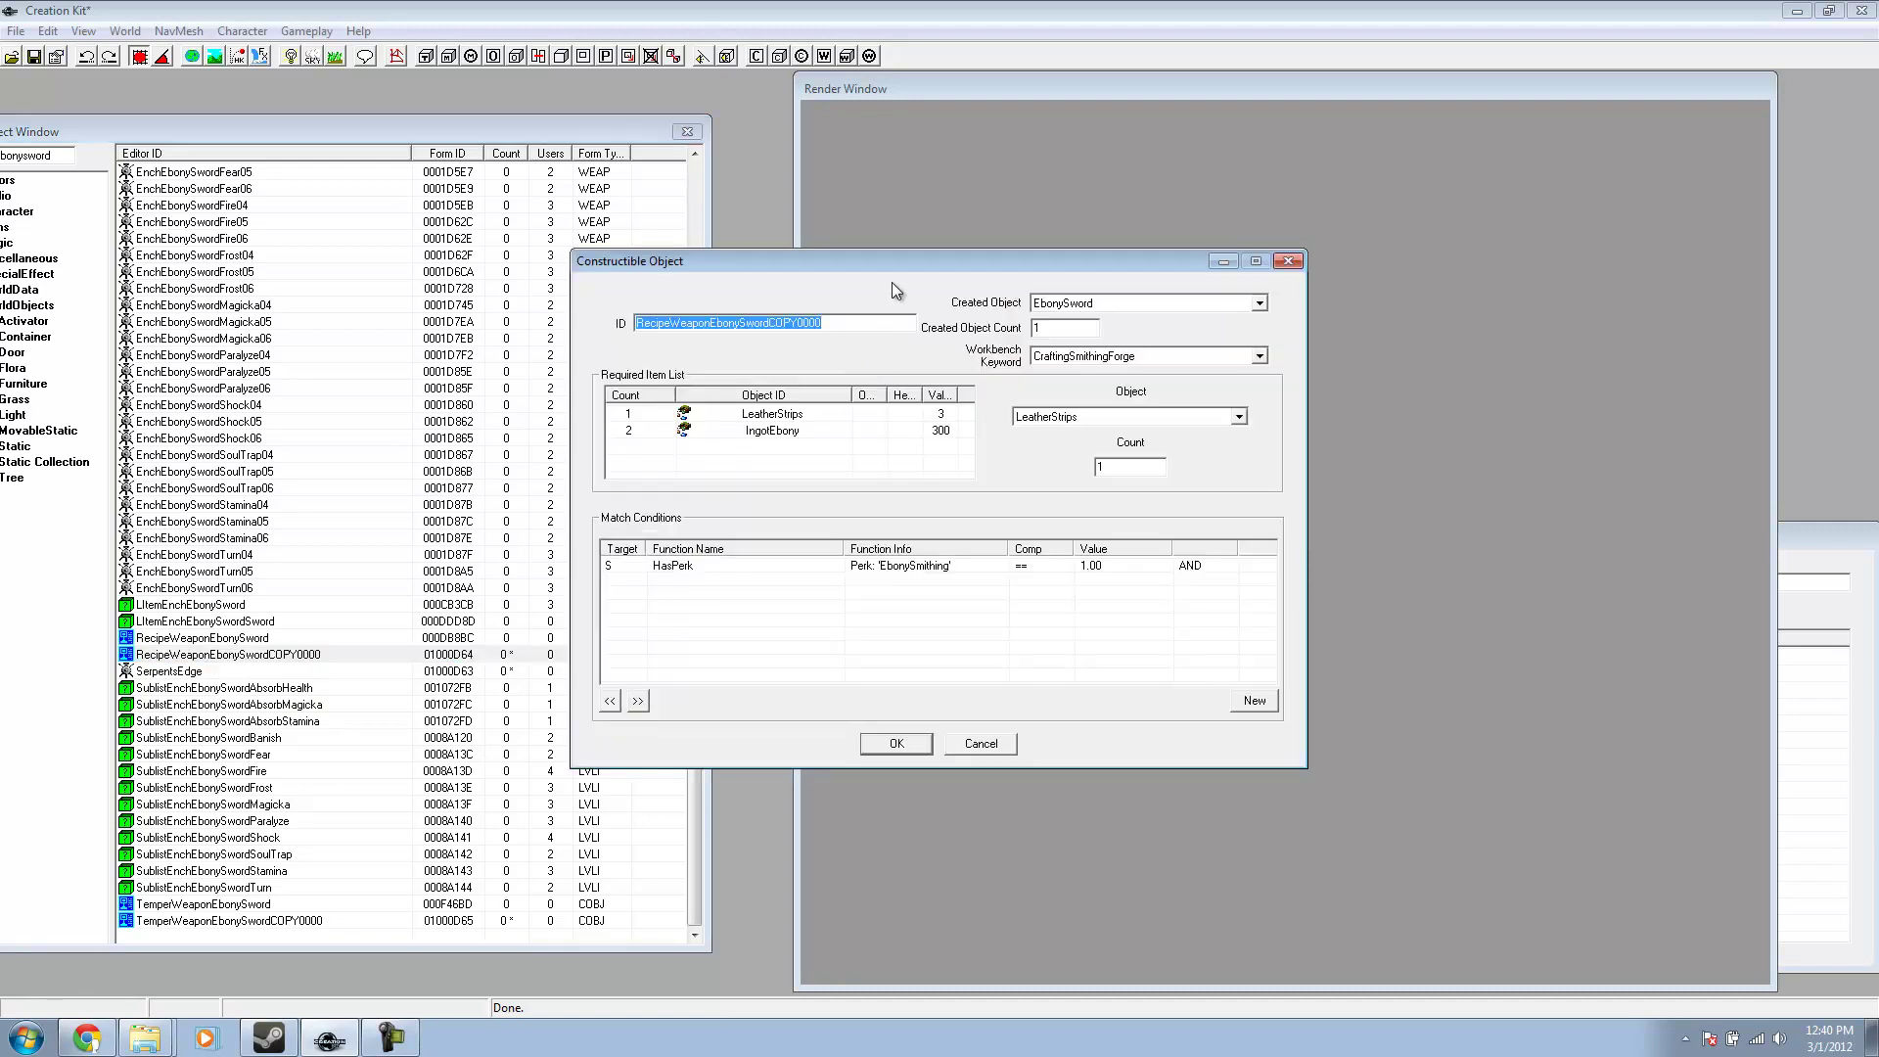
left_click_drag(902, 255, 1047, 215)
left_click_drag(996, 283, 860, 287)
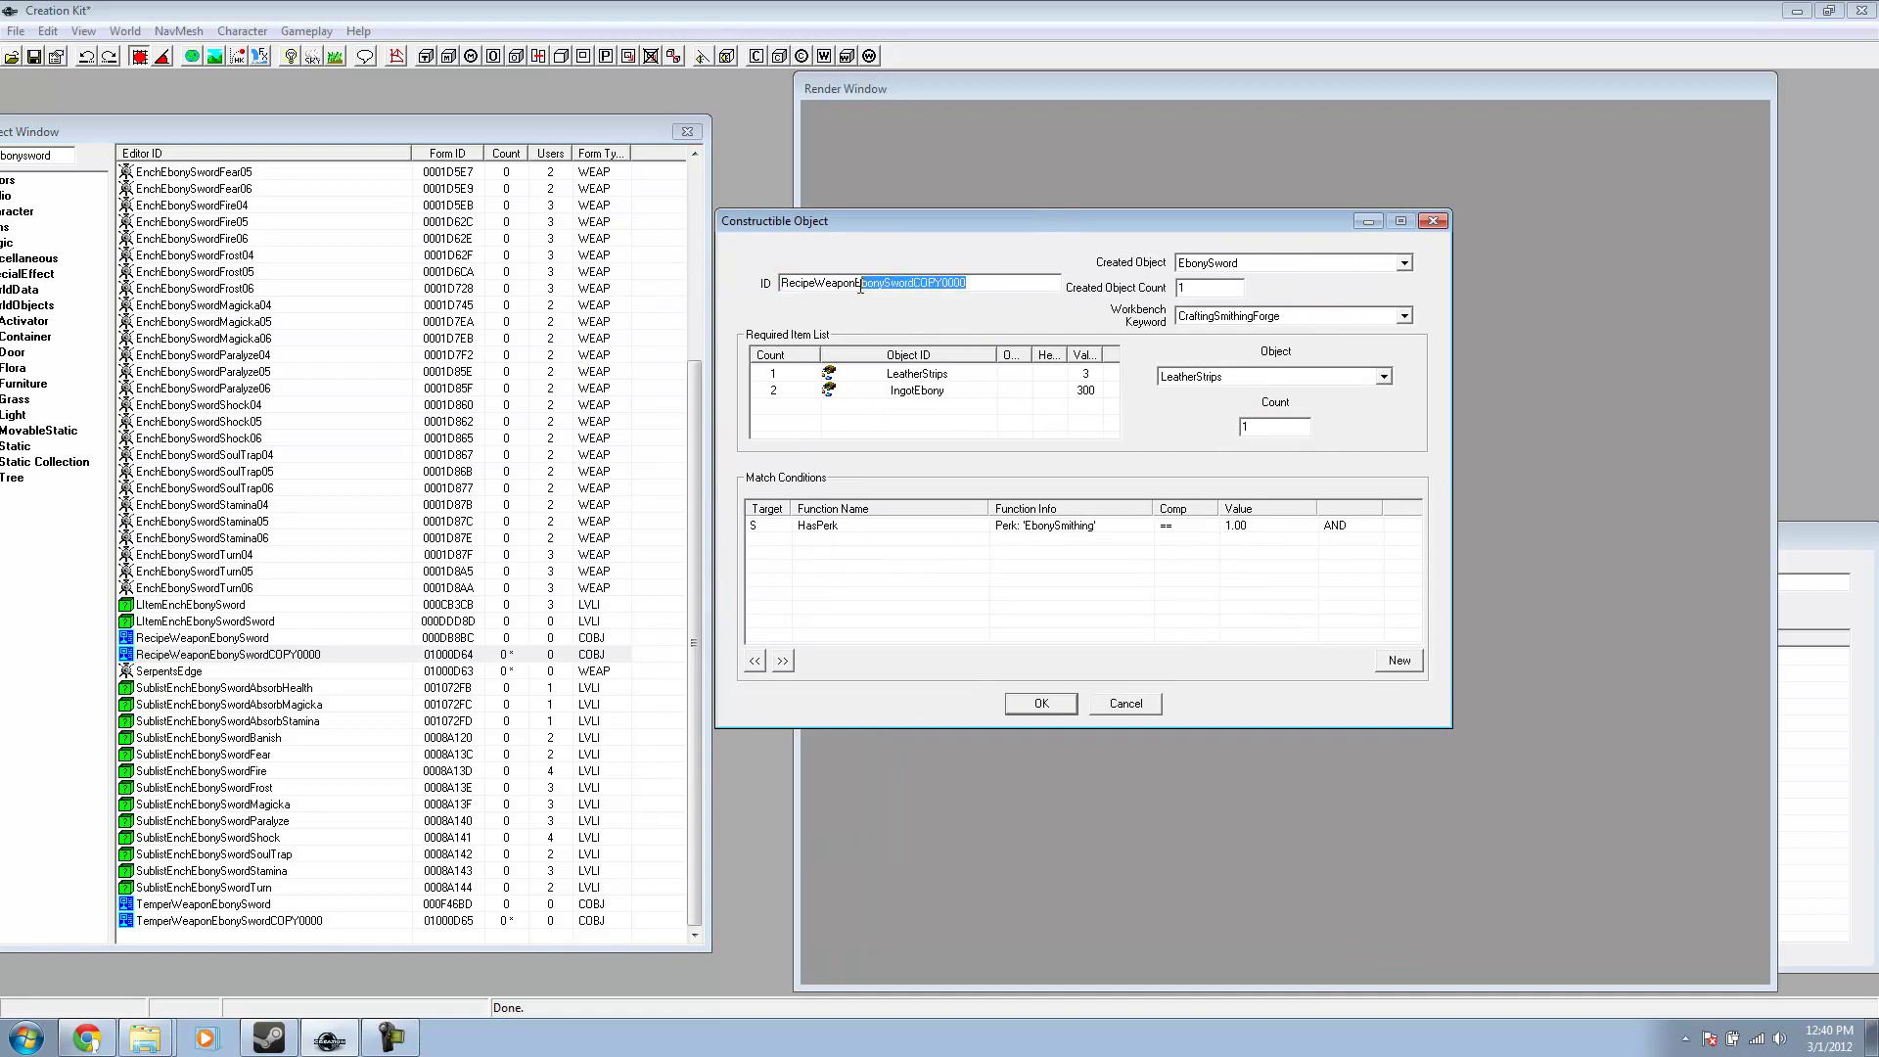
key("BackSpace")
type("SerpentsEdge")
- Set the recipe's created object to SerpentsEdge and save the record by renaming the existing form instead of creating a new one
left_click(1226, 271)
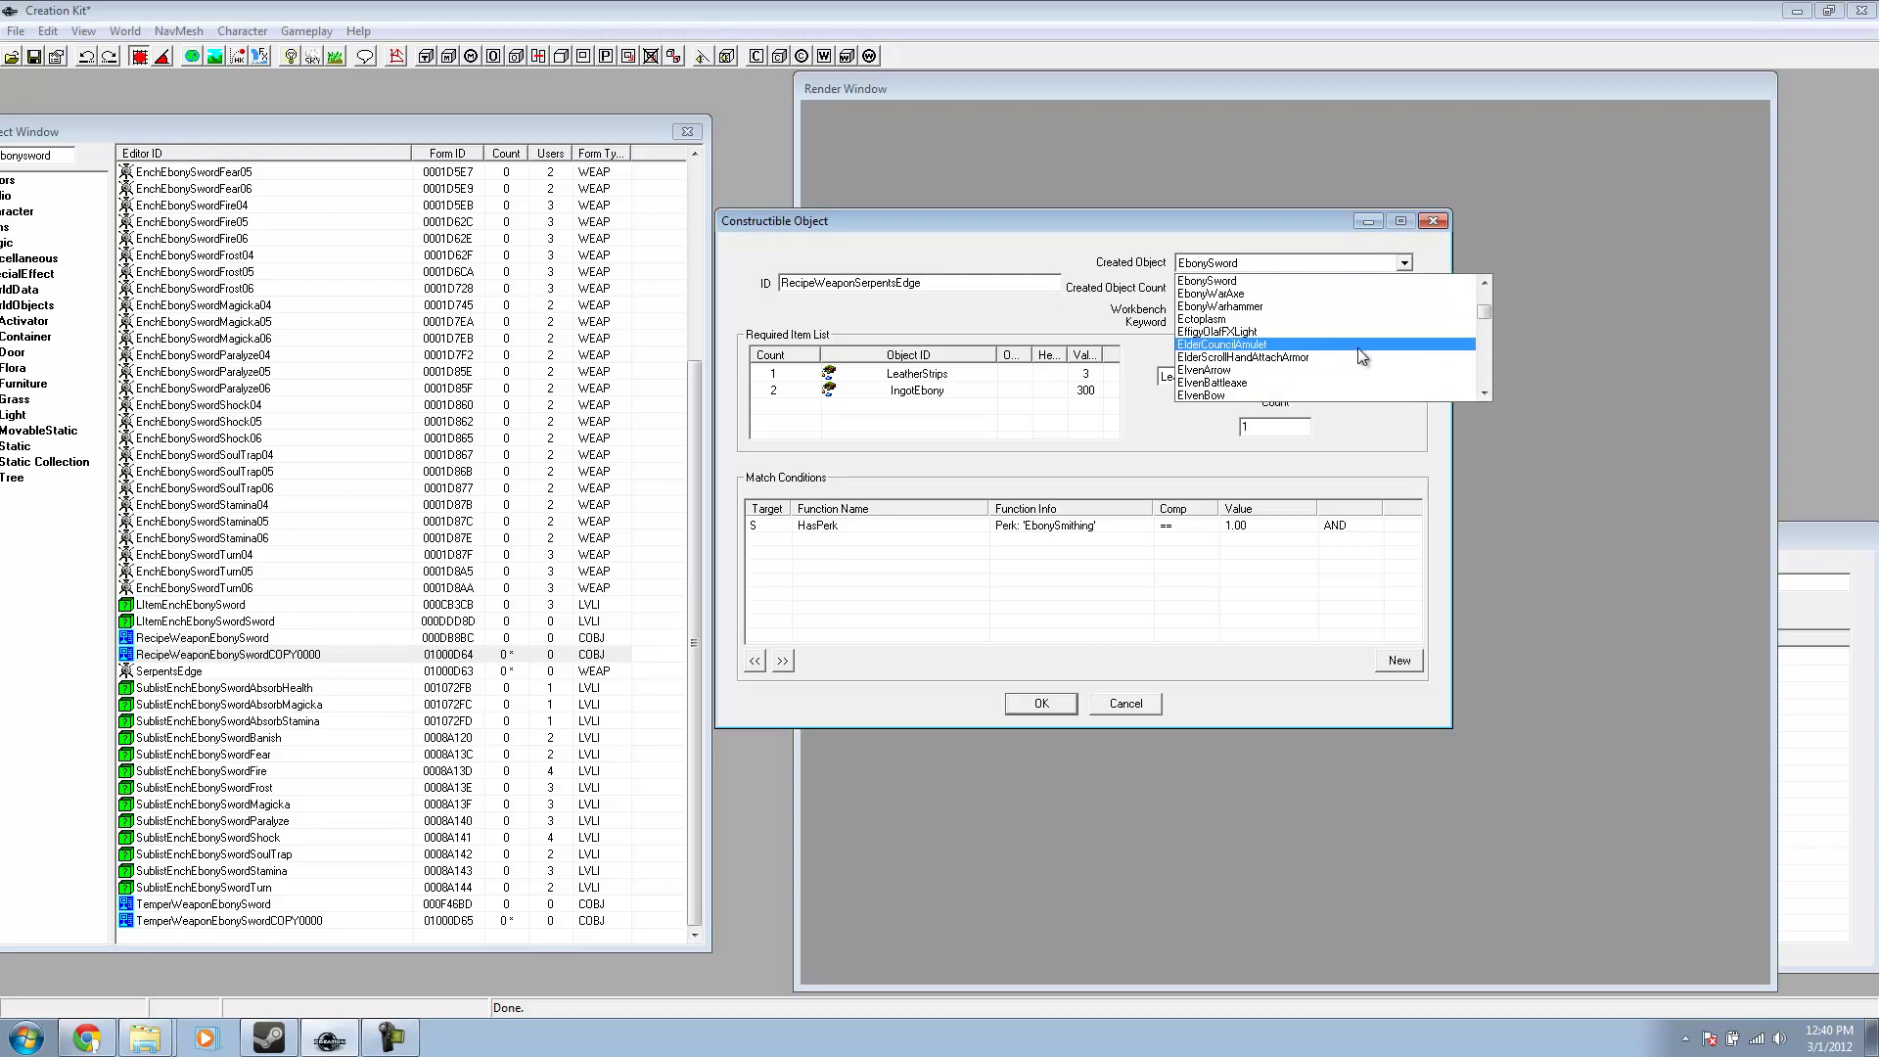
scroll(1359, 346, "down", 5)
scroll(1355, 337, "down", 3)
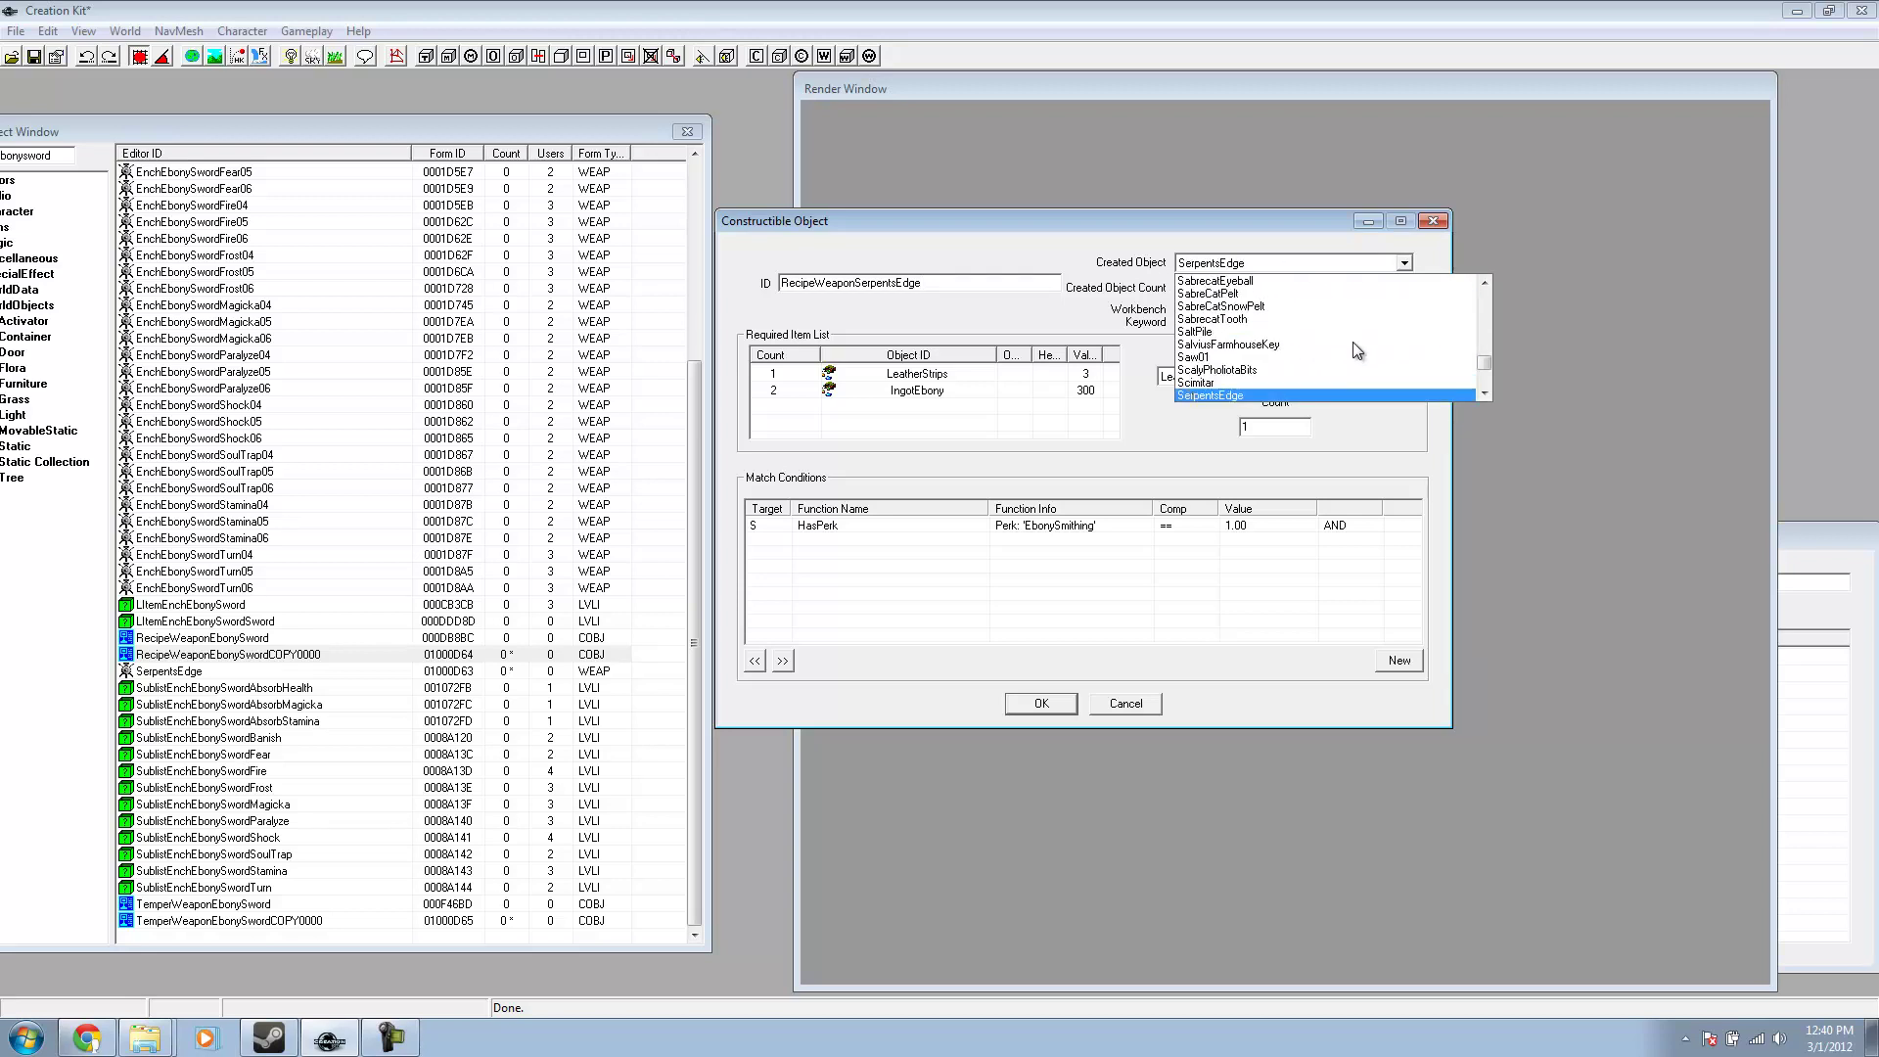
left_click(1234, 397)
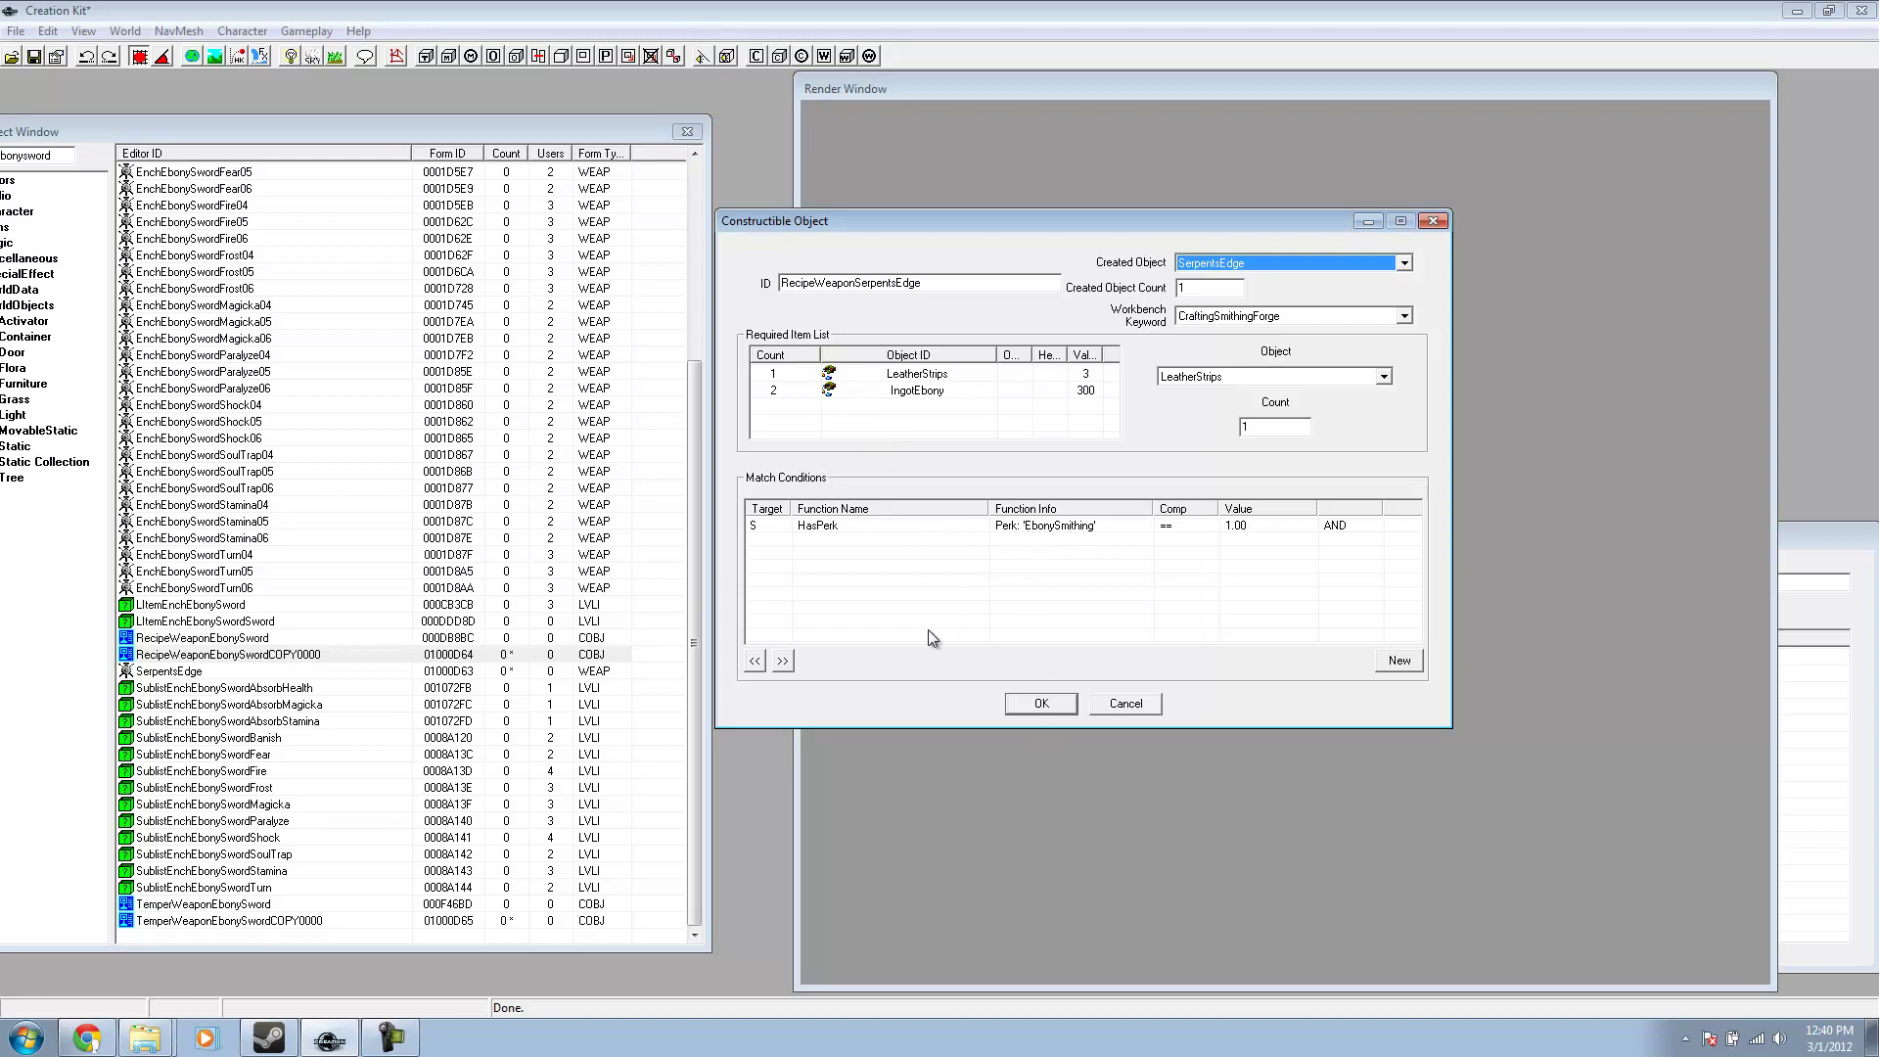
left_click(1051, 705)
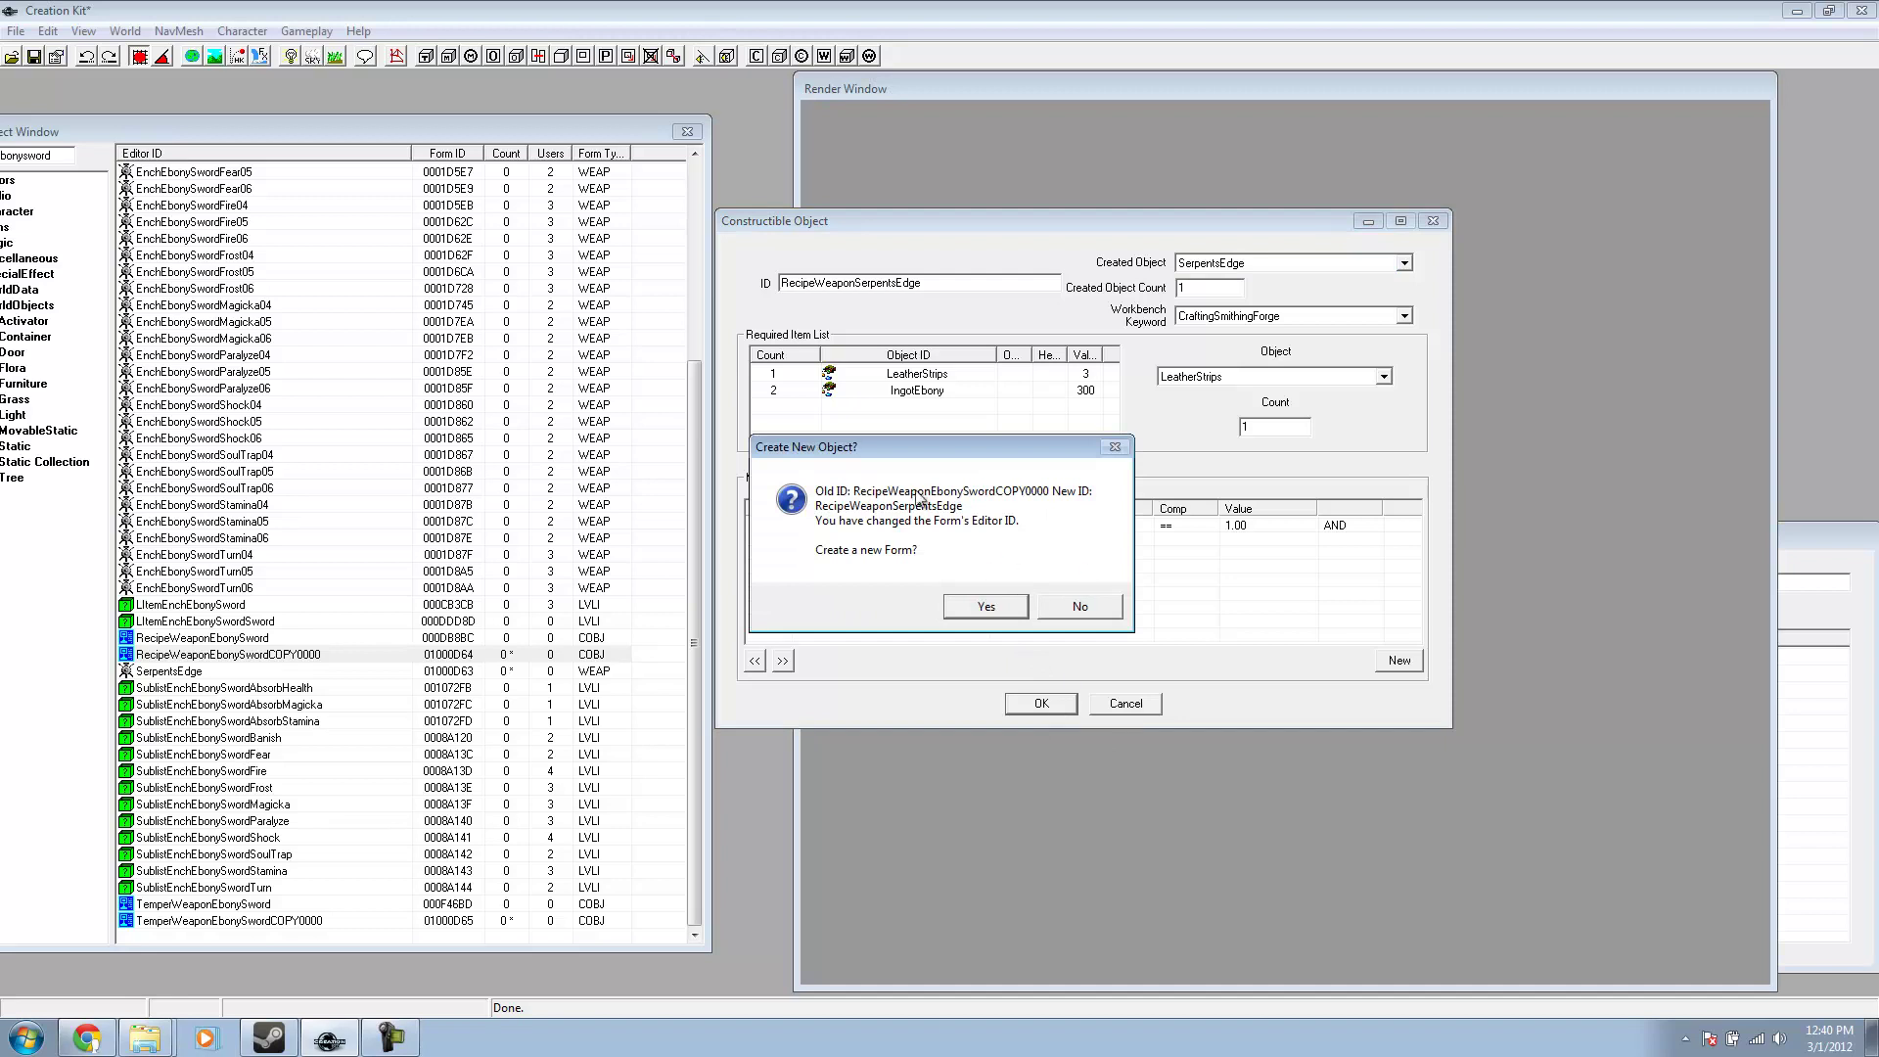
left_click(1073, 607)
left_click(1036, 585)
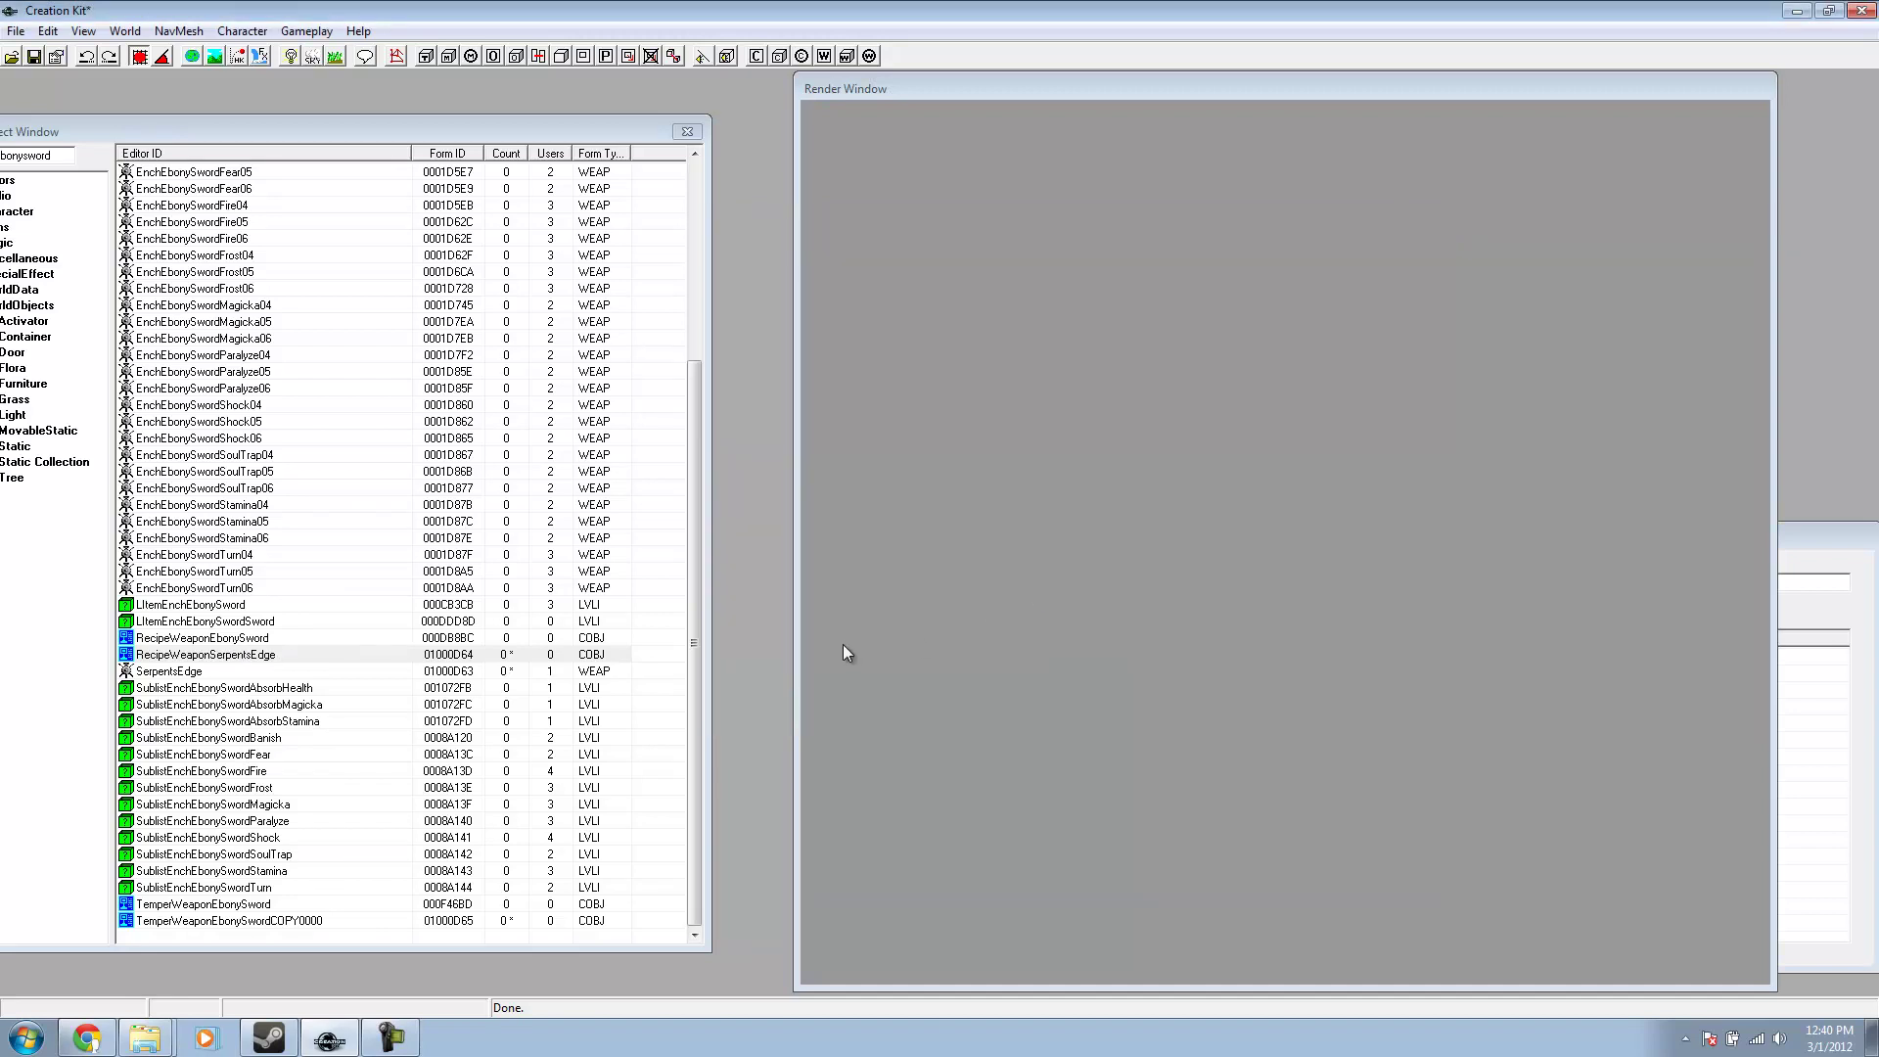
left_click(225, 654)
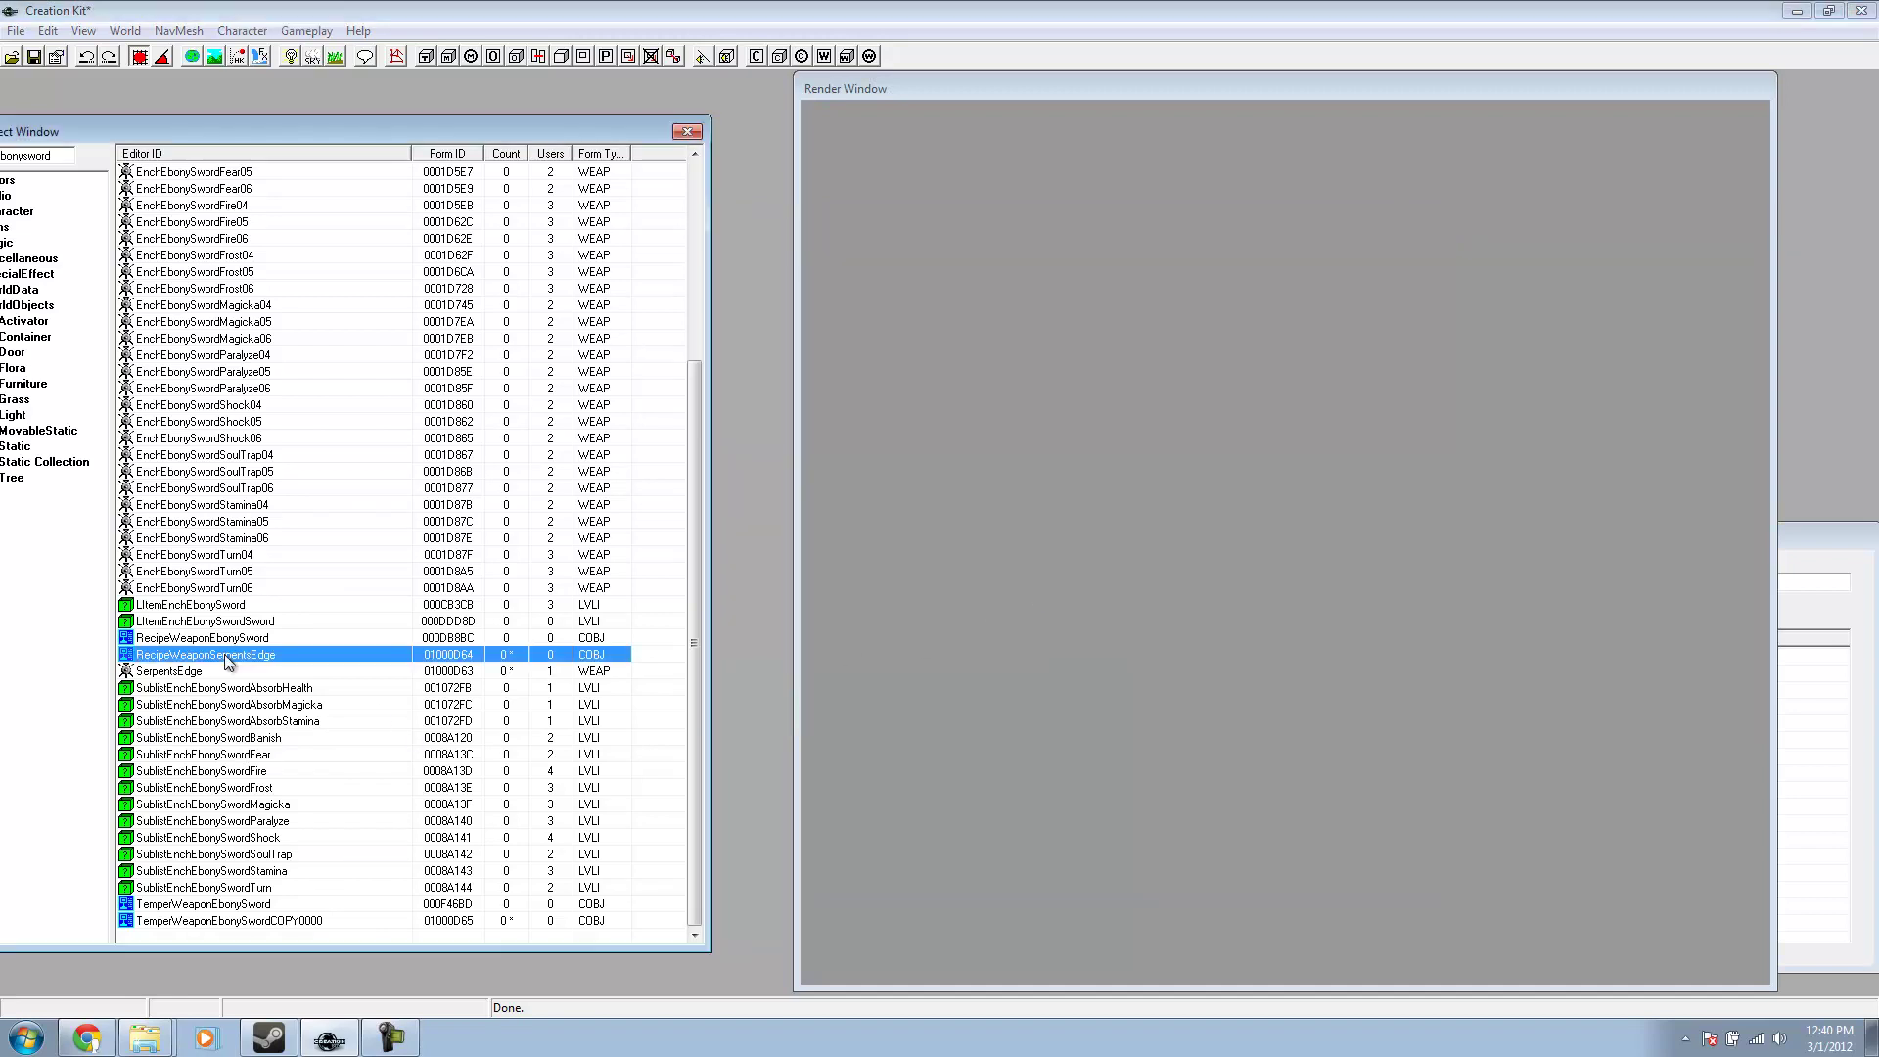
- Open the TemperWeaponEbonySwordCOPY0000 record and change its ID to TemperWeaponSerpentsEdge
left_click(253, 920)
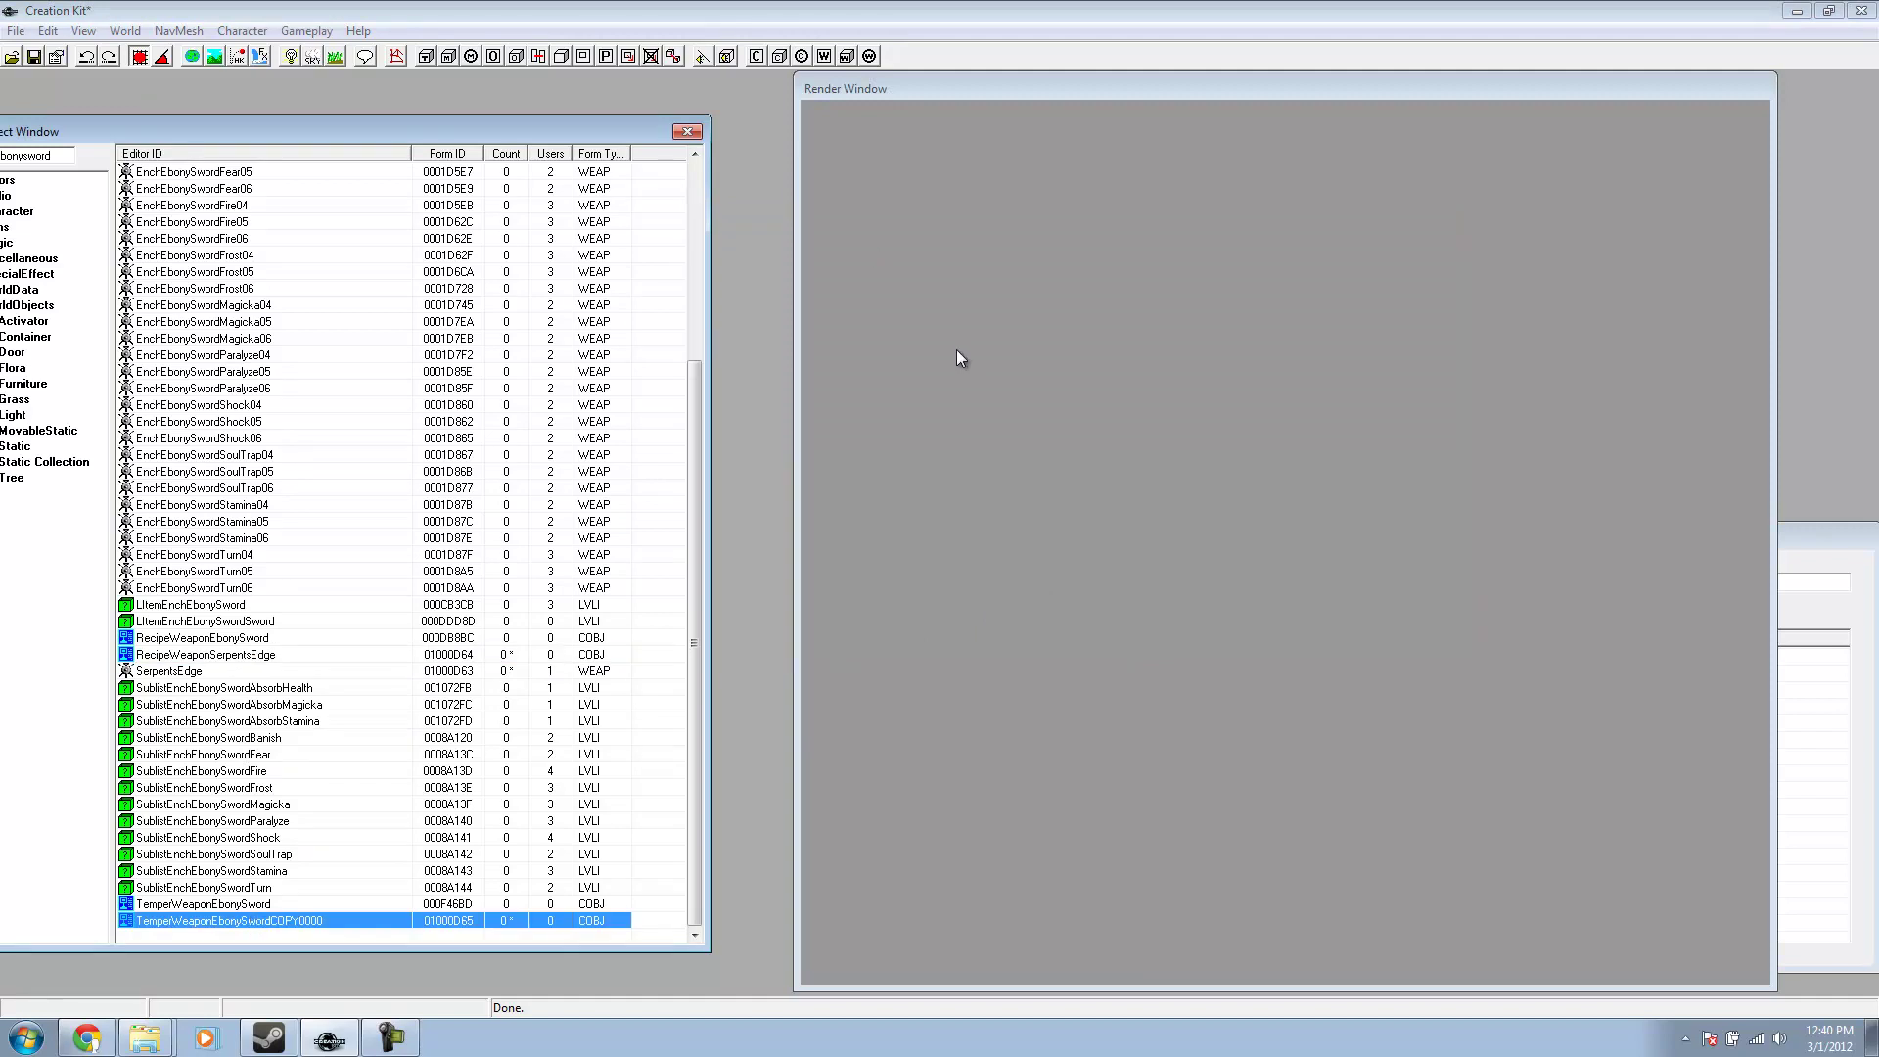
double_click(293, 917)
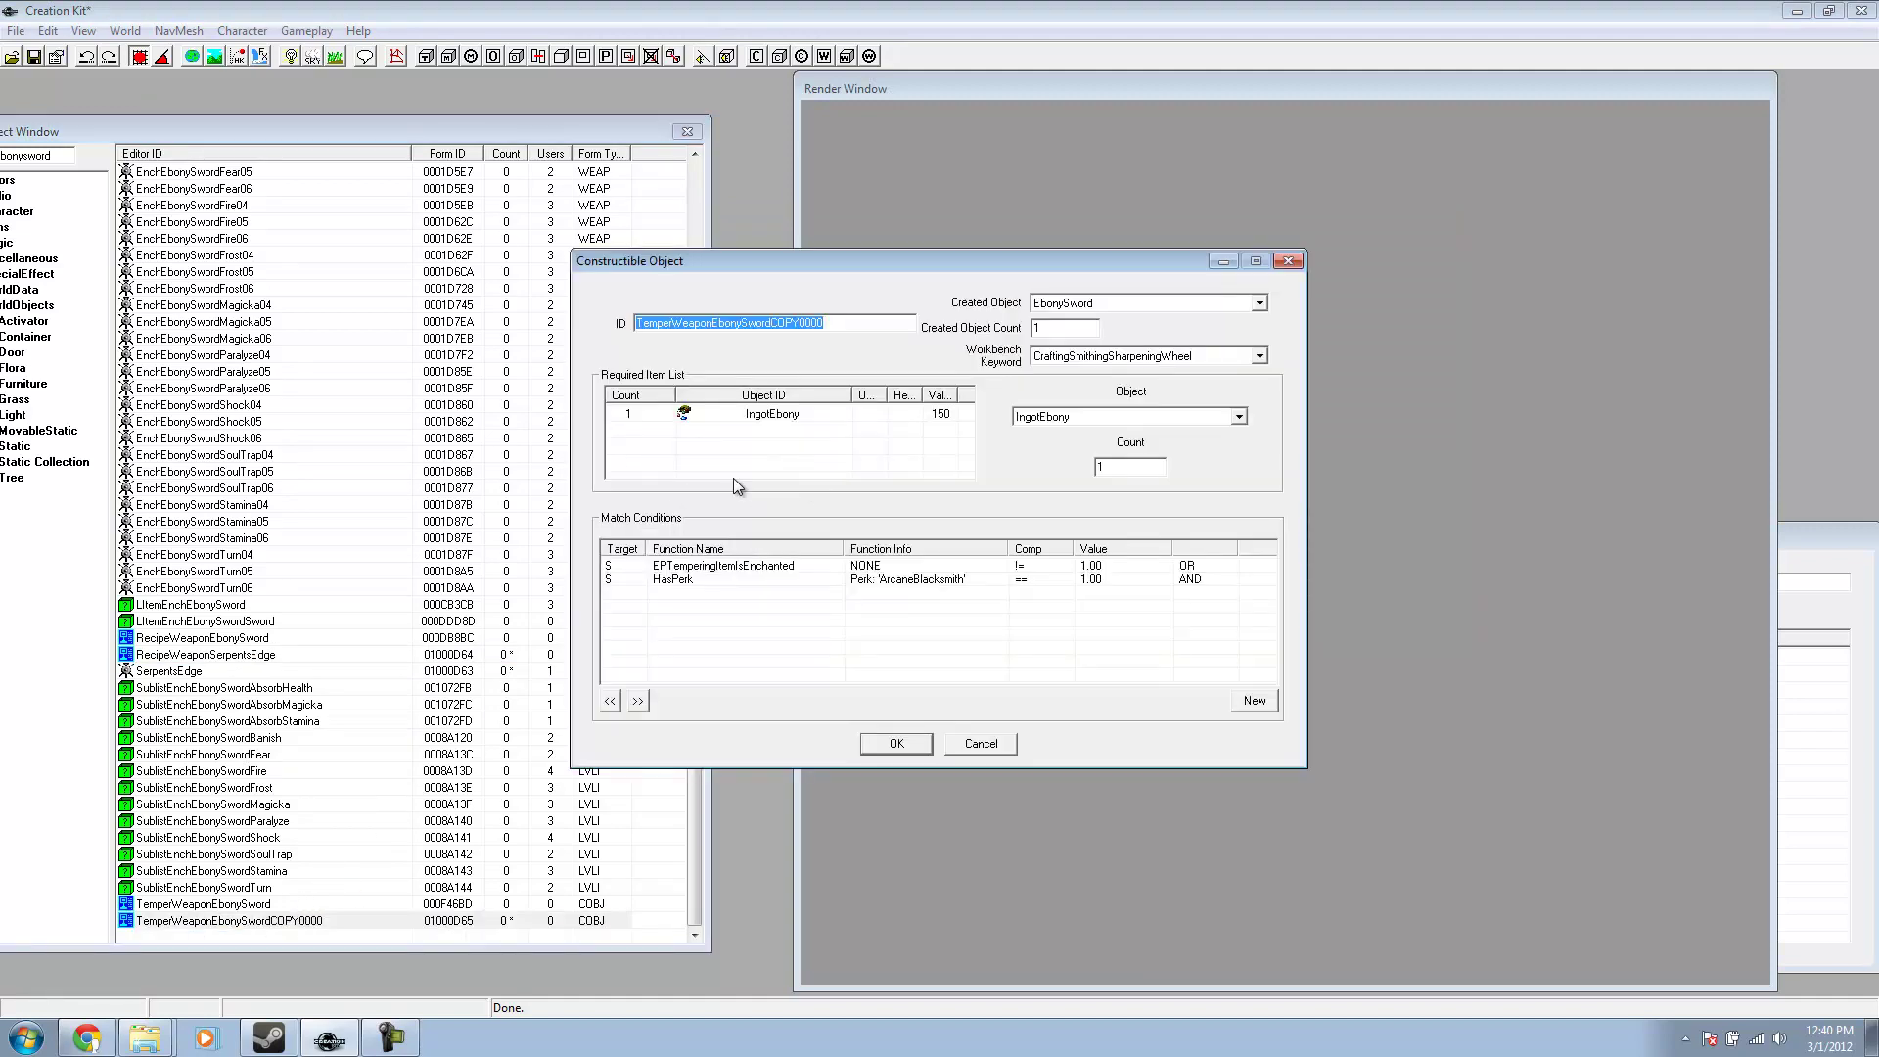
left_click_drag(825, 323, 715, 322)
type("SerpentsEdge")
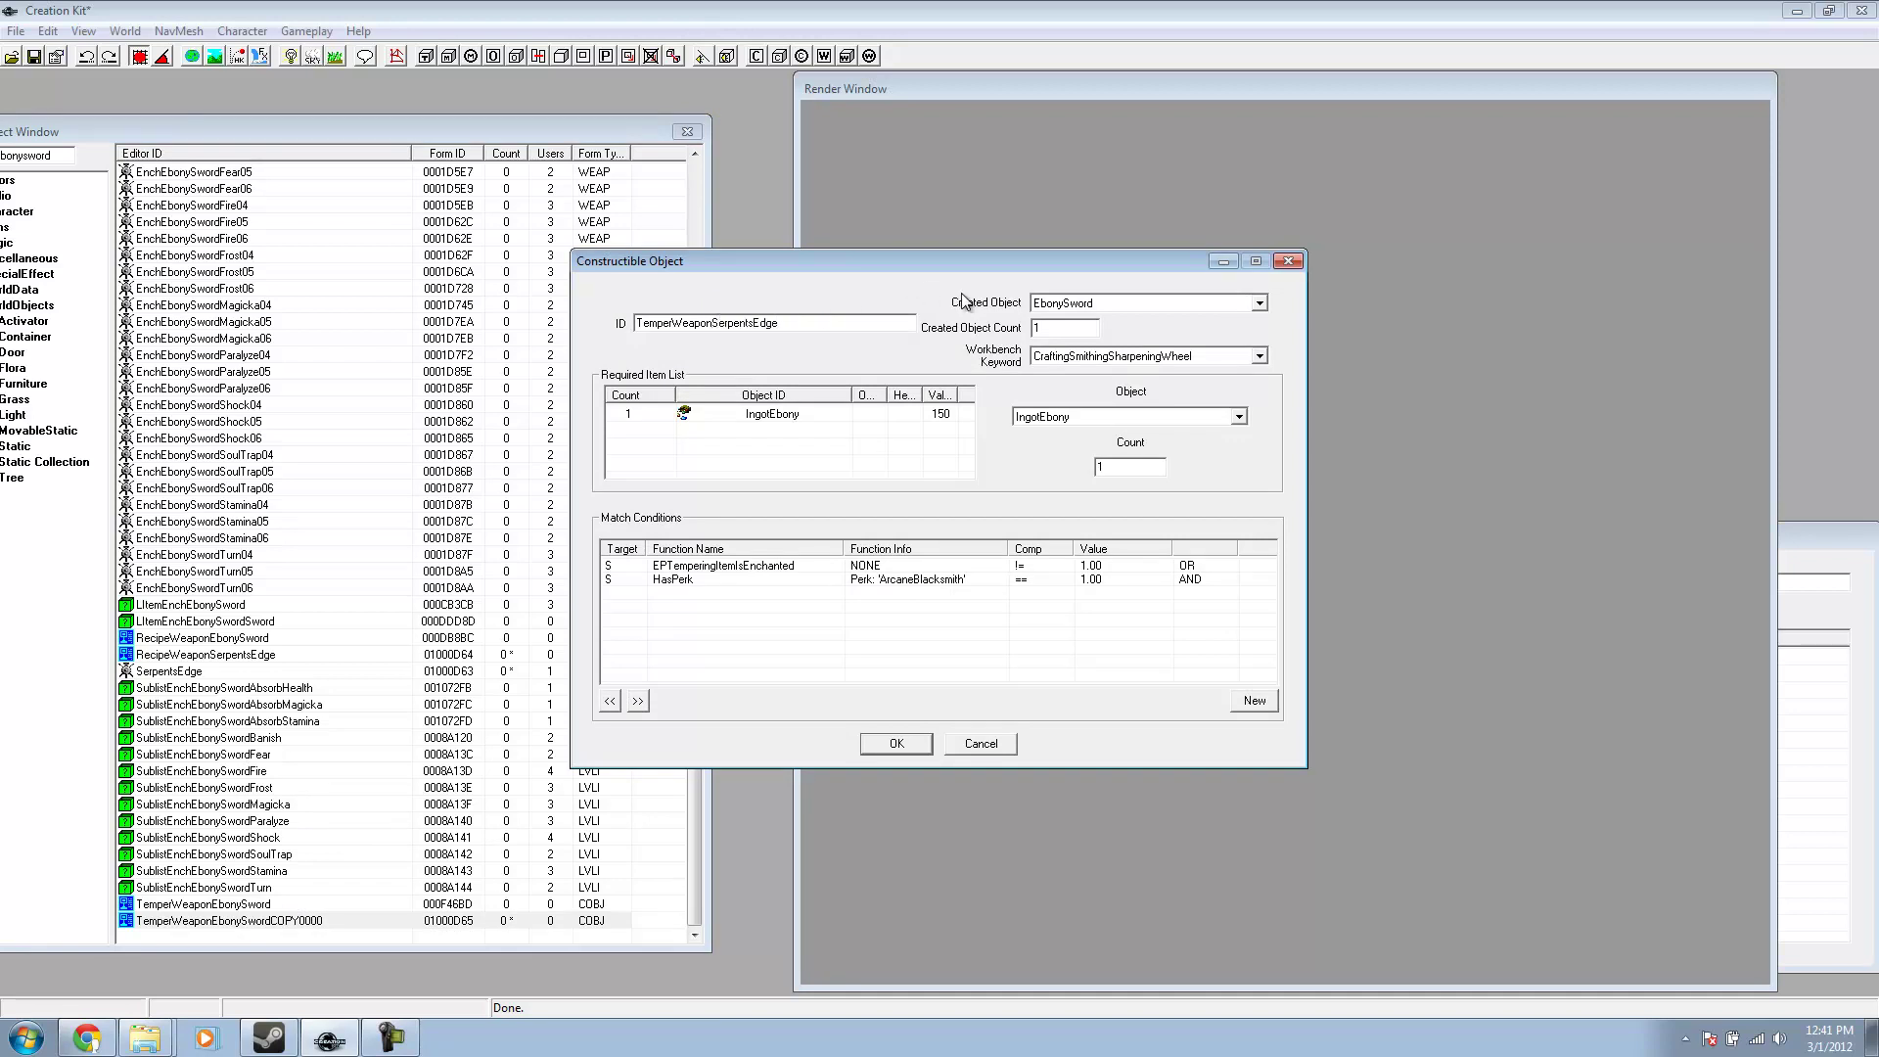
- Set the temper record's created object to SerpentsEdge and save it by renaming the existing form, without creating a new one
left_click(1076, 303)
type("SerpentsEdge")
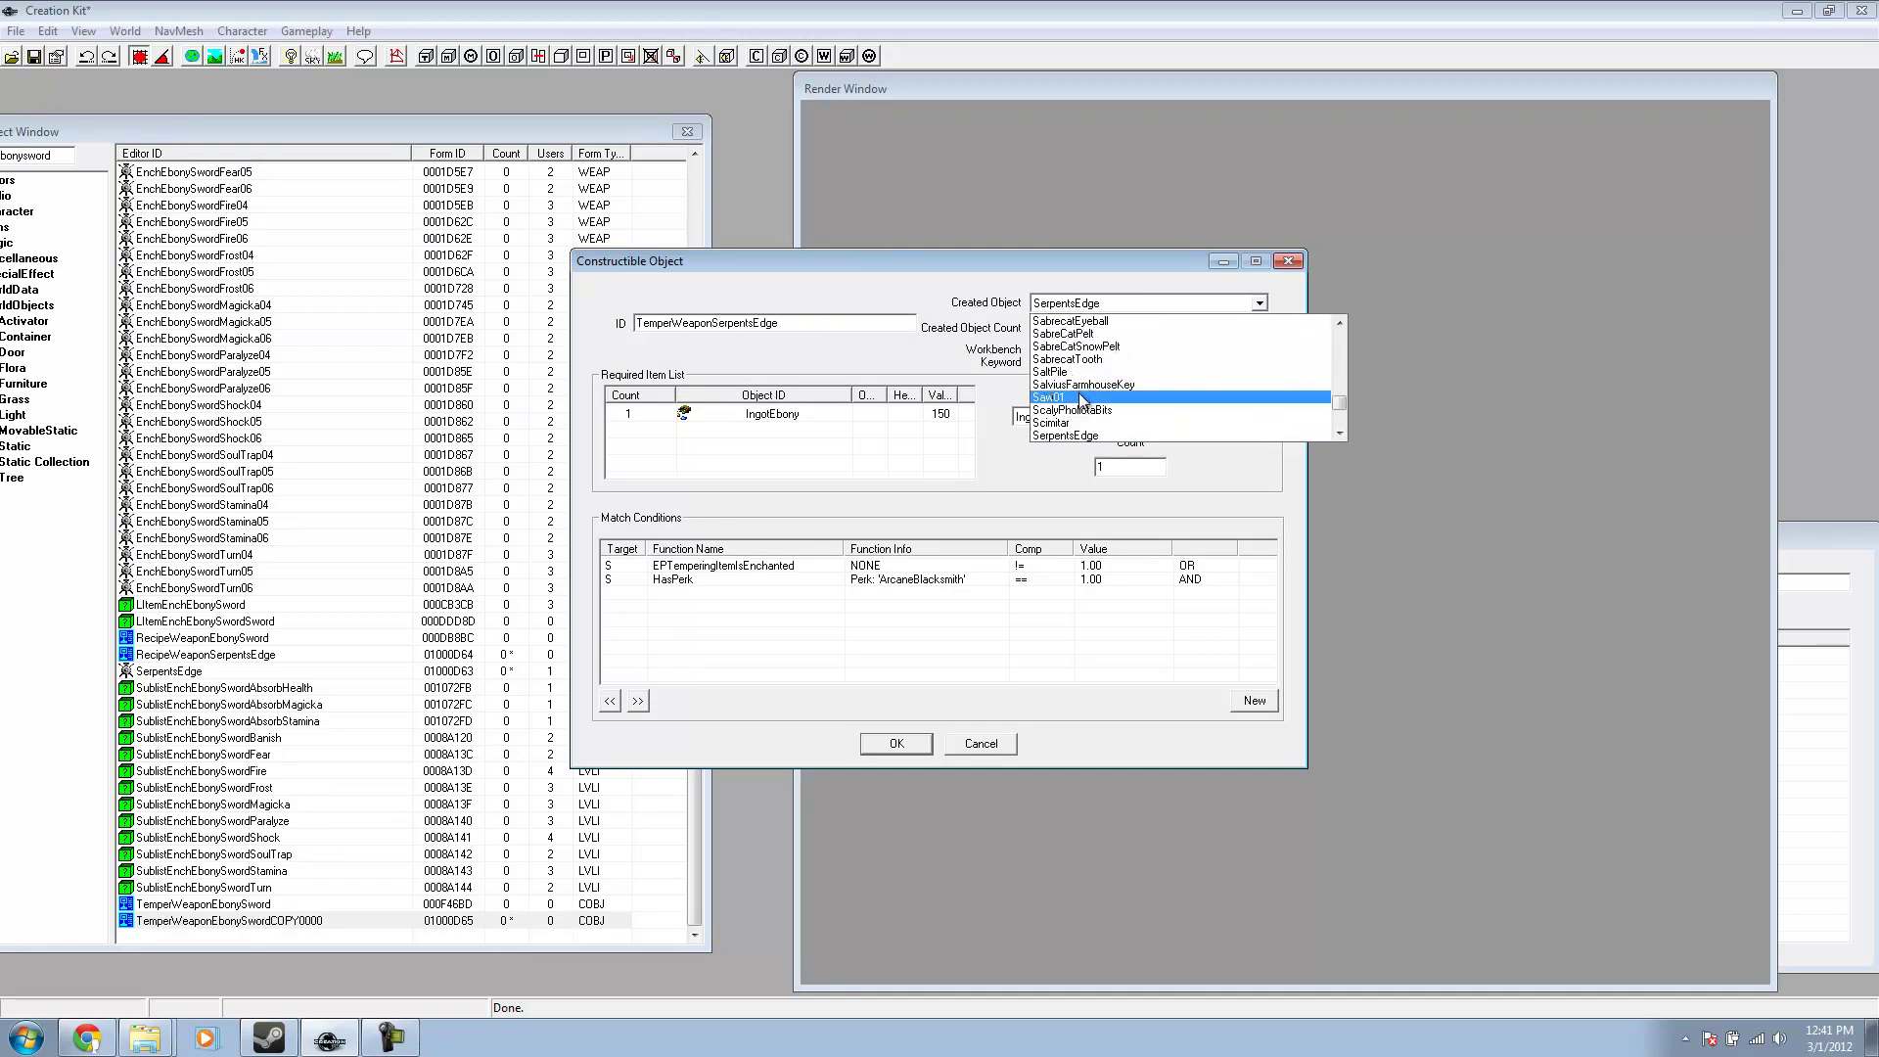
left_click(1076, 434)
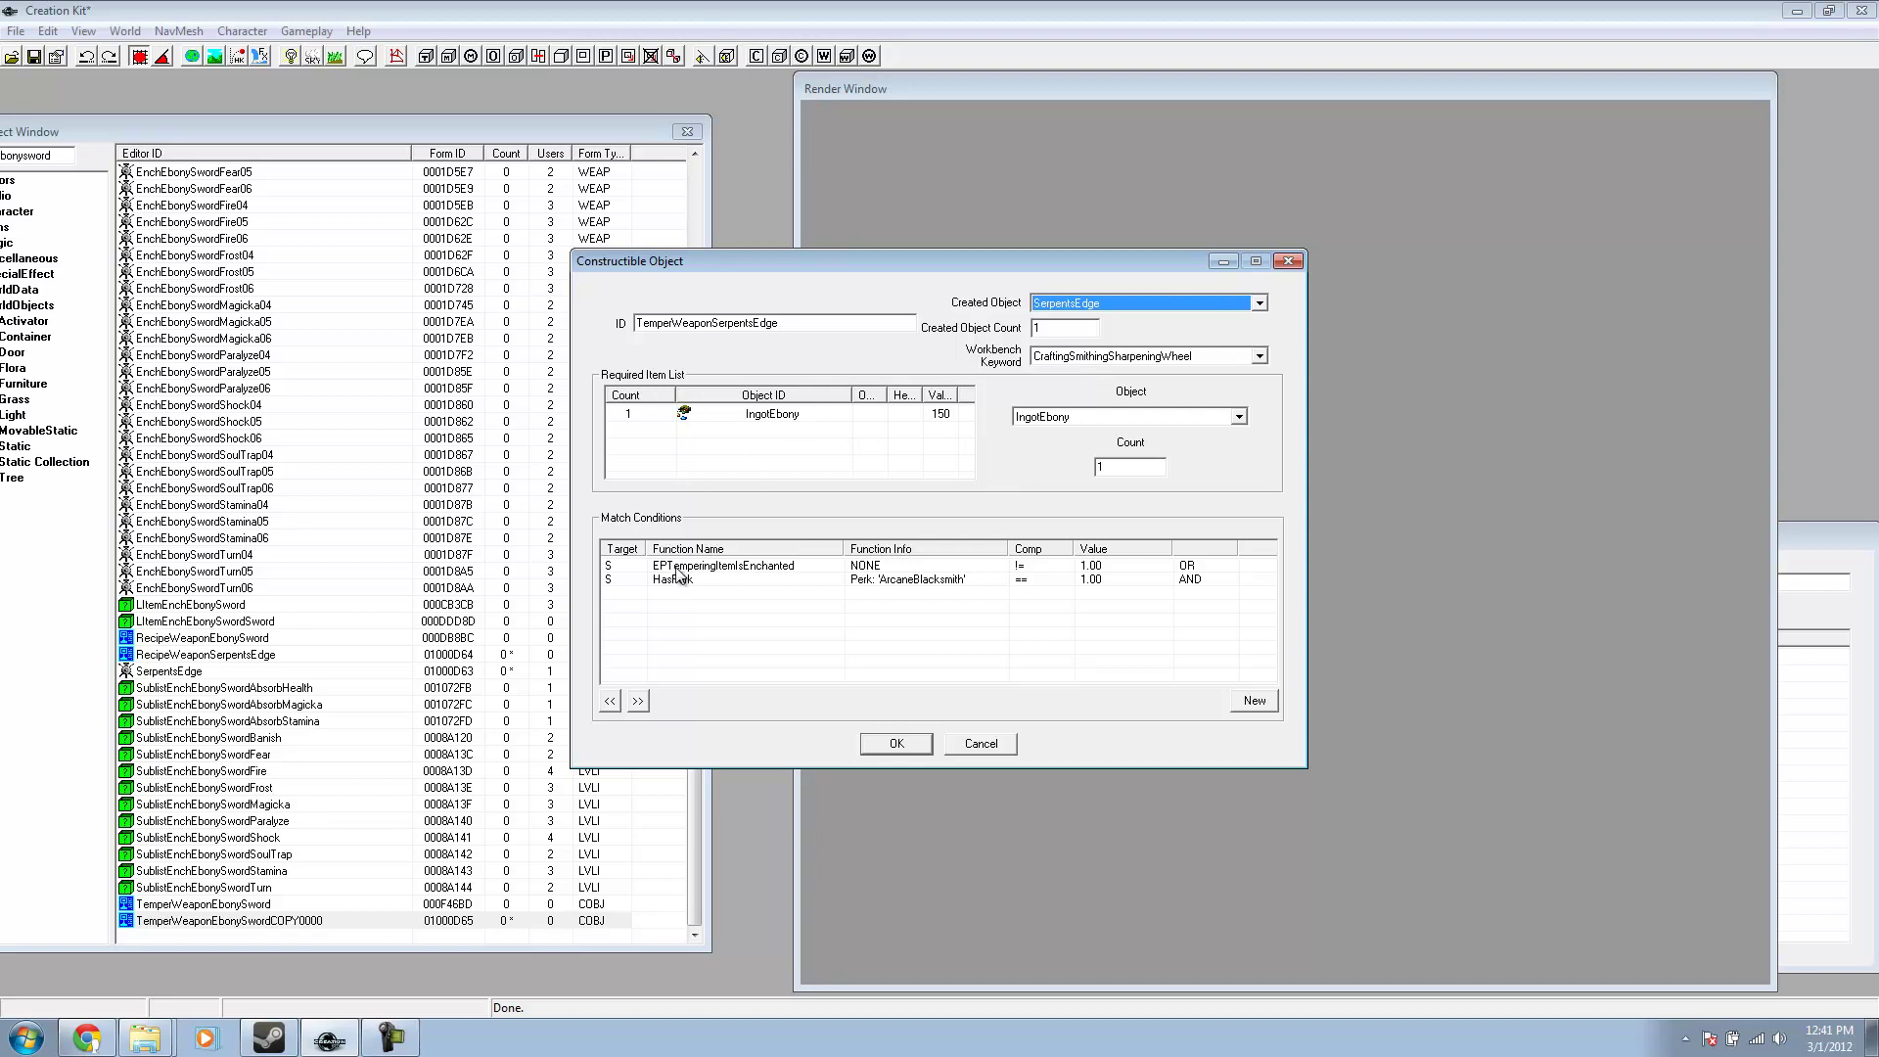
left_click(893, 748)
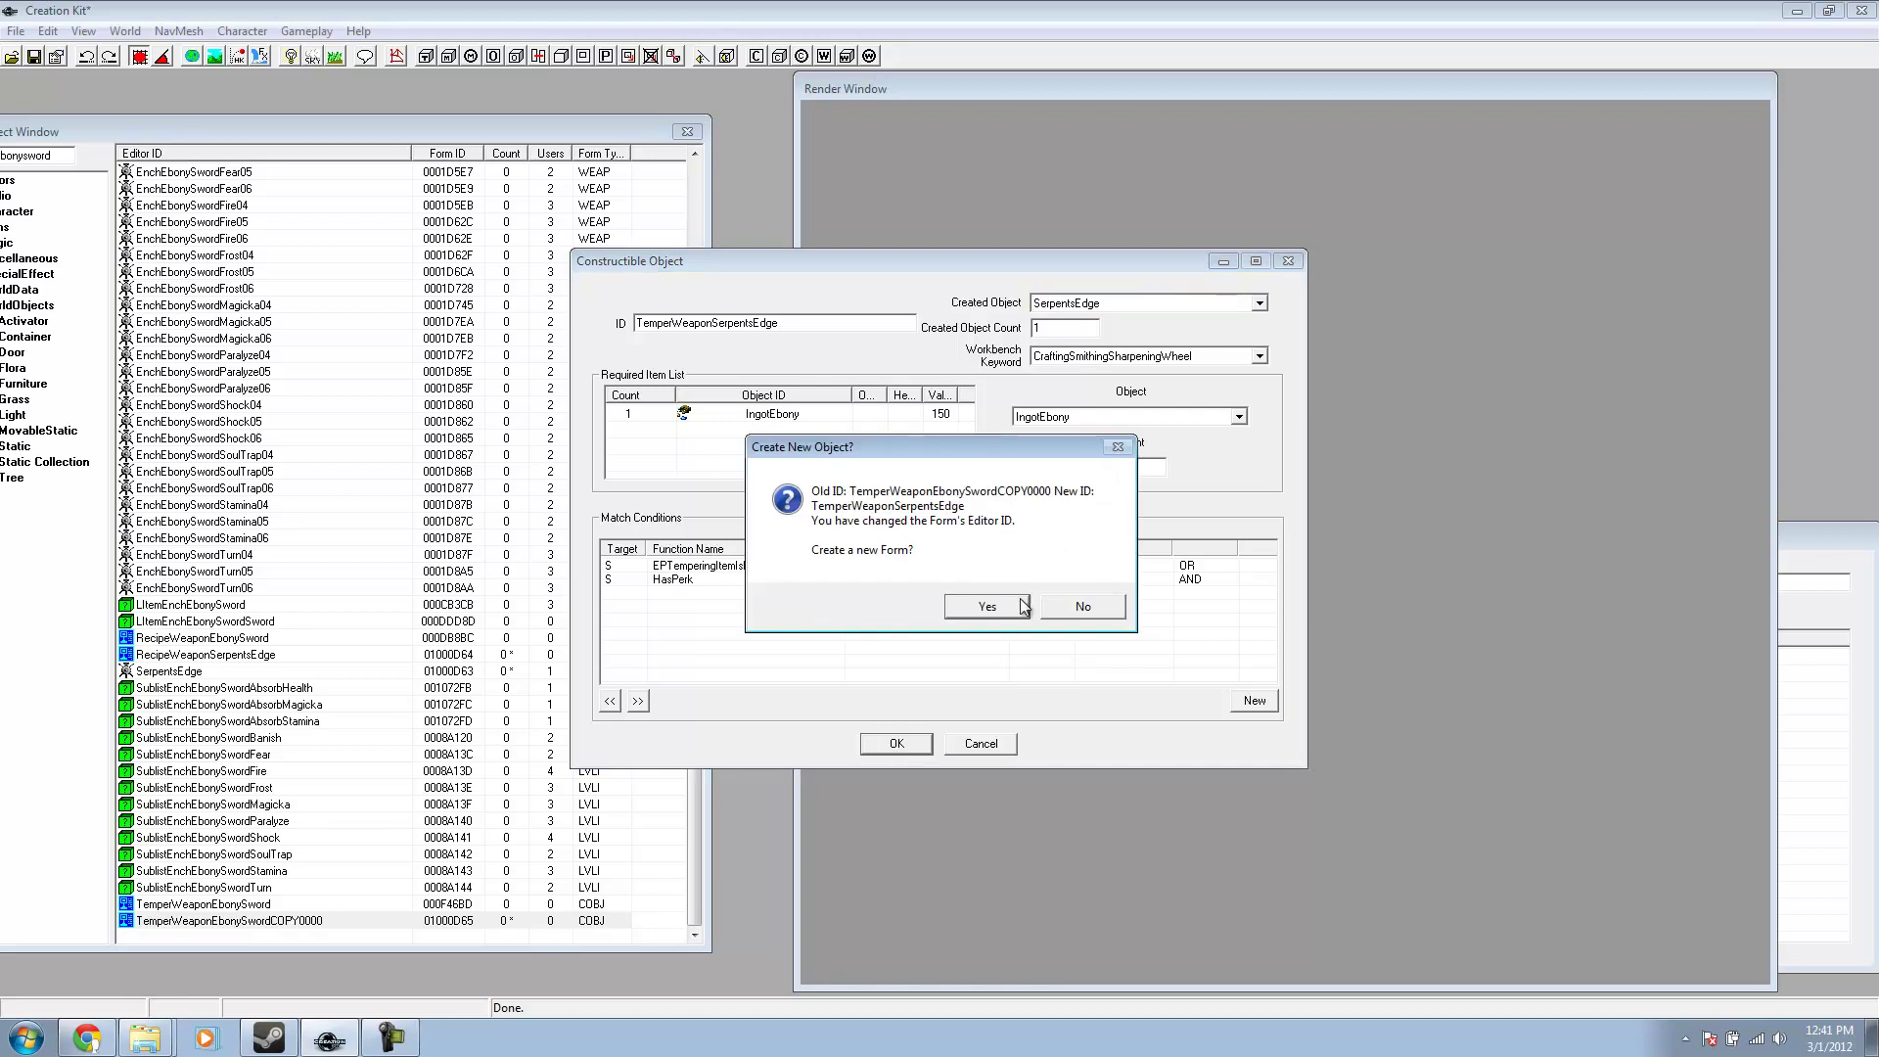
left_click(1081, 607)
left_click(1005, 585)
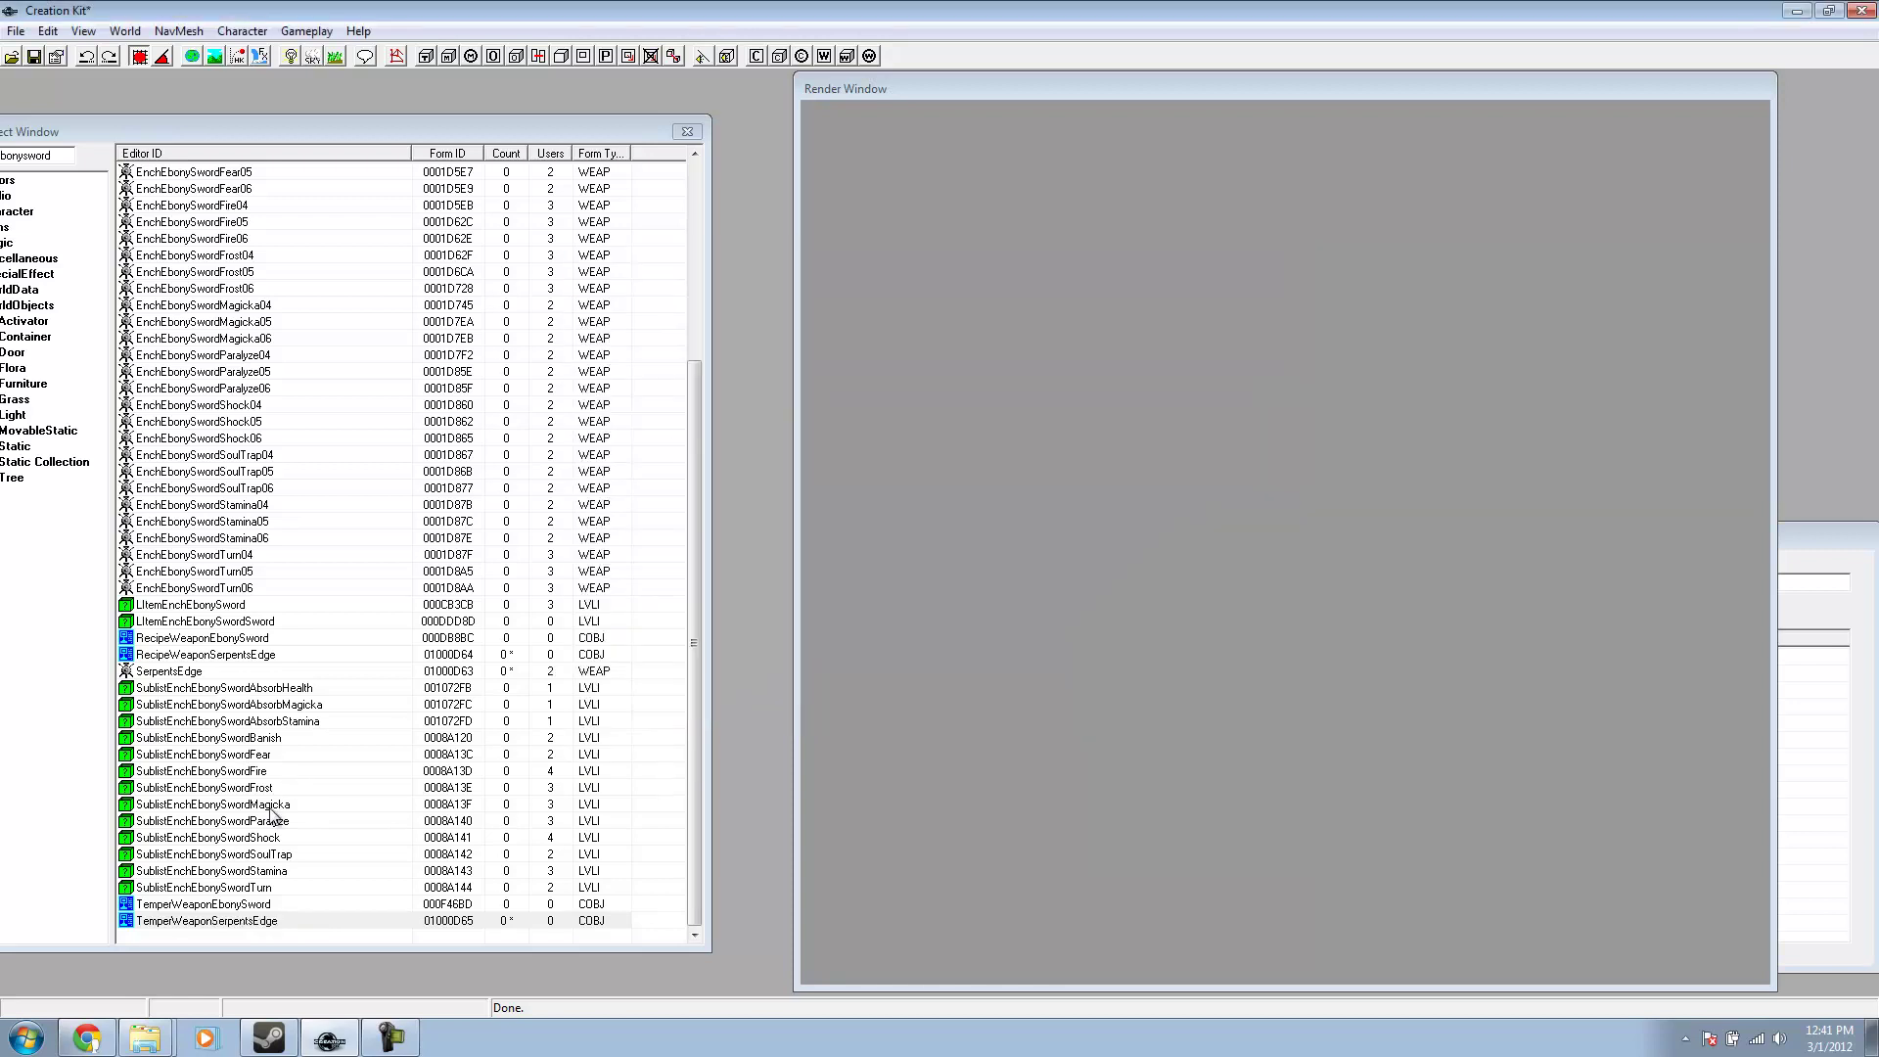
- Move the Object Window fully into view and enlarge it over the Render Window
left_click(223, 871)
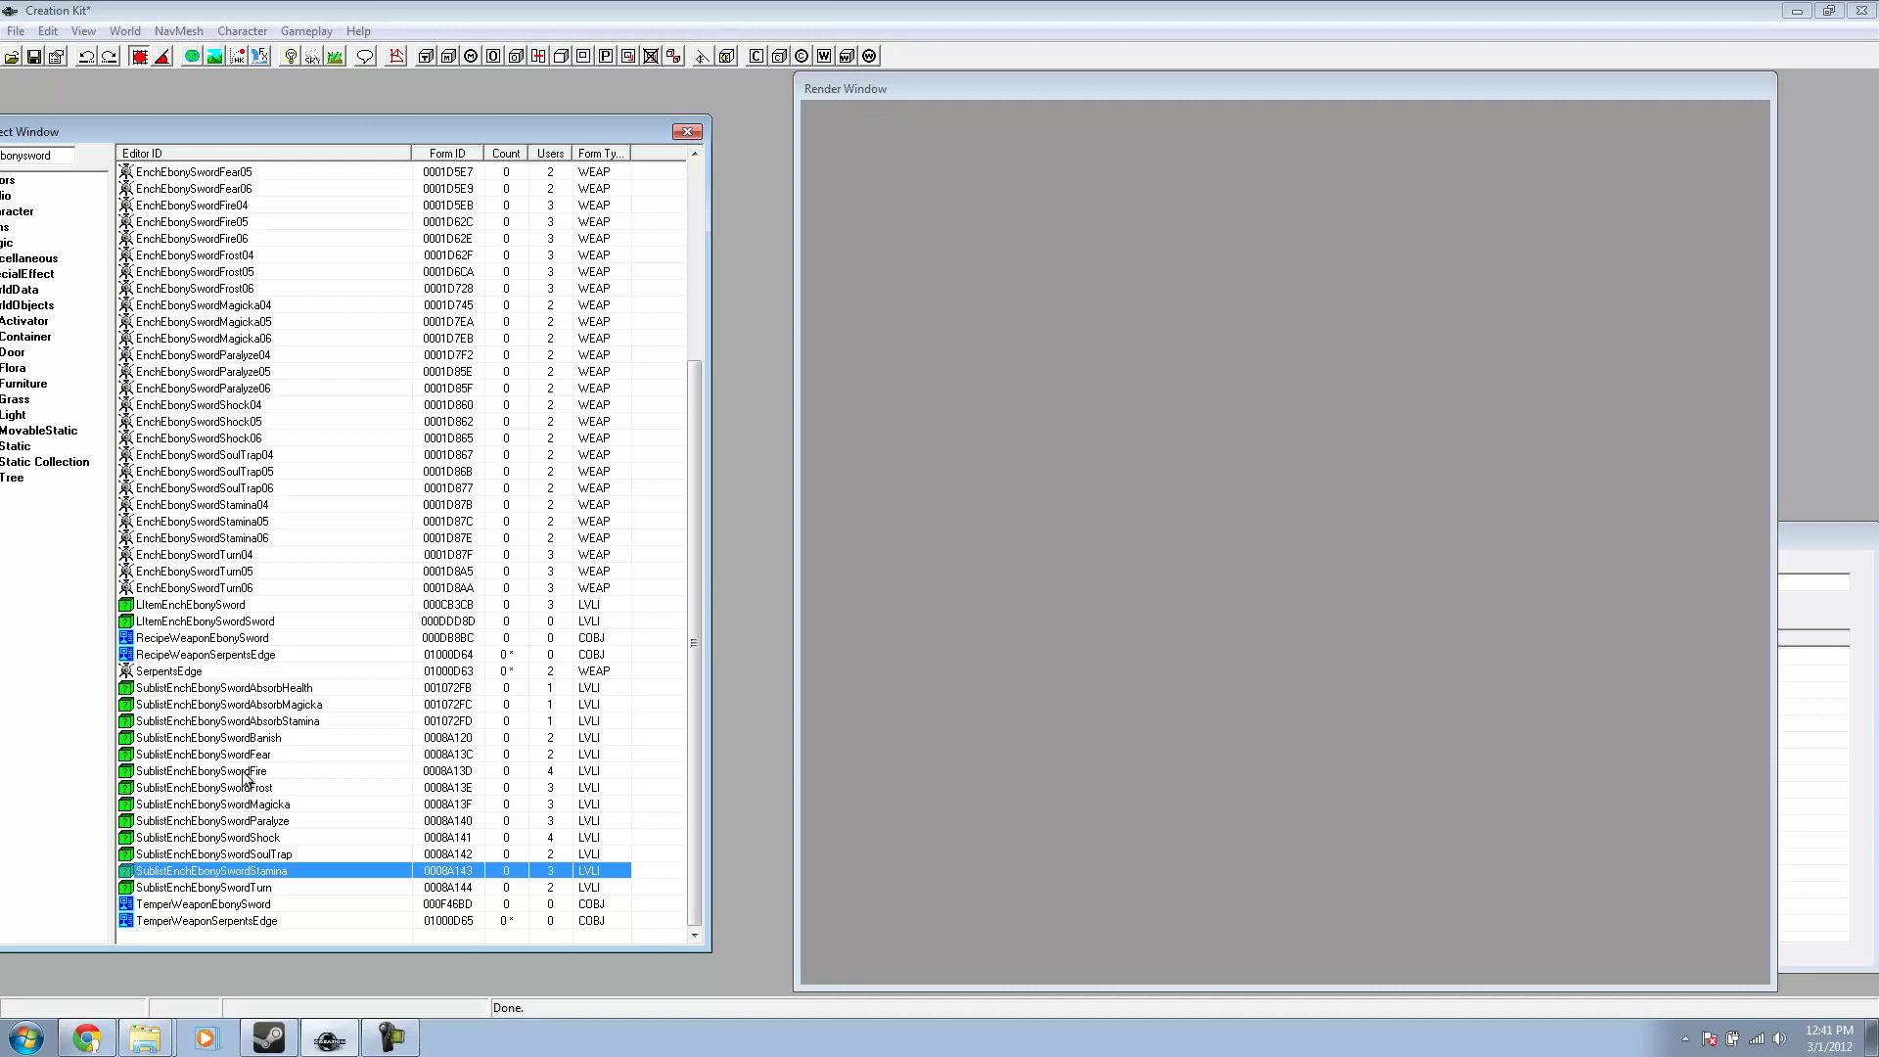
scroll(239, 788, "up", 5)
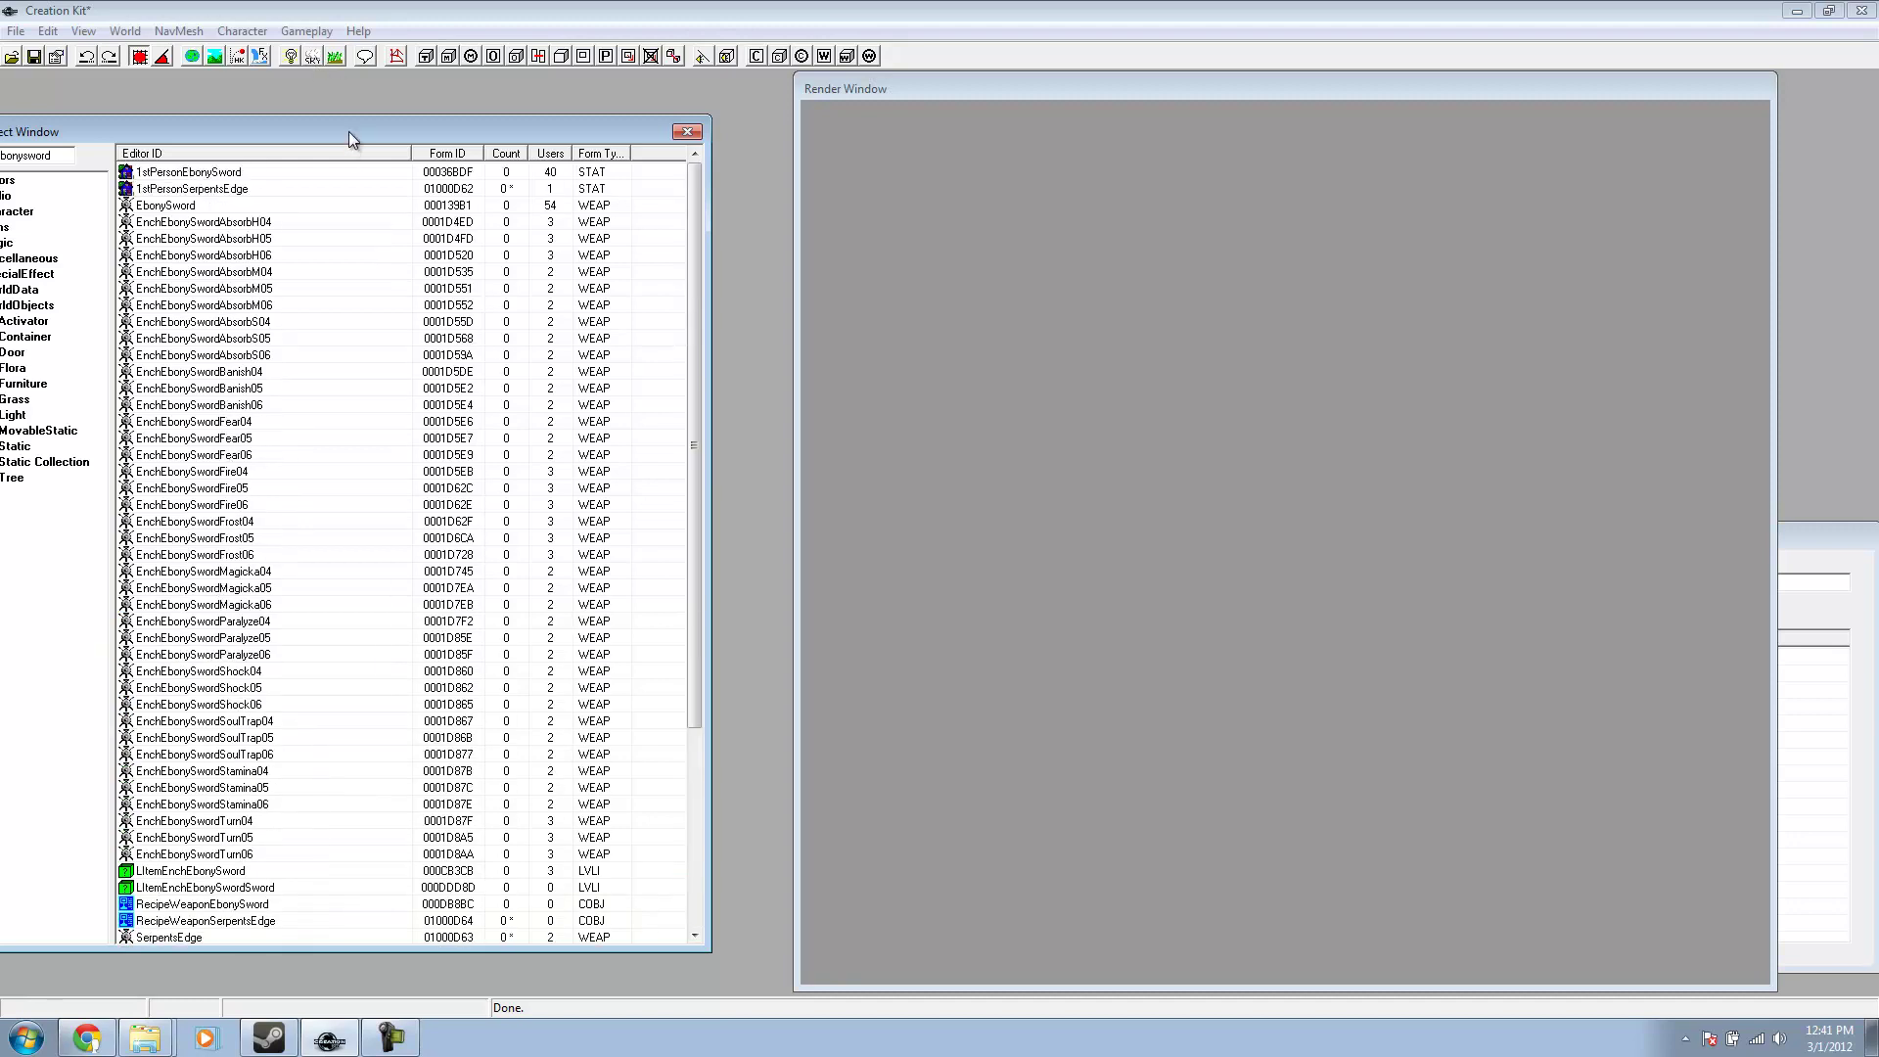
left_click_drag(349, 131, 430, 100)
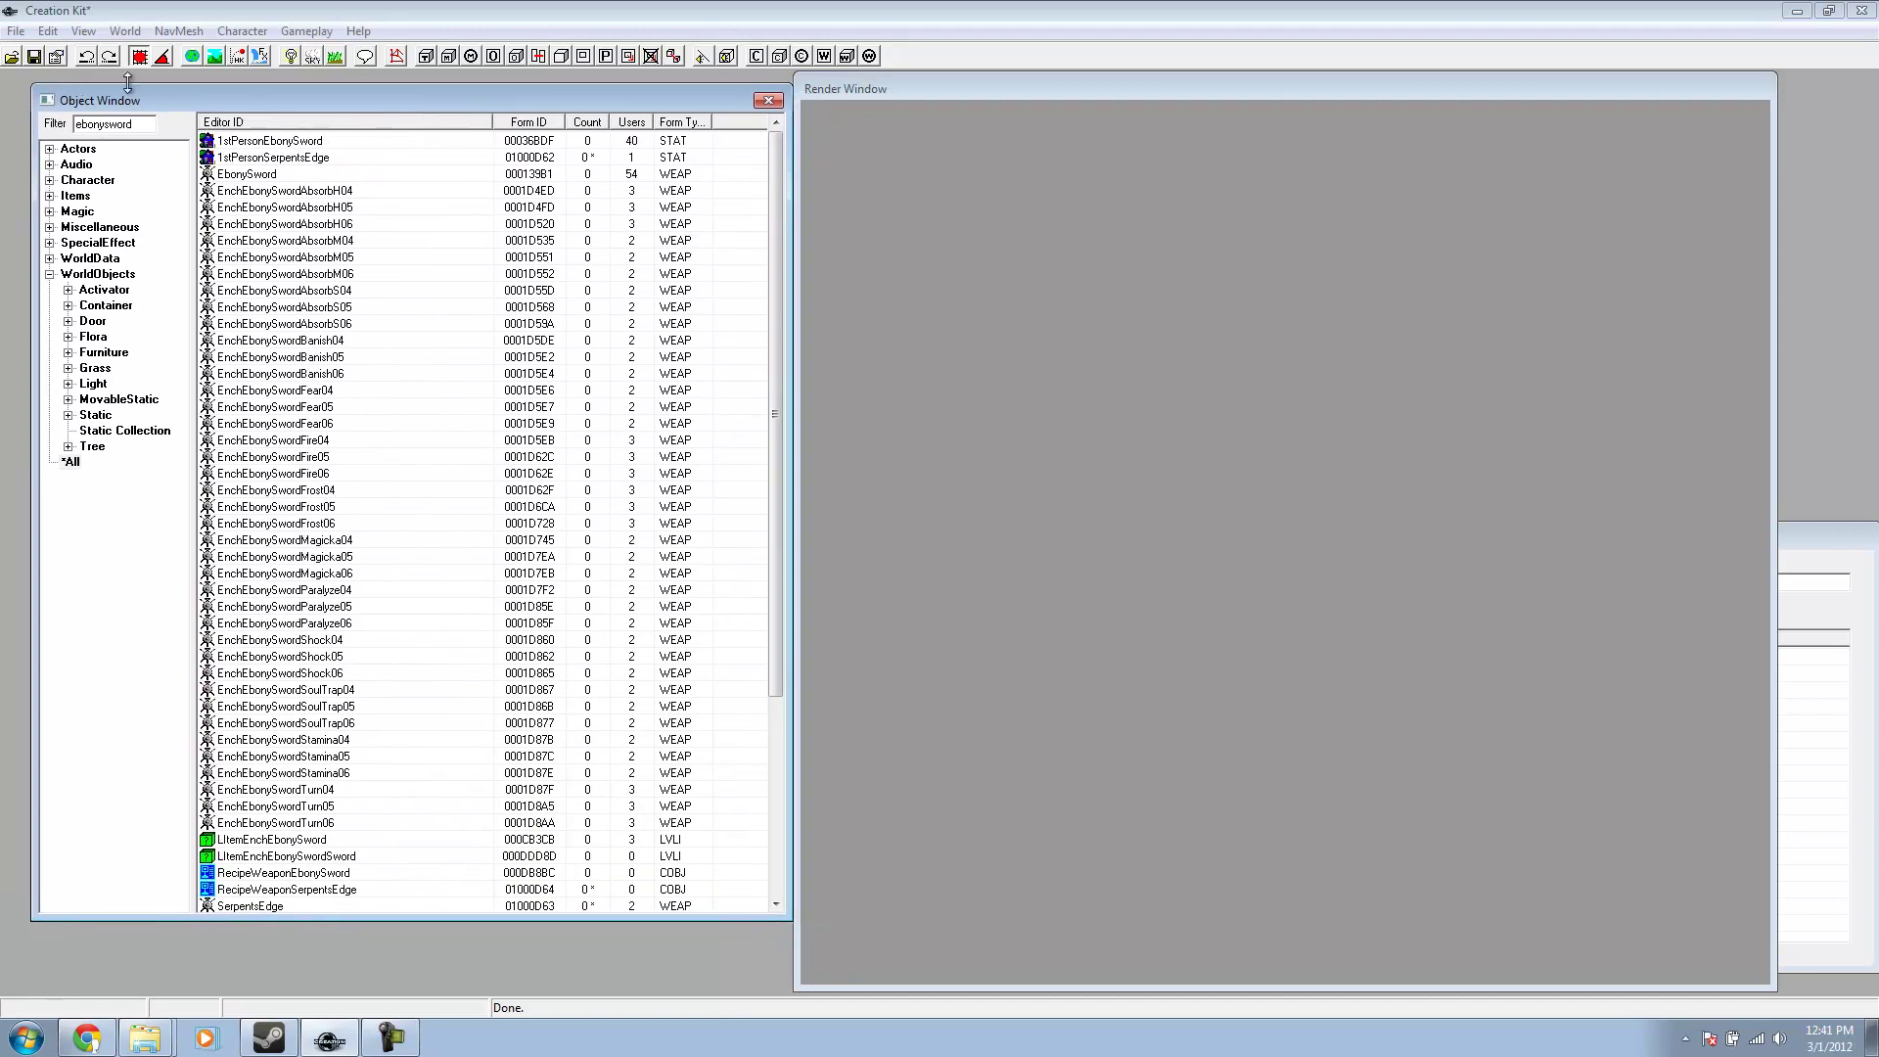
left_click_drag(129, 96, 106, 94)
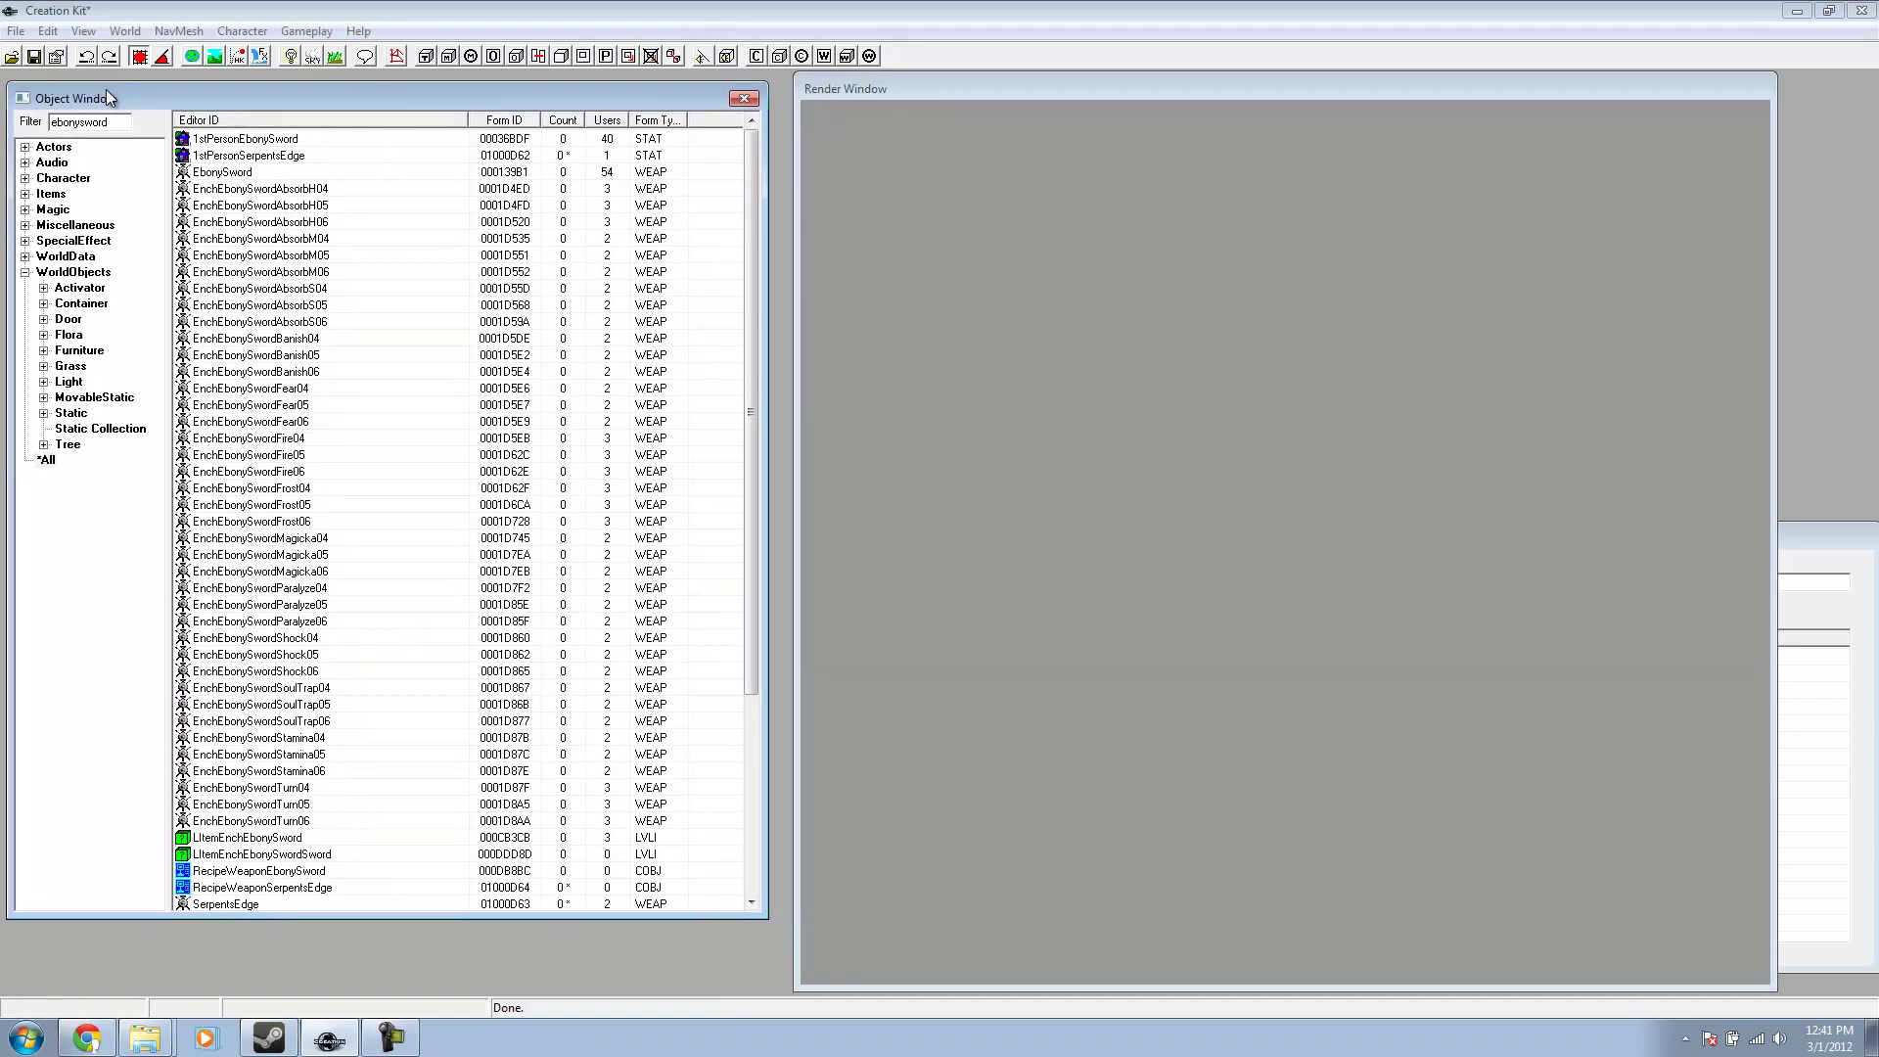
left_click(251, 174)
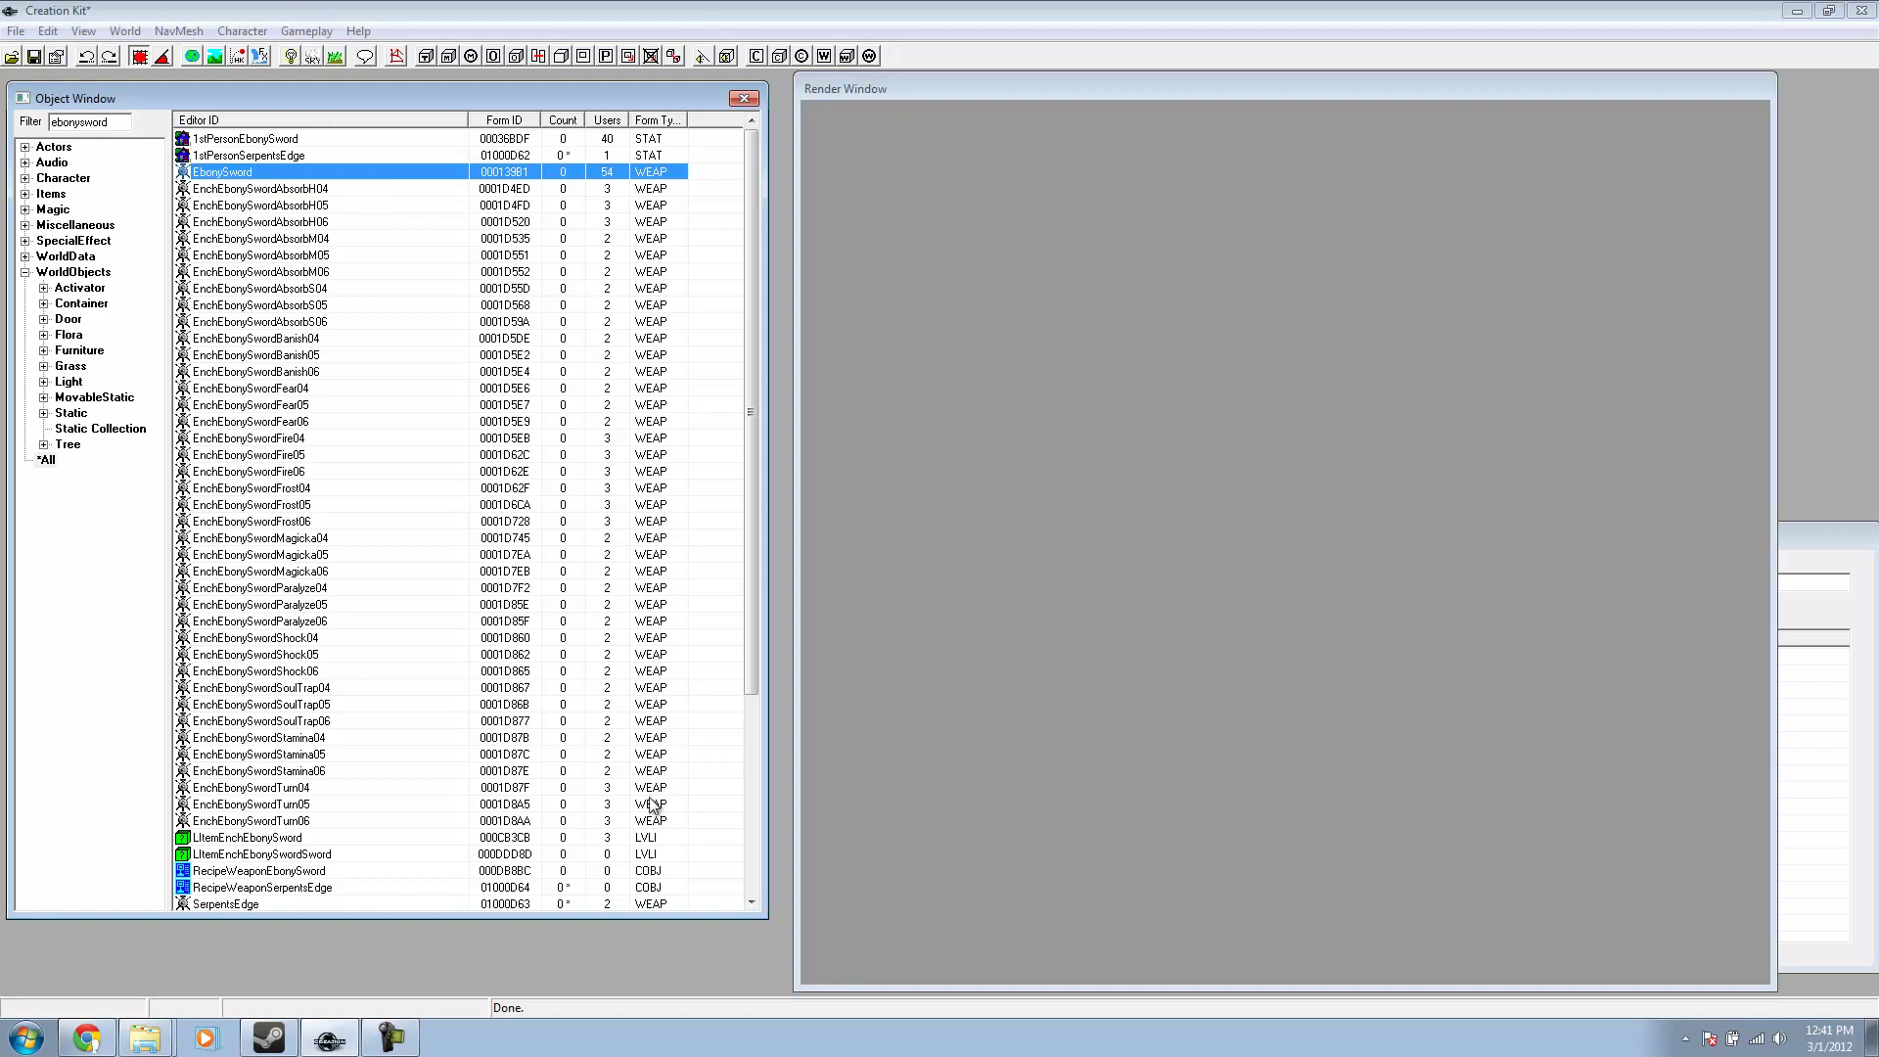
left_click_drag(767, 917, 1160, 968)
- Locate the SerpentsEdge weapon in the record list, widen the Form ID column slightly, and examine the weapon's form ID
left_click(392, 904)
scroll(453, 798, "down", 5)
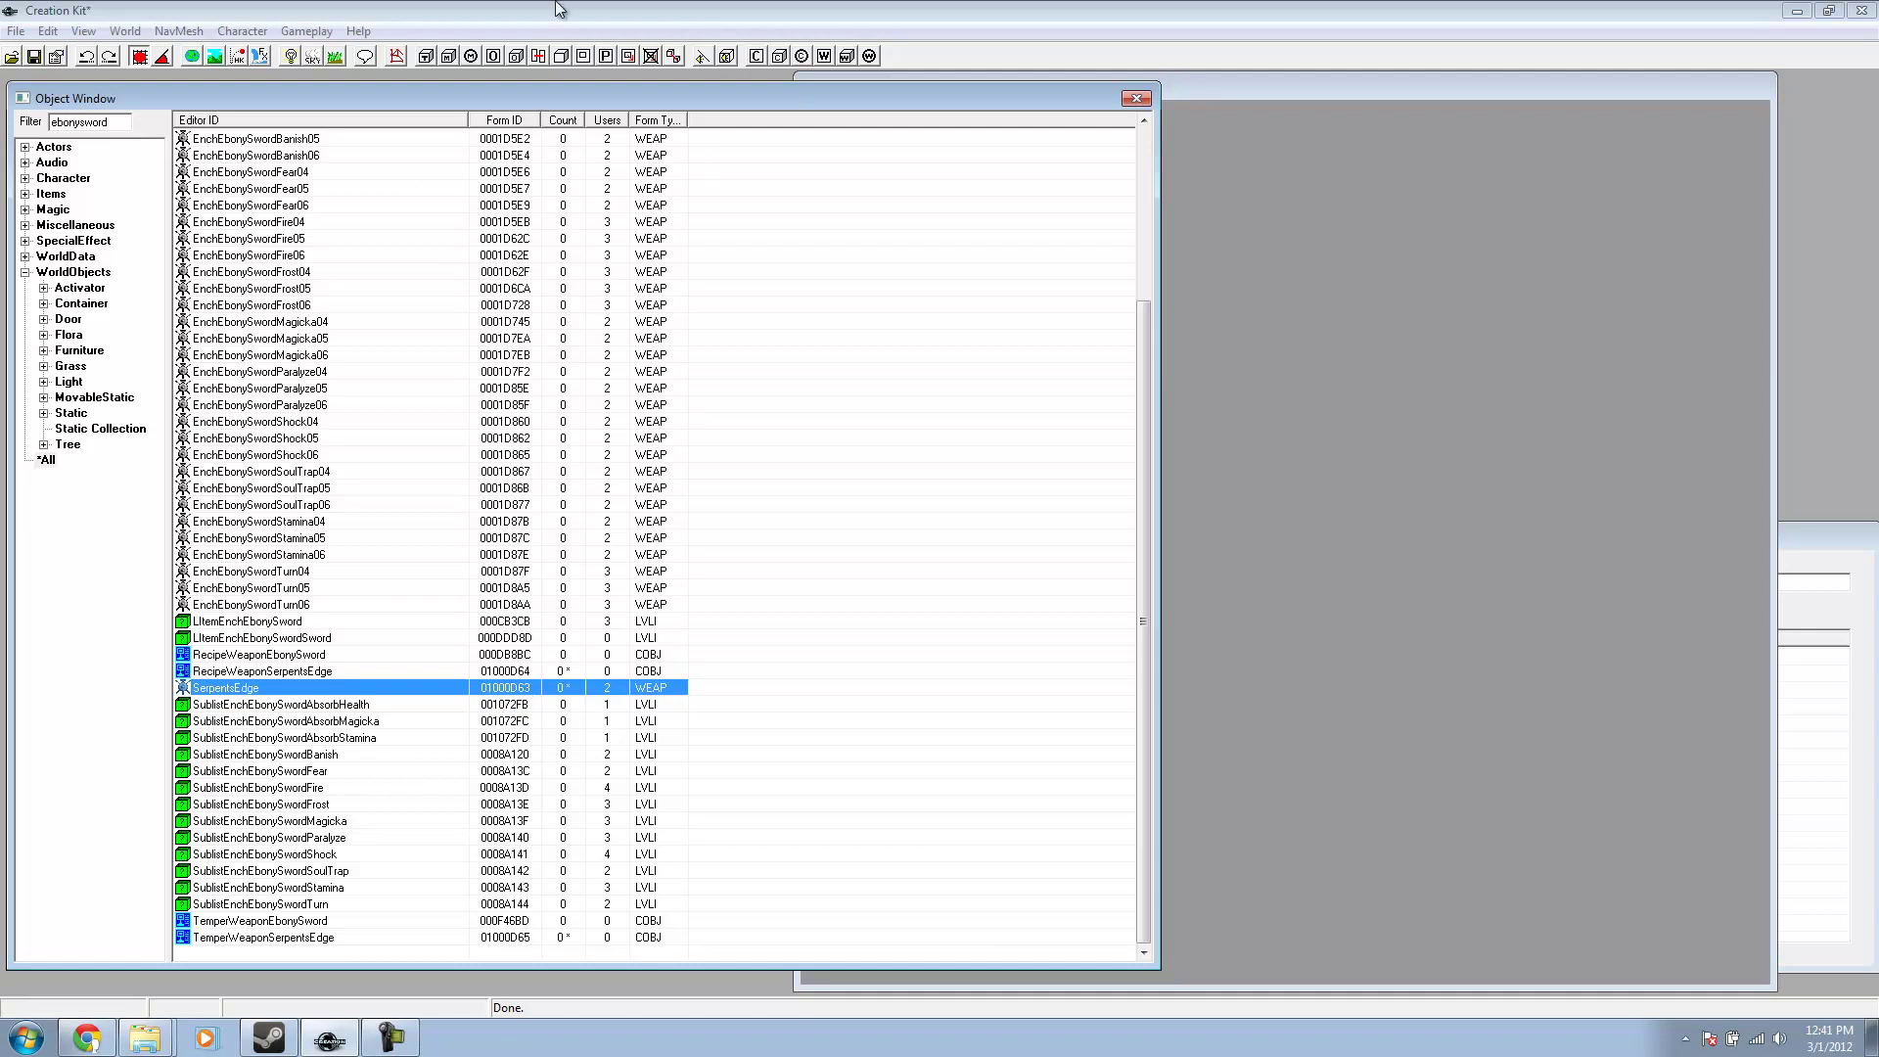
mouse_move(540, 120)
left_mouse_down()
mouse_move(472, 125)
mouse_move(548, 121)
left_mouse_up()
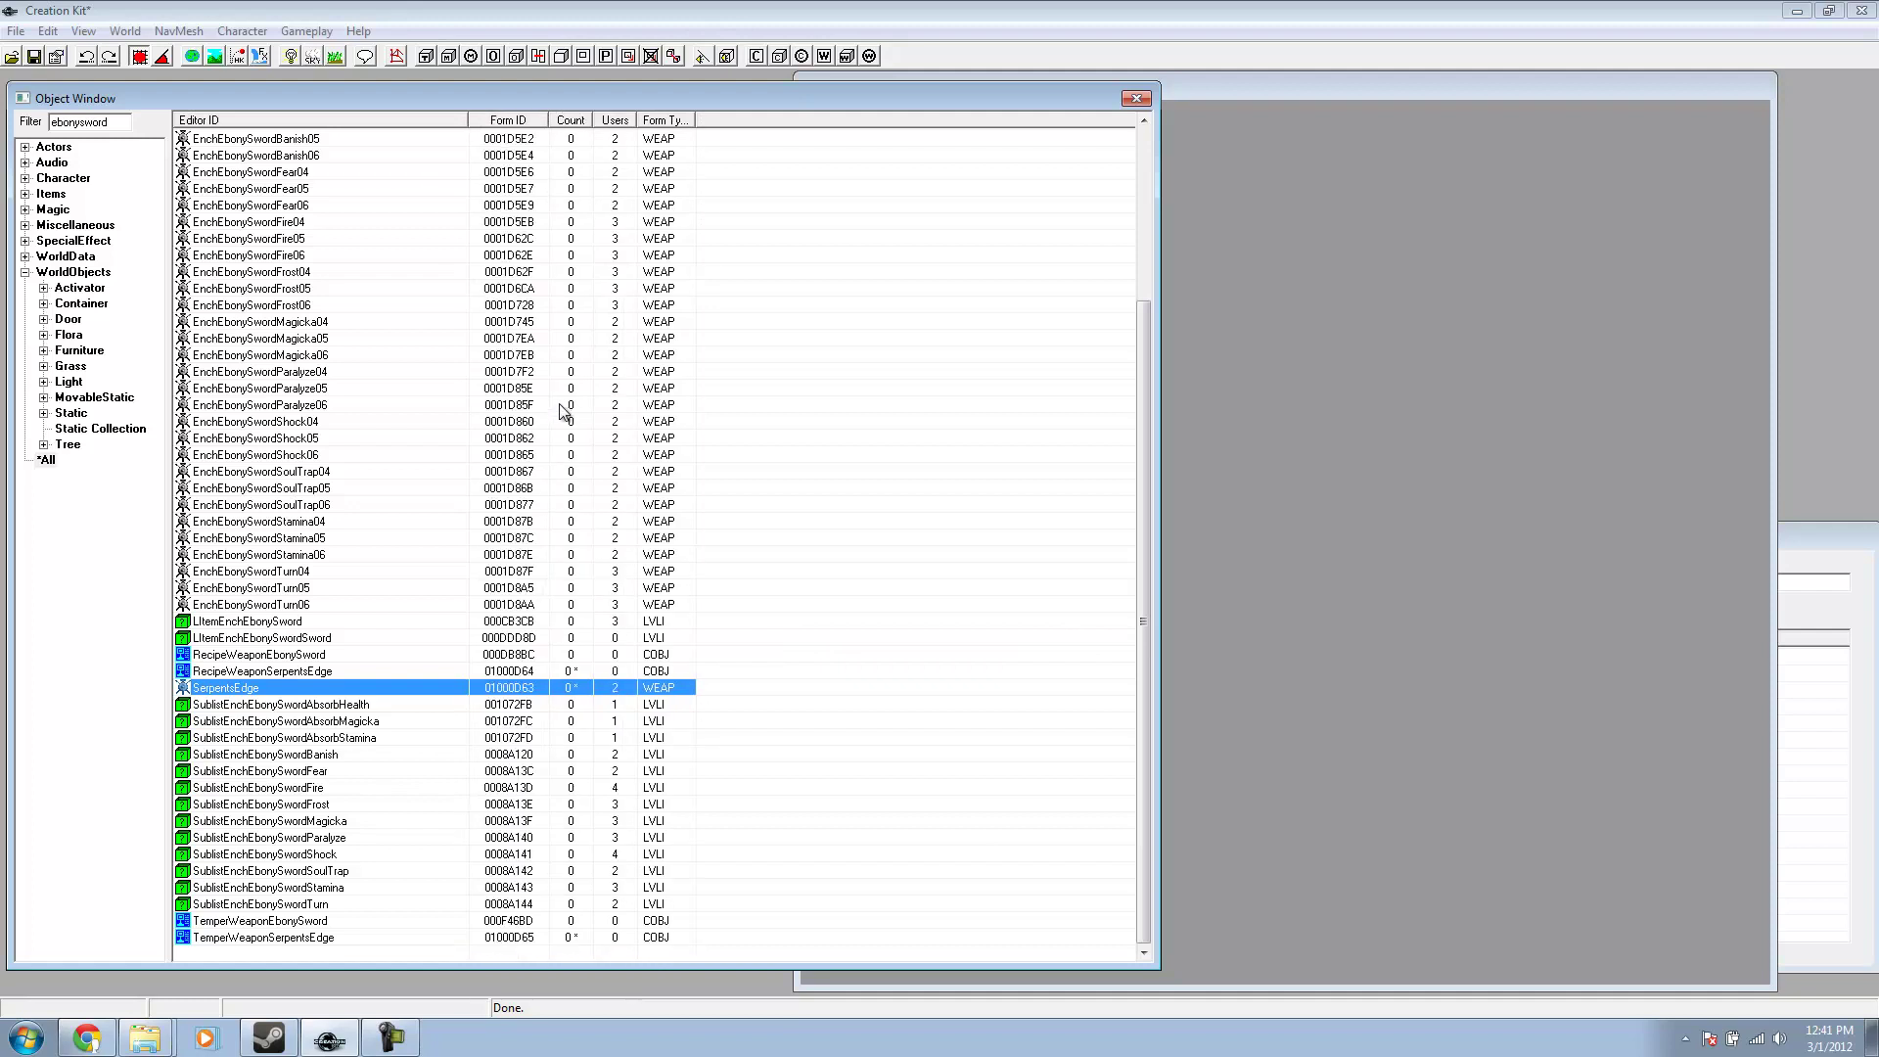
left_click(497, 692)
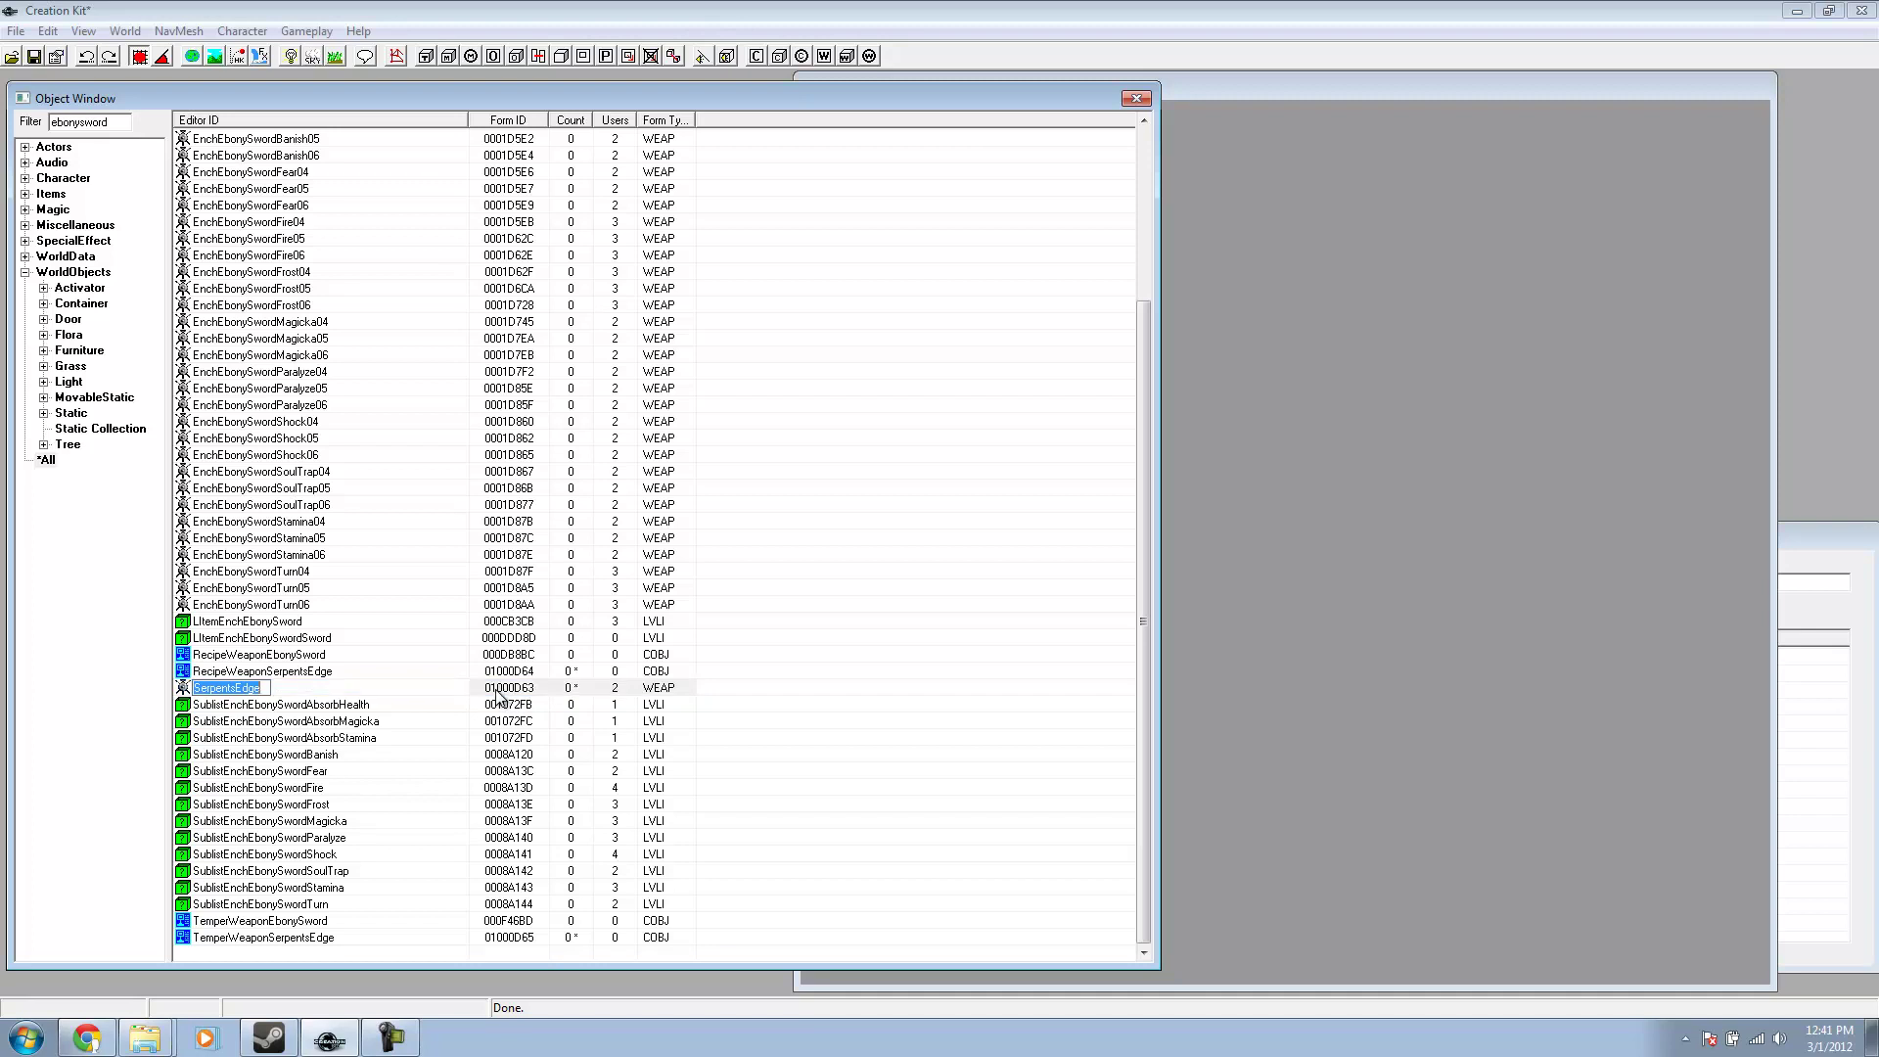
key("Return")
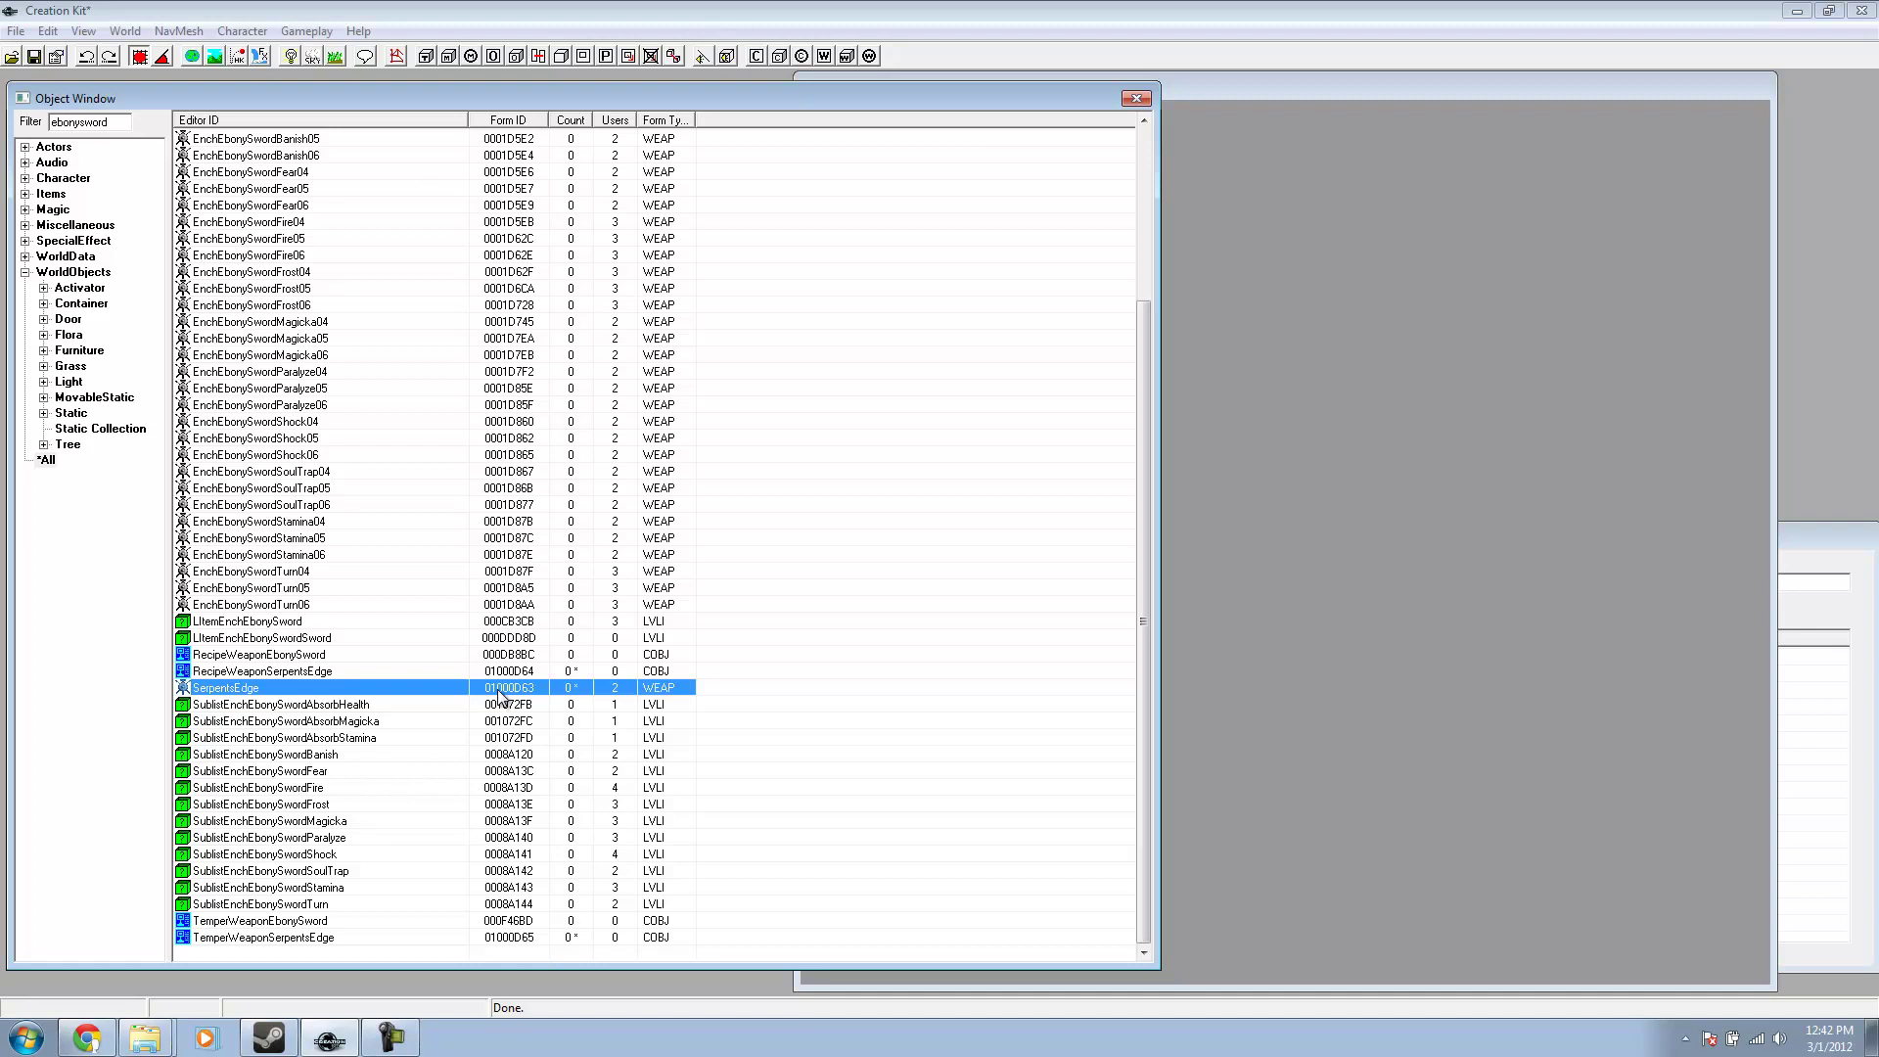
- Start creating an archive for the plugin and move the list of required files over the Object Window
scroll(470, 577, "up", 4)
left_click(10, 10)
left_click(47, 8)
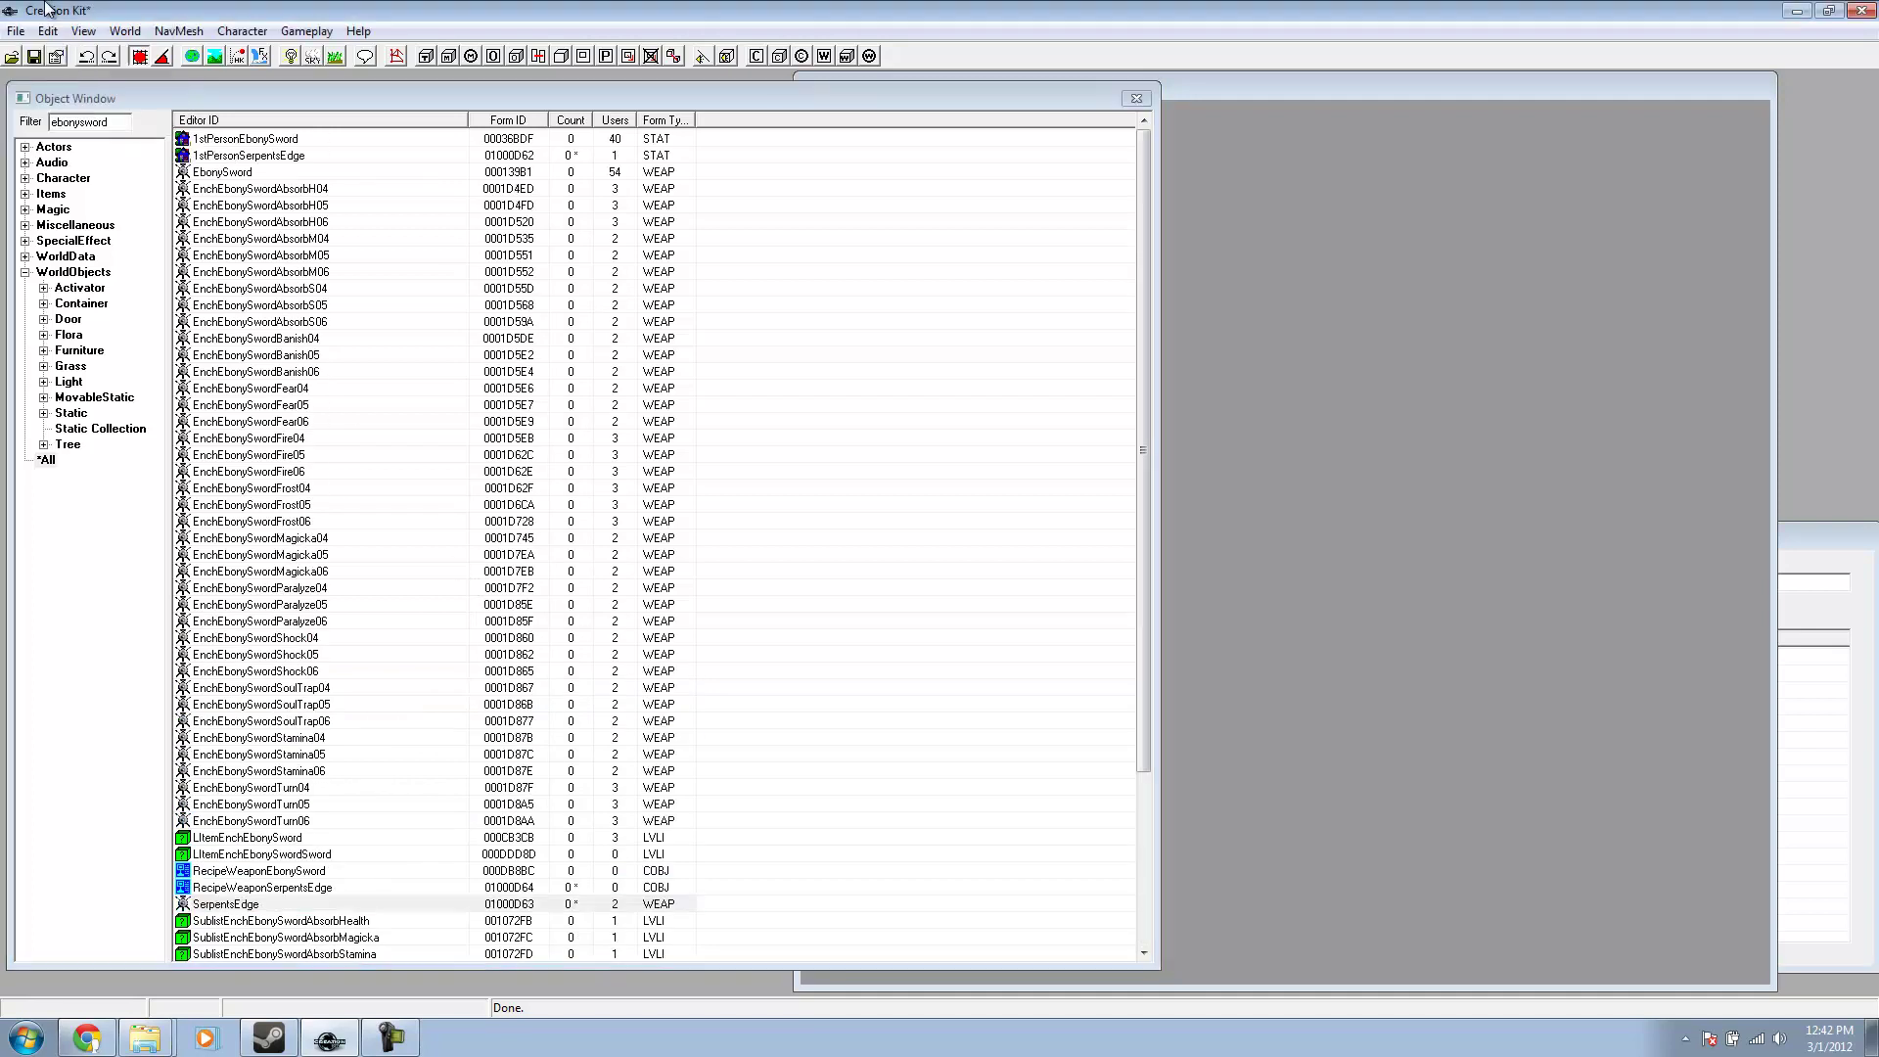
left_click(16, 30)
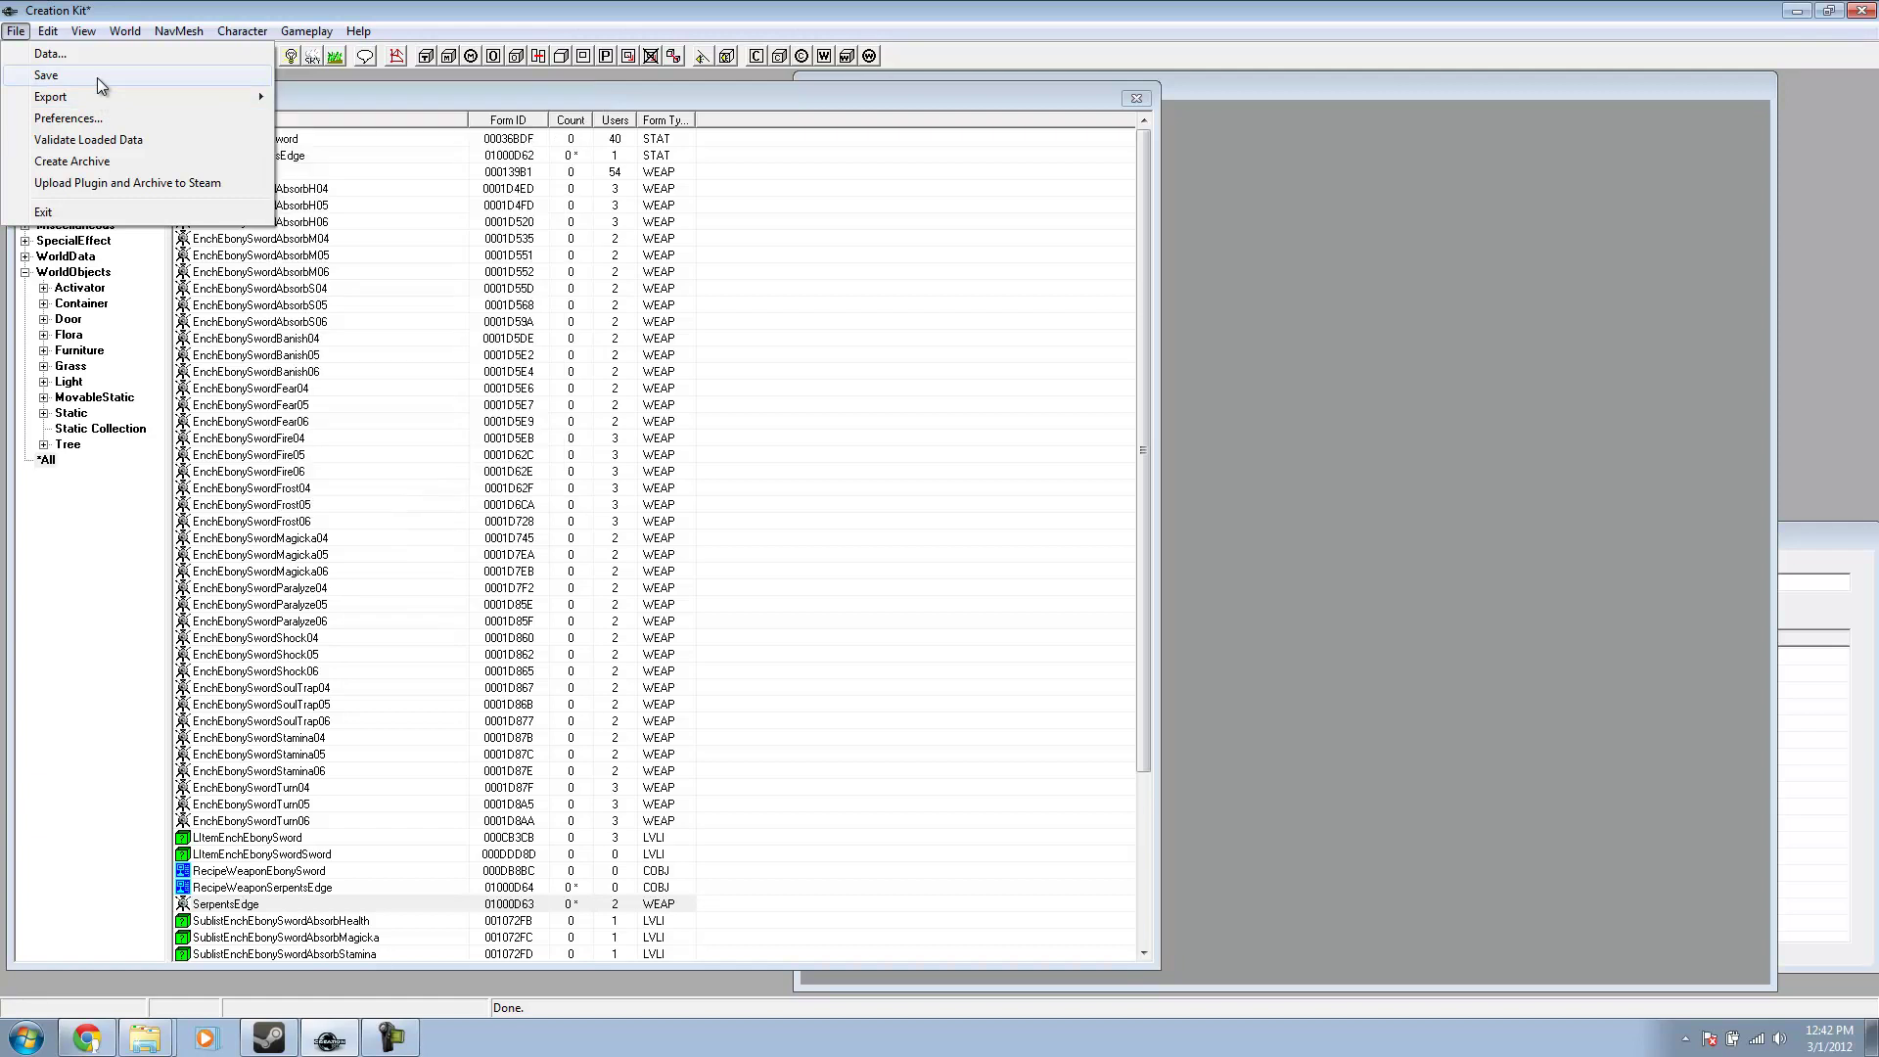
left_click(101, 164)
left_click_drag(384, 54, 784, 141)
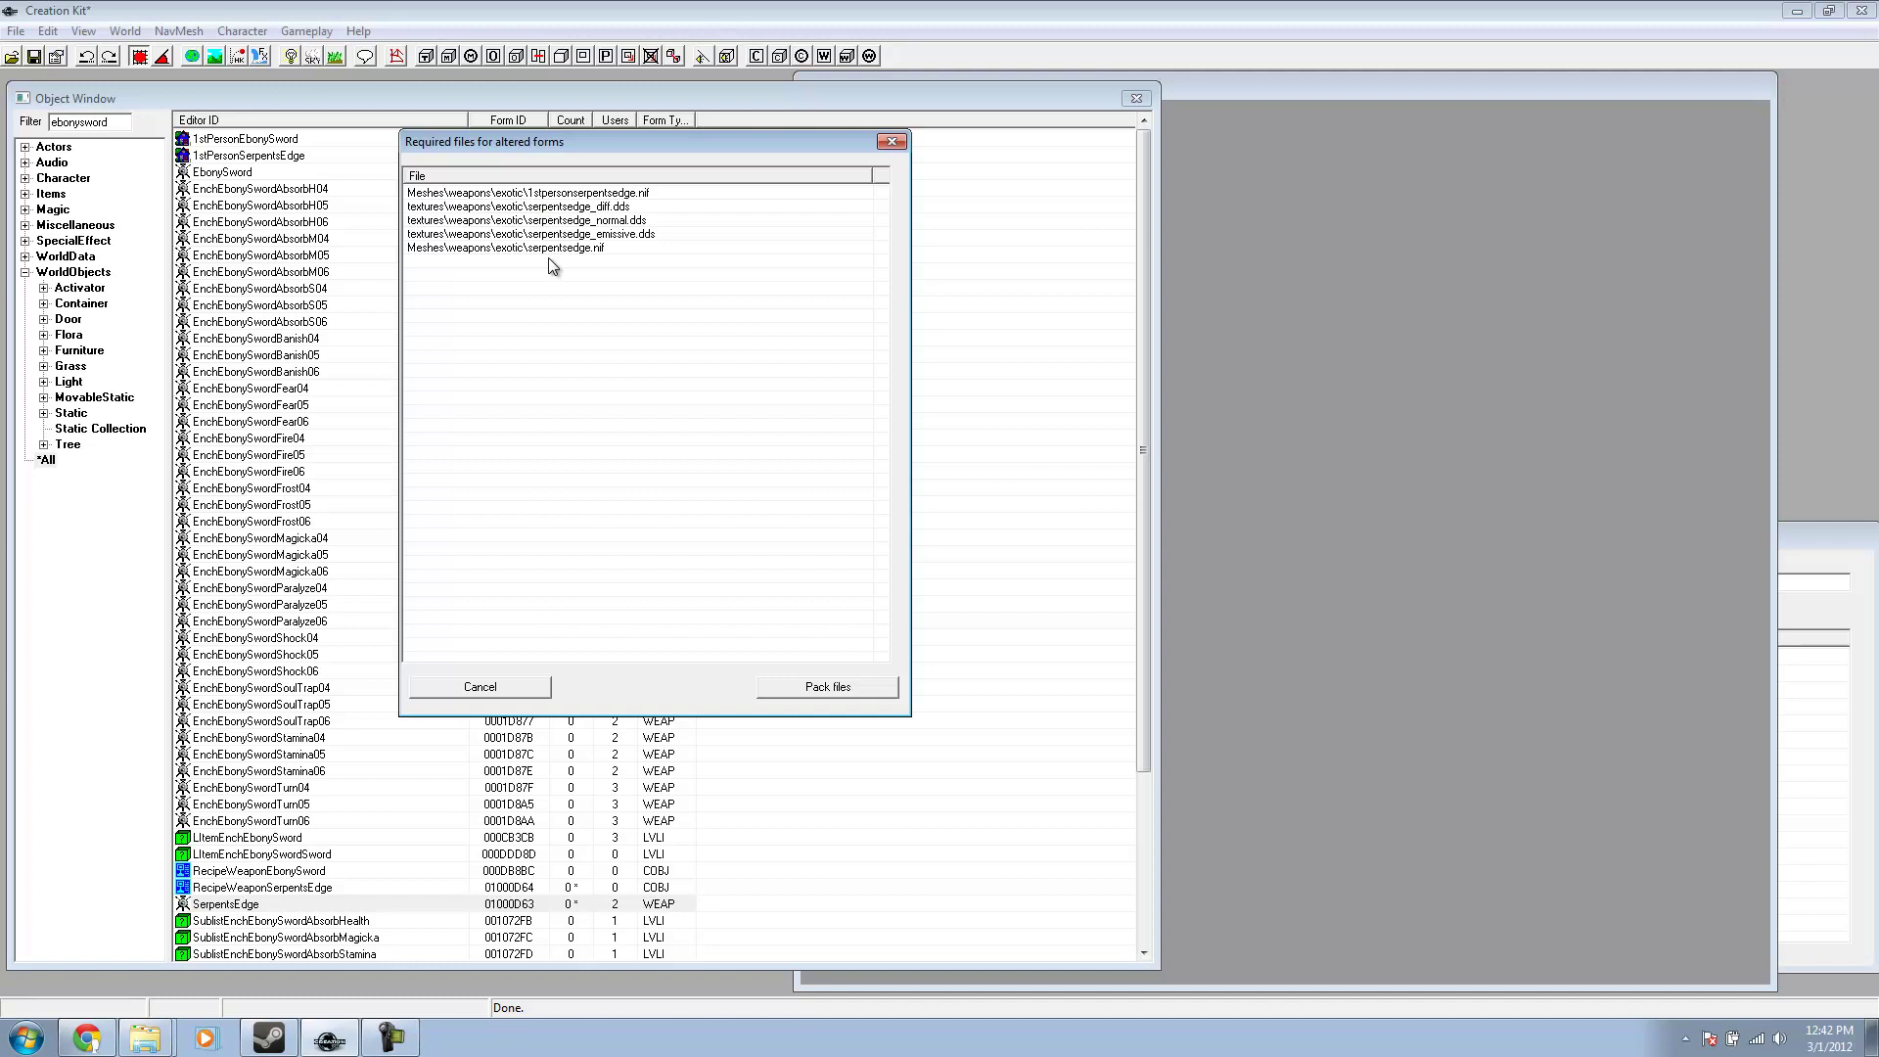
- Review the serpentsedge mesh and texture files required for the altered forms and pack them into the archive
left_click(591, 195)
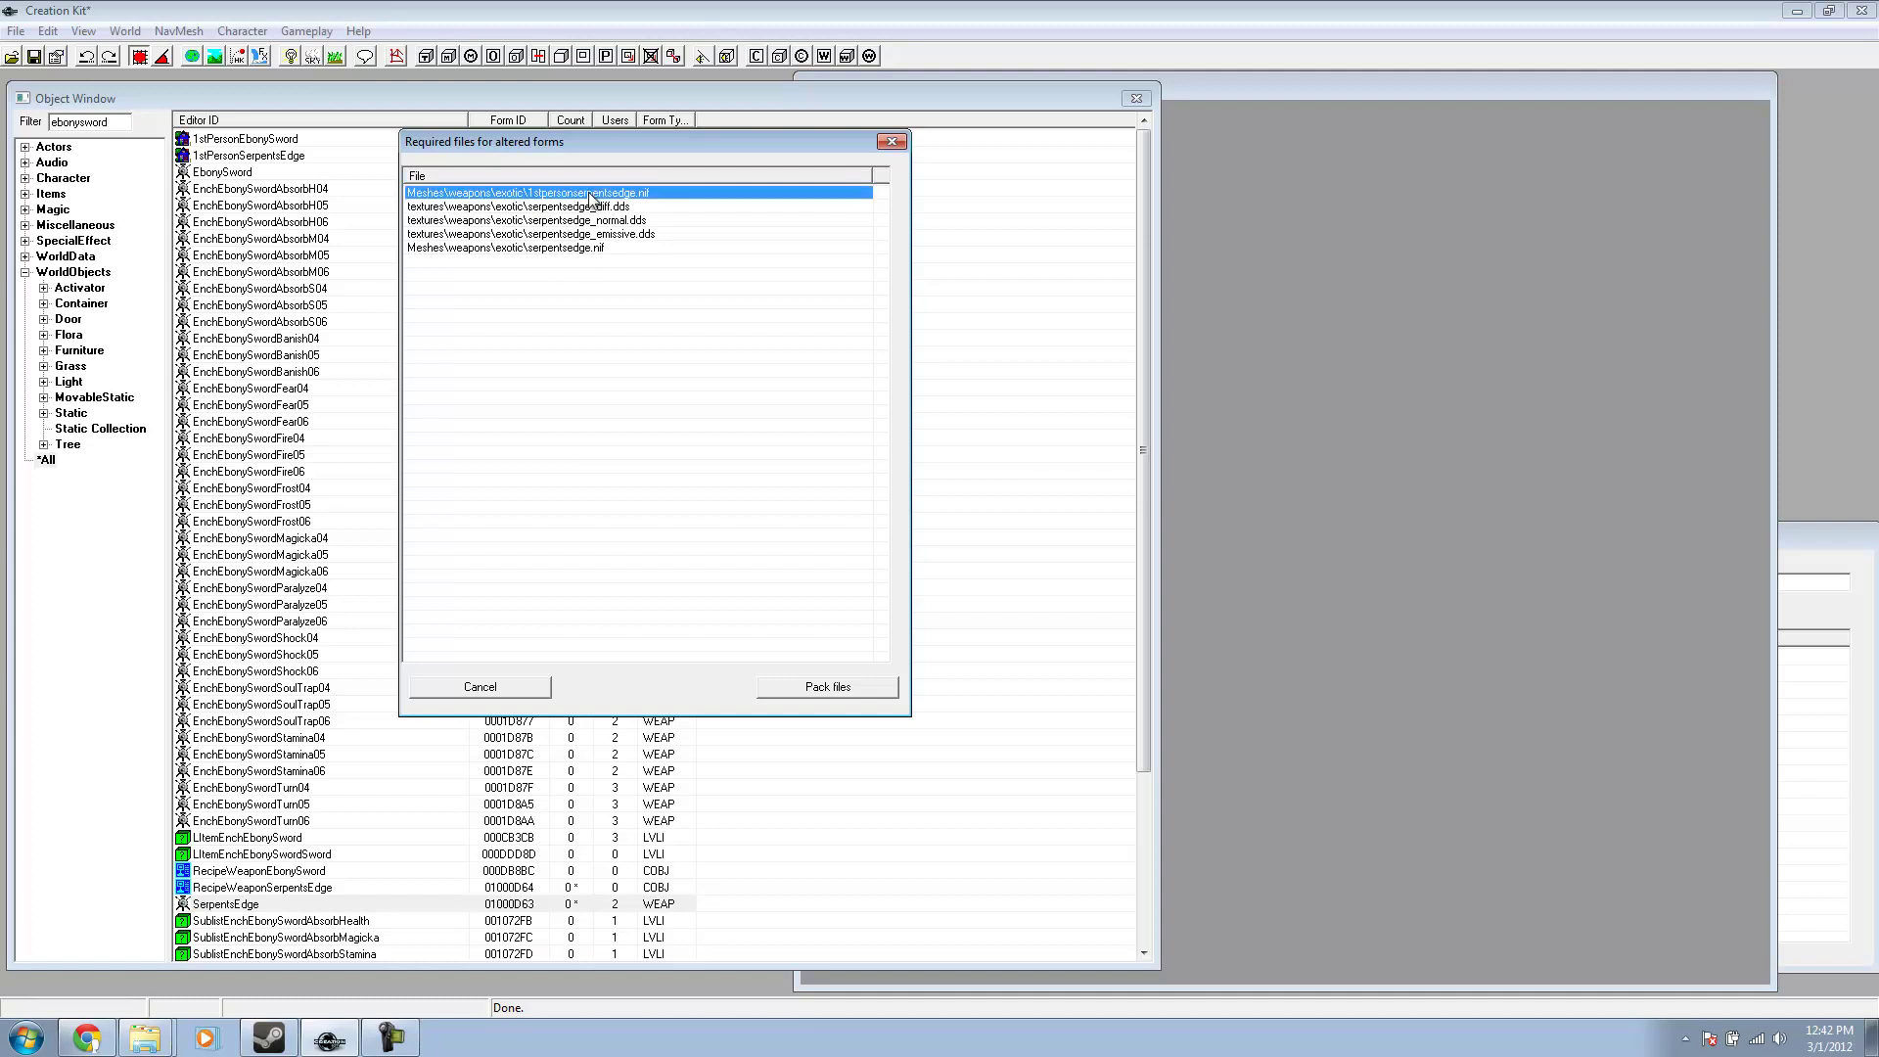
left_click(596, 208)
left_click(600, 235)
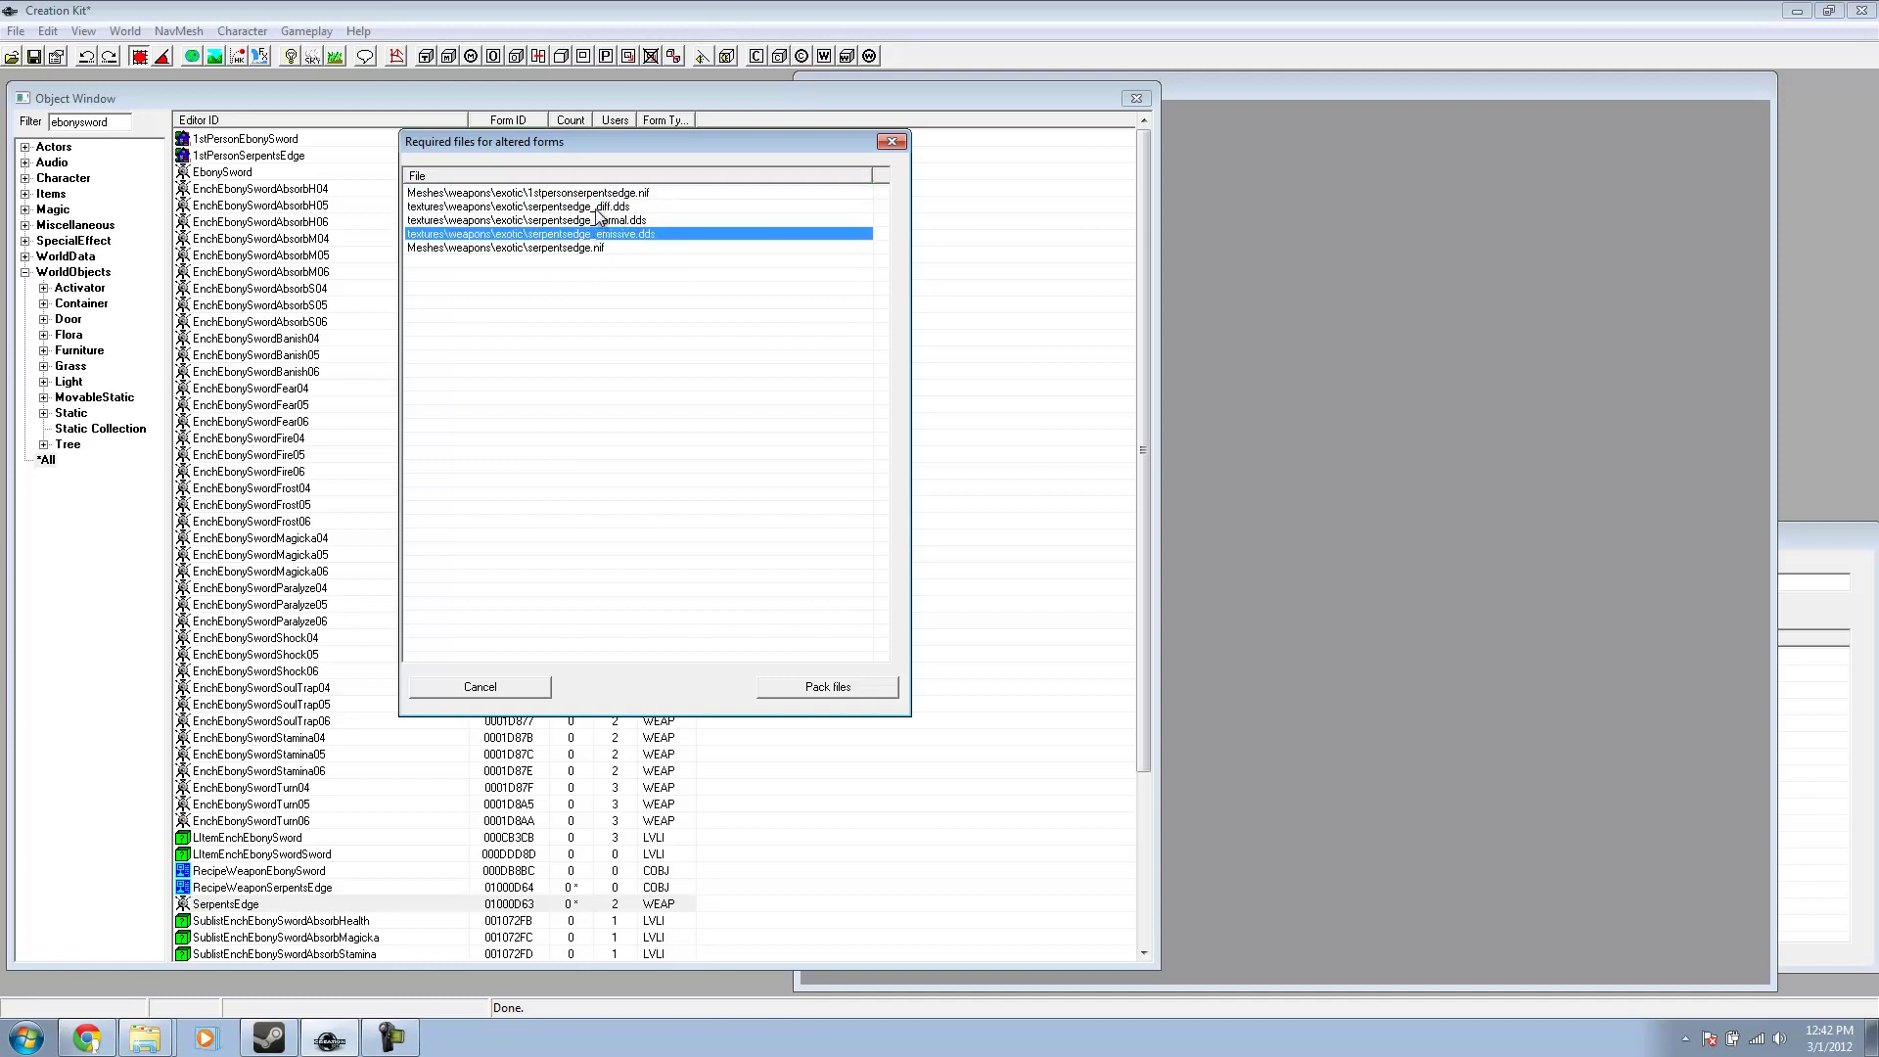
left_click(595, 209)
left_click(597, 220)
left_click(600, 235)
left_click(602, 220)
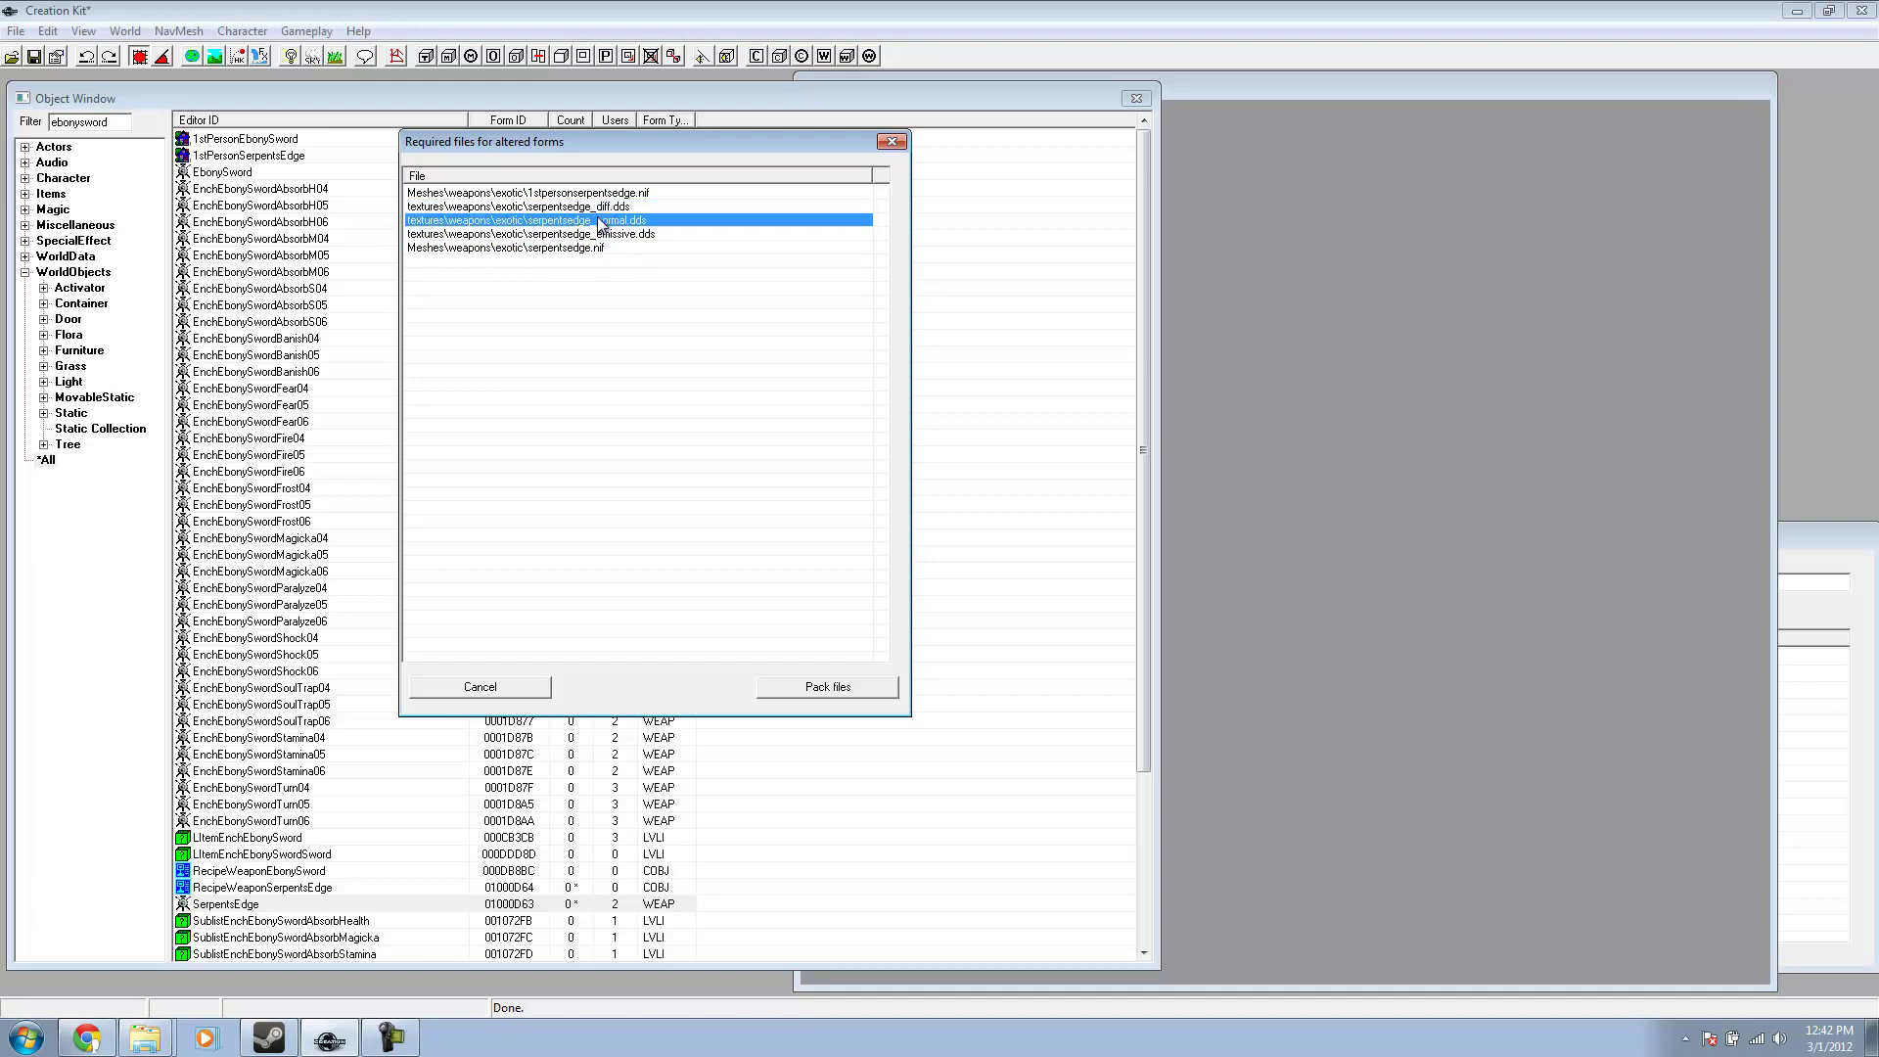
left_click(605, 234)
left_click(587, 247)
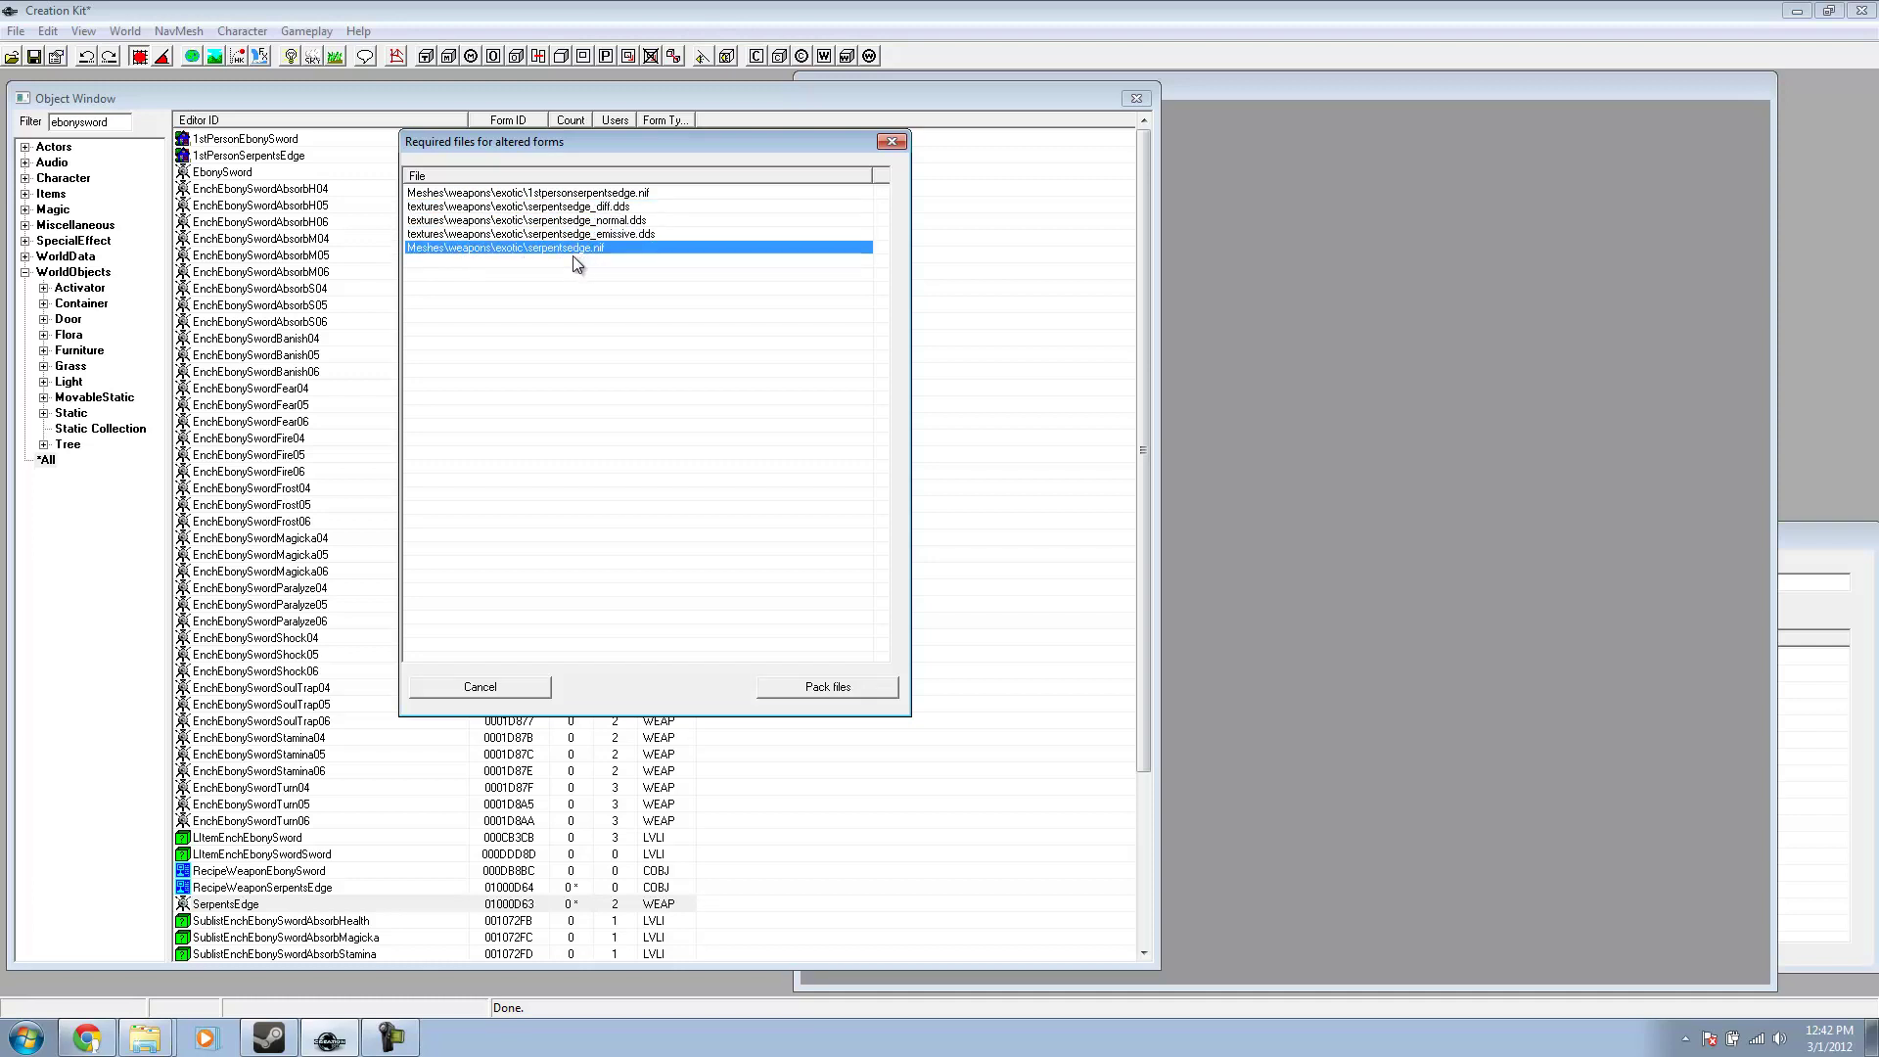
left_click(821, 687)
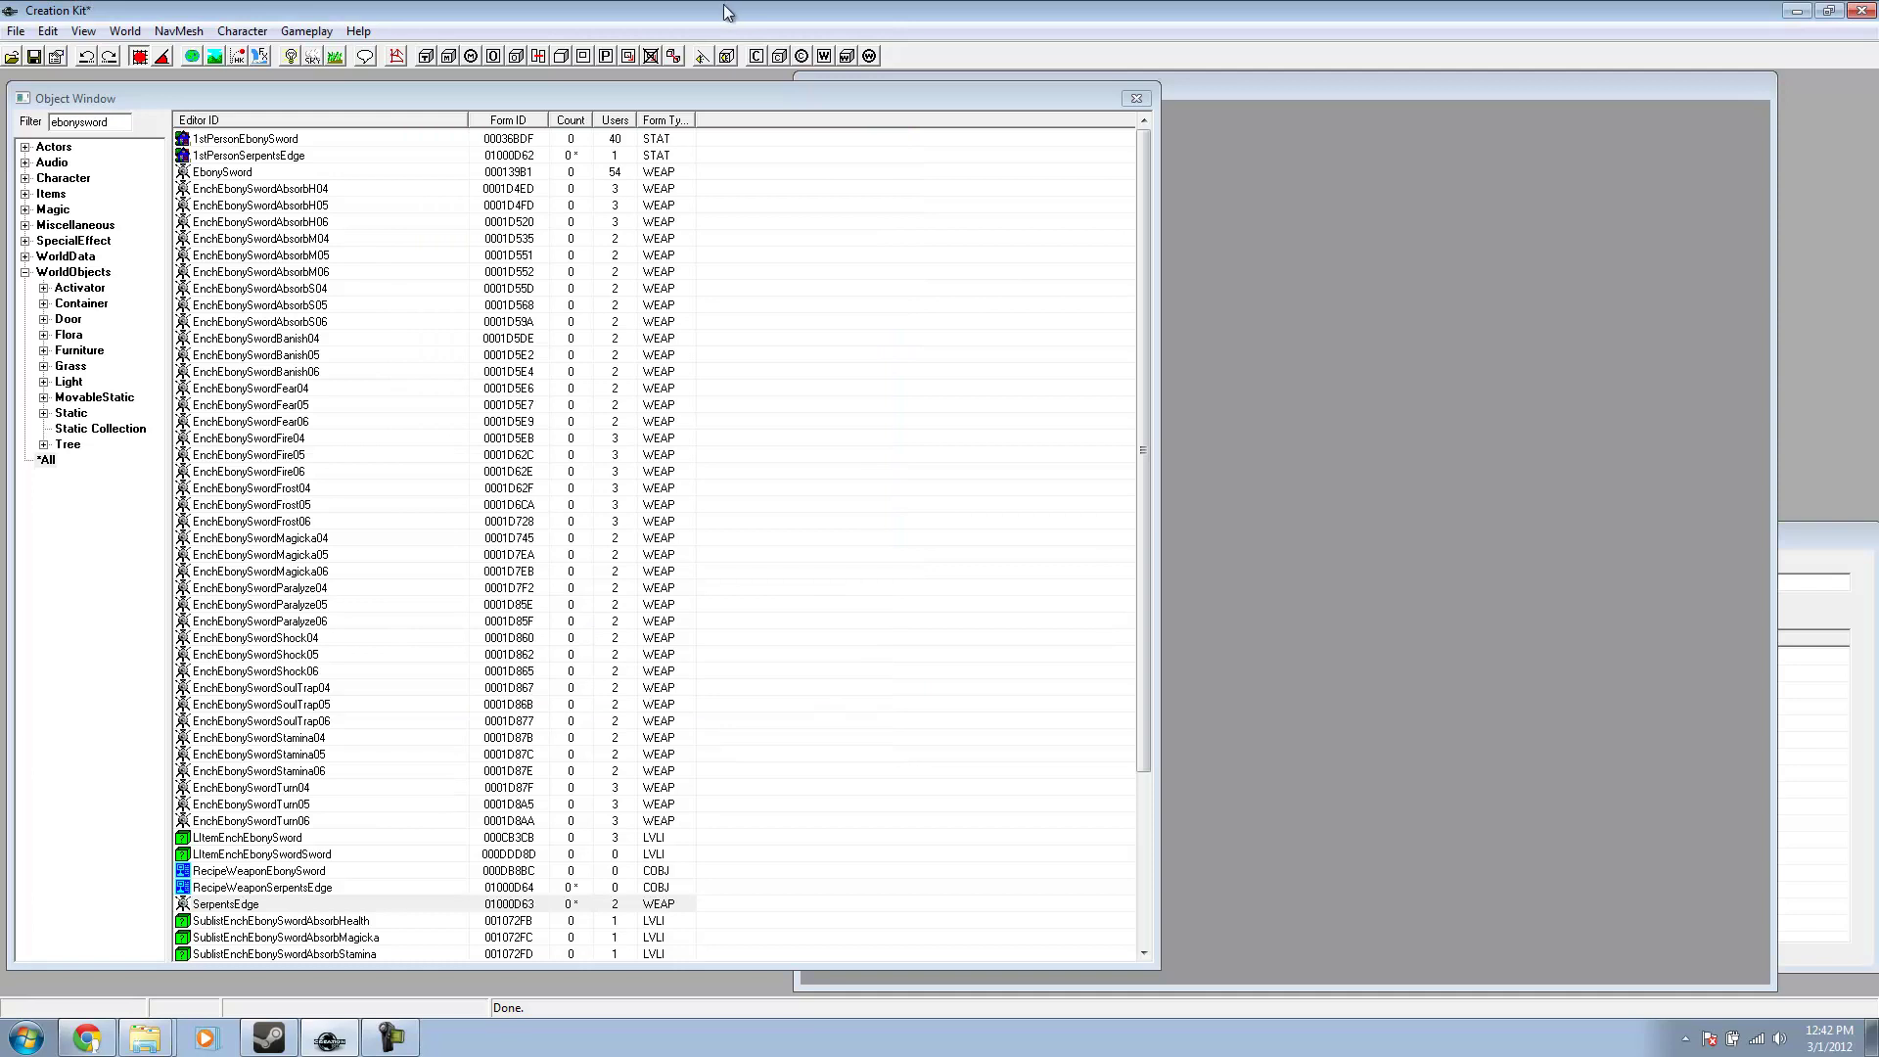
- Save the plugin in the Skyrim Data folder as SerpentsEdgeWeapon
left_click_drag(484, 96, 654, 145)
left_click(16, 32)
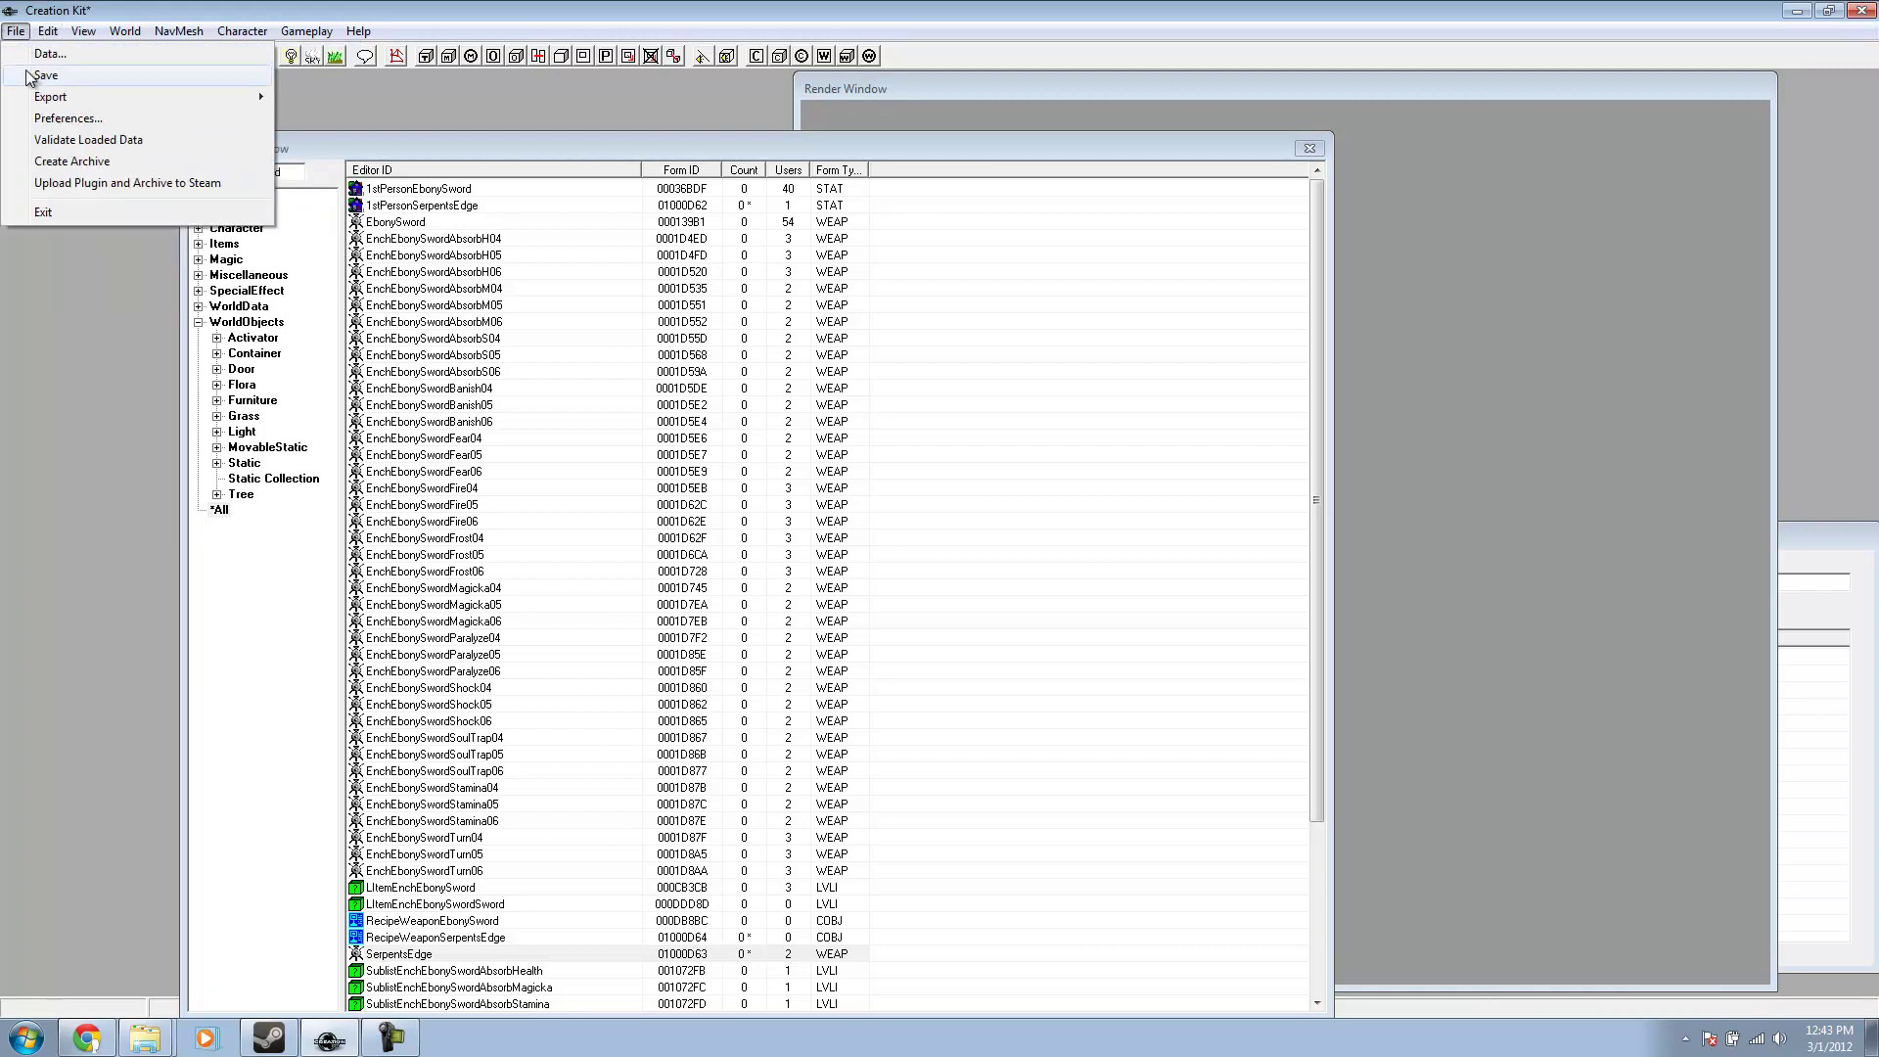
left_click(45, 75)
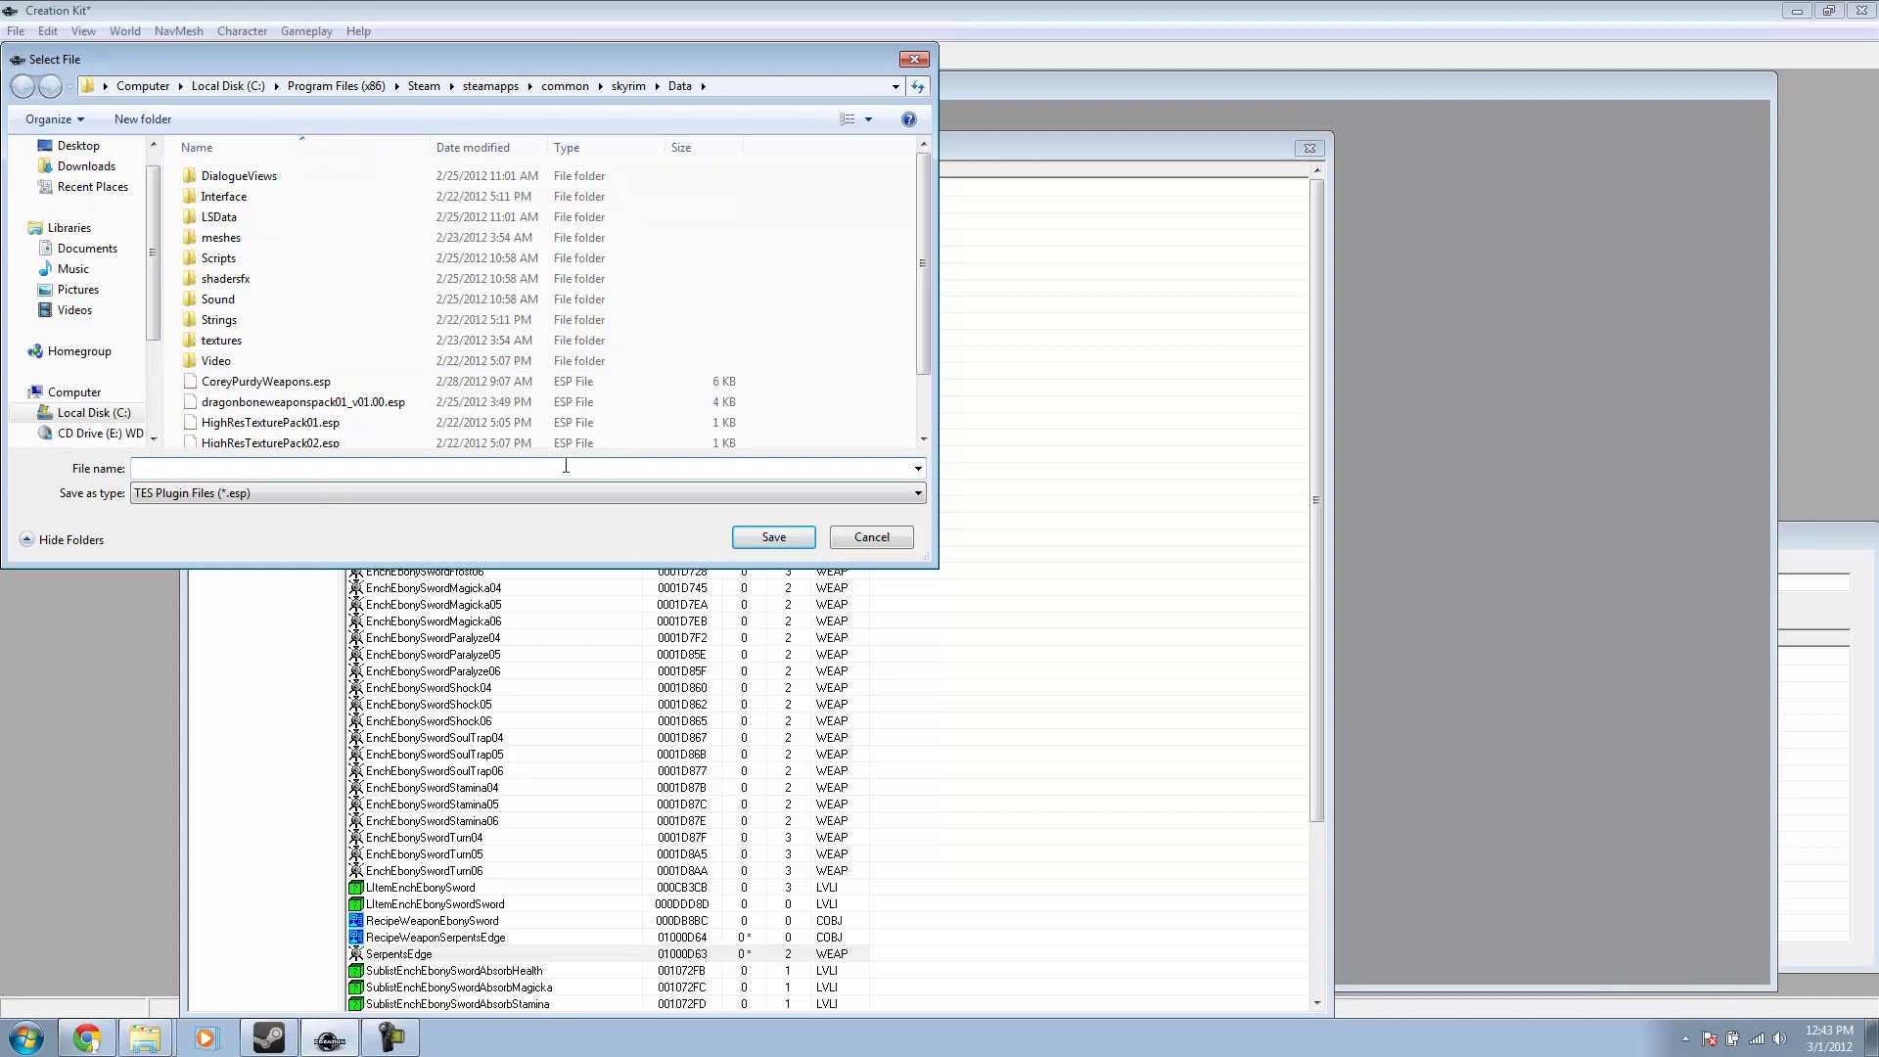
type("S")
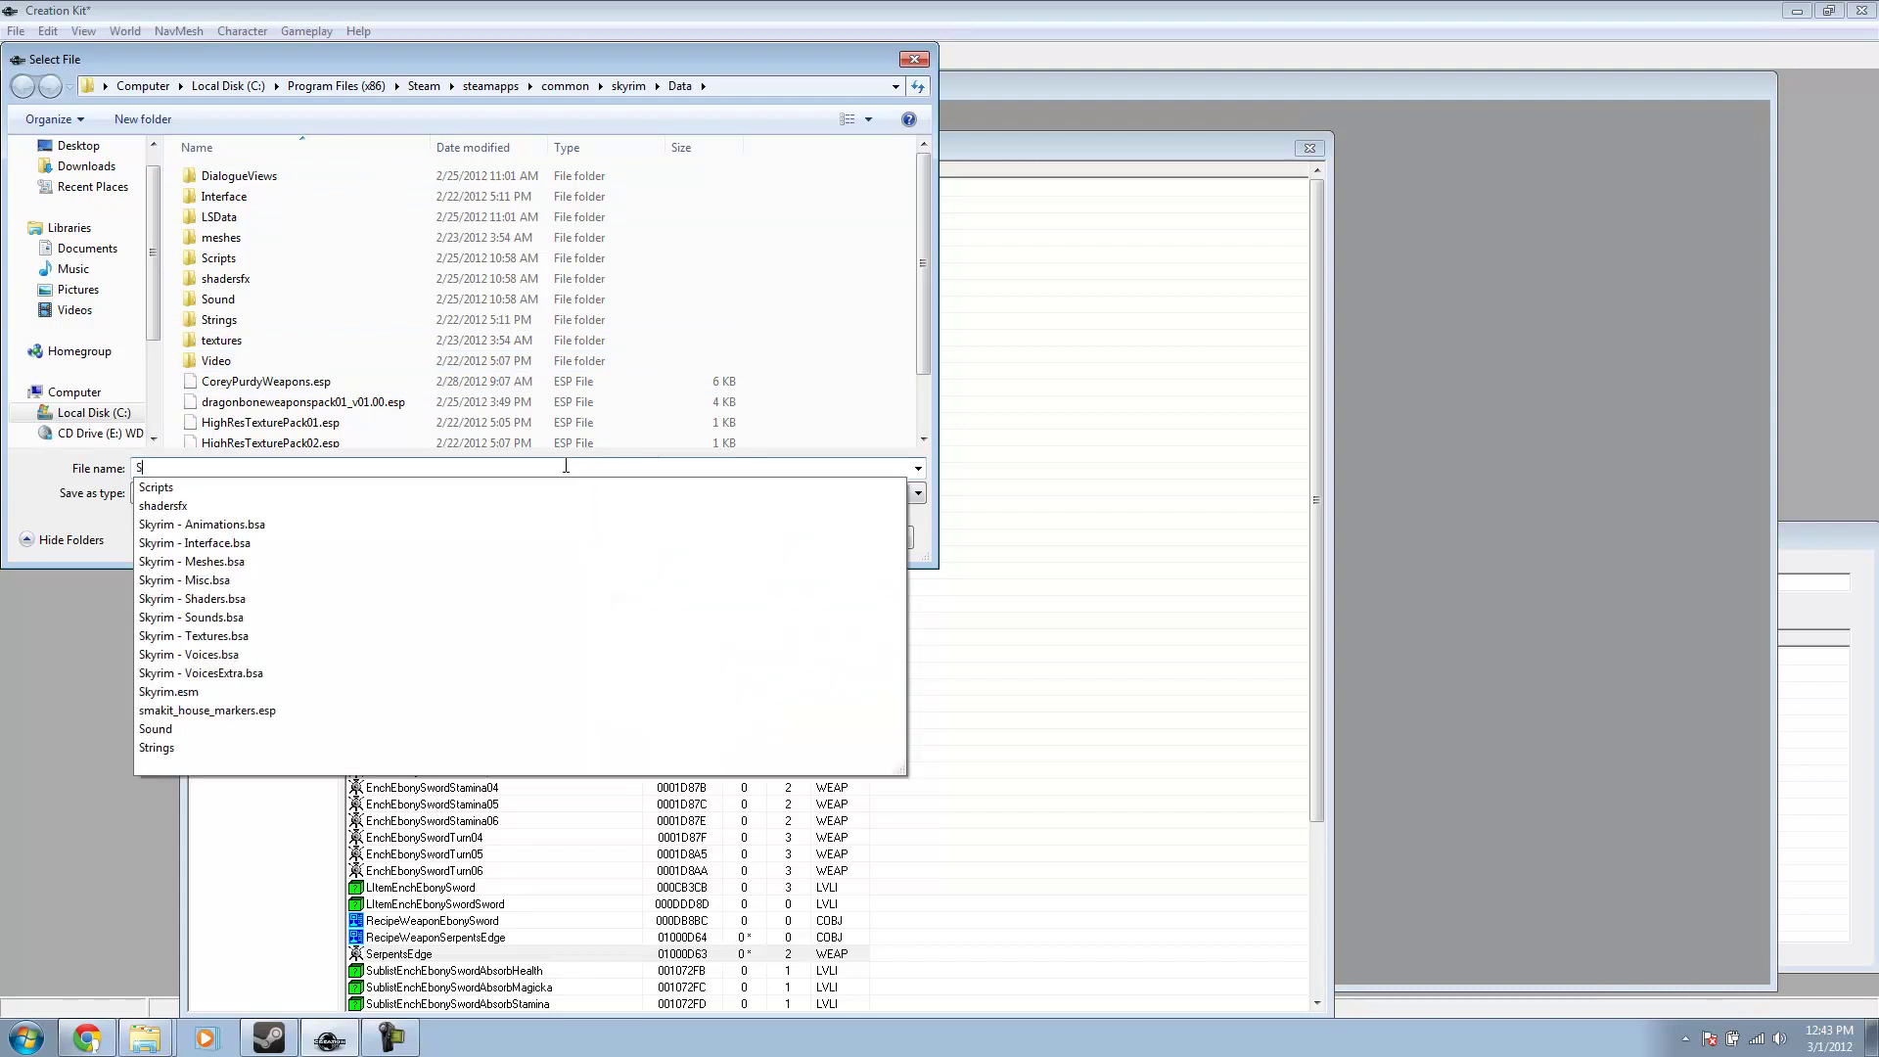
type("erpentsEdg")
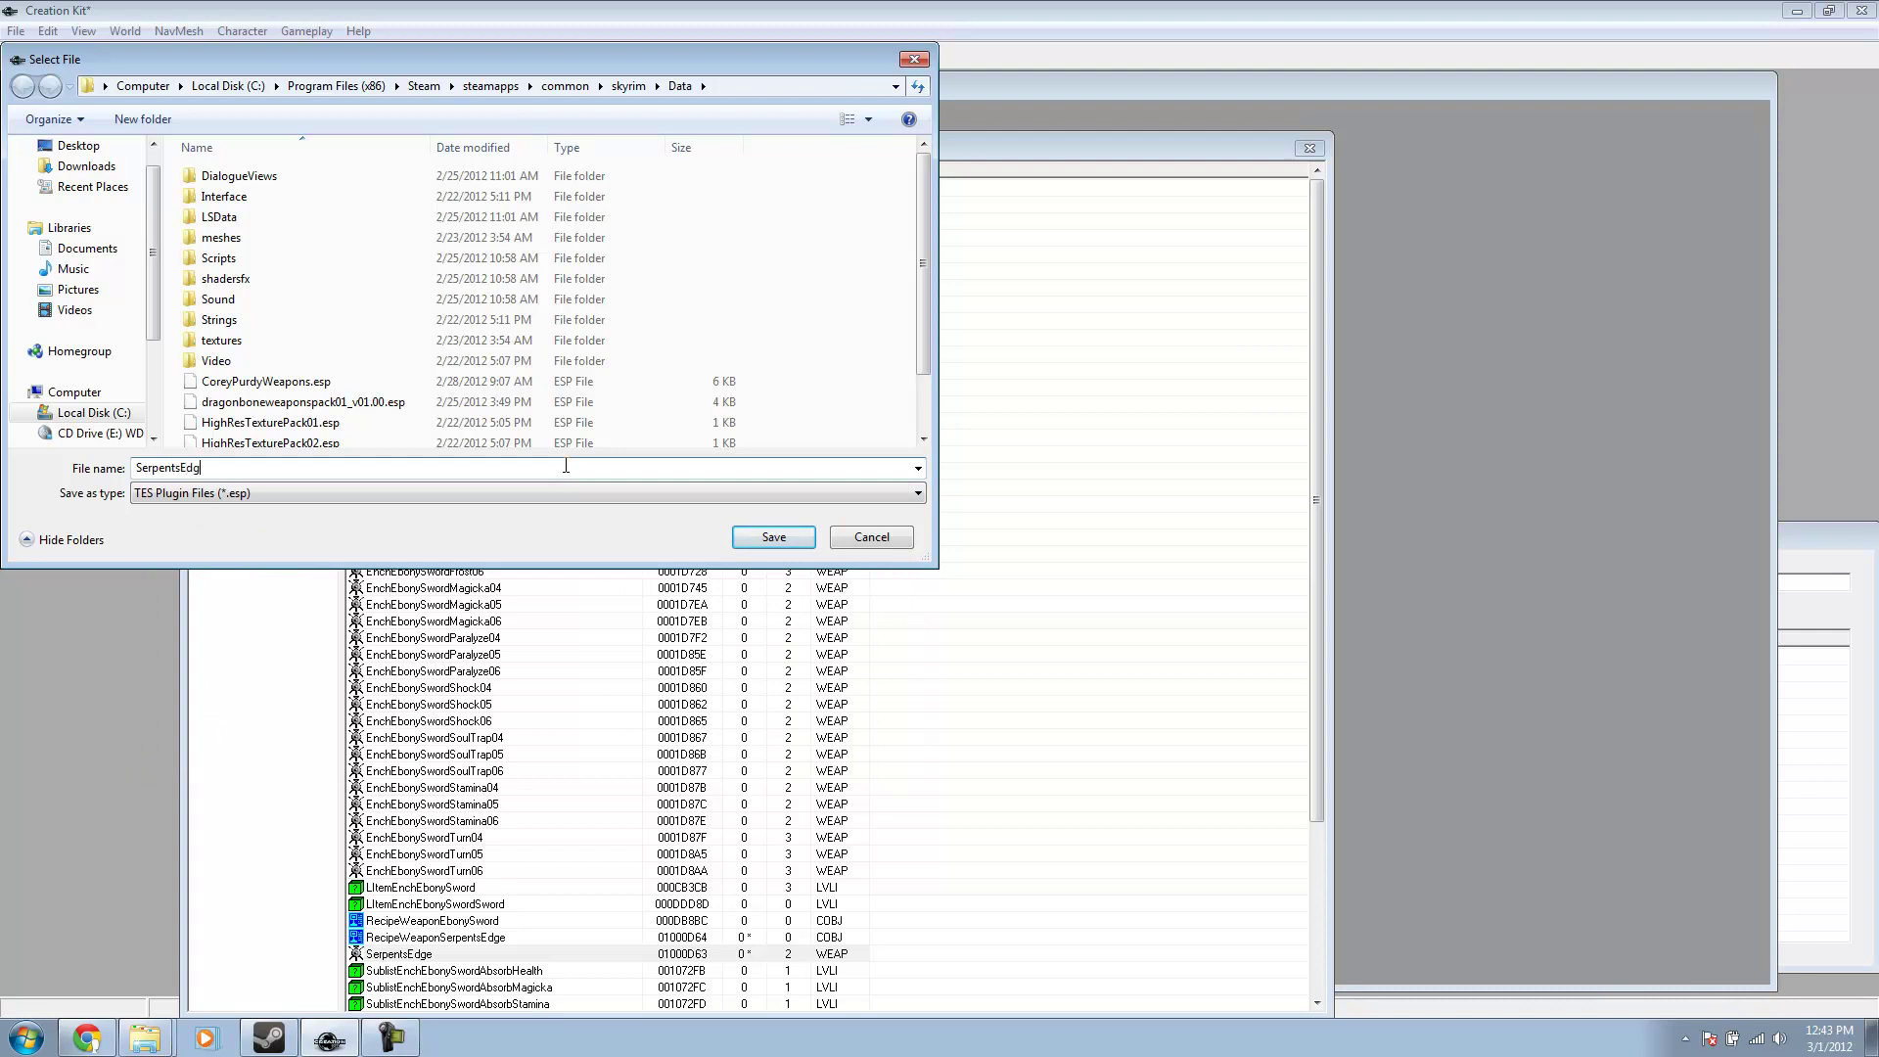
type("eWepon")
key("BackSpace")
key("BackSpace")
key("BackSpace")
key("BackSpace")
type("eapon")
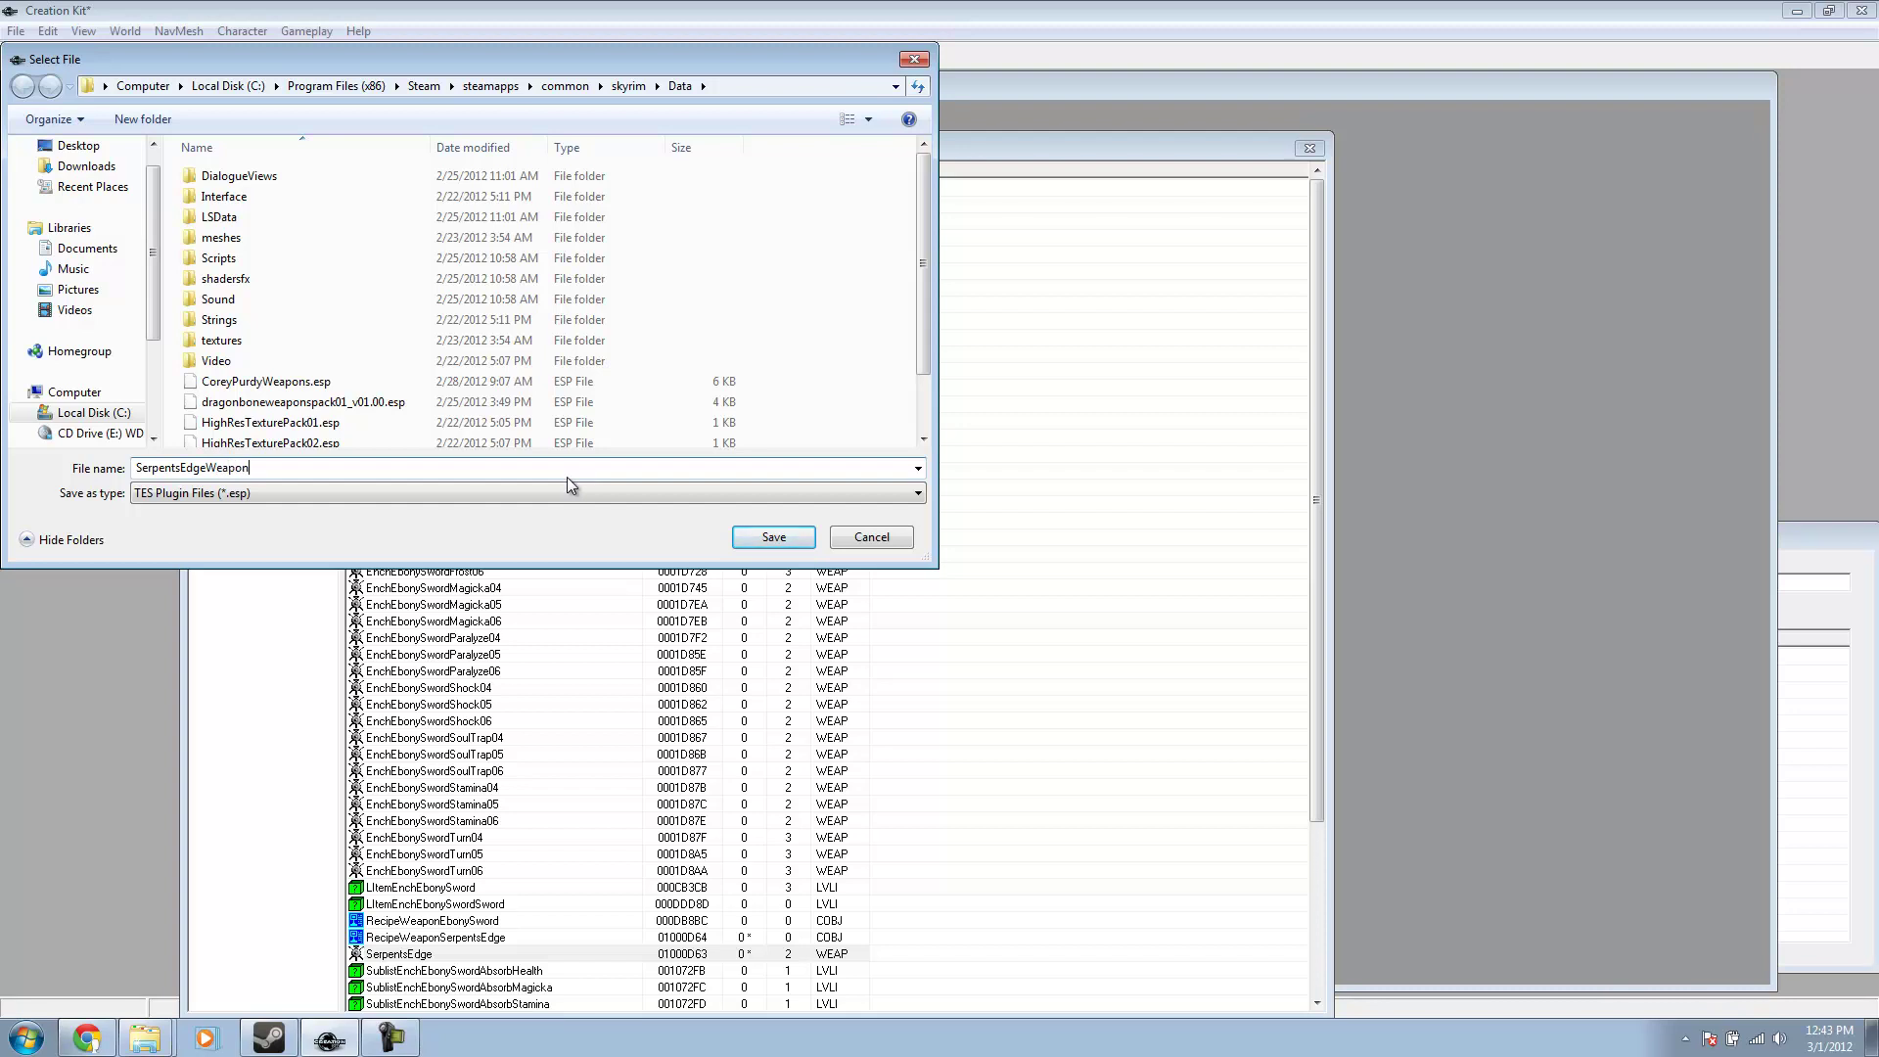
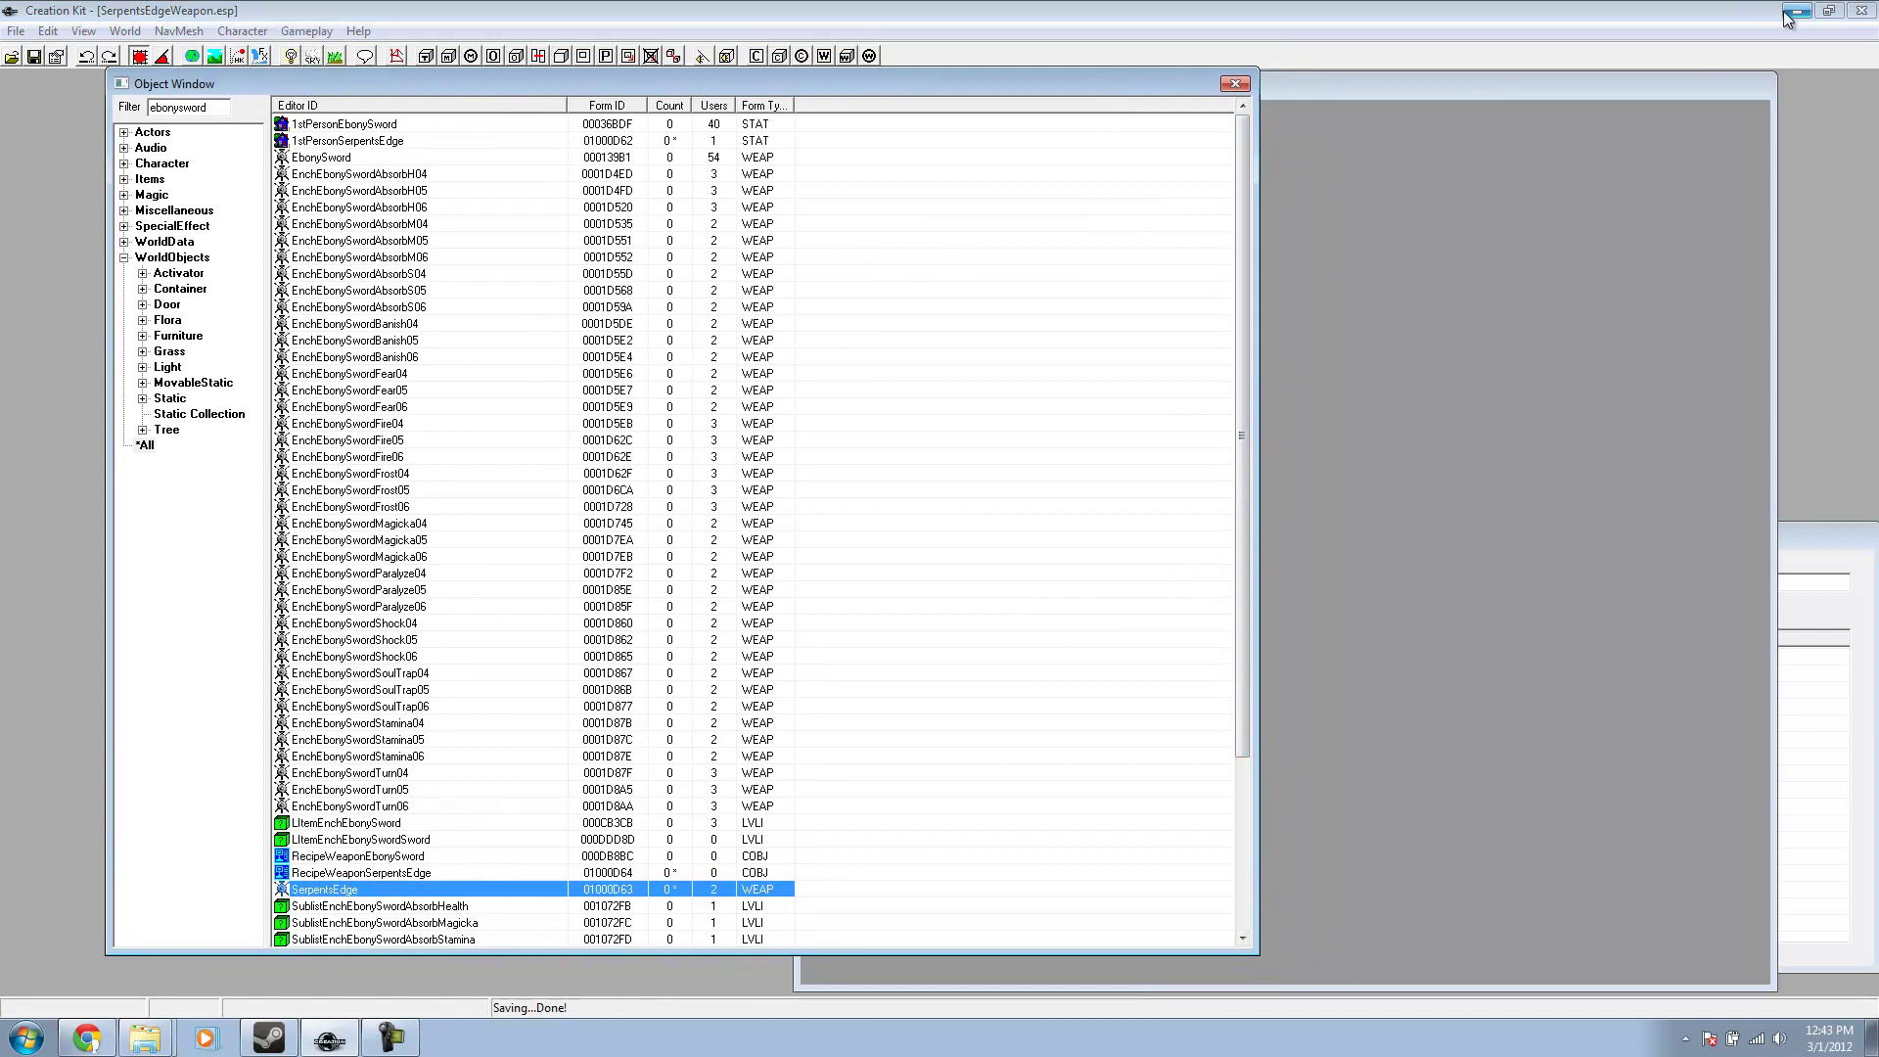
- Minimize the Creation Kit and bring up the textures weapons folder in Windows Explorer
left_click(1788, 19)
left_click(1788, 19)
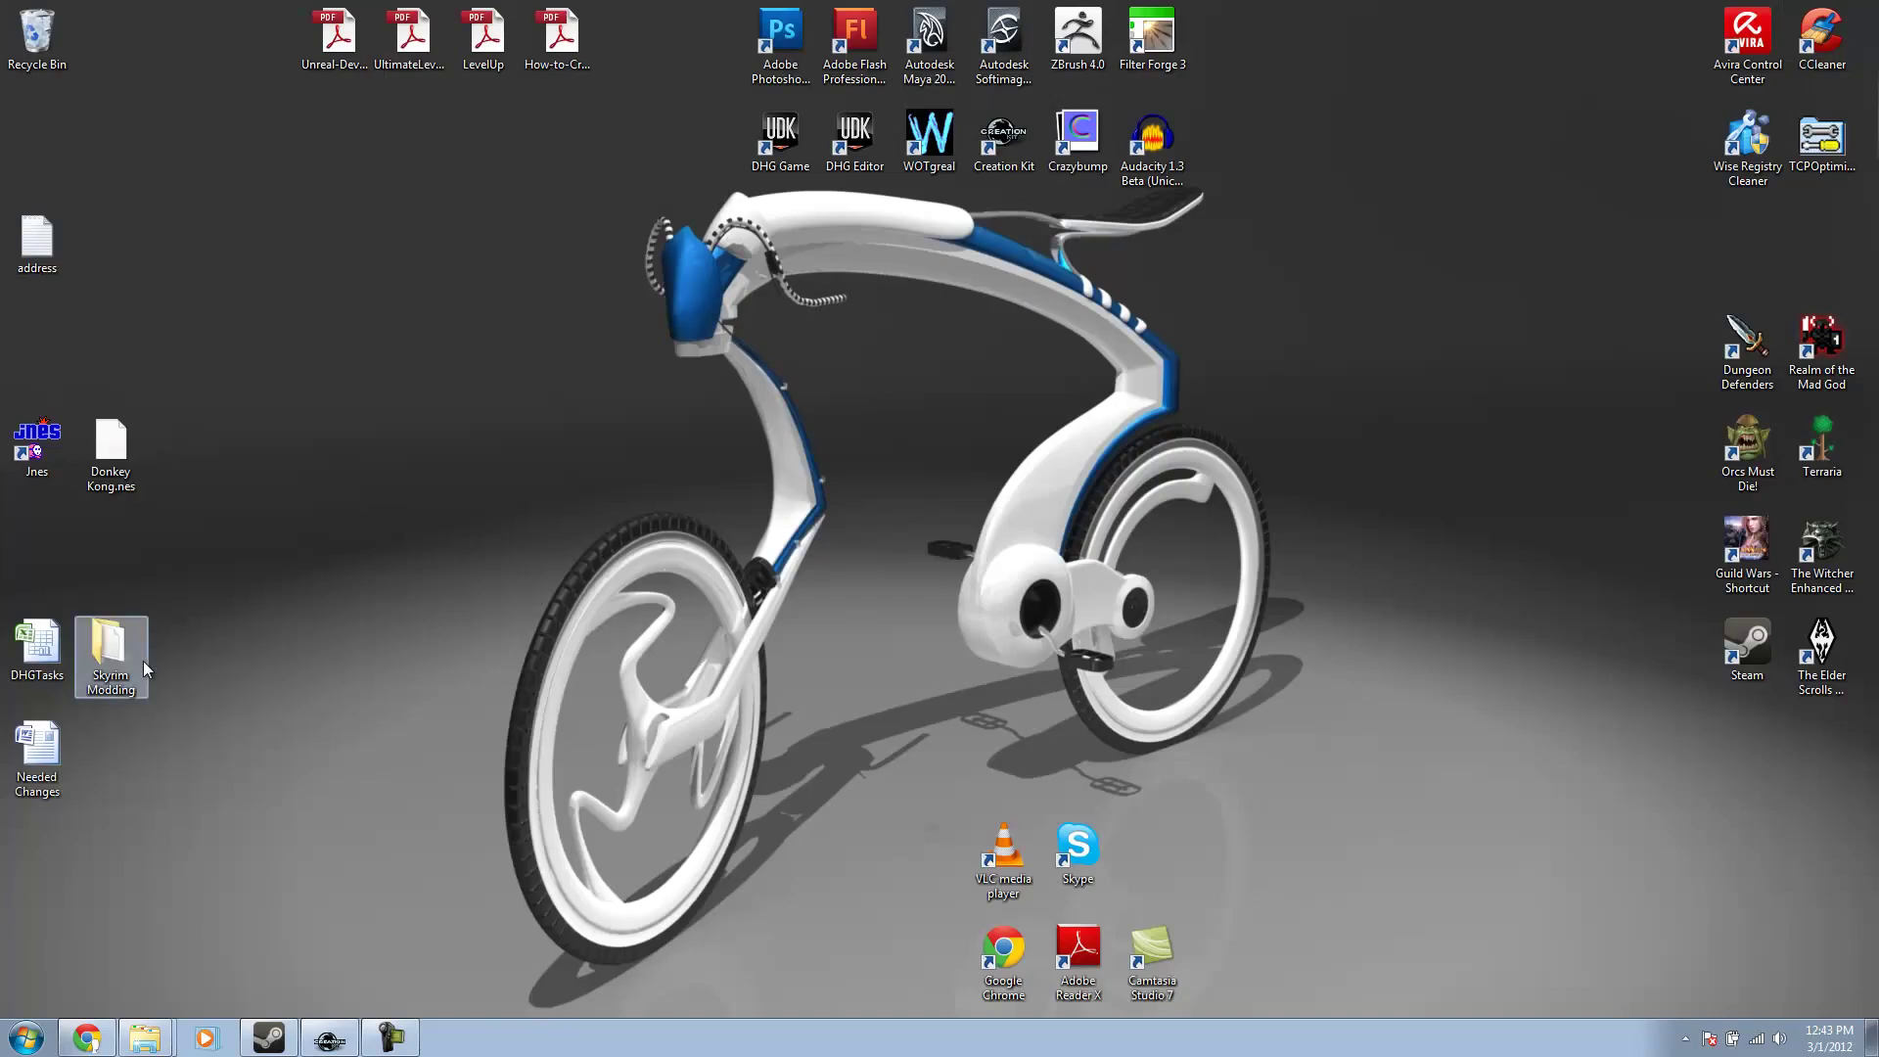
mouse_move(137, 1037)
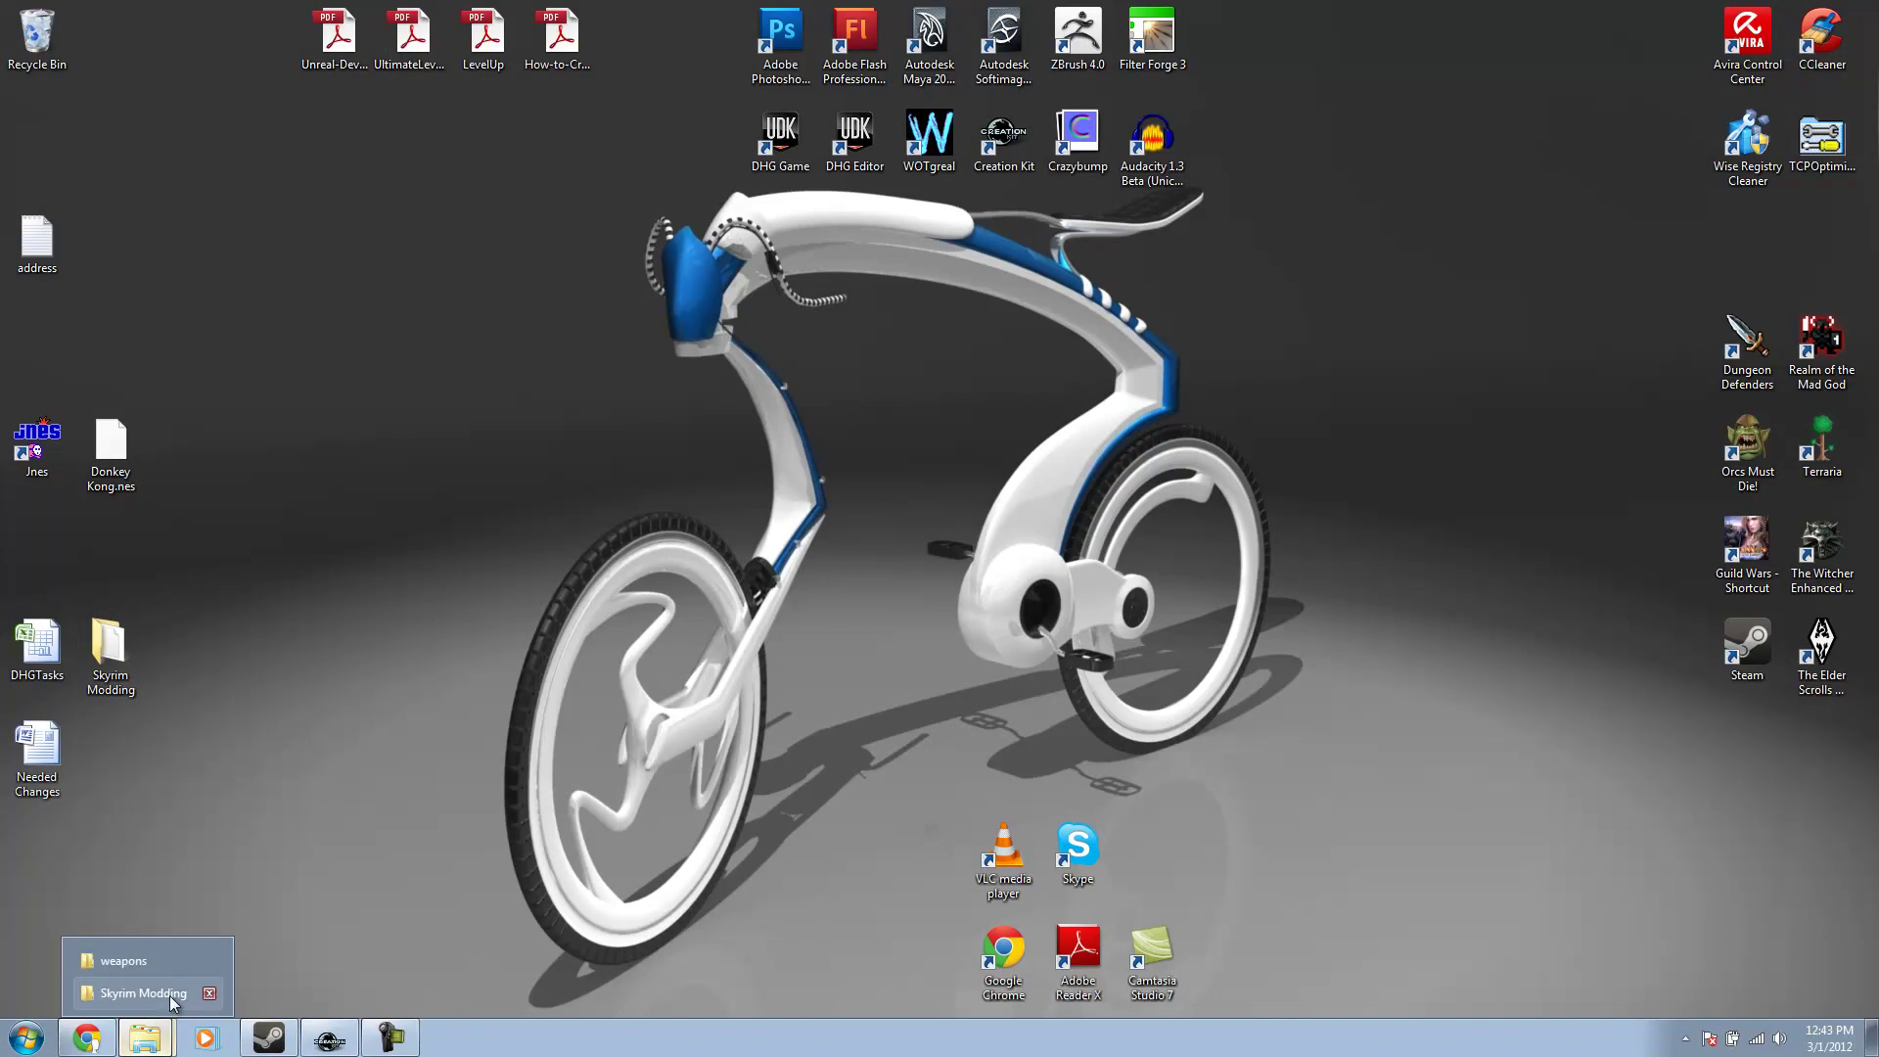
left_click(146, 959)
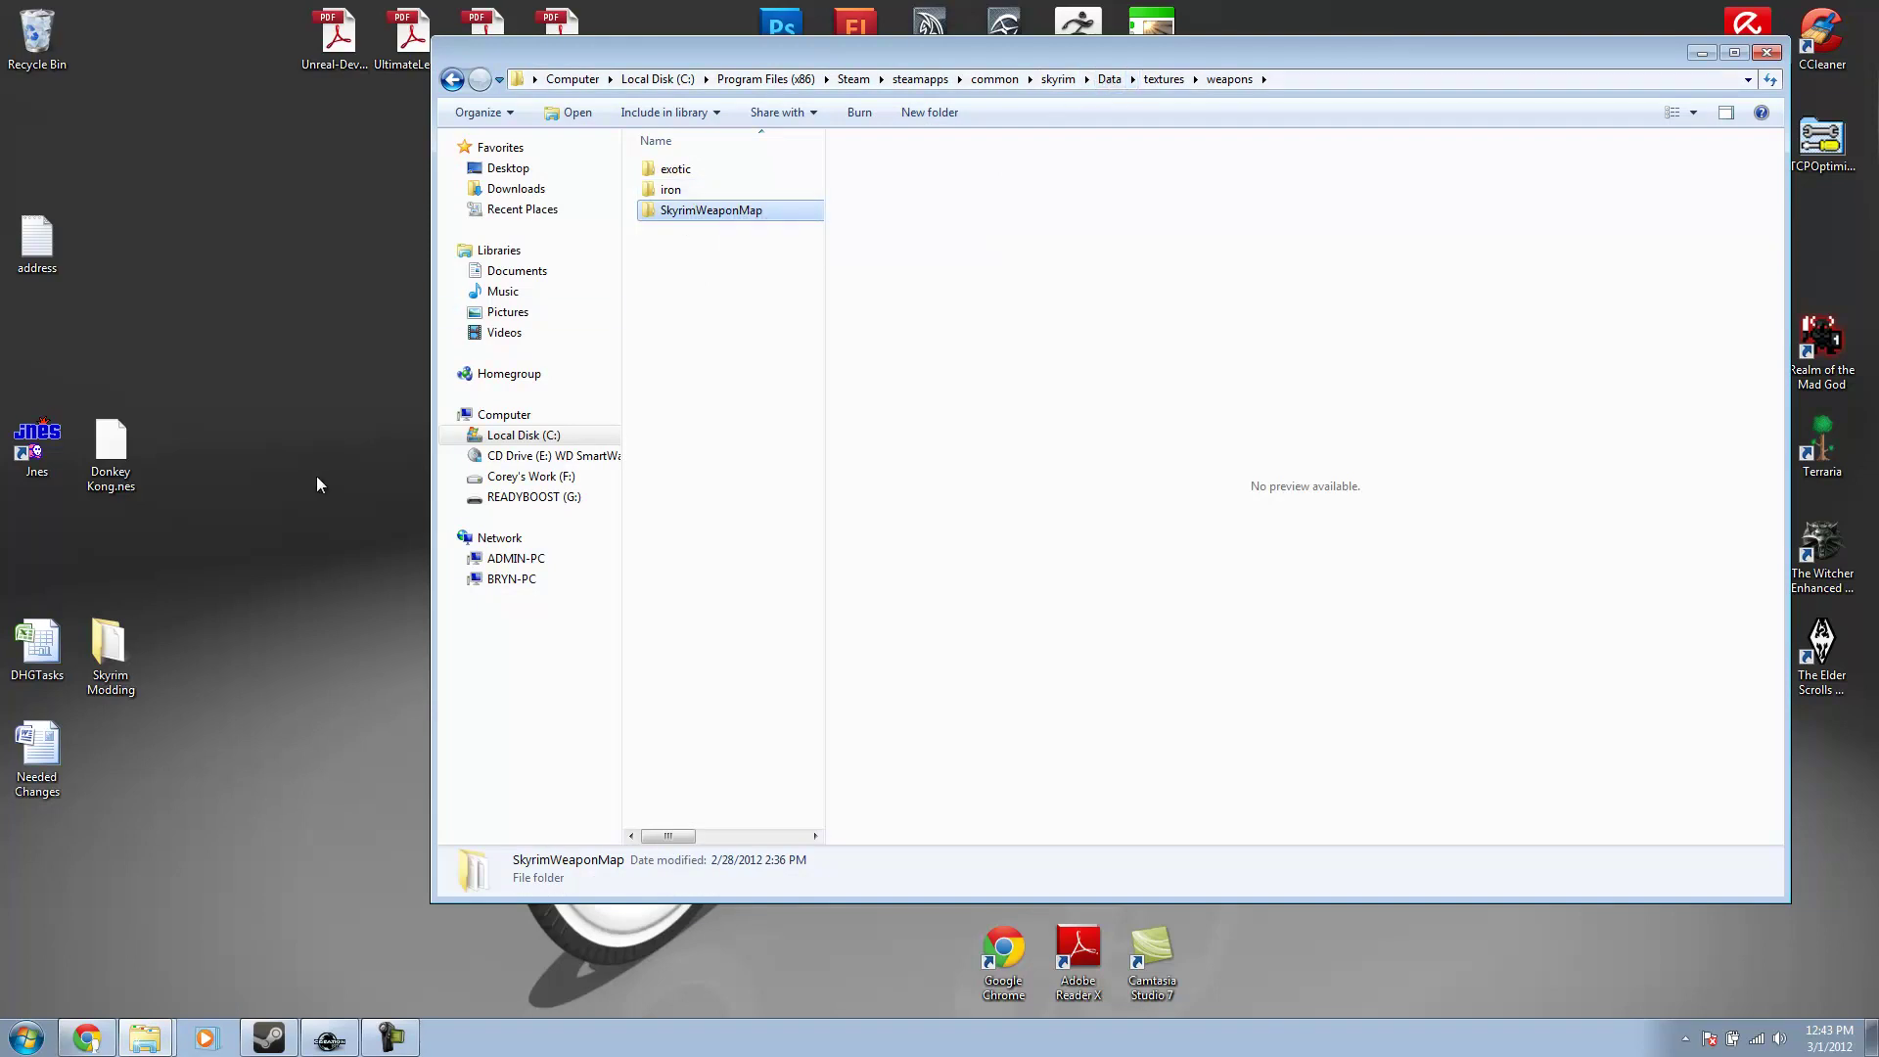
- Launch NifSkope from the nifskope-1.1.0-rc6 folder inside the Skyrim Modding folder on the desktop
left_click(106, 685)
double_click(107, 688)
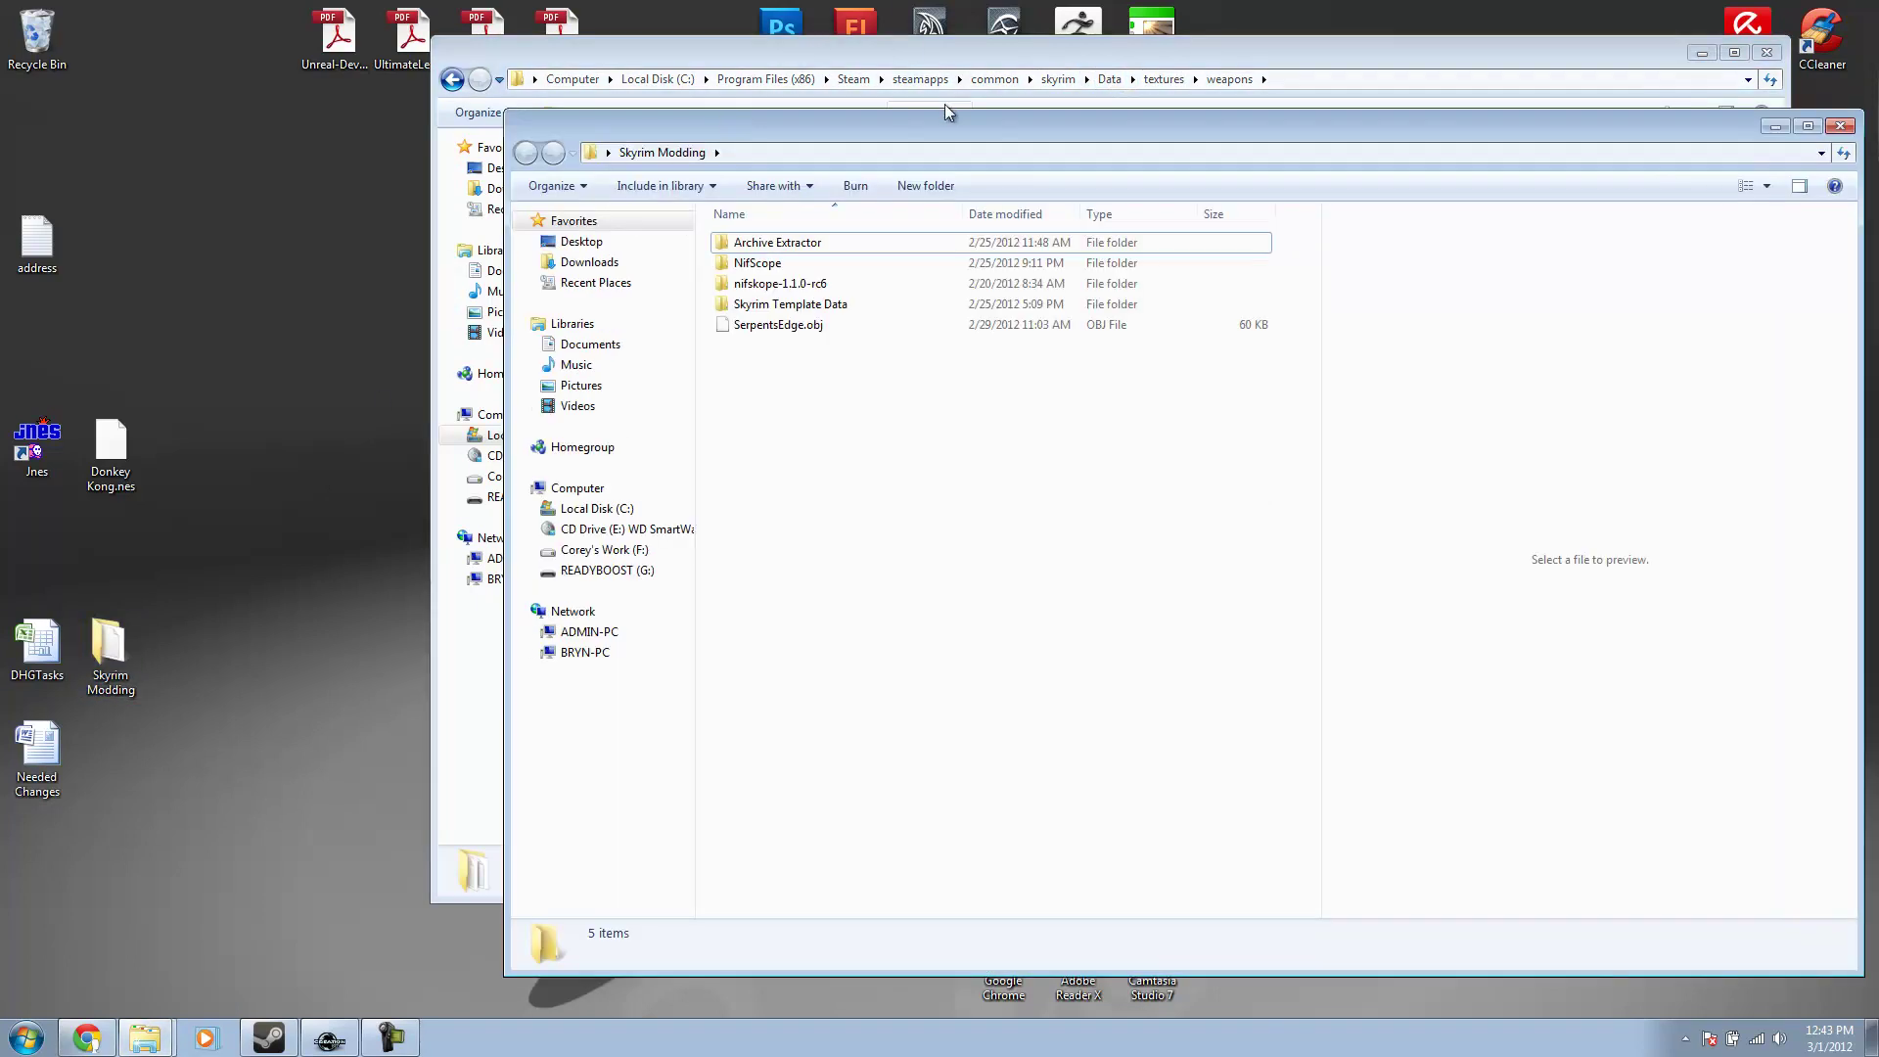
double_click(780, 283)
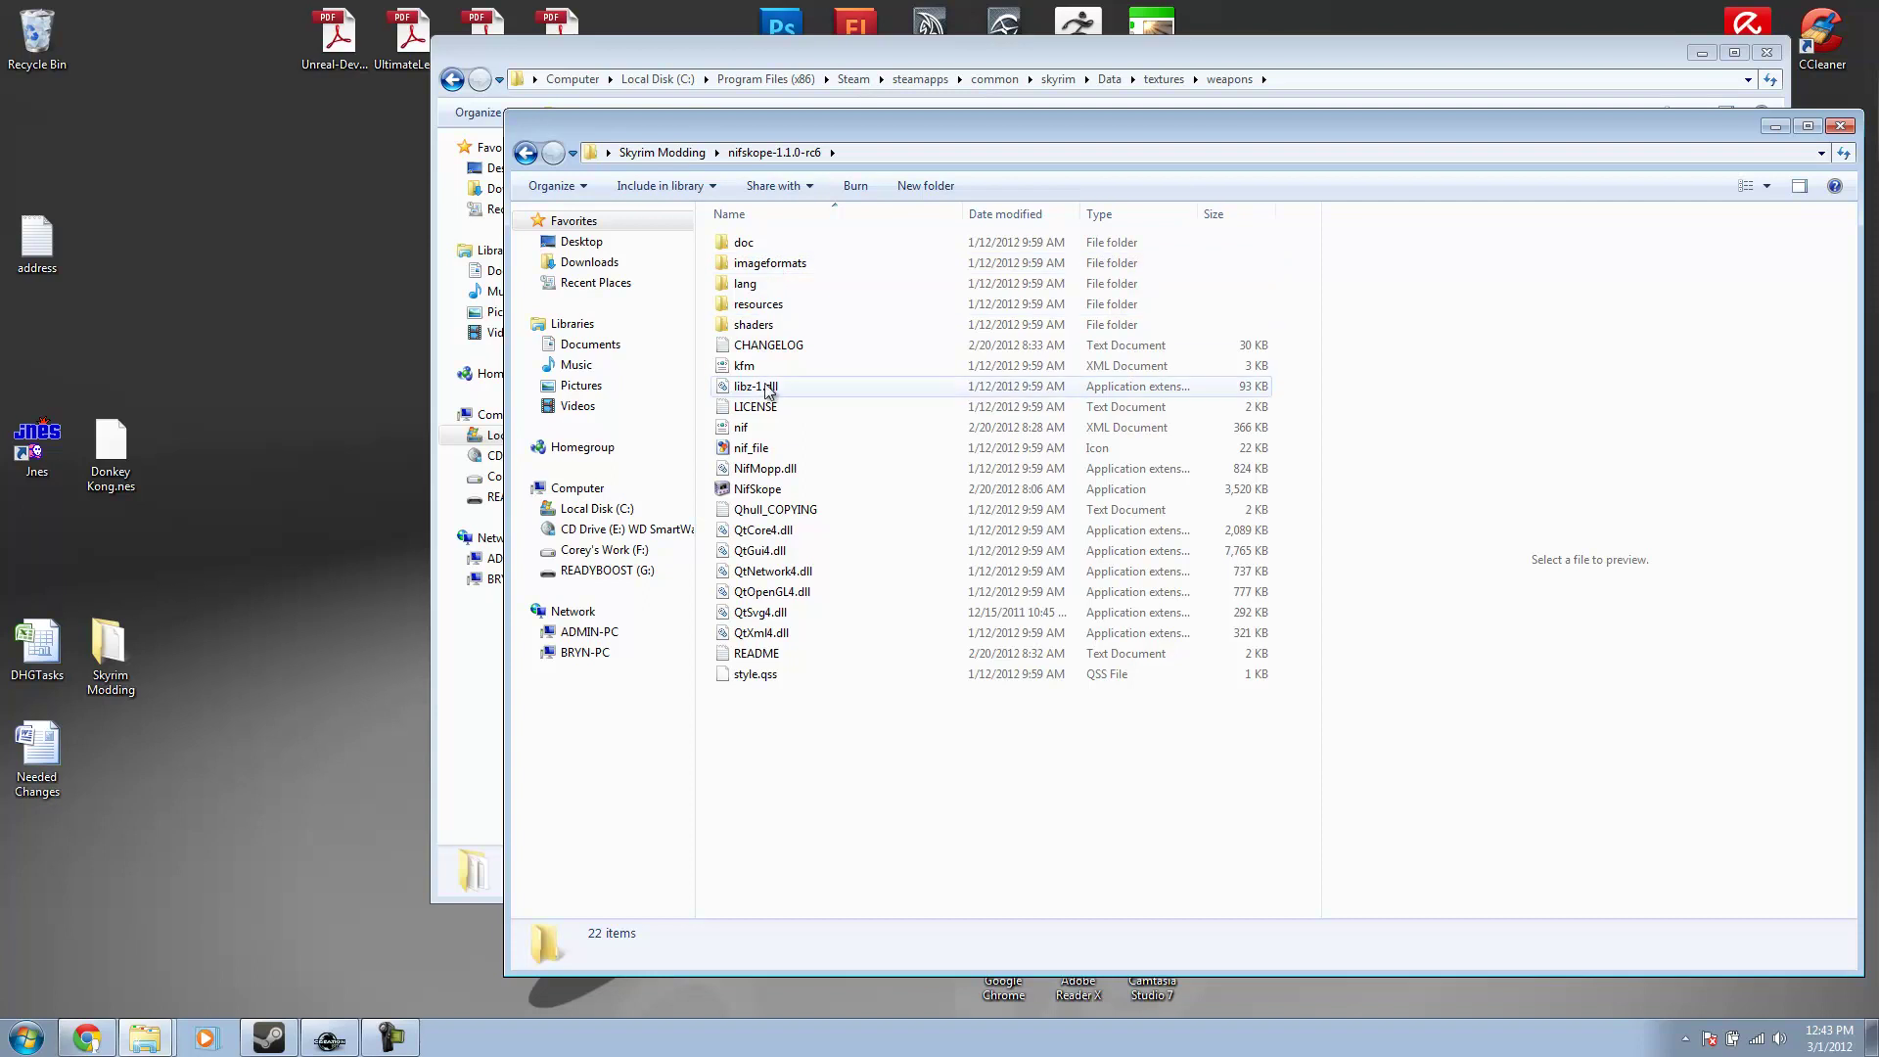
left_click(763, 489)
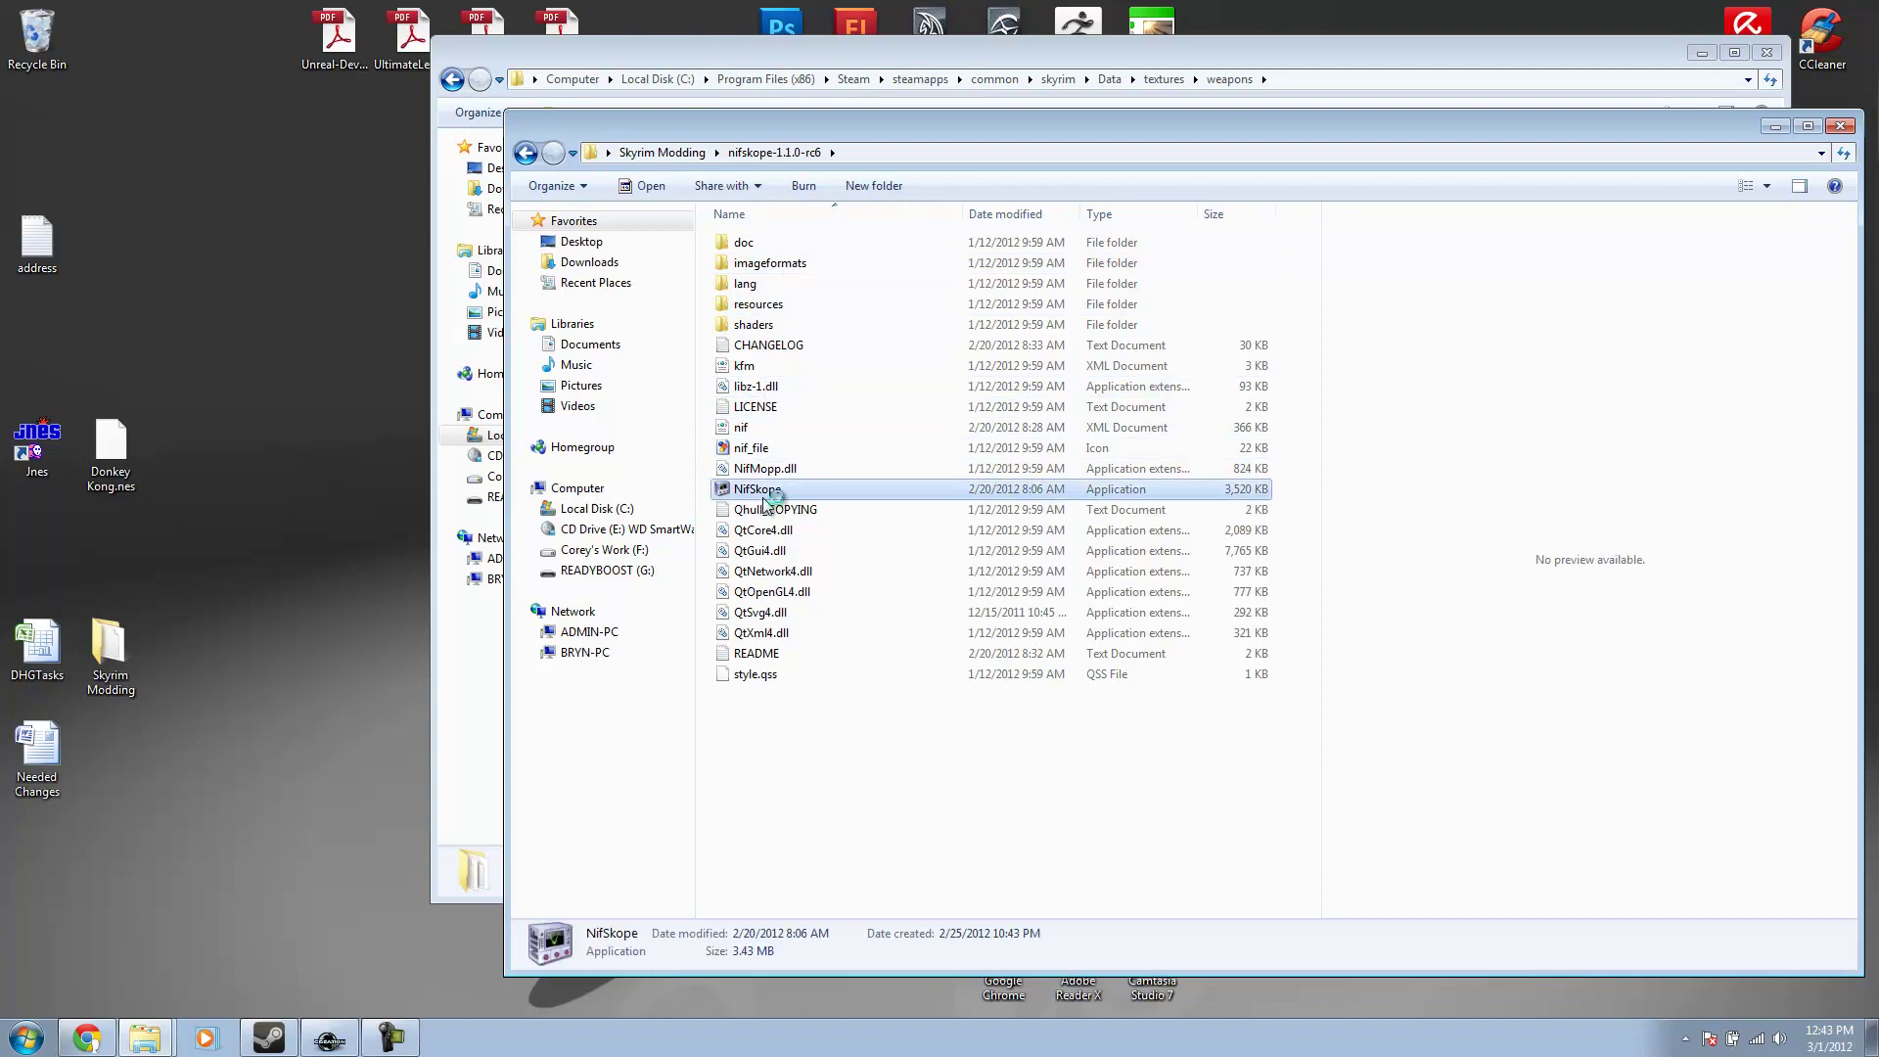
- Minimize the NifSkope program folder and arrange the textures weapons folder side by side with the NifSkope window
left_click(1777, 127)
left_click_drag(1148, 49, 1874, 54)
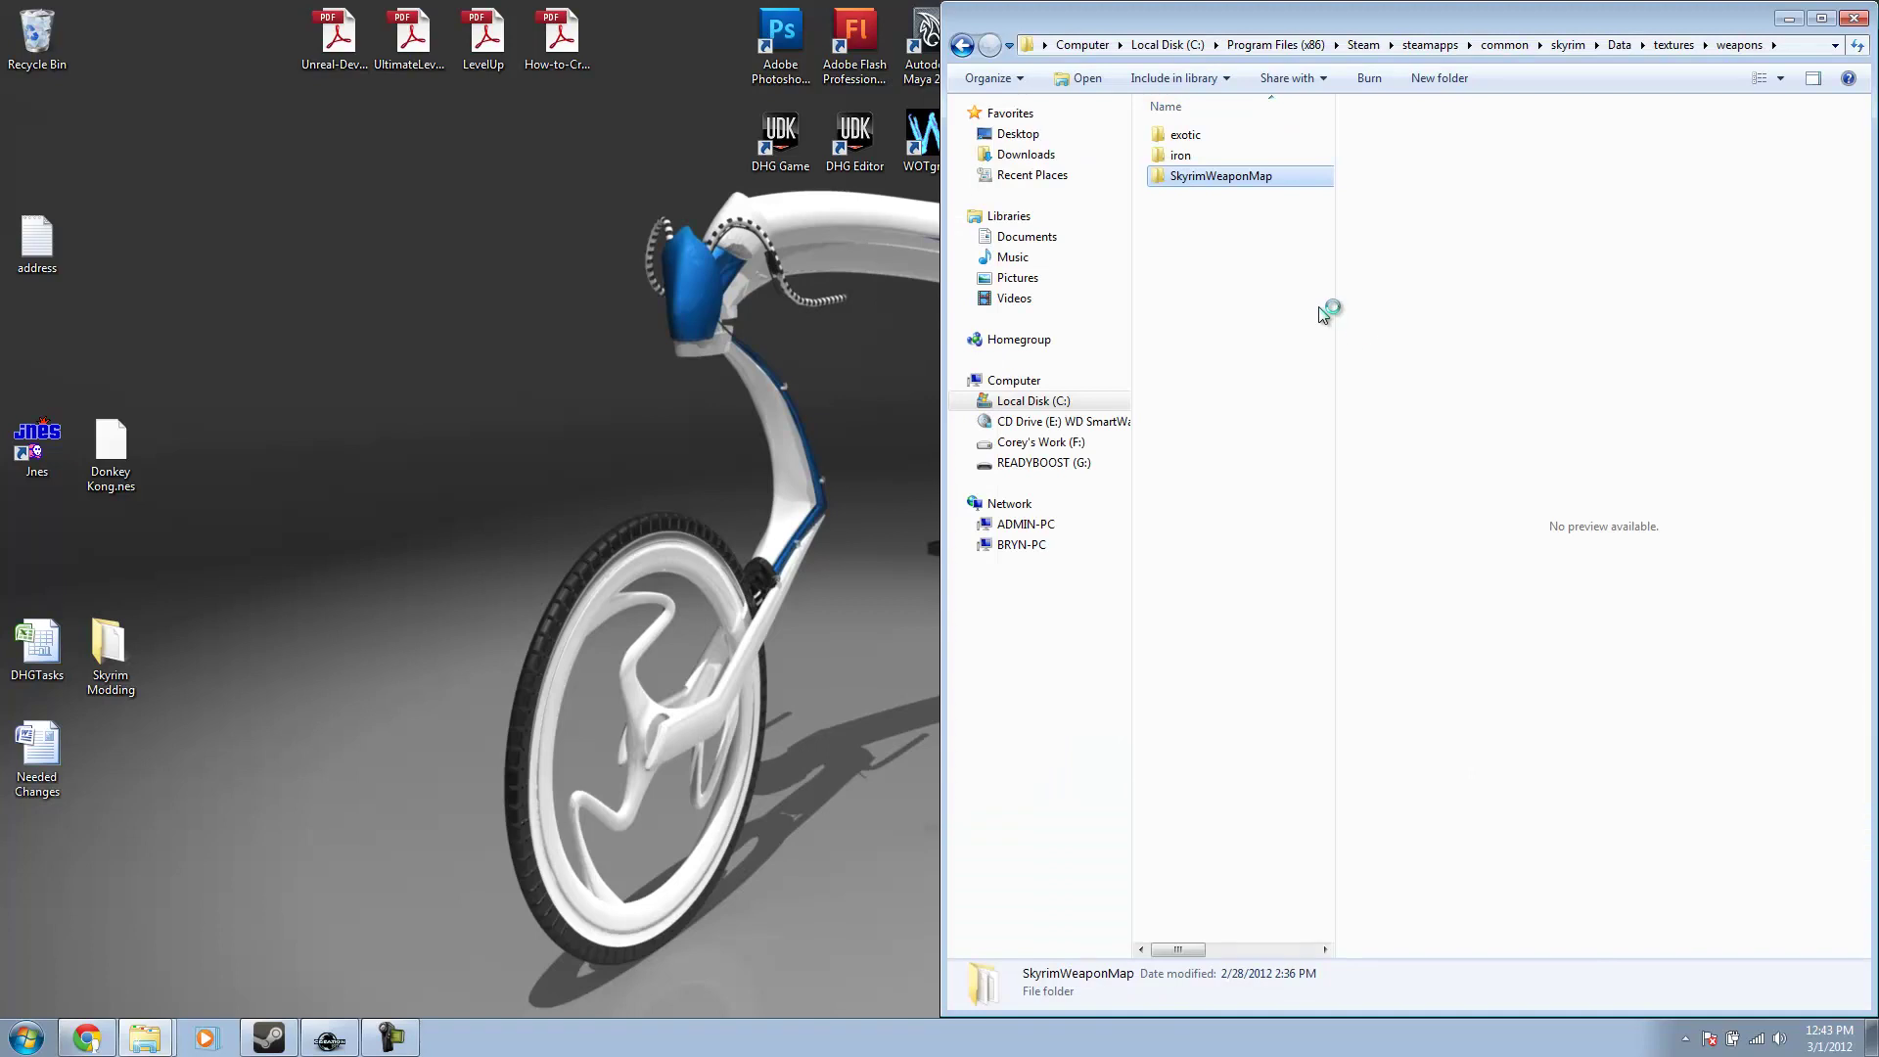
left_click(1618, 47)
double_click(1202, 307)
double_click(1186, 134)
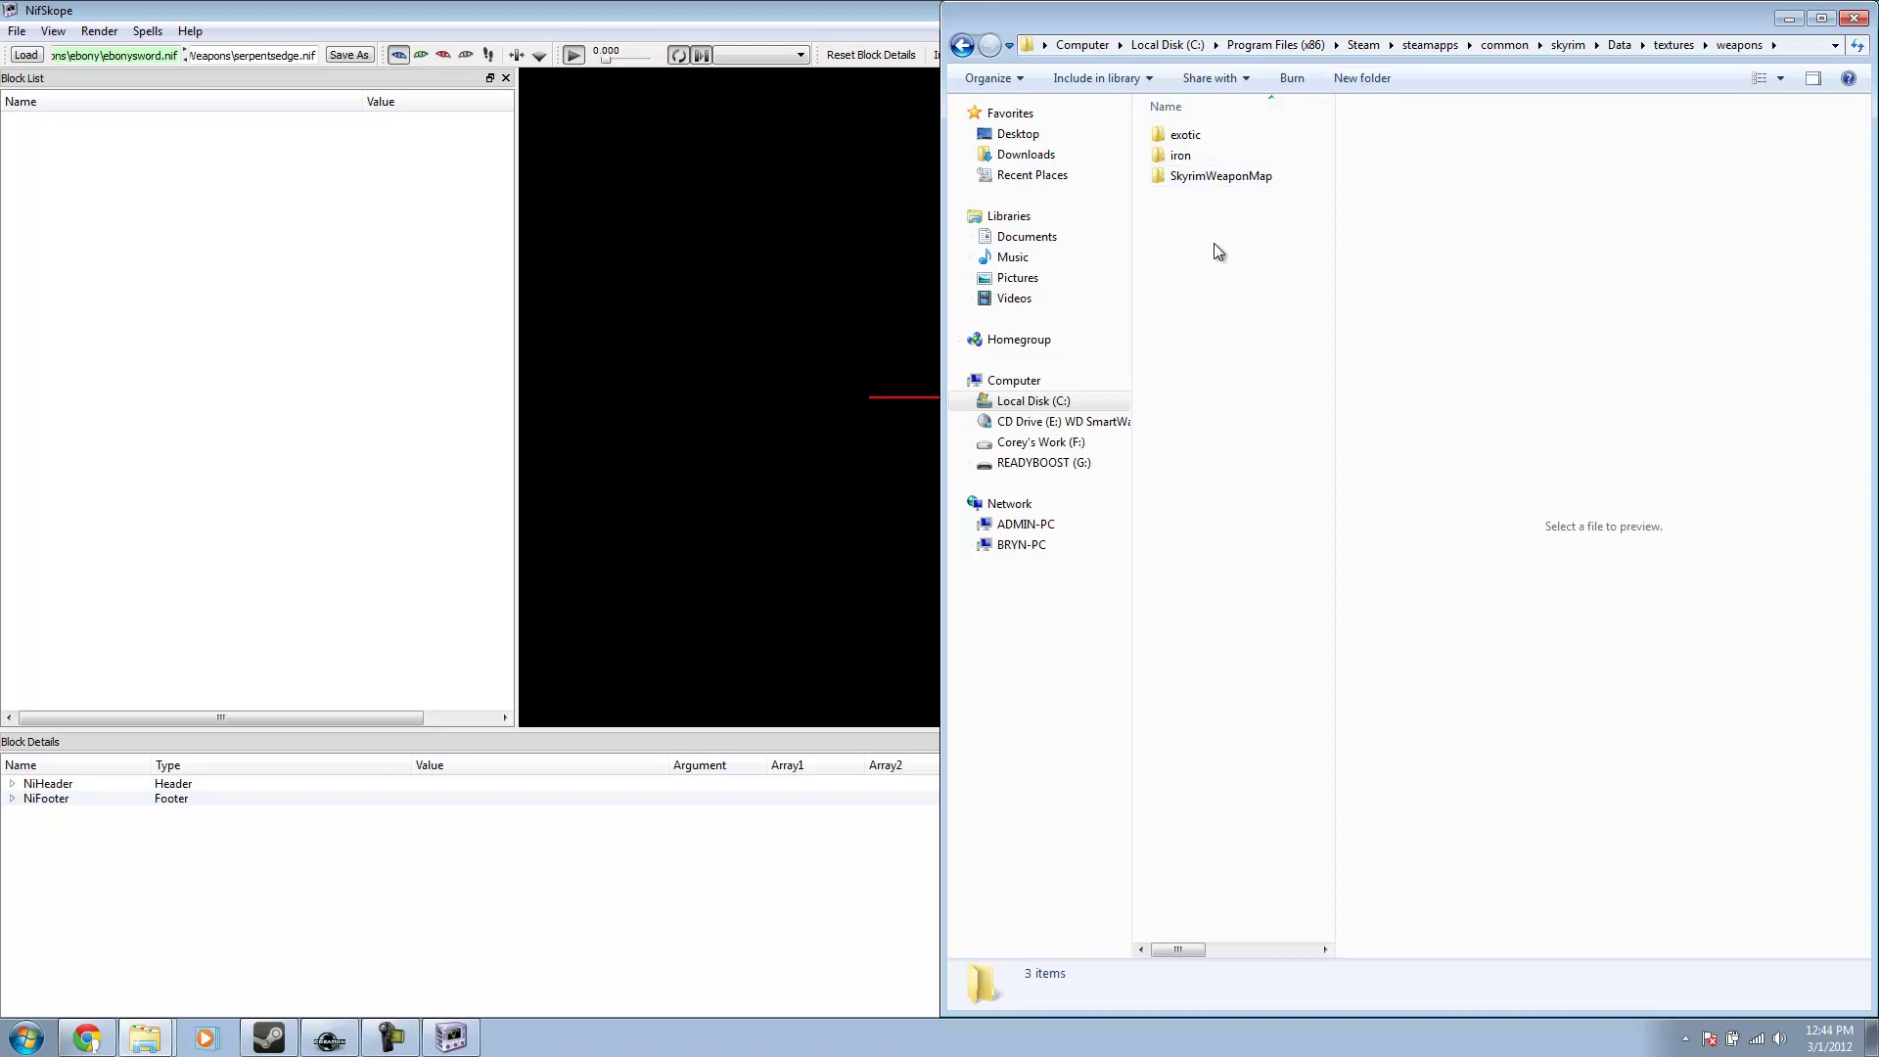
double_click(804, 16)
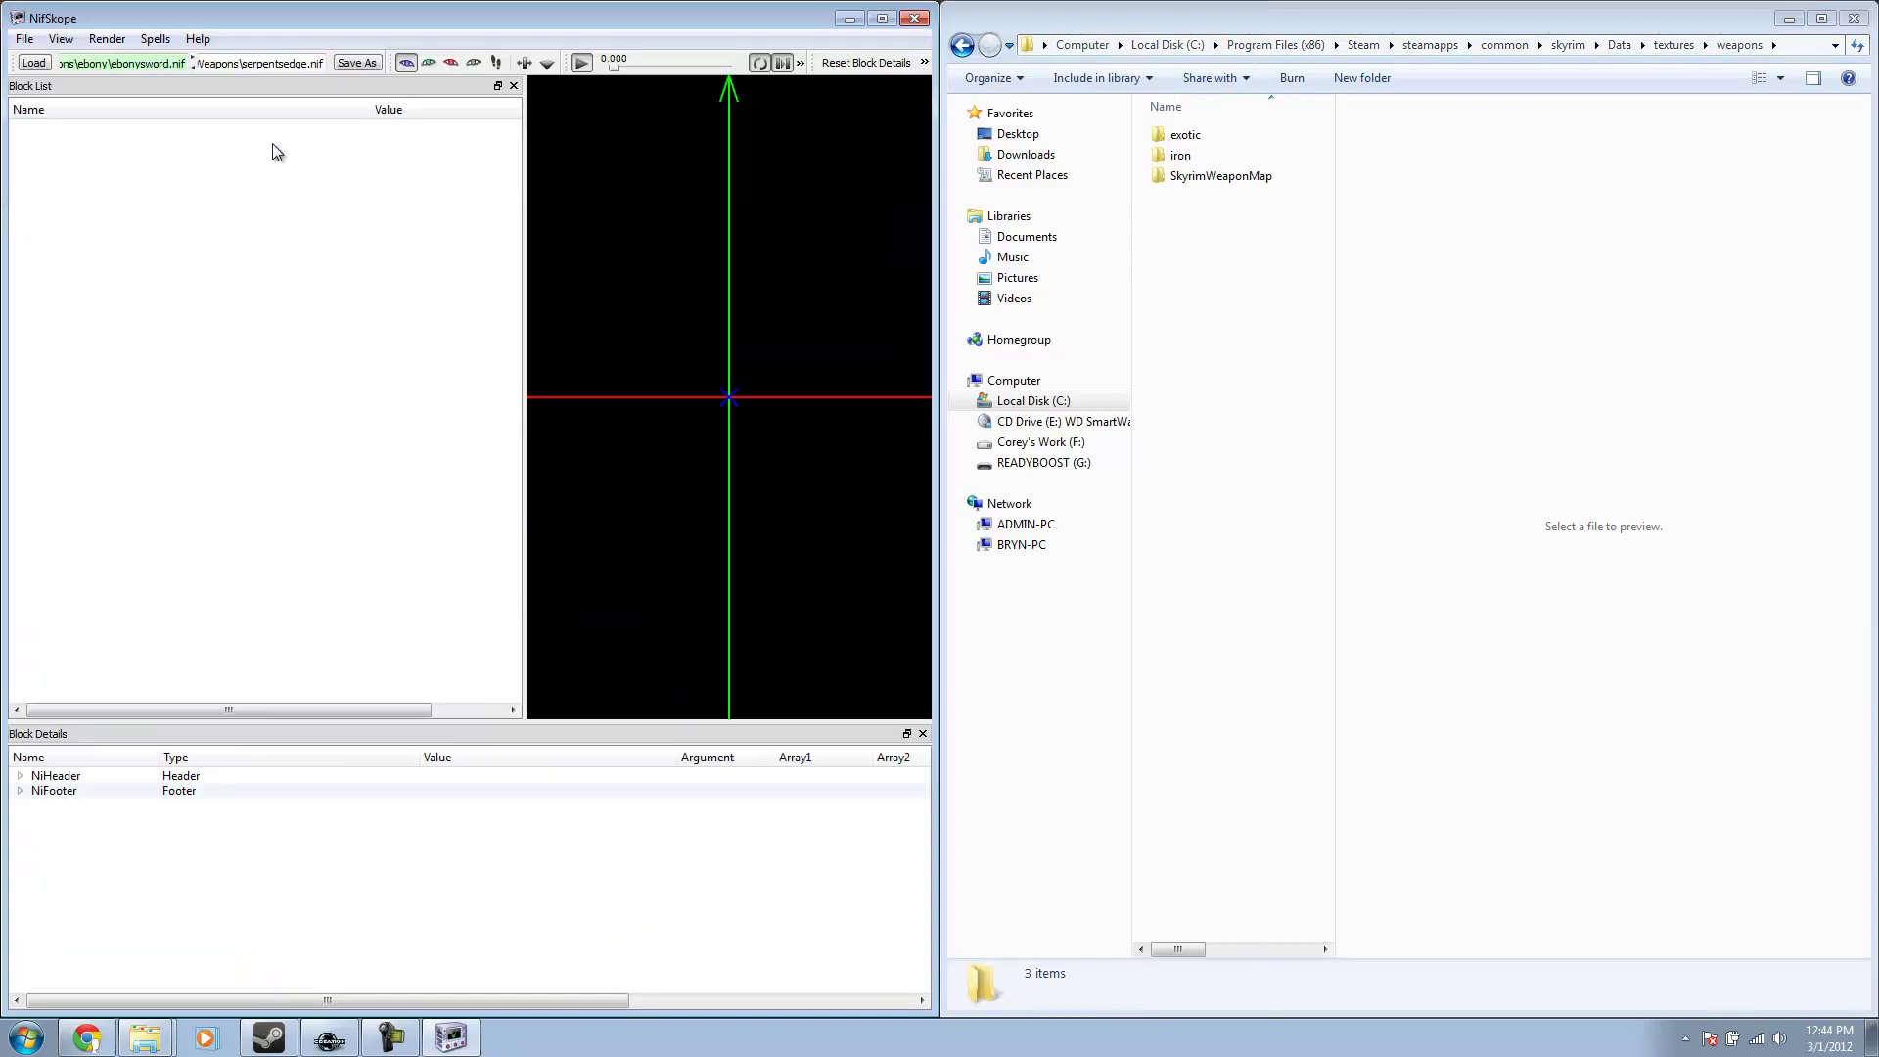
- Start loading a mesh and go to the copied path of Skyrim's Data\textures\weapons folder in the file chooser
left_click(34, 63)
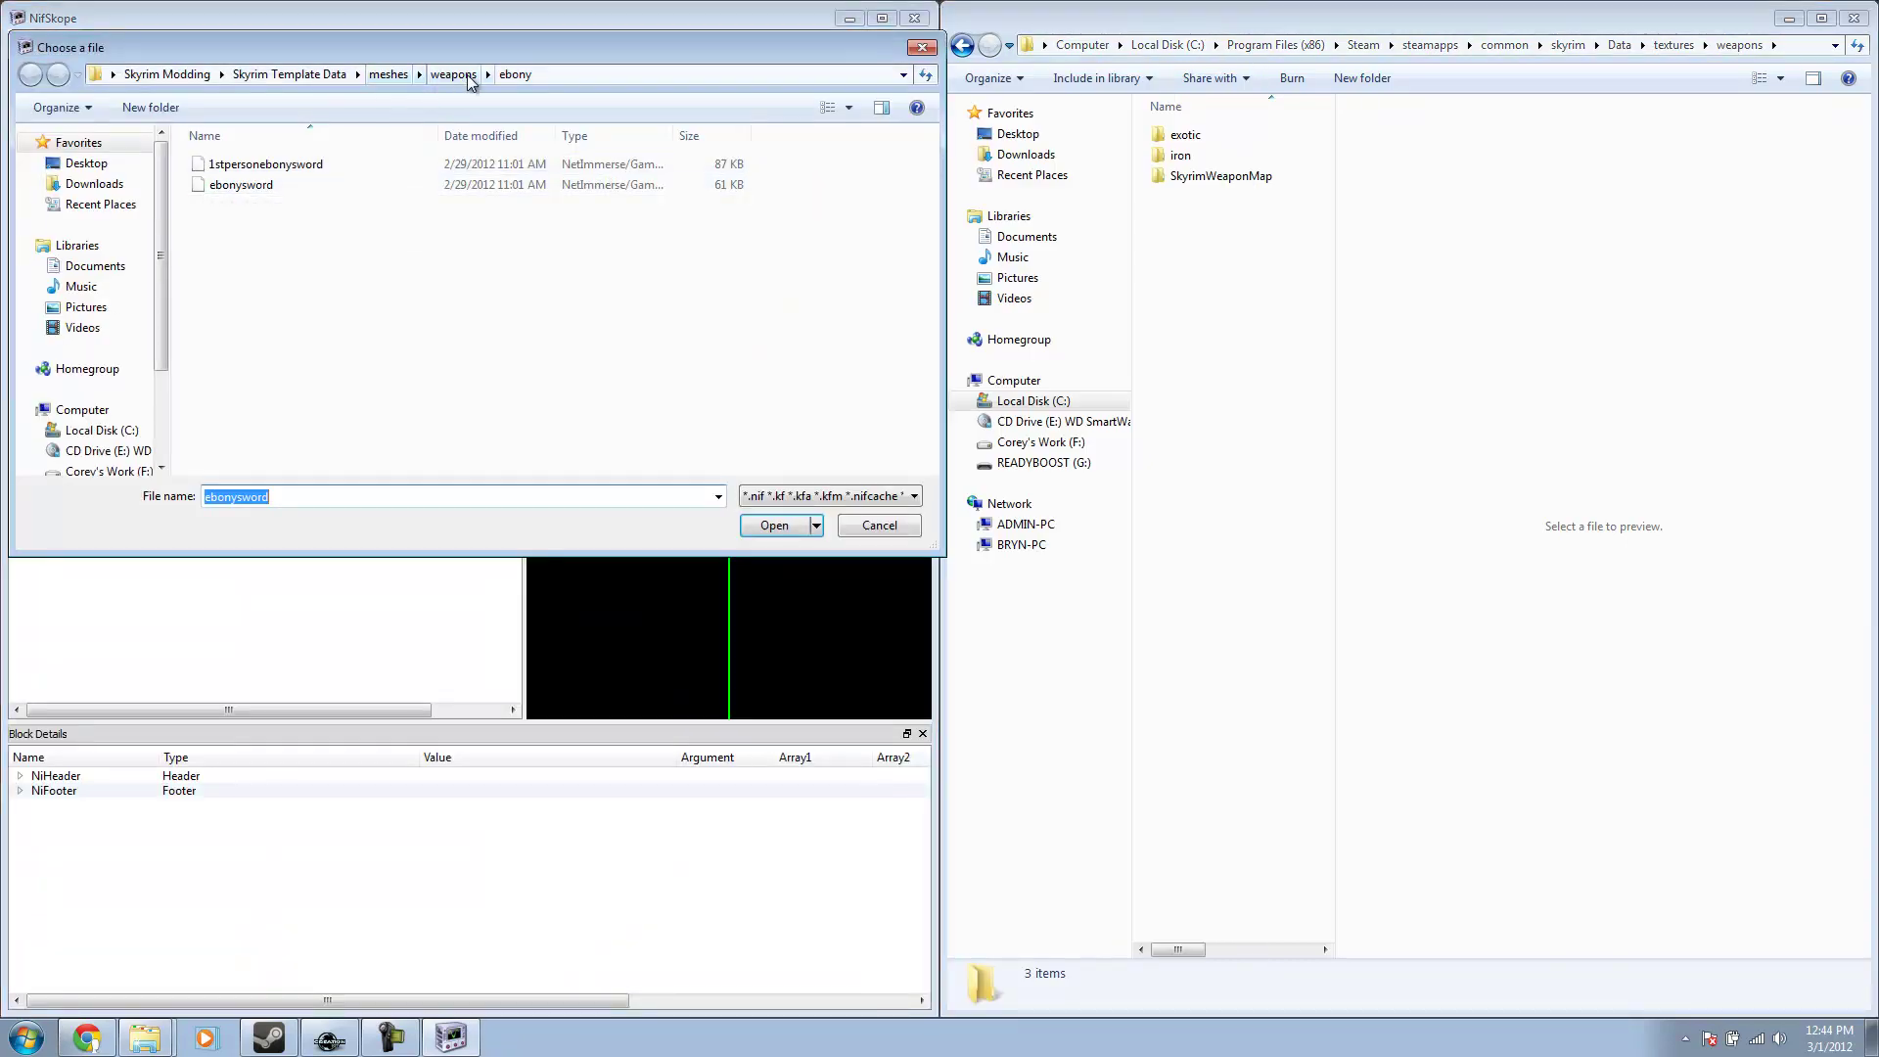
left_click(430, 78)
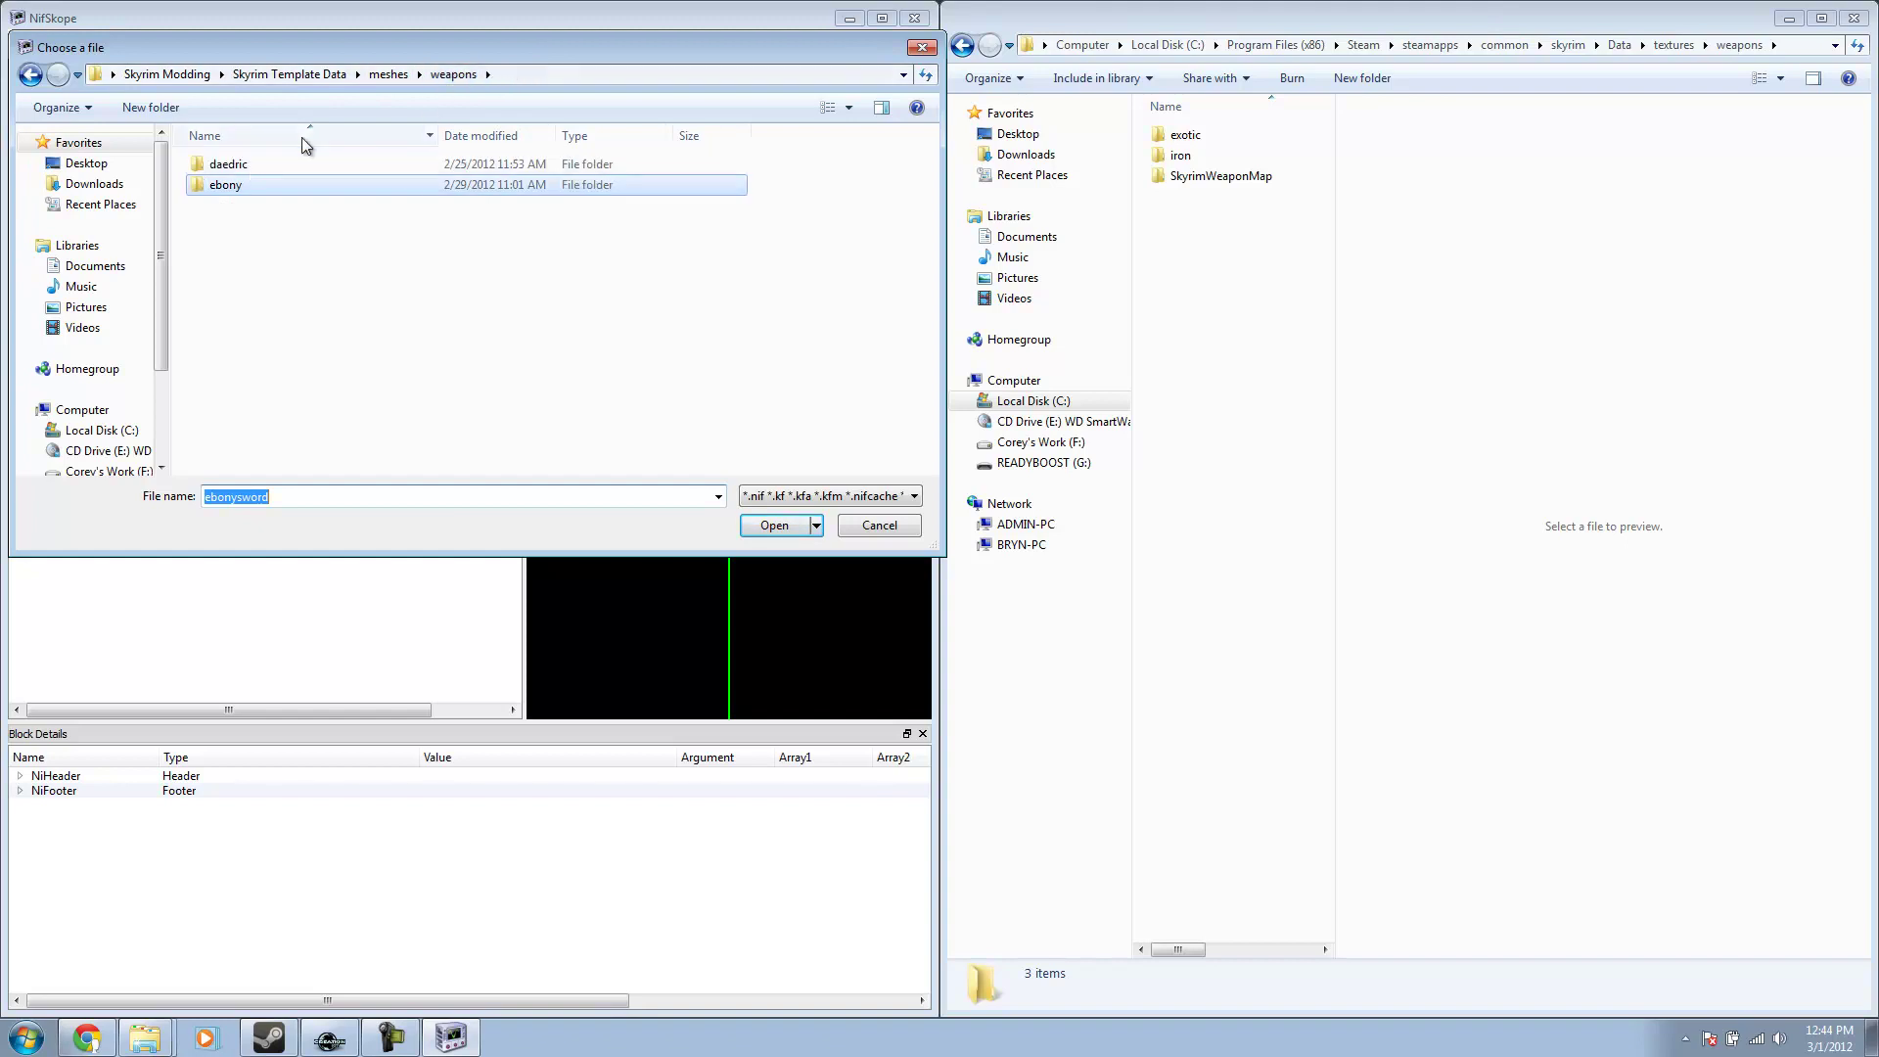
left_click(383, 77)
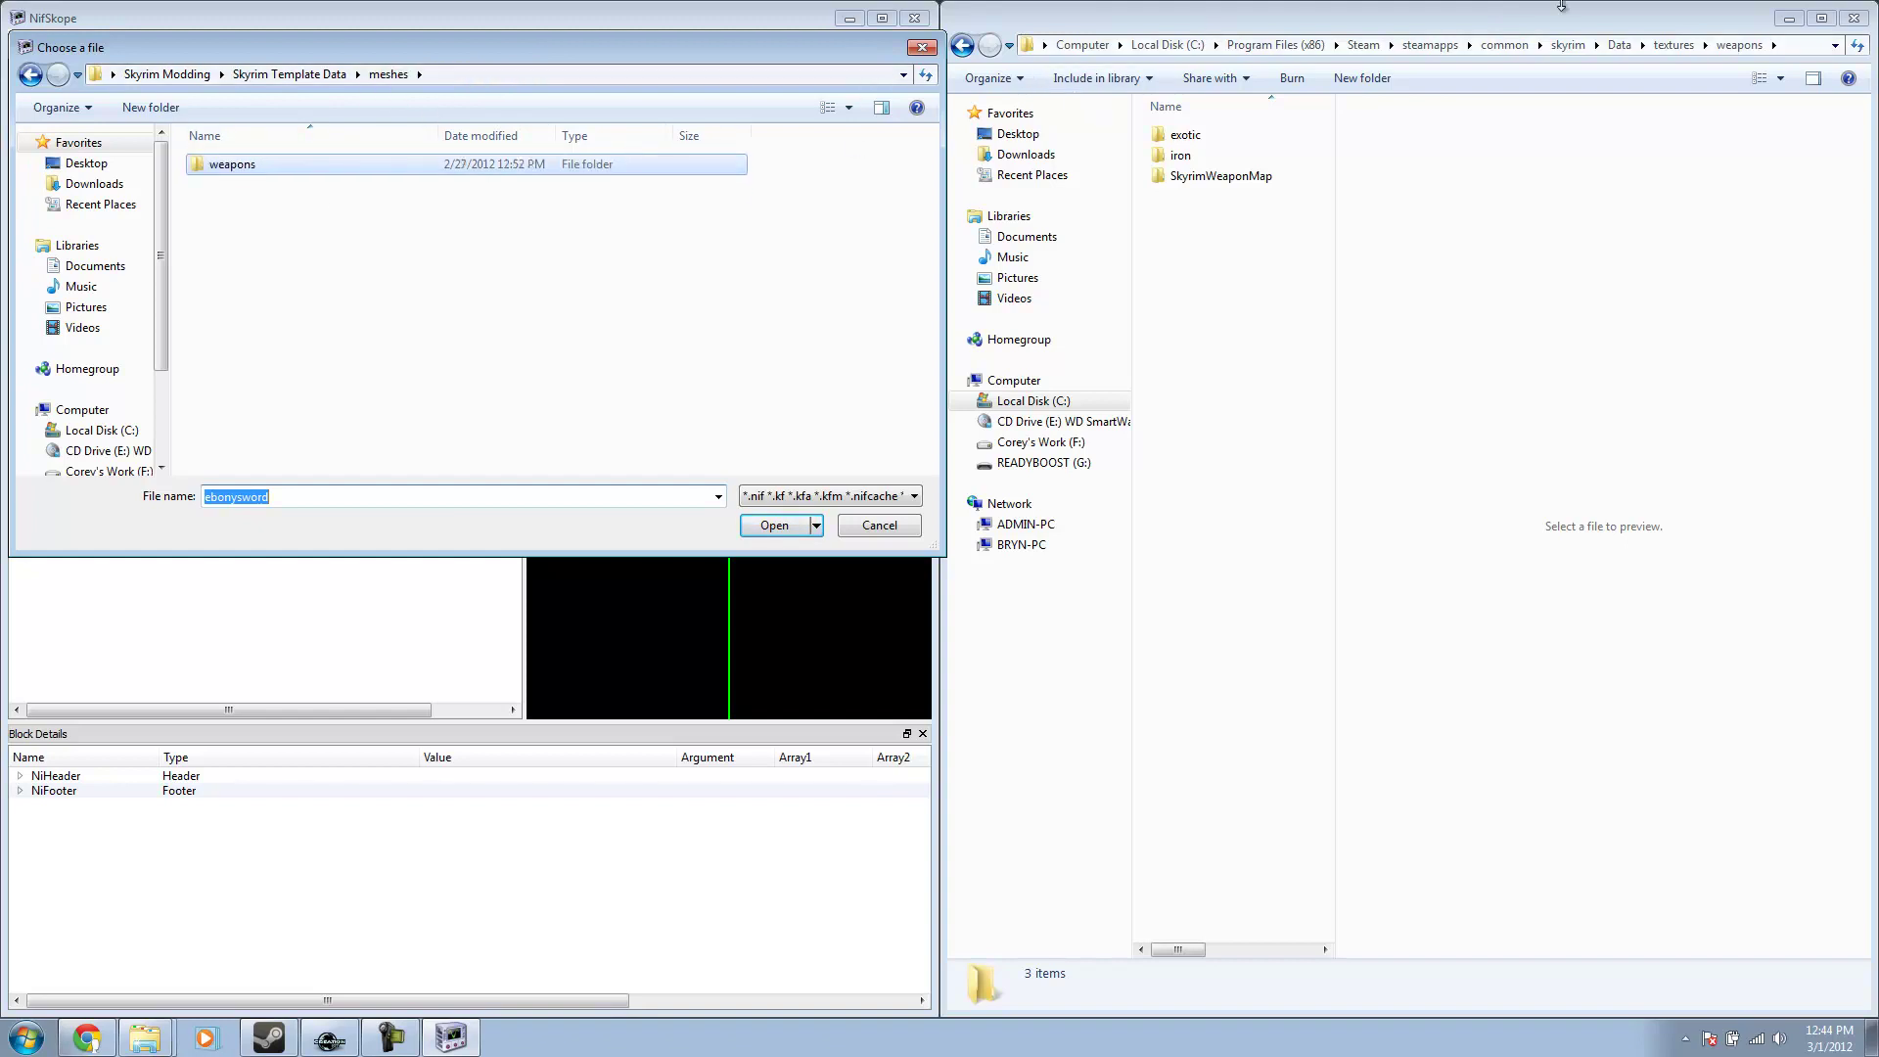
left_click(1786, 45)
key("ctrl+c")
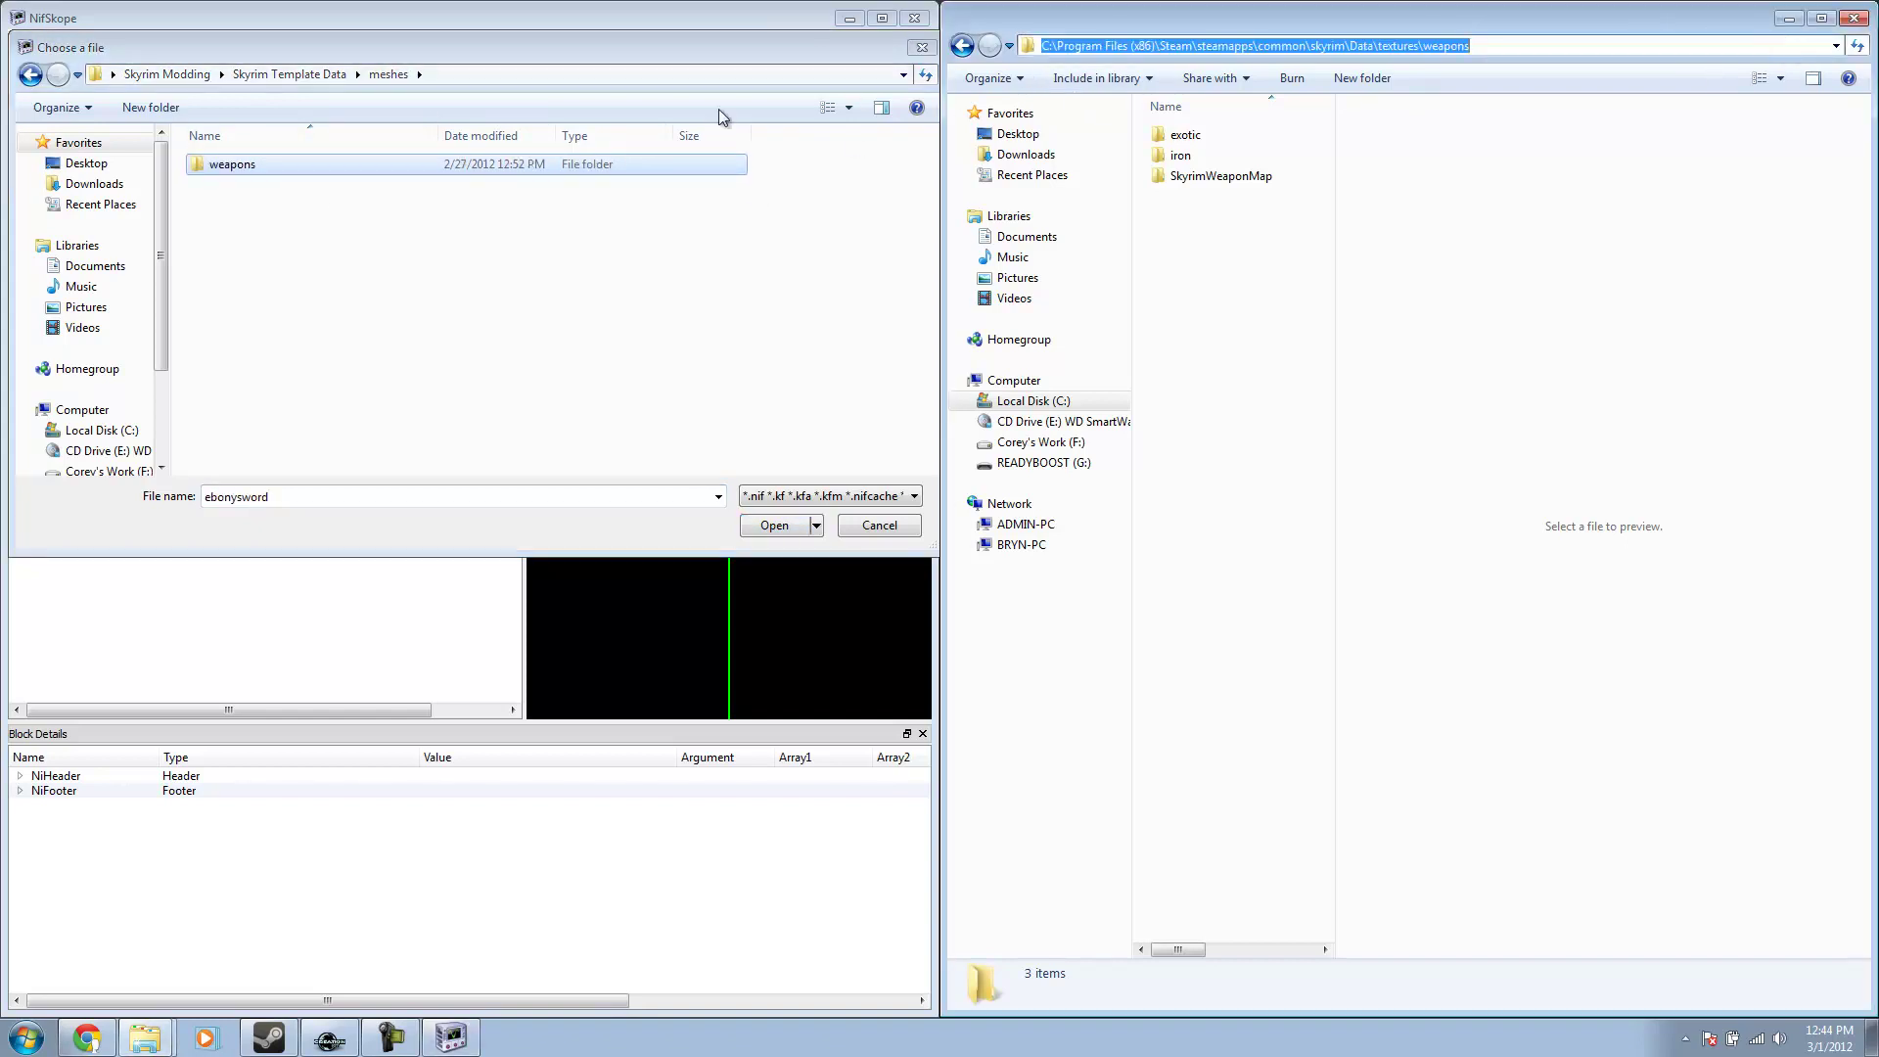
left_click(709, 78)
key("ctrl+v")
key("Return")
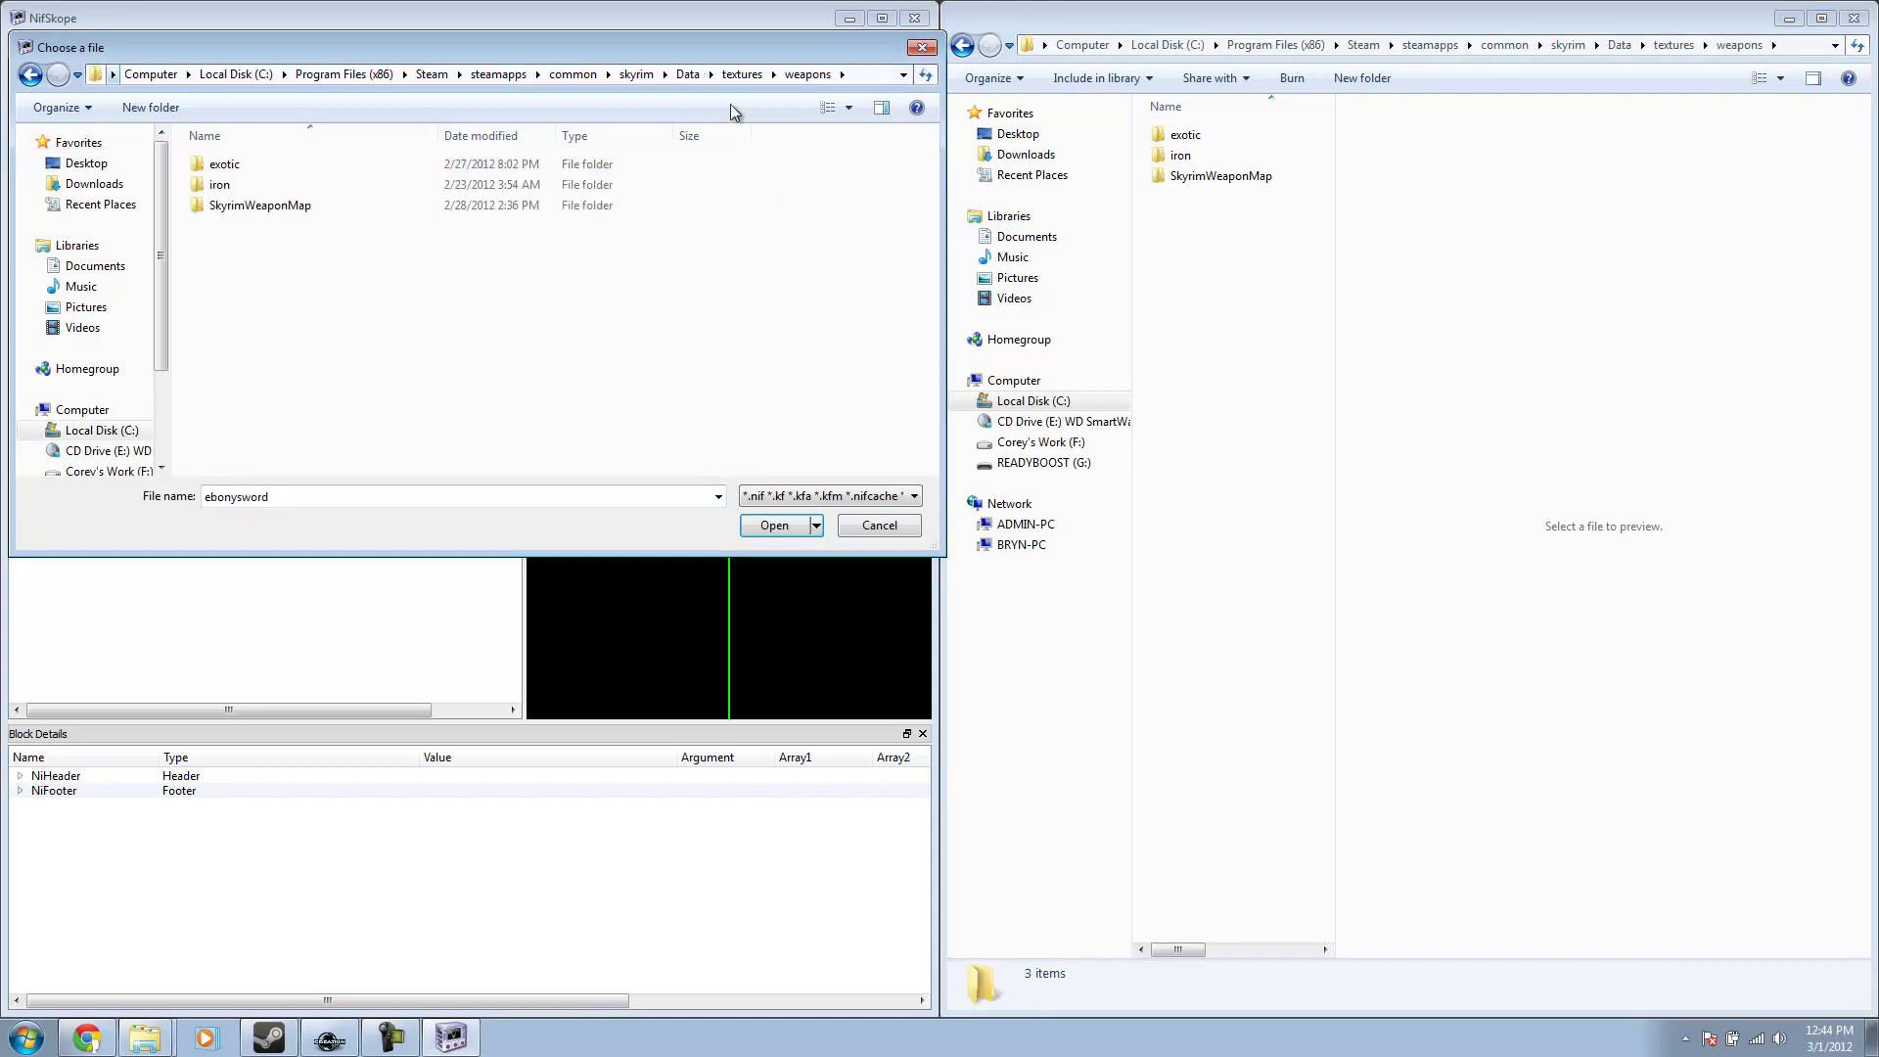
- Load the 1stpersonserpentsedge mesh from Data\meshes\weapons\CoolWeapons
left_click(688, 76)
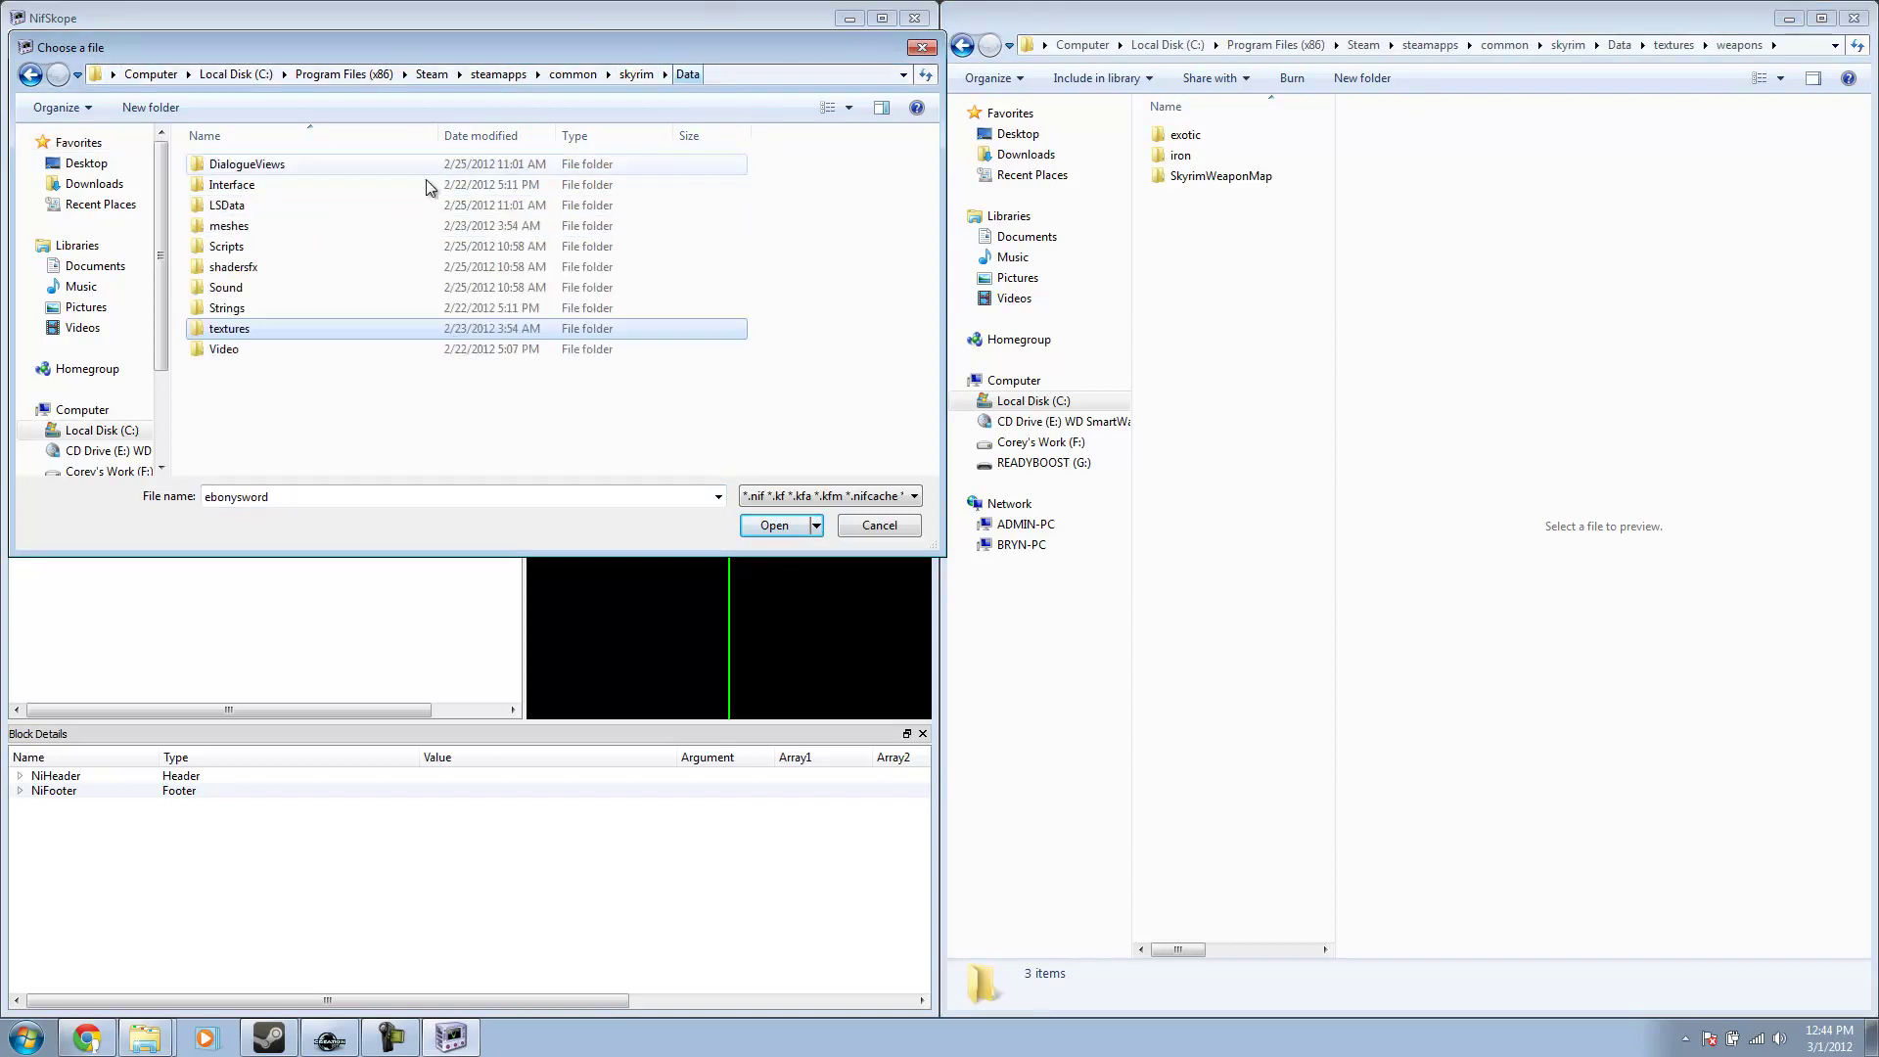
double_click(227, 225)
double_click(227, 167)
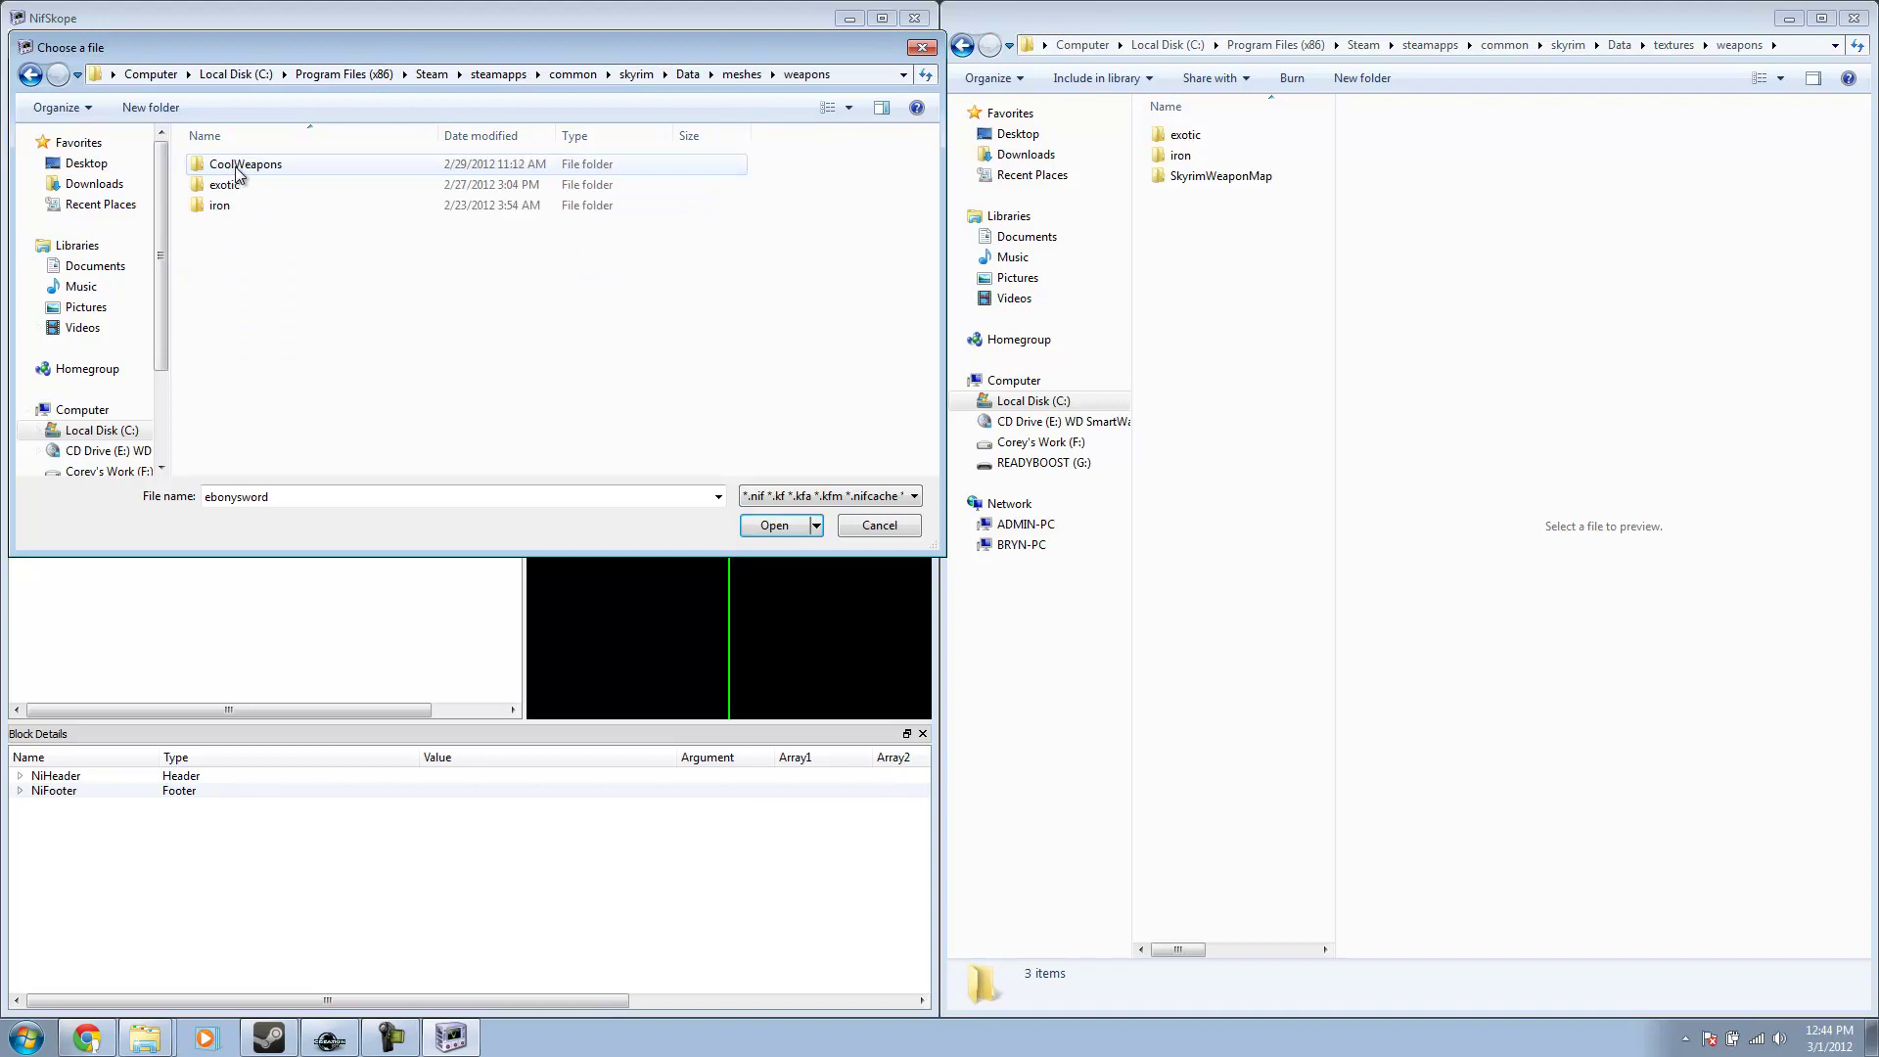
double_click(236, 166)
left_click(243, 168)
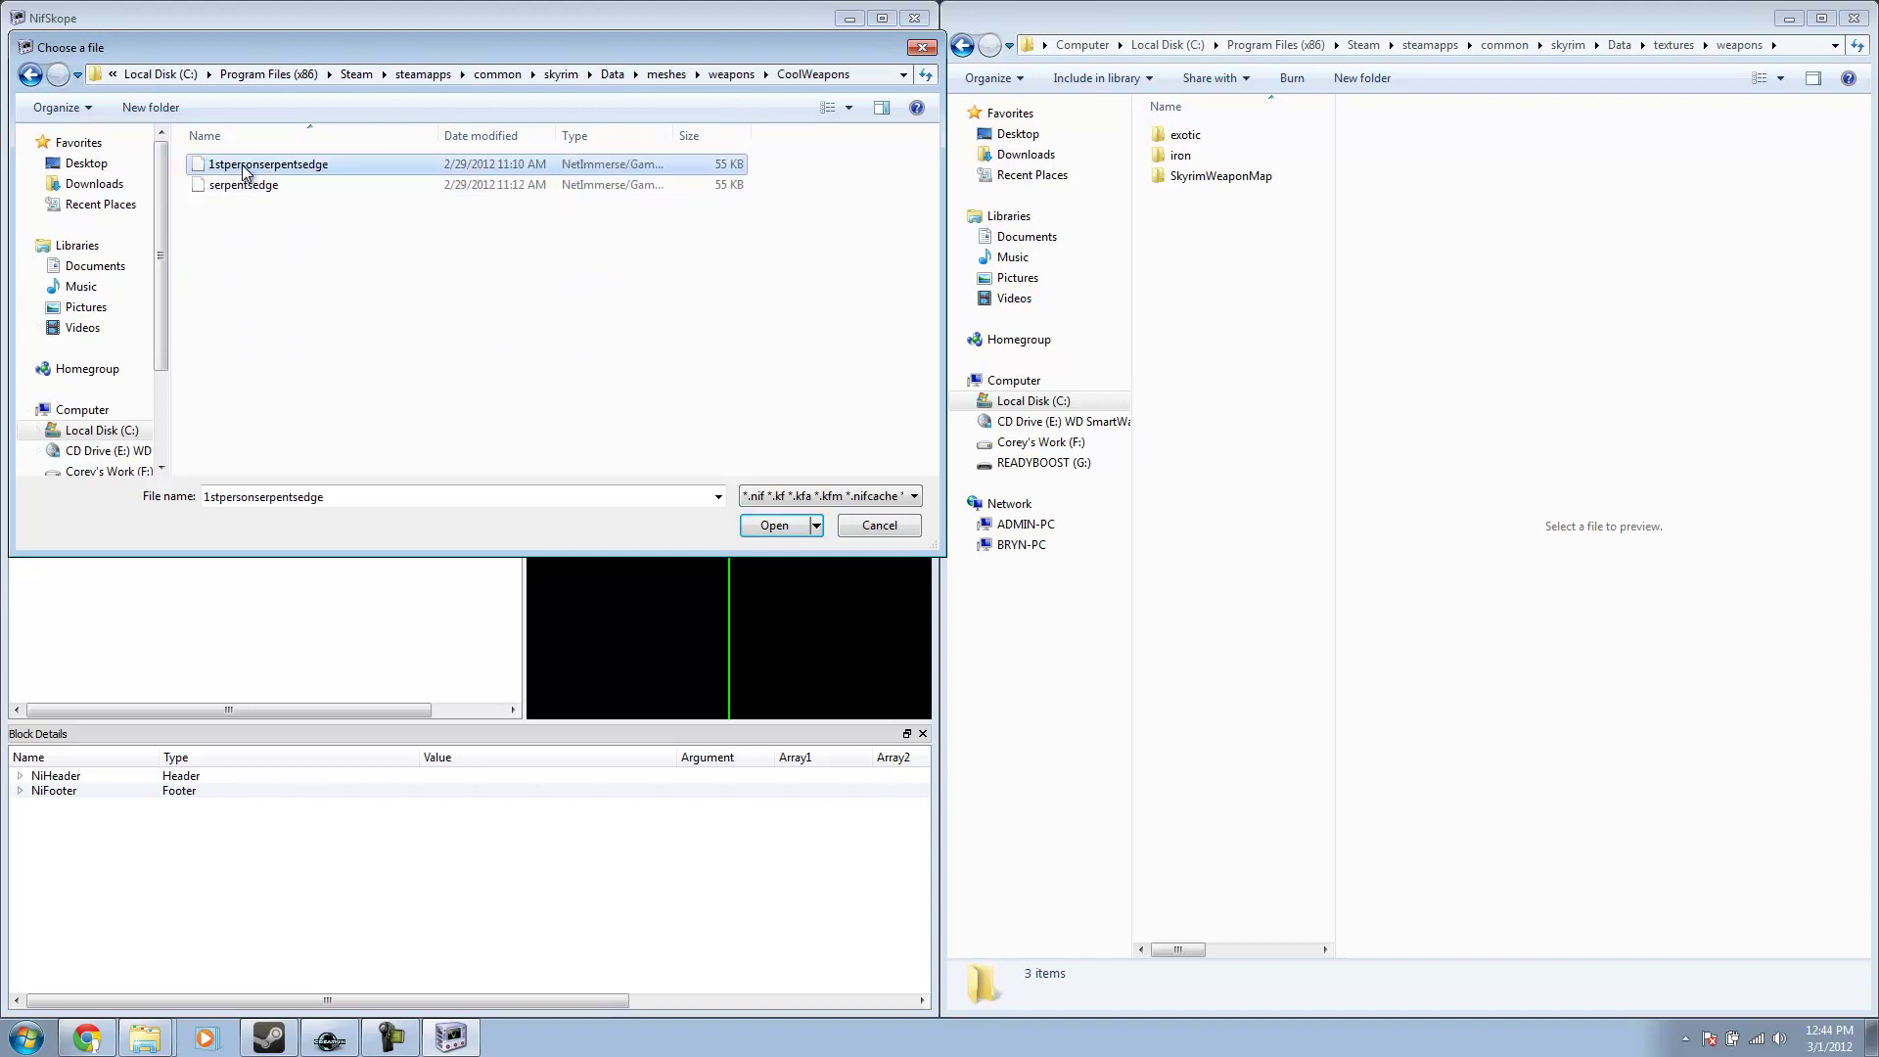
double_click(245, 168)
- Examine the loaded sword and expand its NiTriShape blocks to list the texture paths of BSShaderTextureSet
left_click_drag(548, 288, 681, 161)
scroll(681, 161, "up", 3)
scroll(707, 281, "up", 2)
left_click(20, 128)
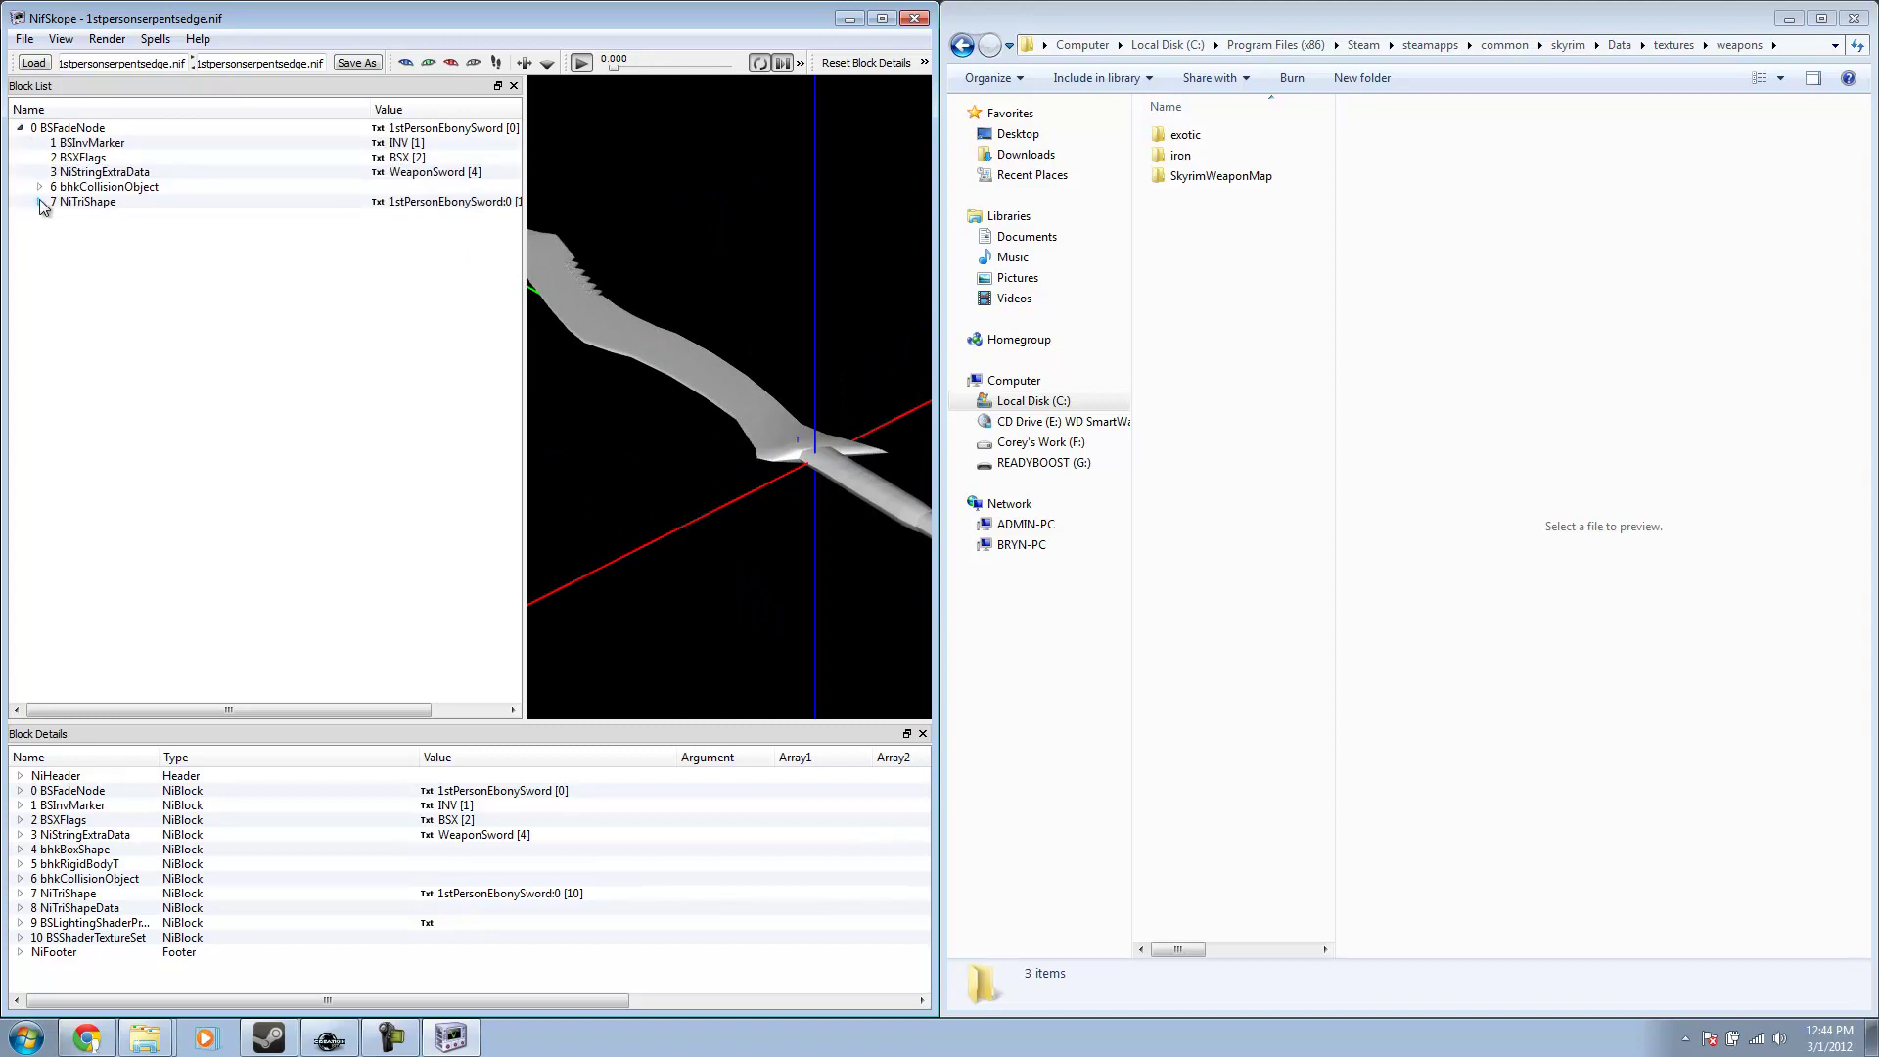
left_click(39, 202)
left_click(59, 231)
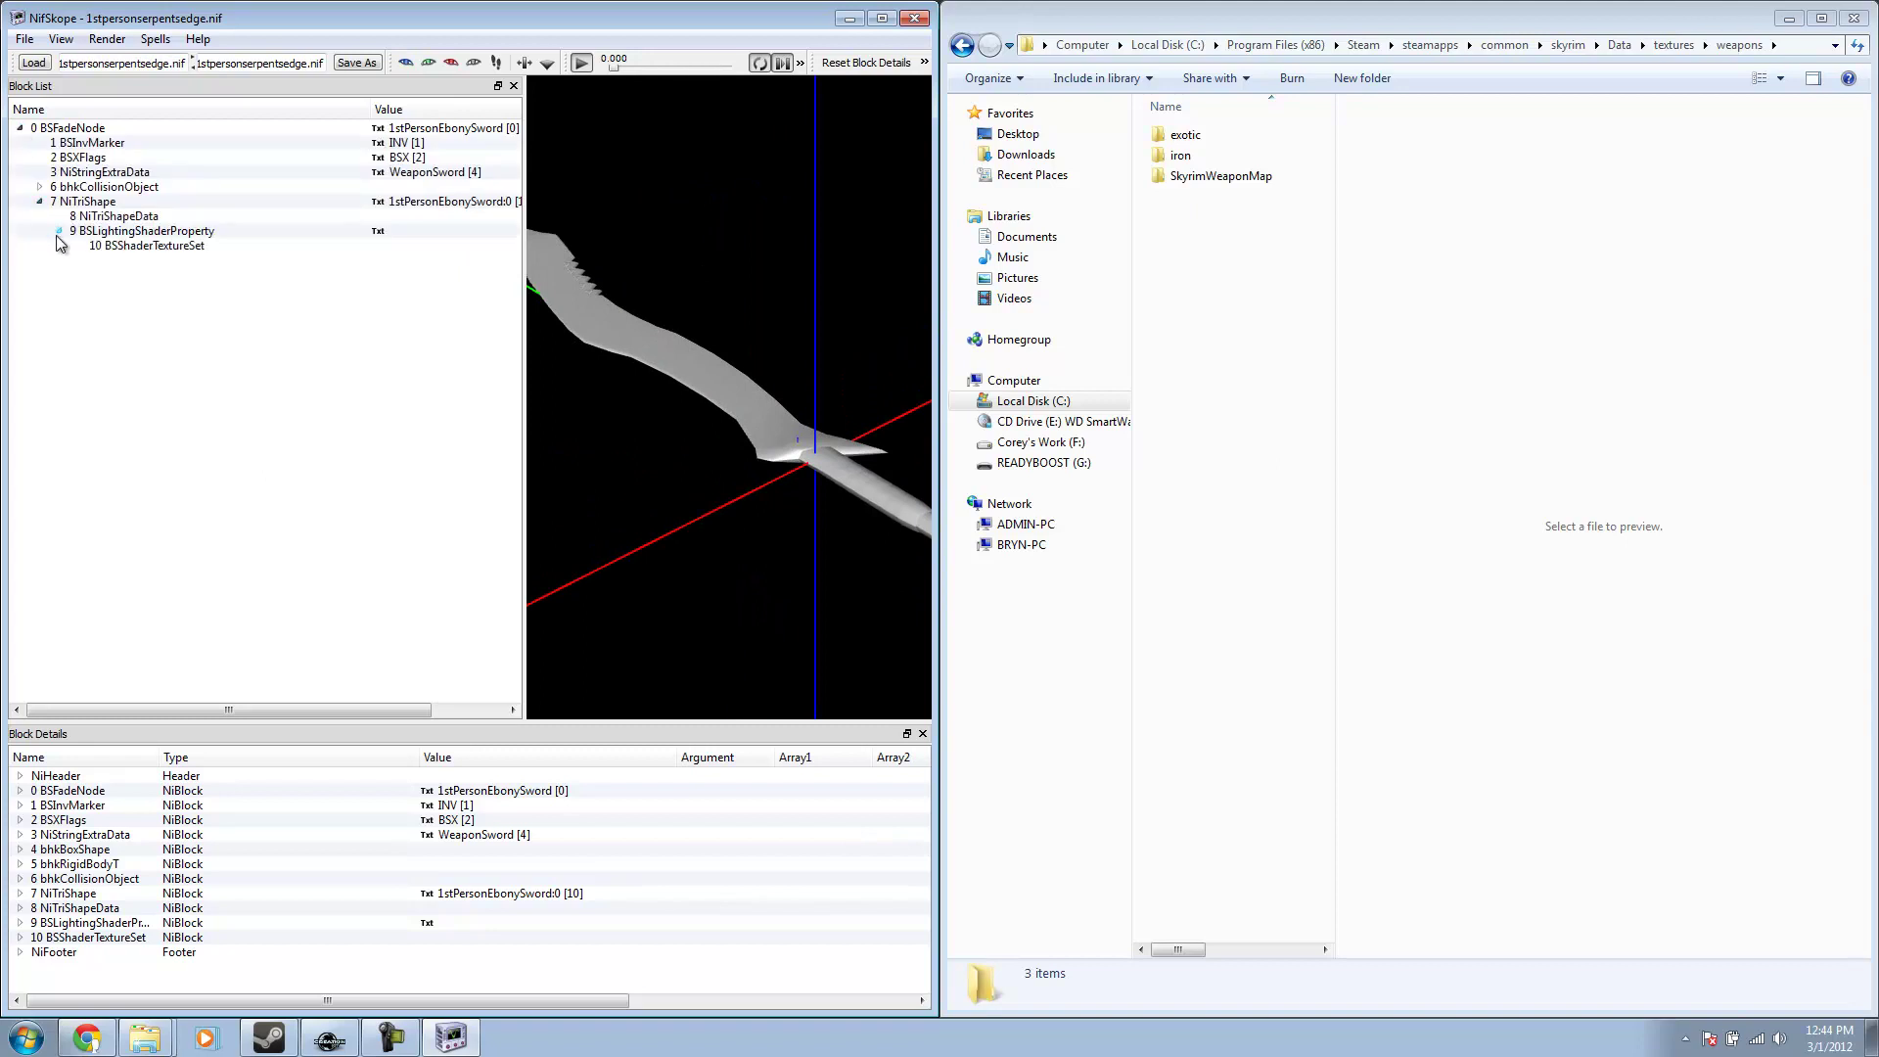
left_click(108, 248)
left_click(20, 791)
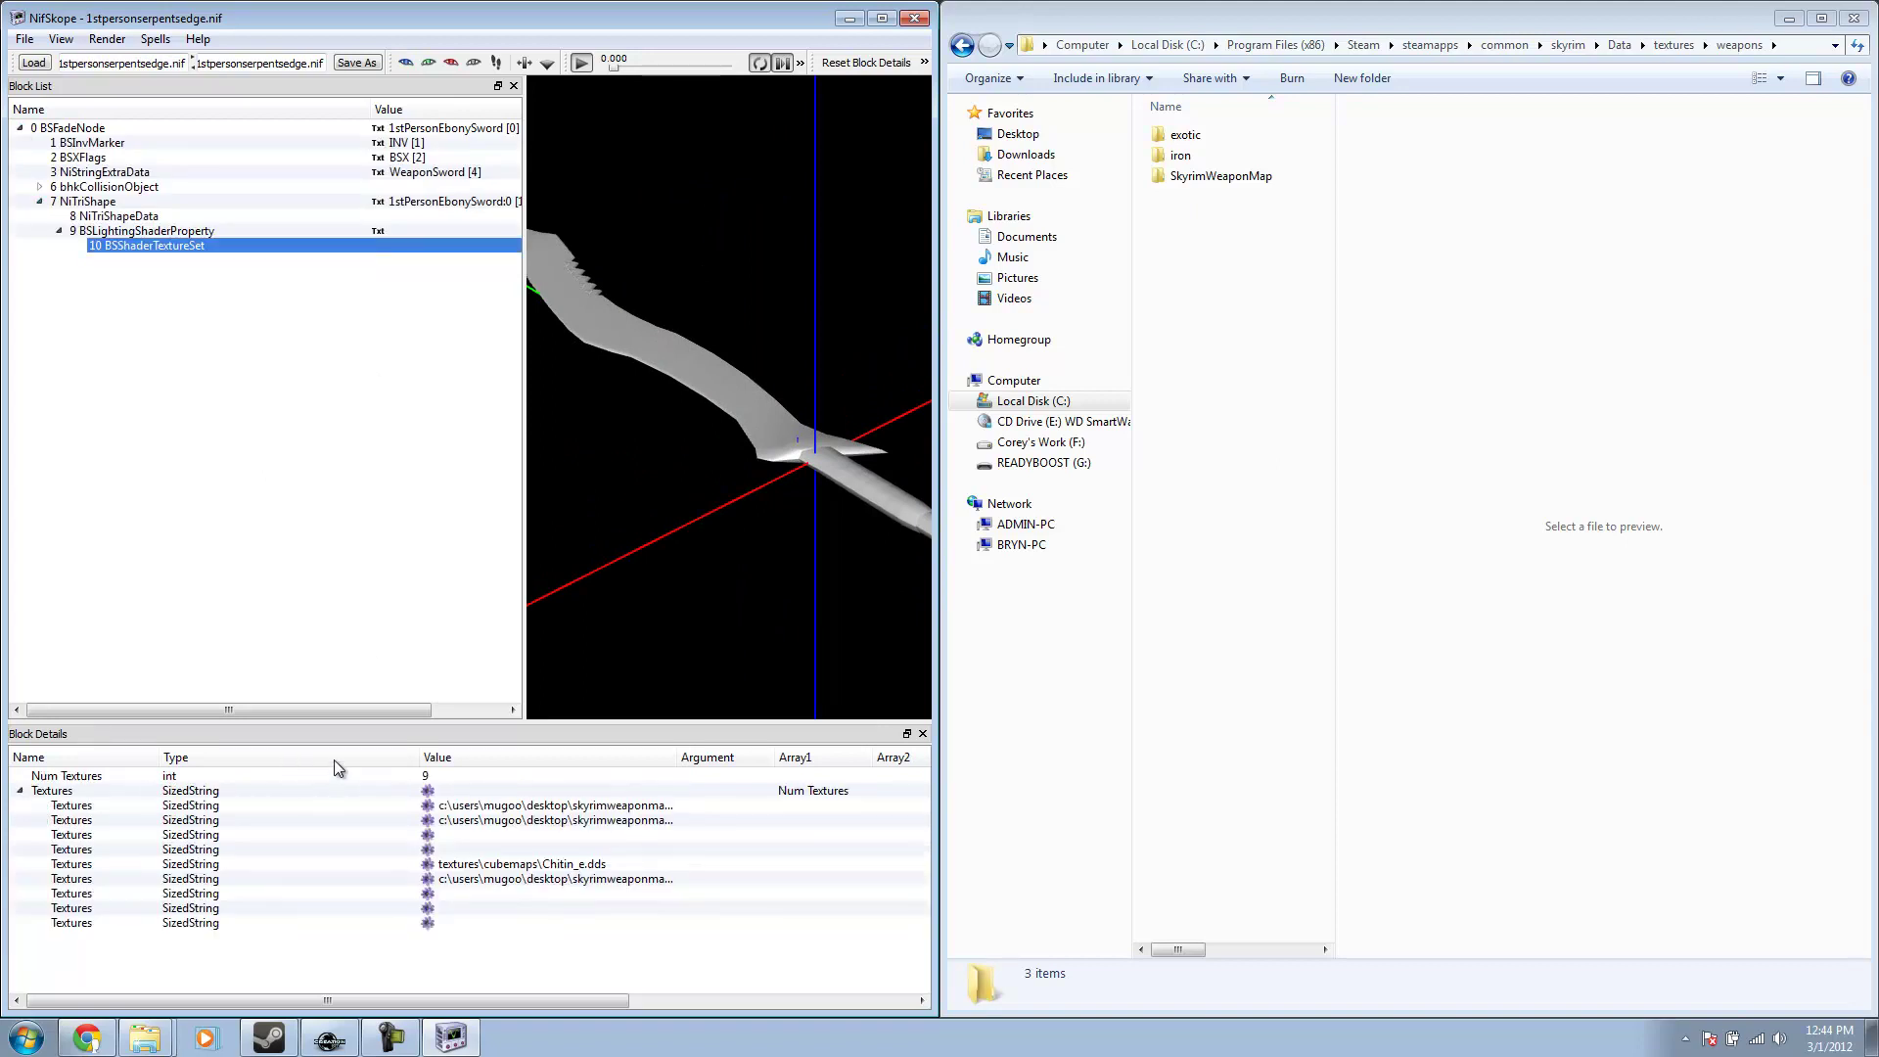
- Assign the first file in Data\textures\weapons\SkyrimWeaponMap to the first texture slot of the sword
left_click(428, 805)
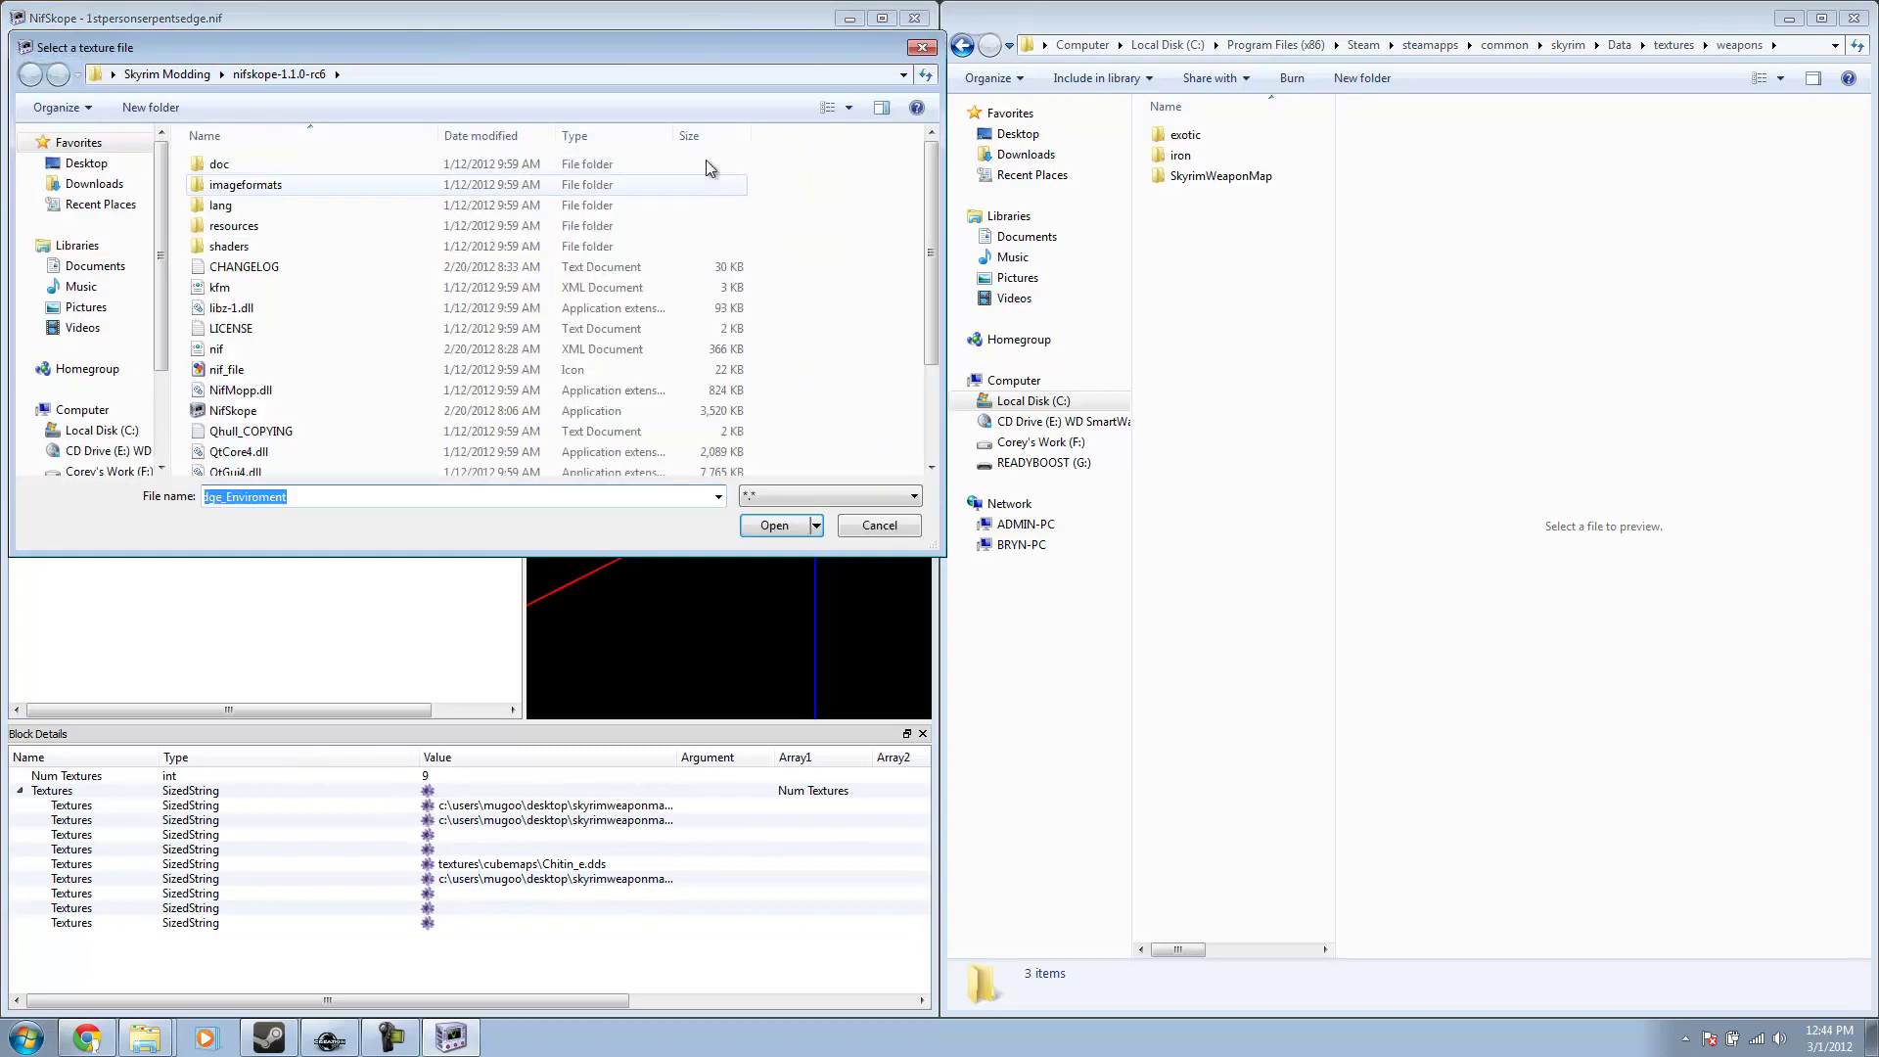
left_click(760, 77)
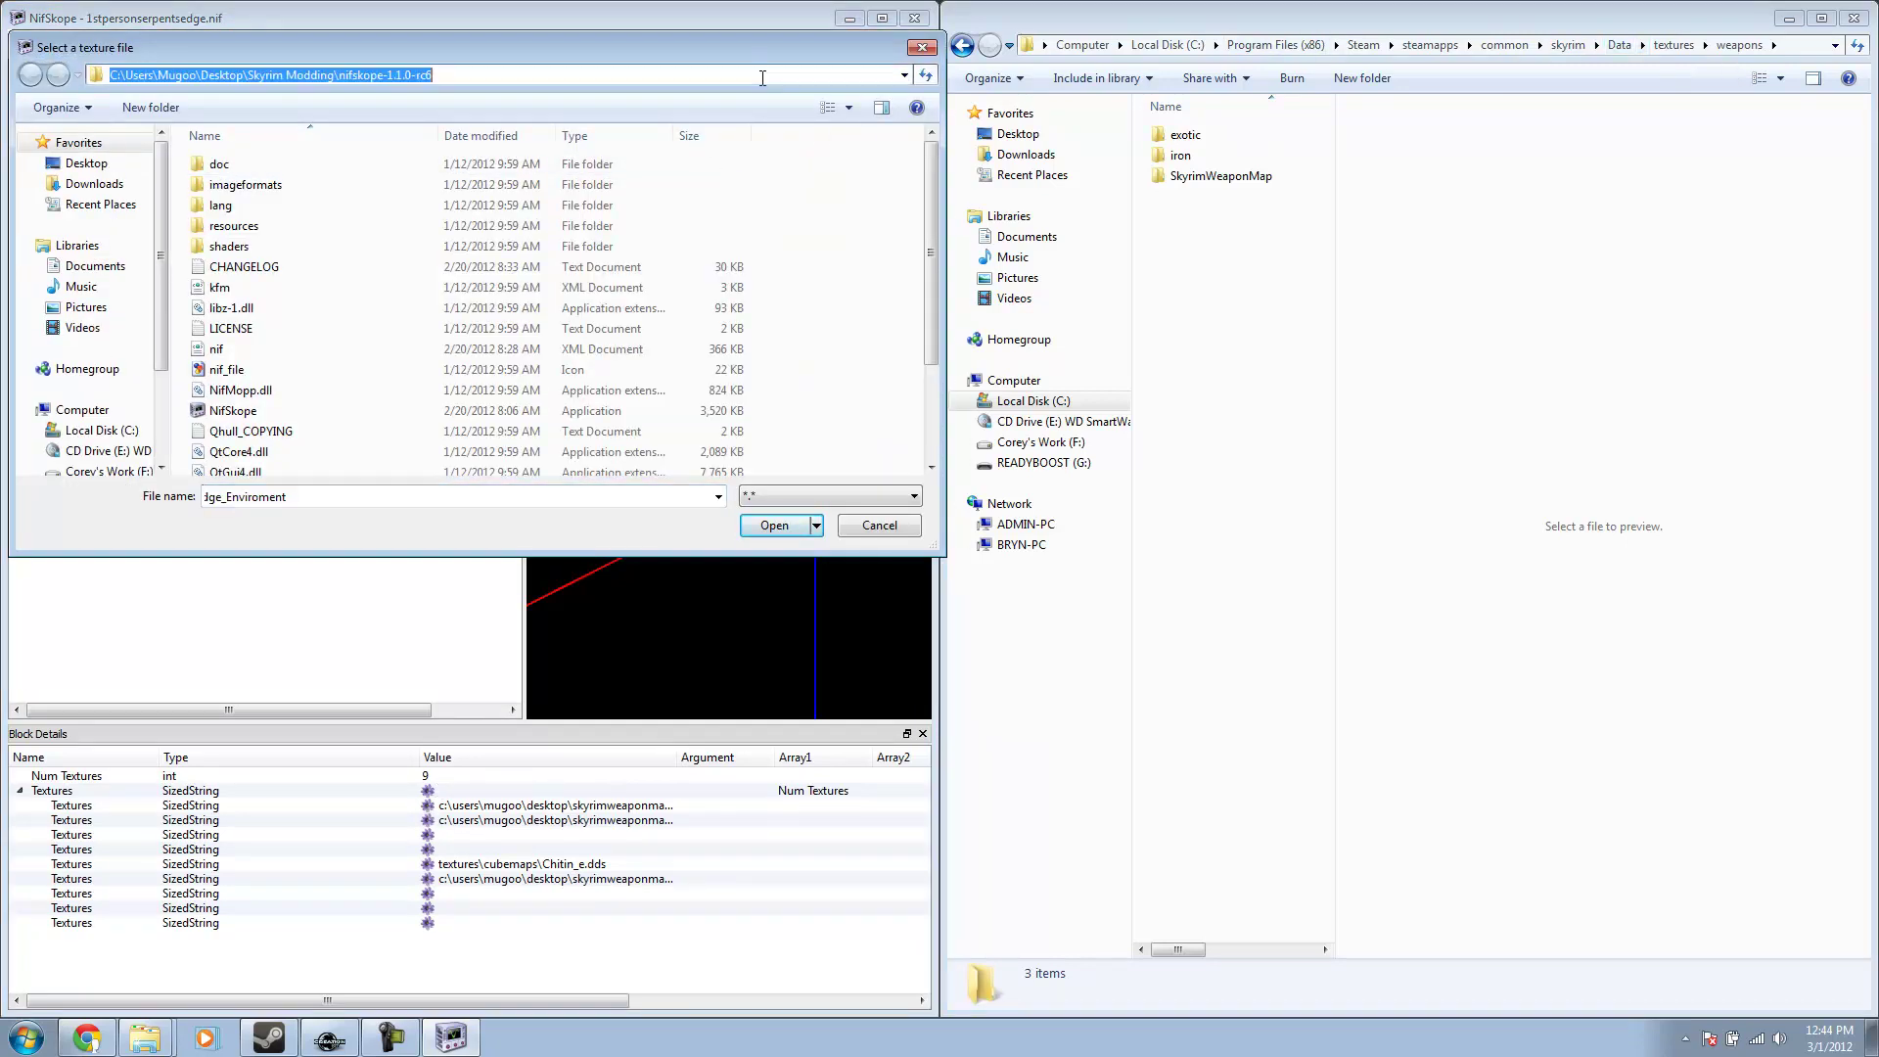
type("C:\\Program Files (x86)\\Steam\\steamapps\\common\\skyrim\\Data\\textures\\weapons")
key("Return")
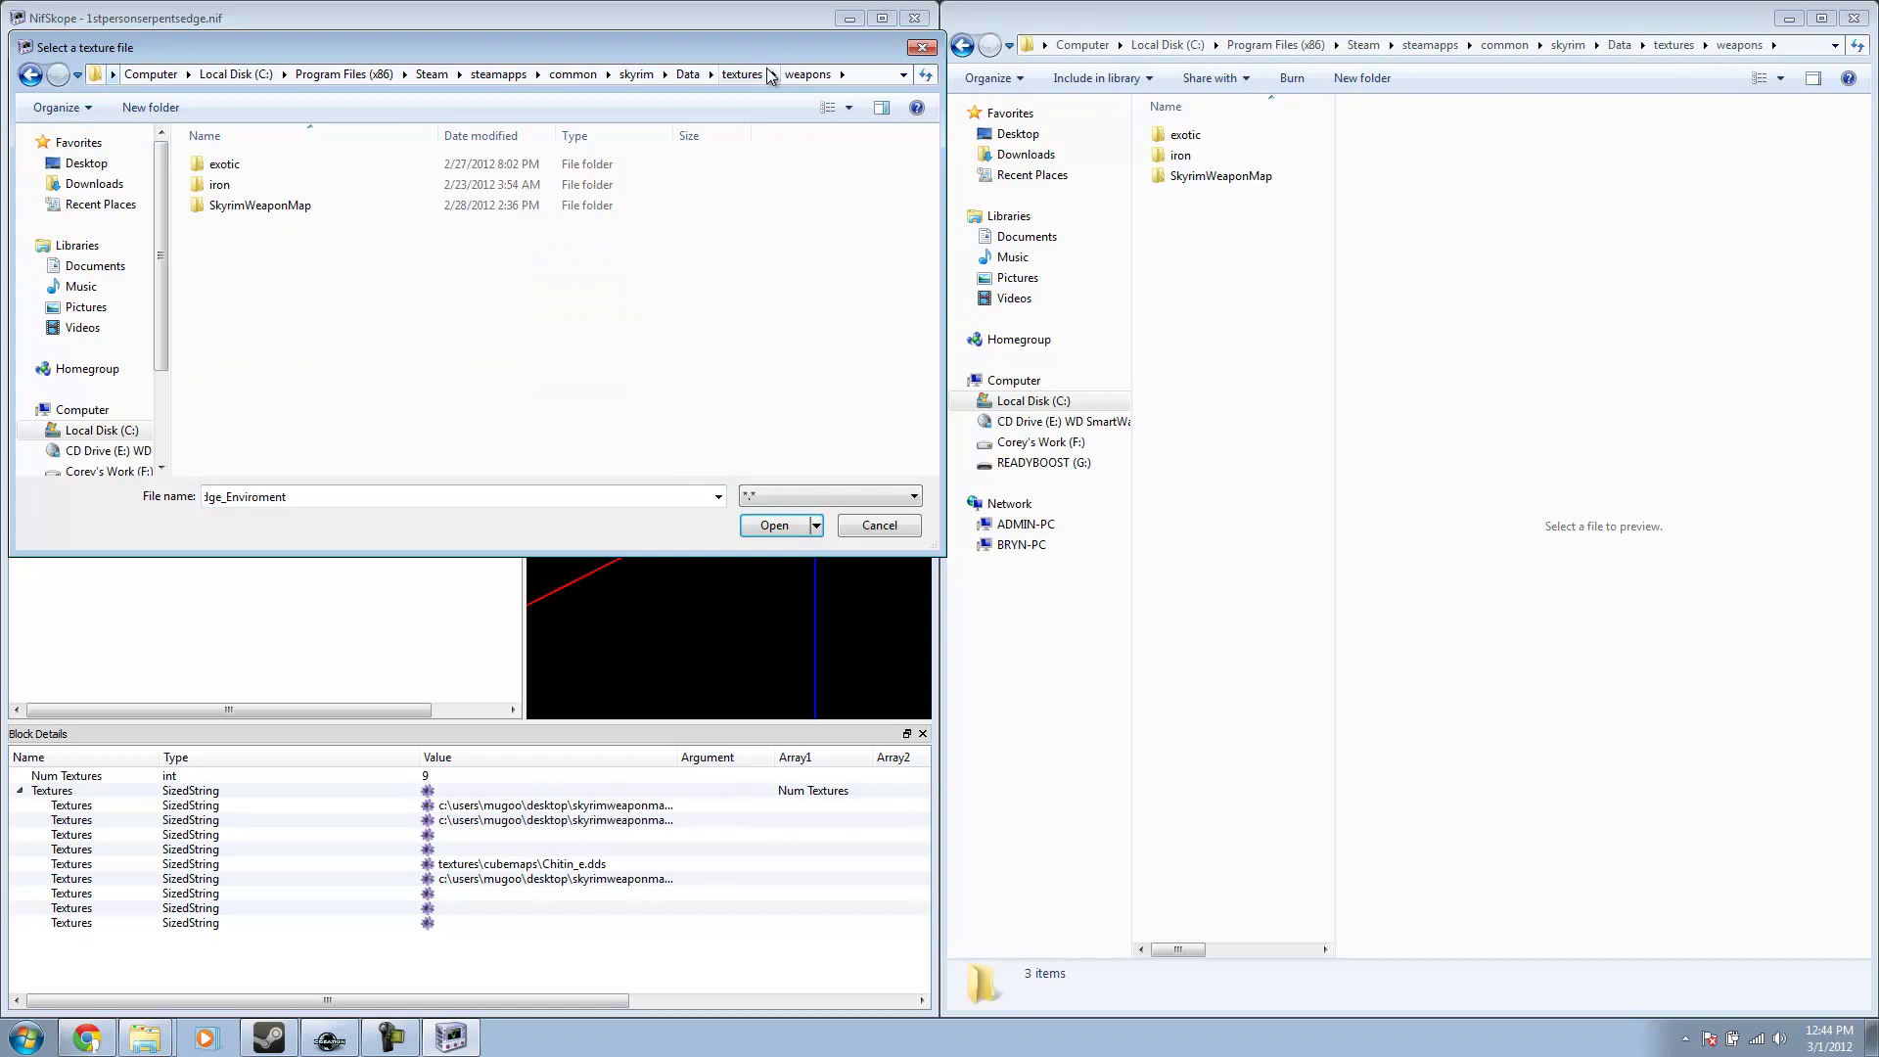
double_click(259, 206)
double_click(270, 165)
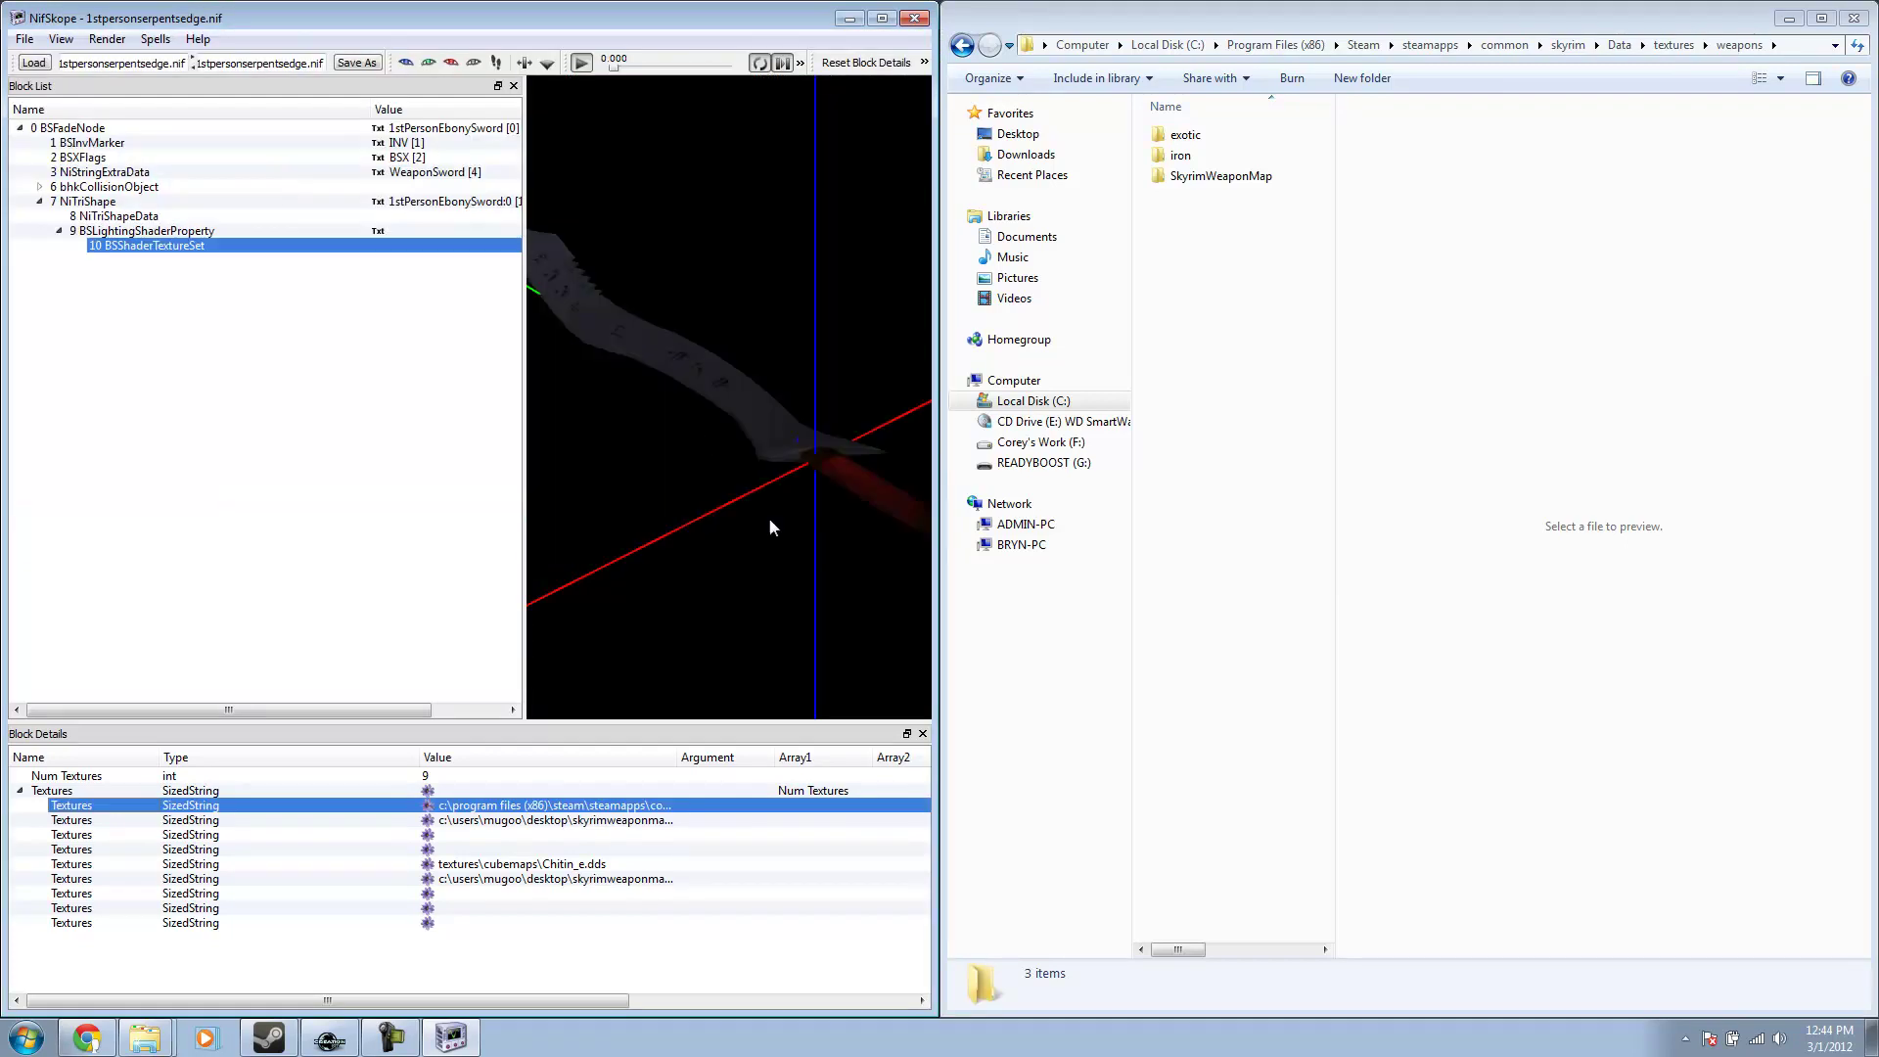
- Look over the textured sword, then close NifSkope and minimize the textures weapons folder
left_click_drag(722, 418, 822, 550)
left_click_drag(687, 392, 537, 92)
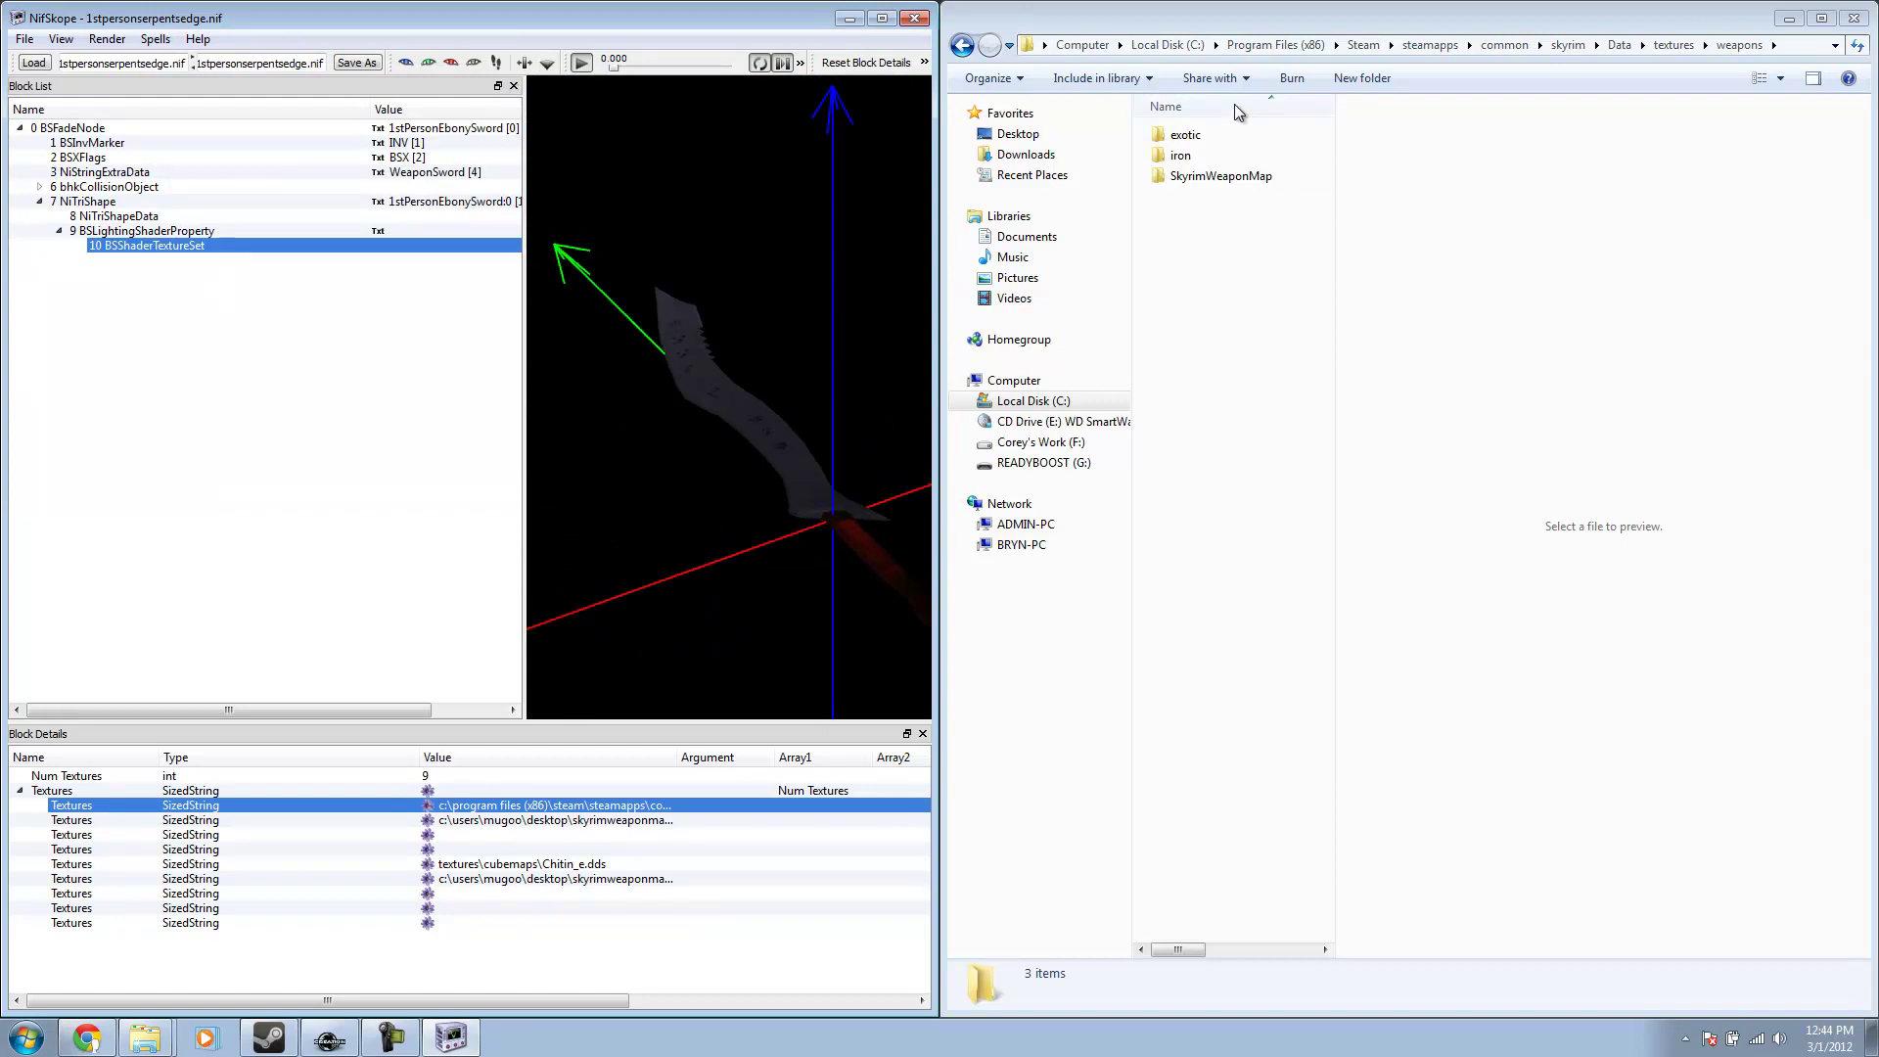
left_click(916, 19)
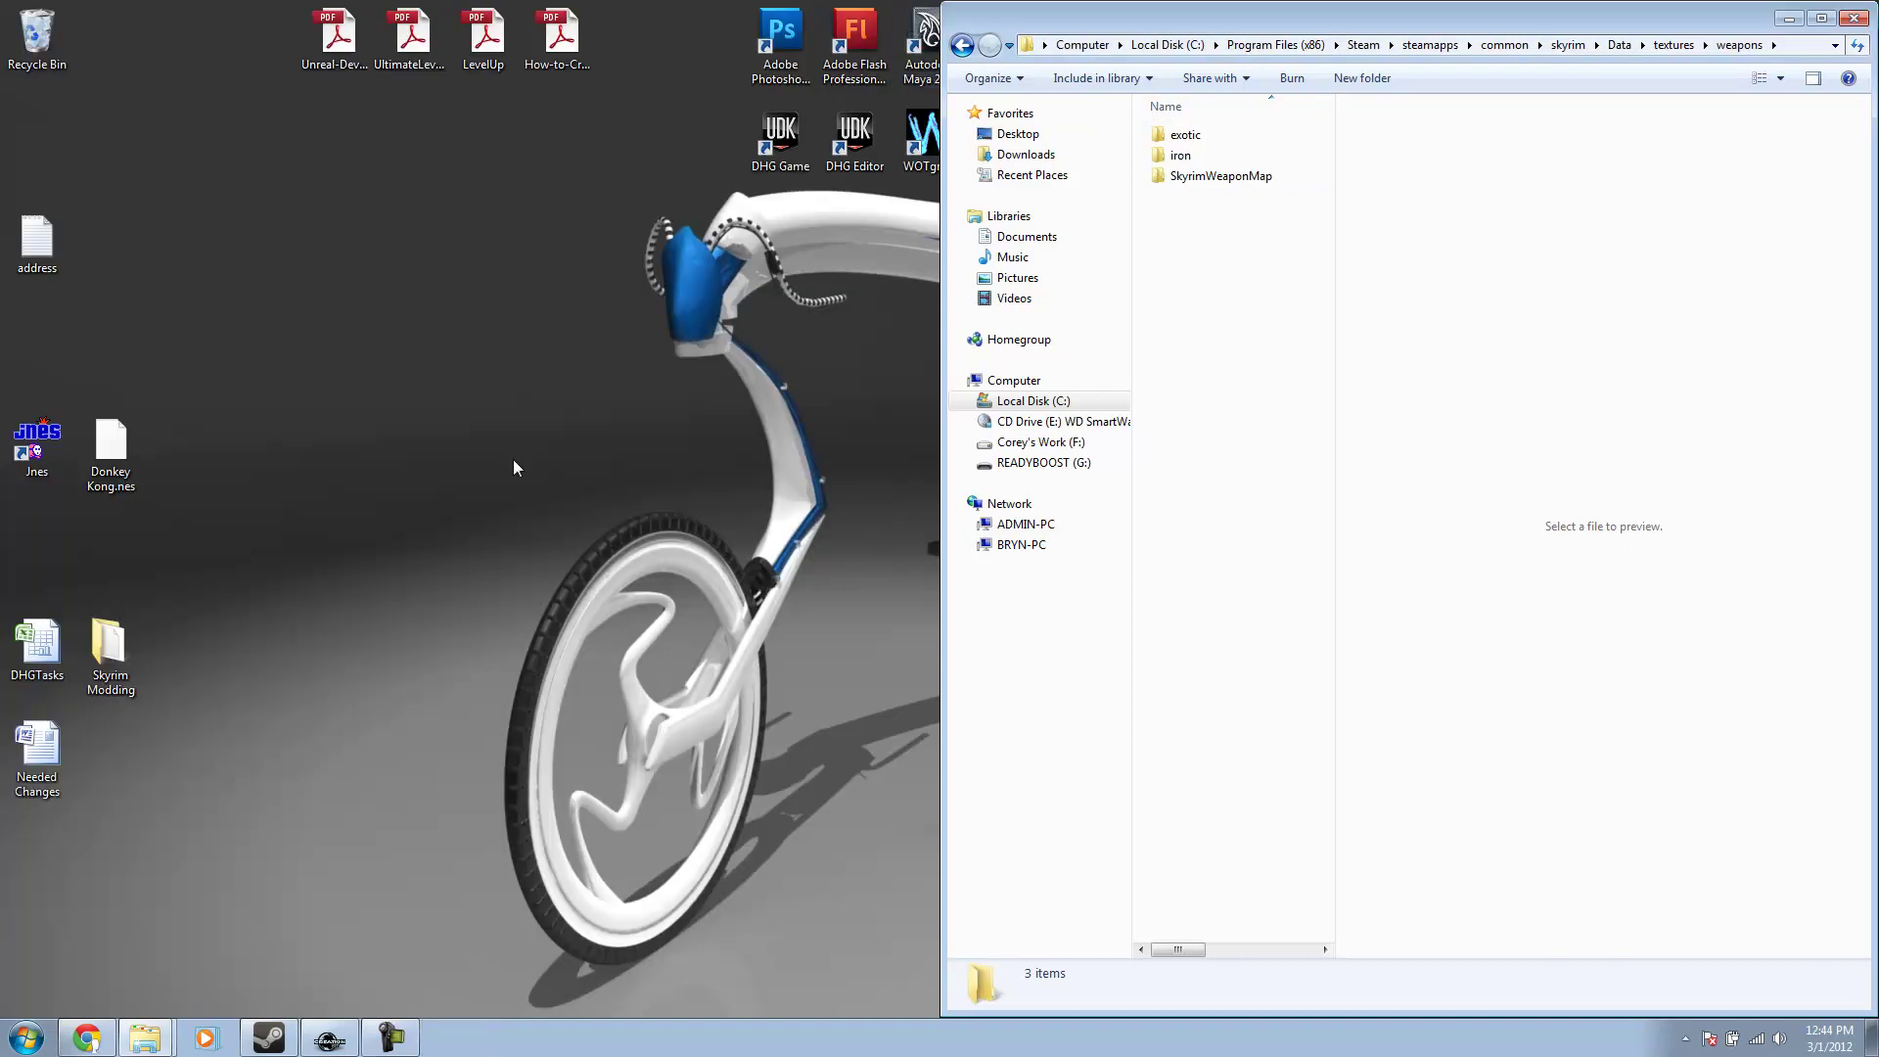
left_click(1789, 20)
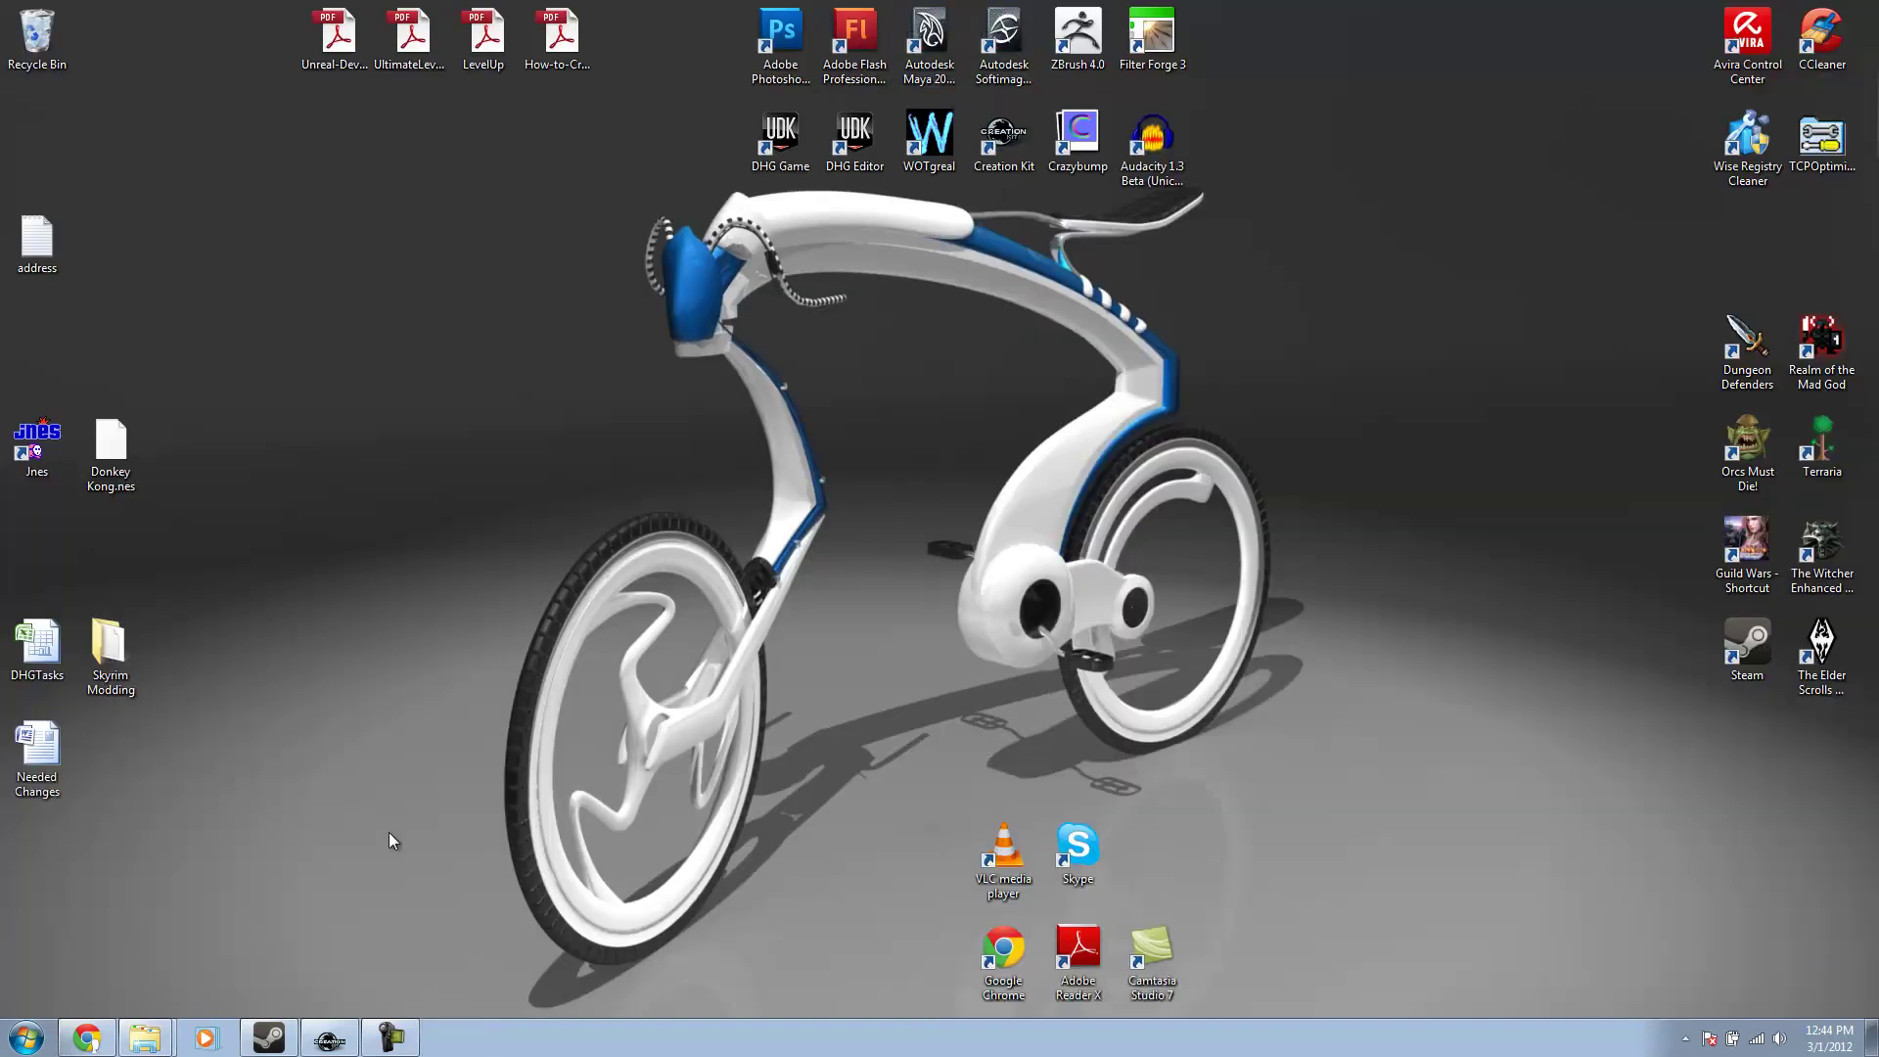